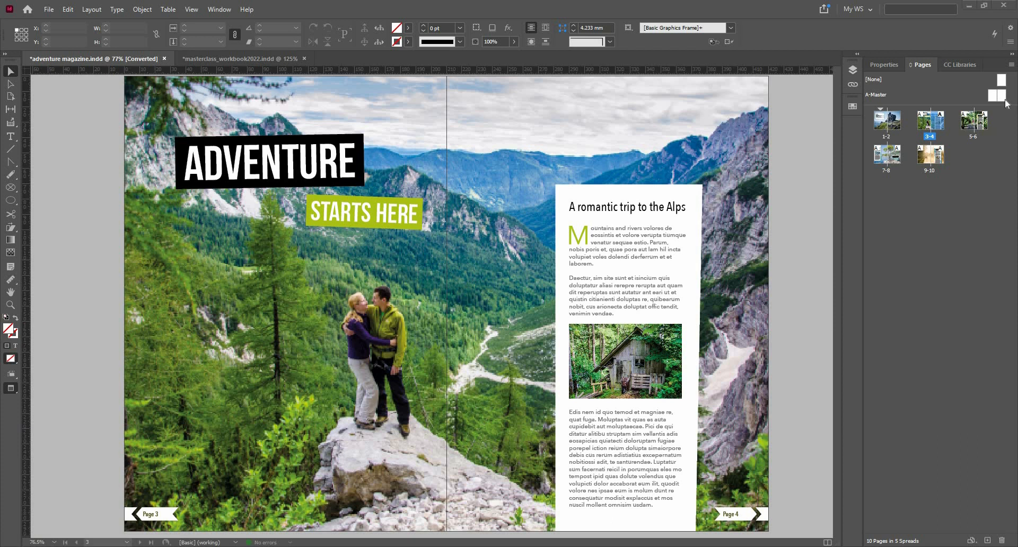
- Turn off the thumbnails for document pages in the Pages panel options, keeping the Medium size
right_click(956, 197)
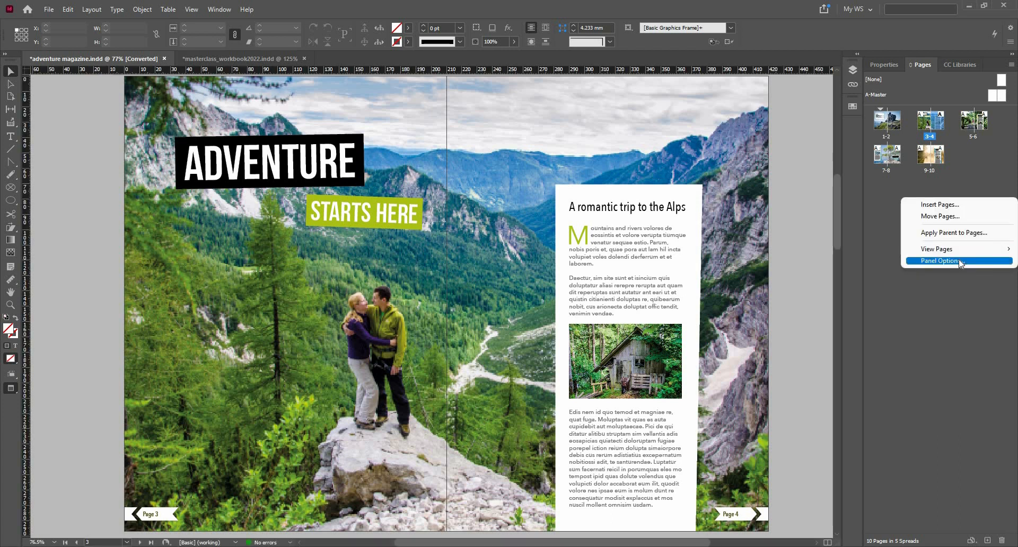
click(961, 262)
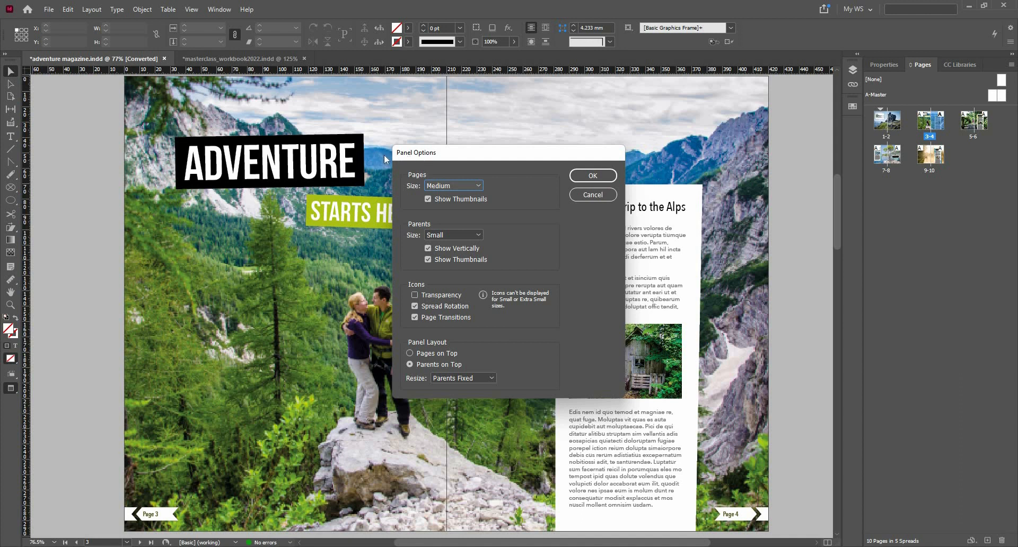
click(461, 184)
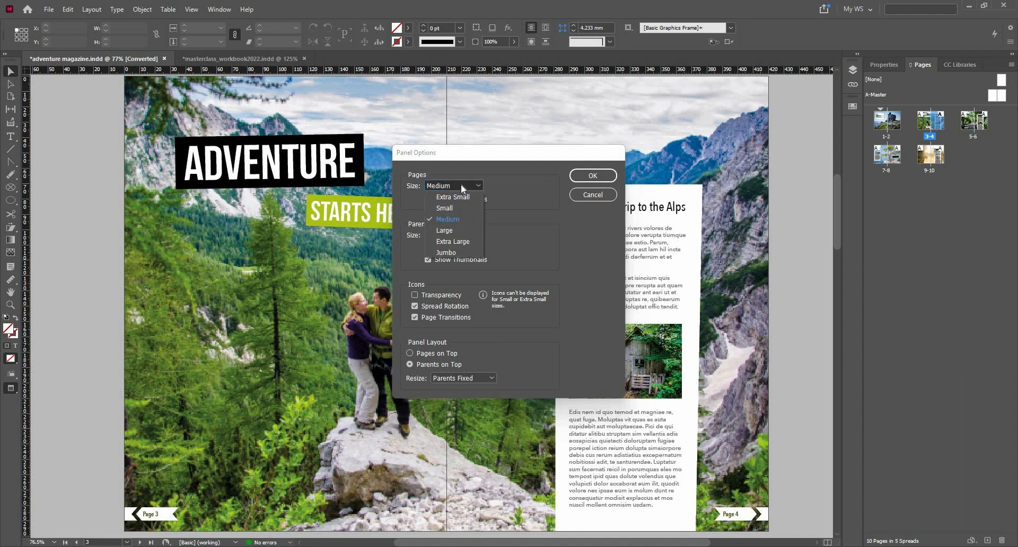
click(460, 183)
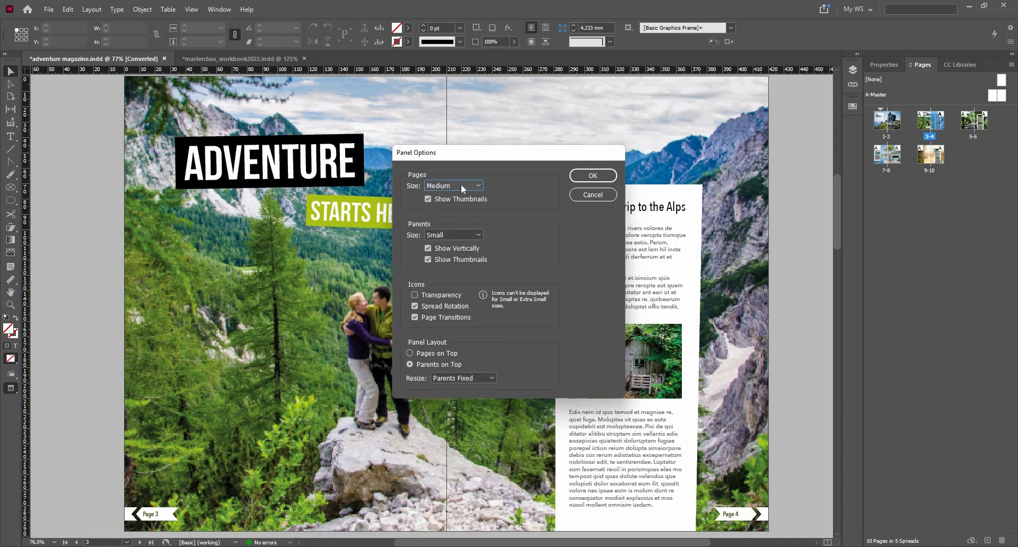
click(435, 200)
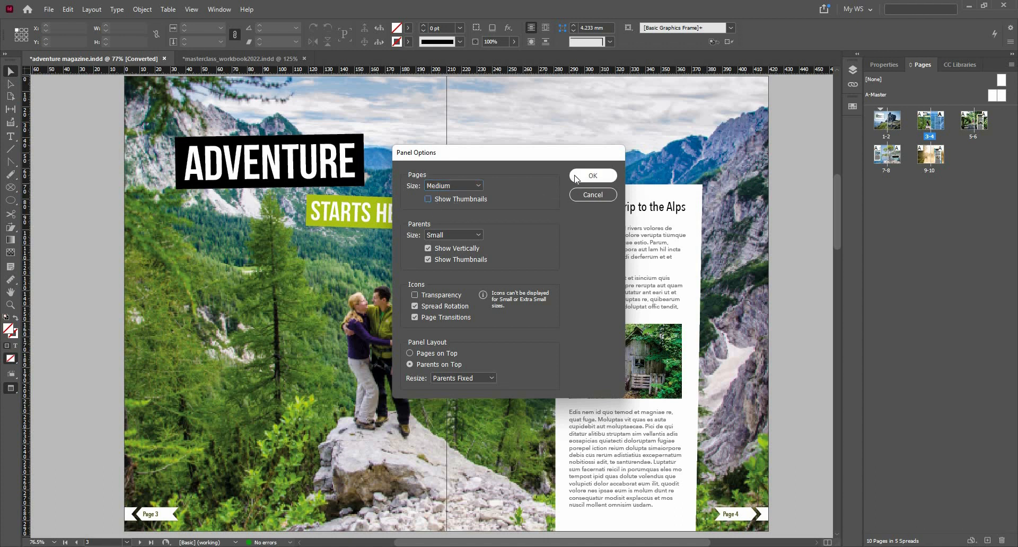
click(576, 179)
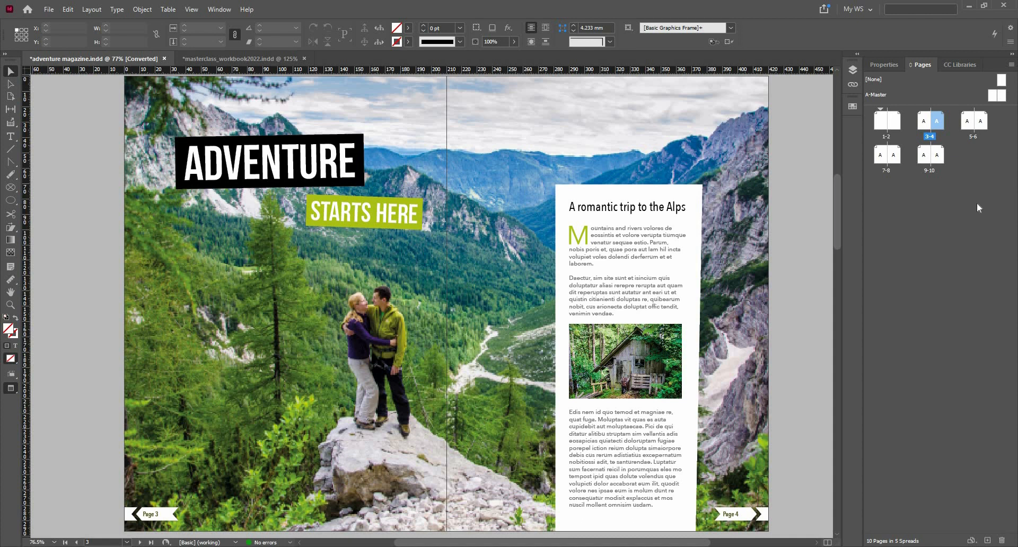
- Turn the thumbnails for document pages back on in the Pages panel options
right_click(959, 237)
click(956, 256)
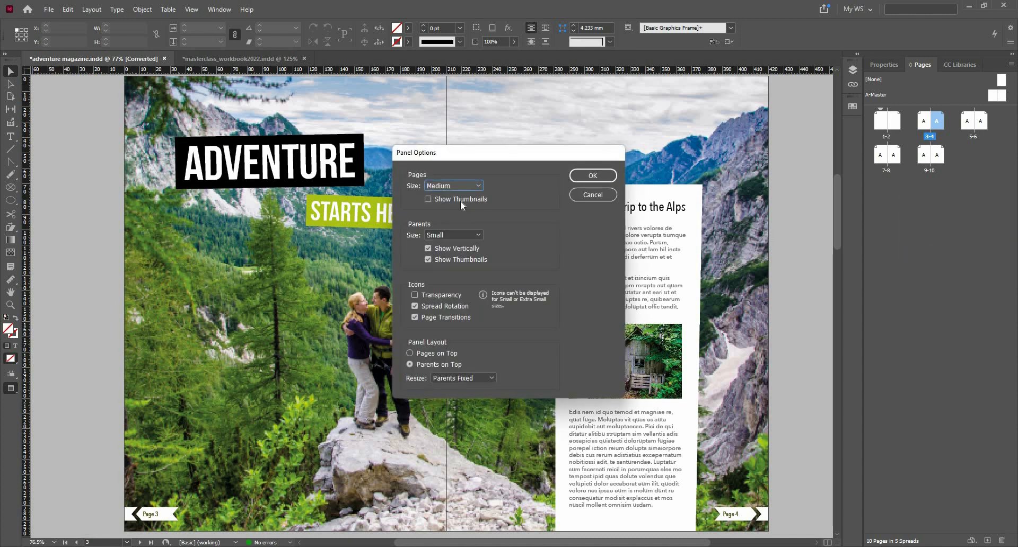
key(Tab)
key(space)
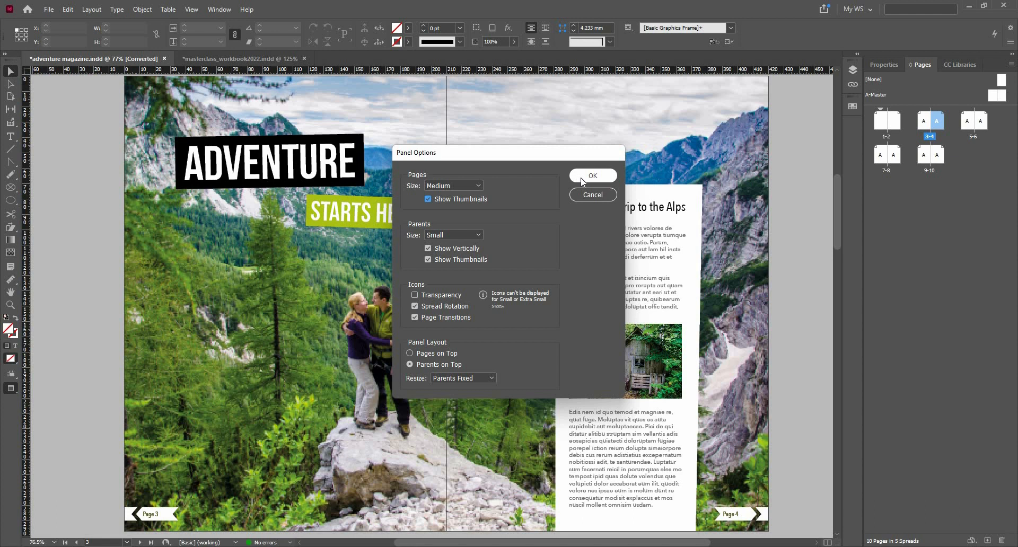
click(581, 180)
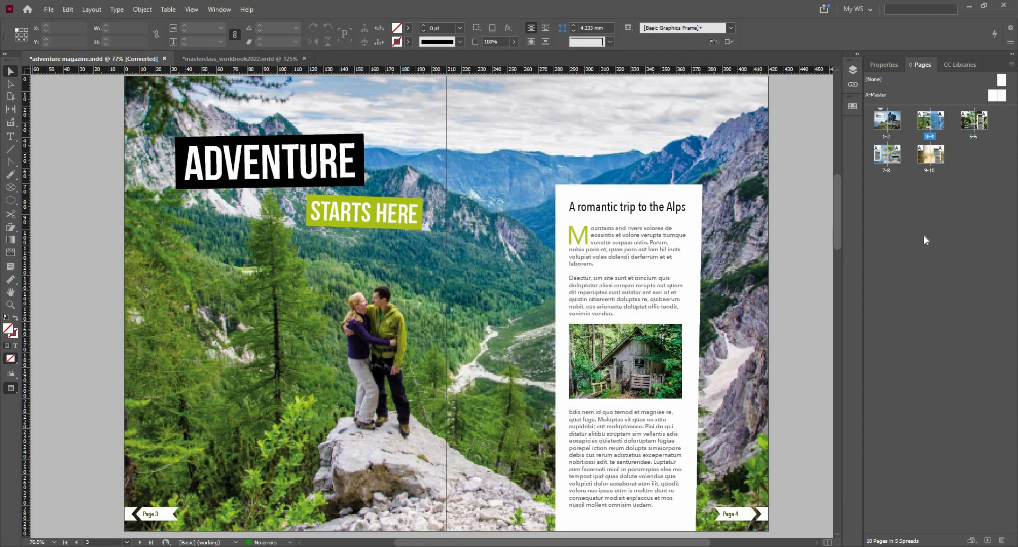
right_click(946, 291)
click(945, 291)
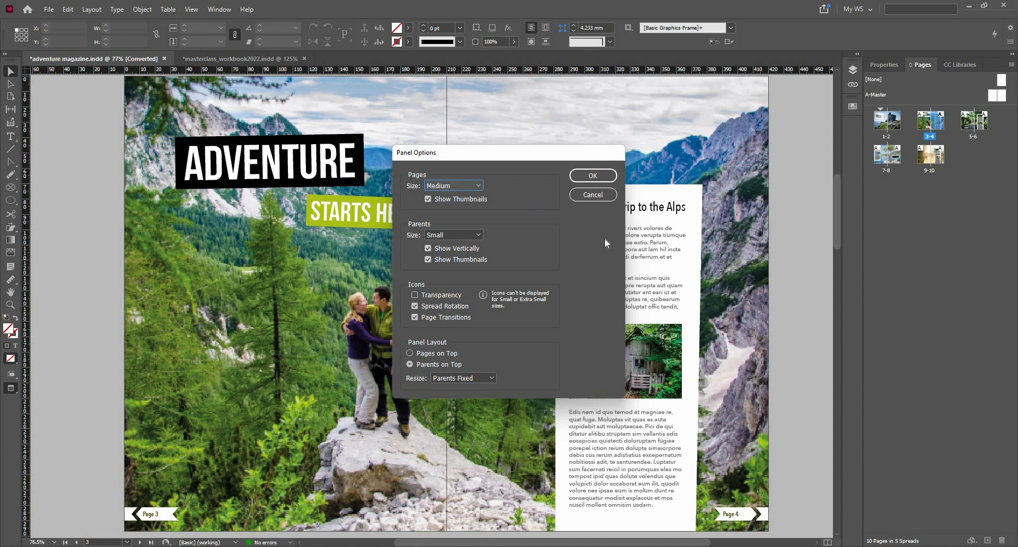
click(593, 194)
- Duplicate page 8 as a single page and undo the duplication
right_click(900, 163)
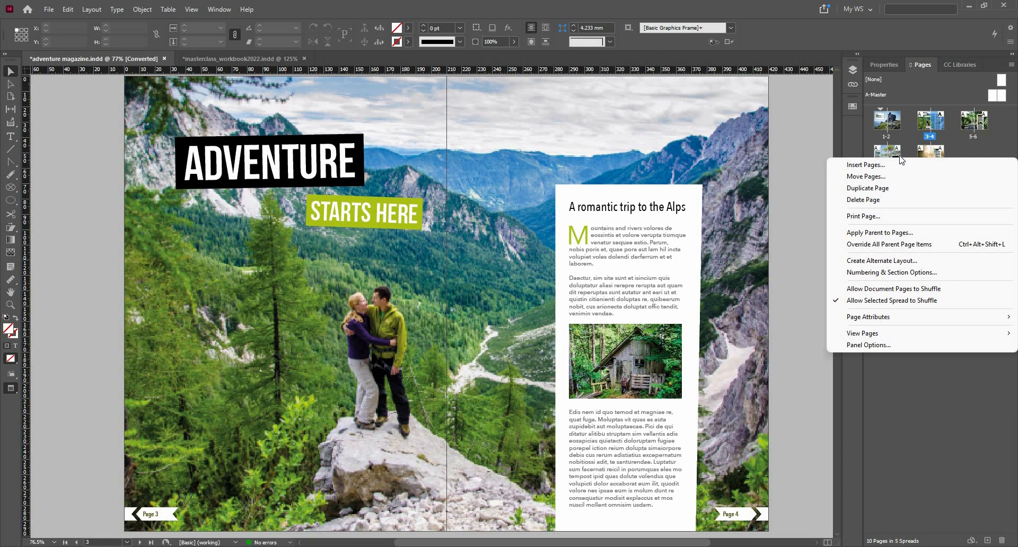
click(912, 190)
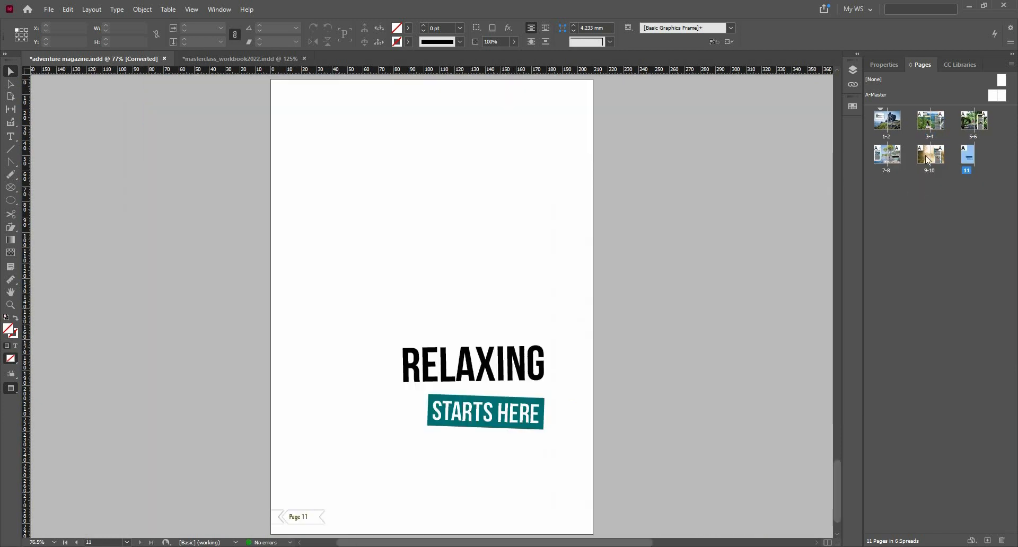
key(ctrl+z)
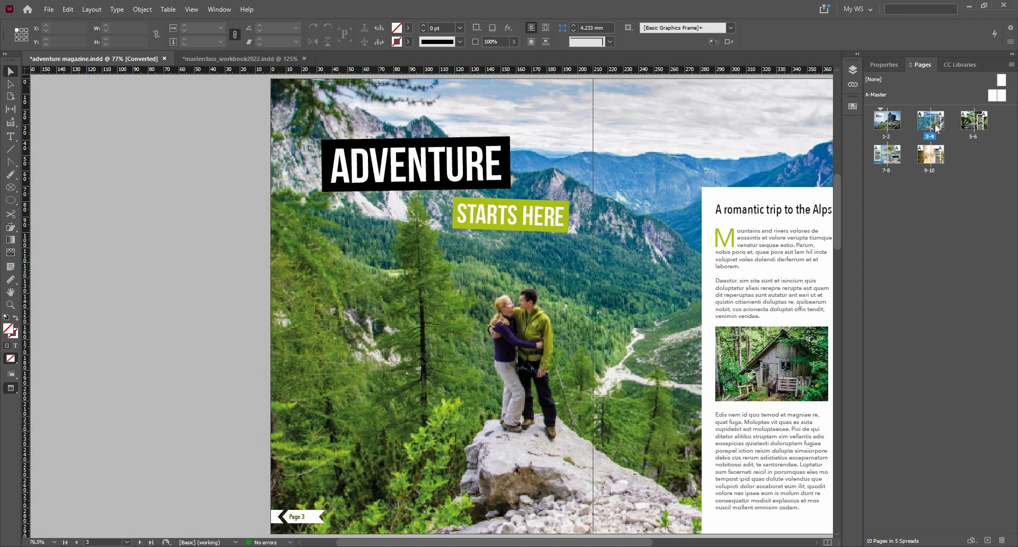
- Duplicate the 3-4 spread and move the copy directly after the original, ahead of the old 5-6 spread
right_click(931, 128)
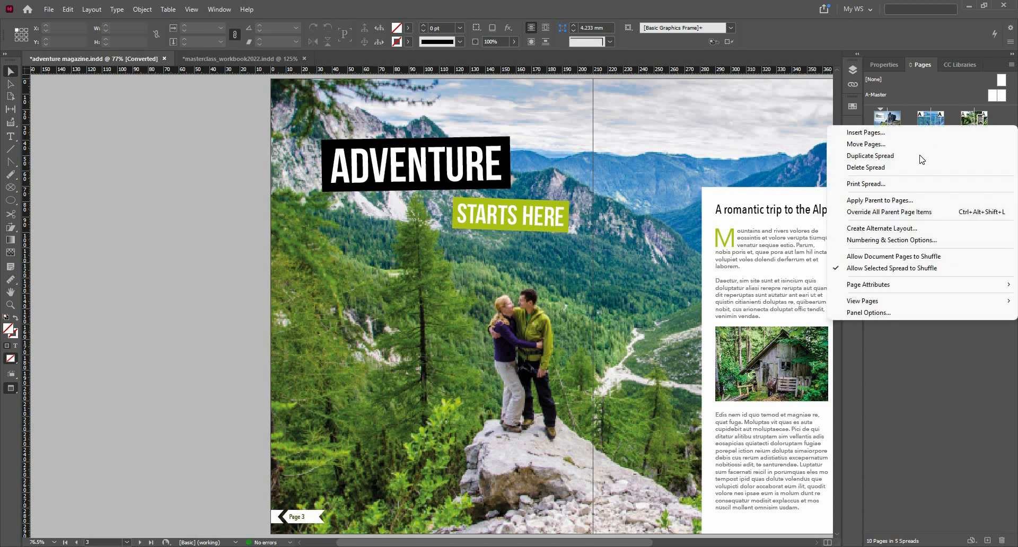
click(979, 156)
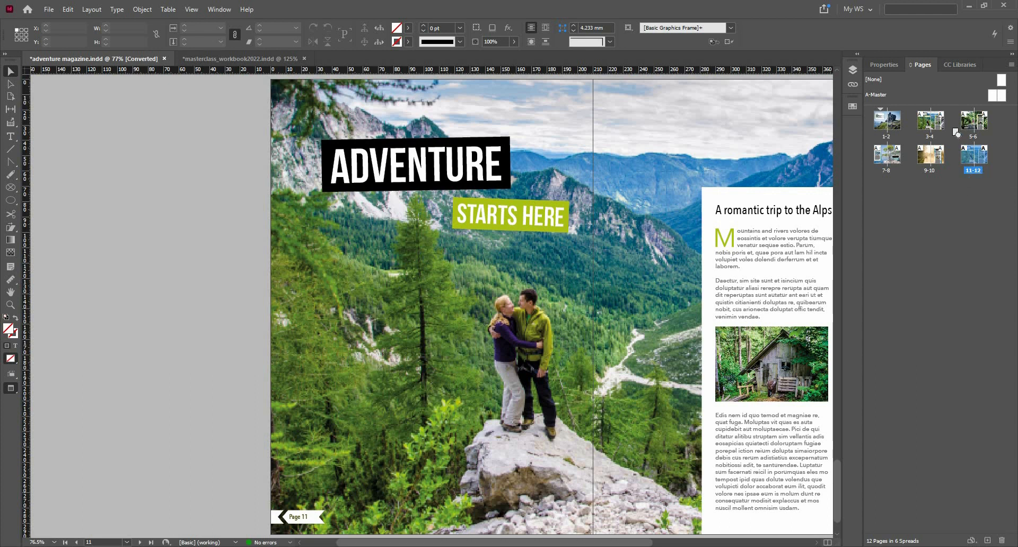
drag(959, 133, 959, 132)
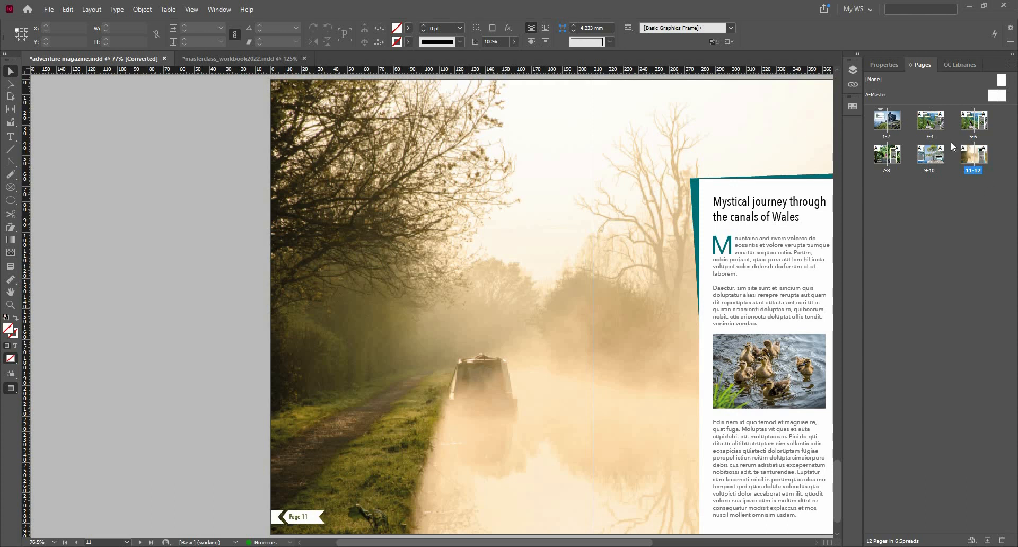
- Move pages 4 and 3 beside the 5-6 spread to combine pages 3 to 6 into one four-page spread
mouse_move(939, 124)
mouse_down()
mouse_move(963, 130)
mouse_move(951, 134)
mouse_up()
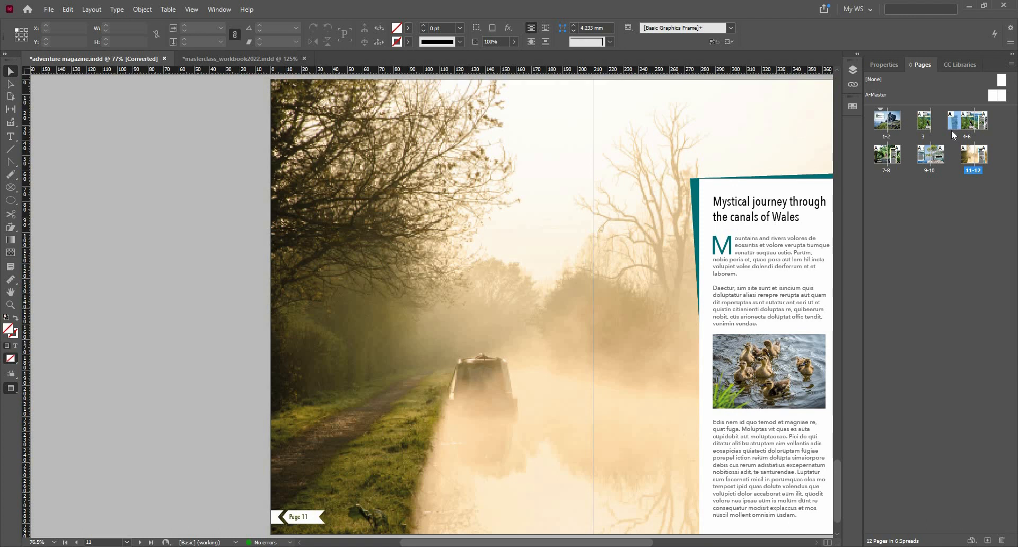
right_click(949, 231)
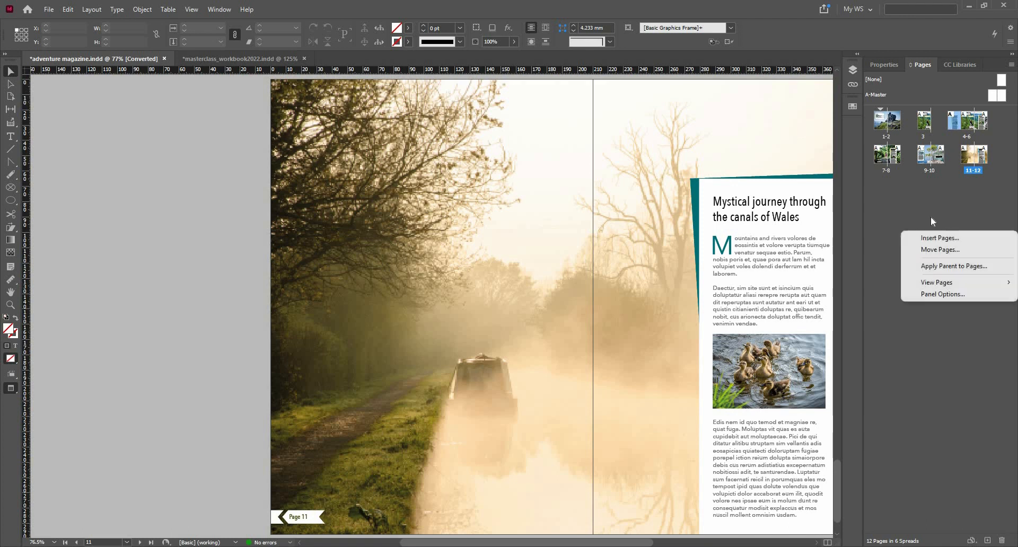
right_click(917, 153)
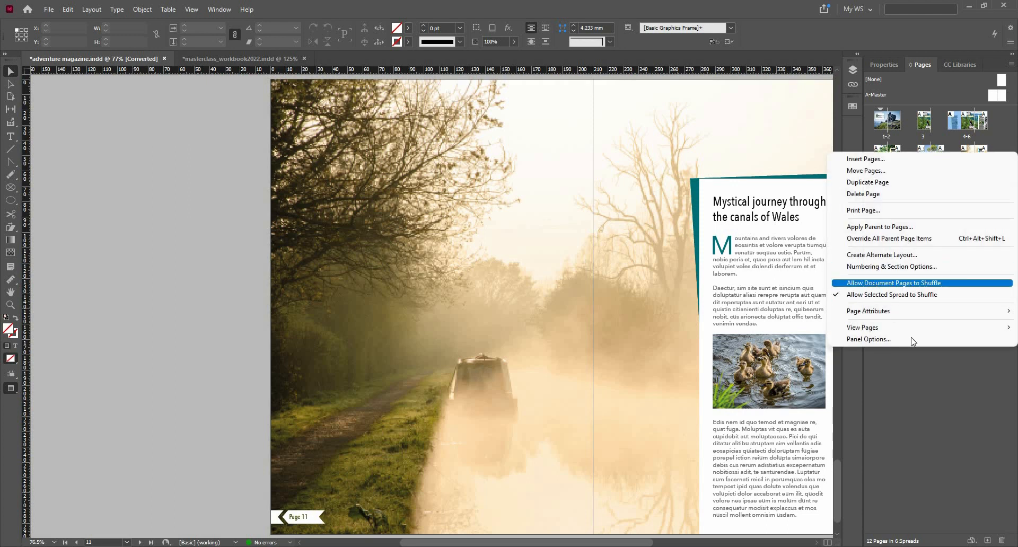
click(932, 136)
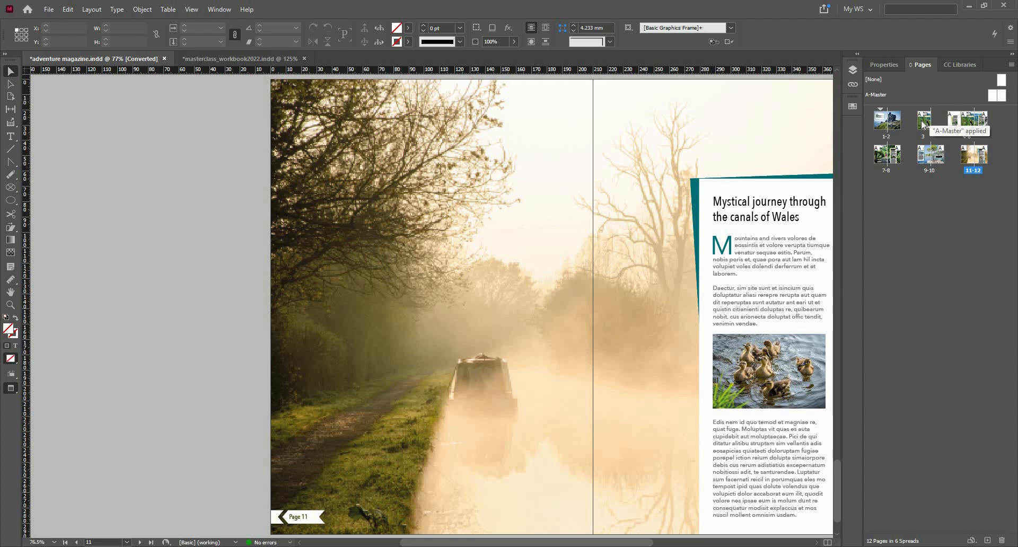
drag(921, 122, 952, 133)
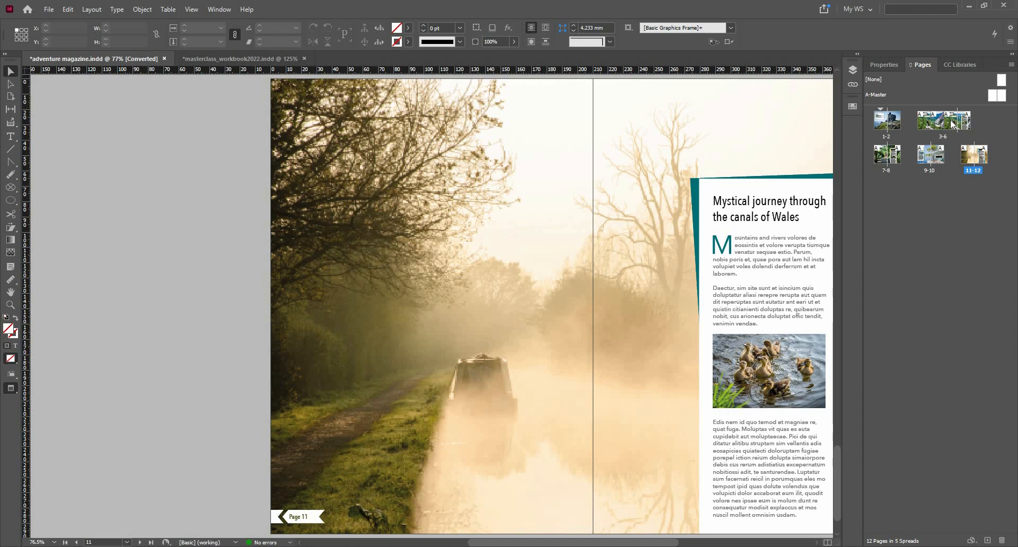
right_click(922, 244)
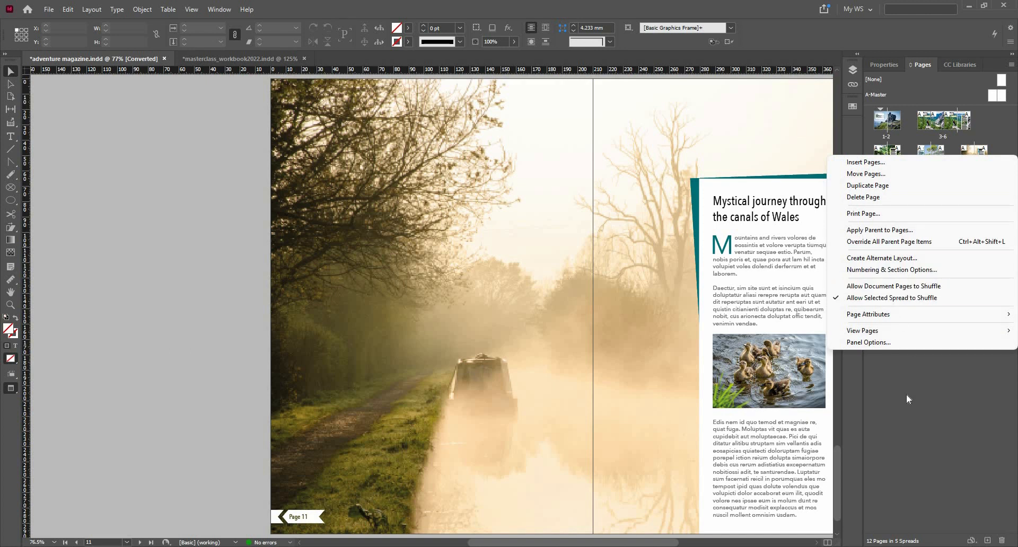
- Switch to masterclass_workbook2022.indd, check its page shuffle options and select page 10
click(242, 62)
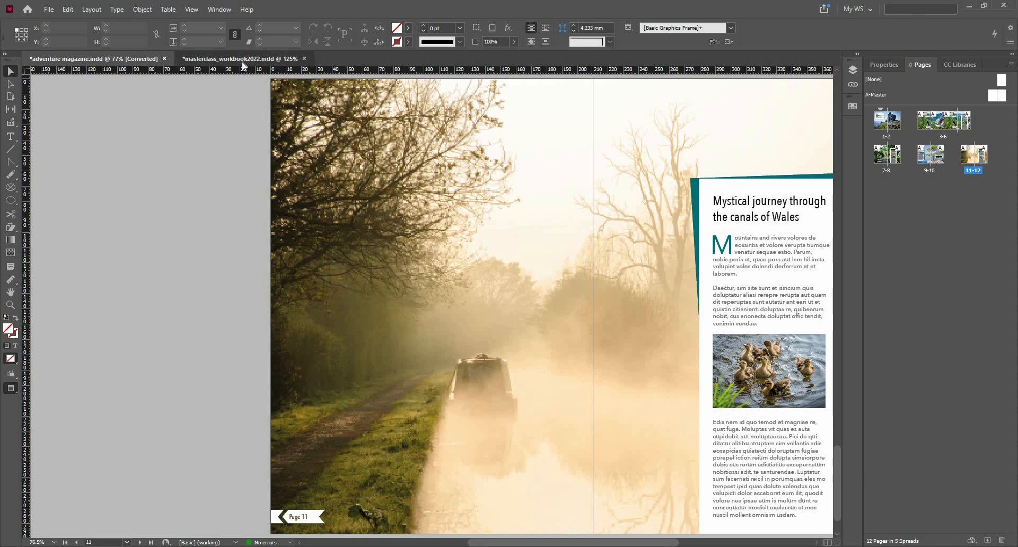
click(243, 62)
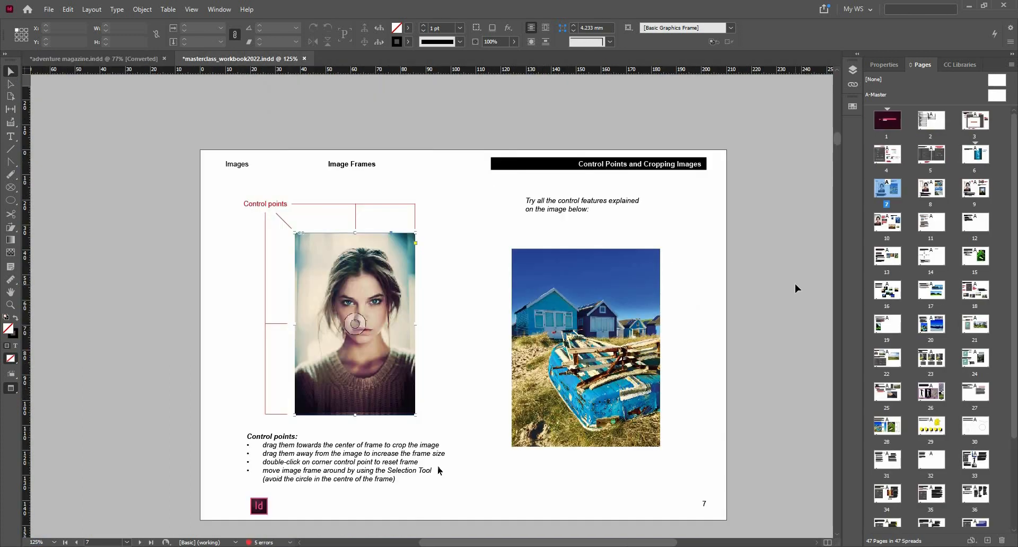
right_click(900, 267)
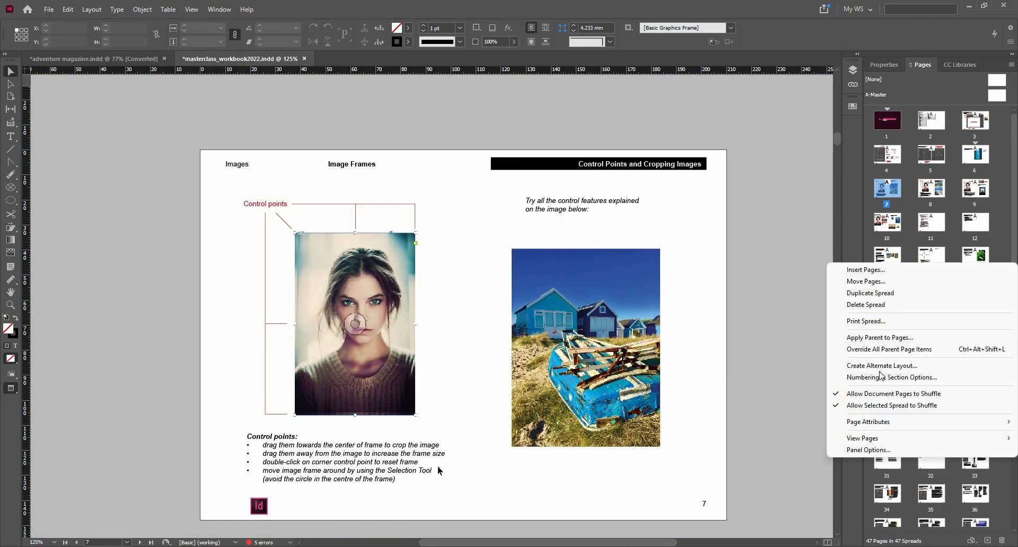
click(901, 221)
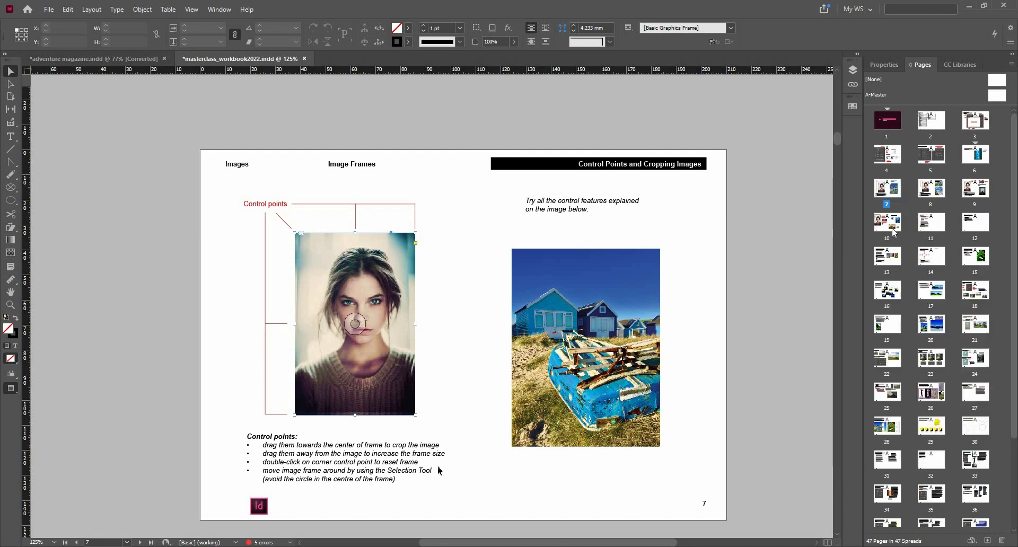
click(896, 221)
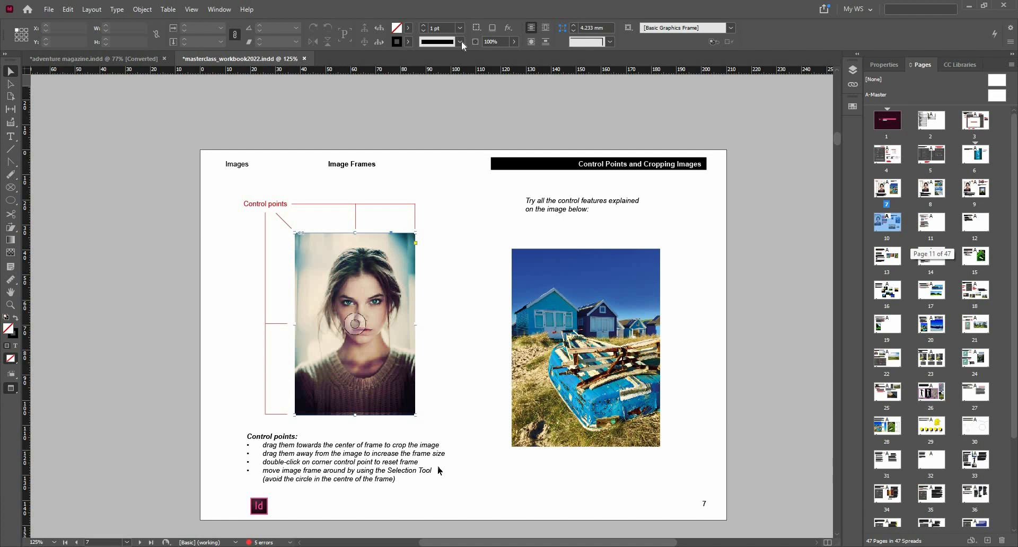
- Turn on Facing Pages in the document setup of the workbook
click(48, 11)
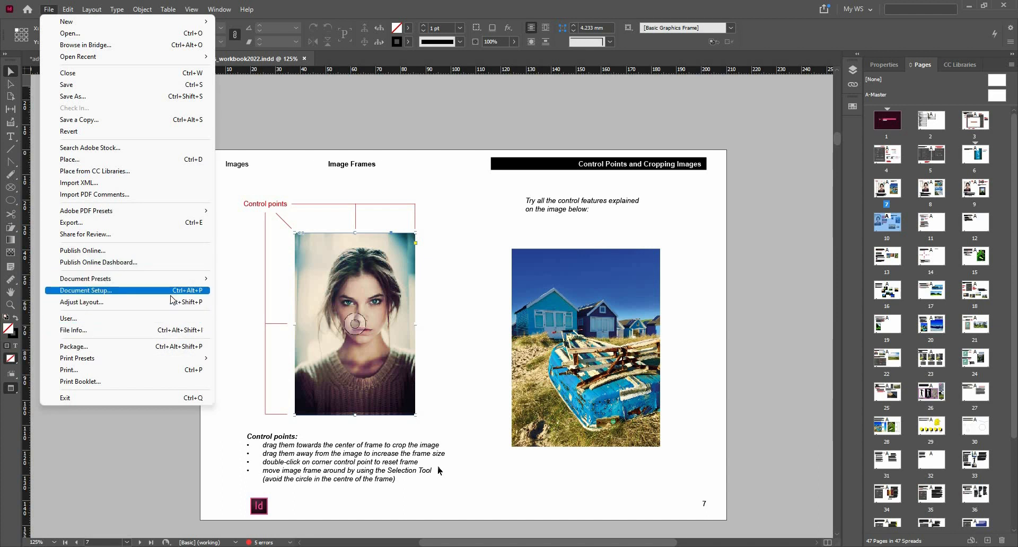
click(171, 293)
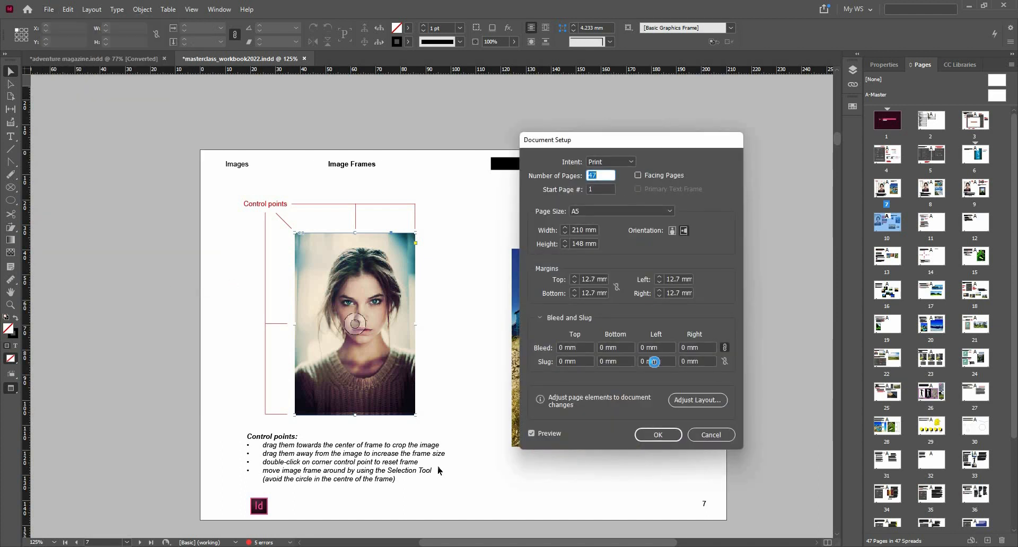
click(638, 175)
click(643, 435)
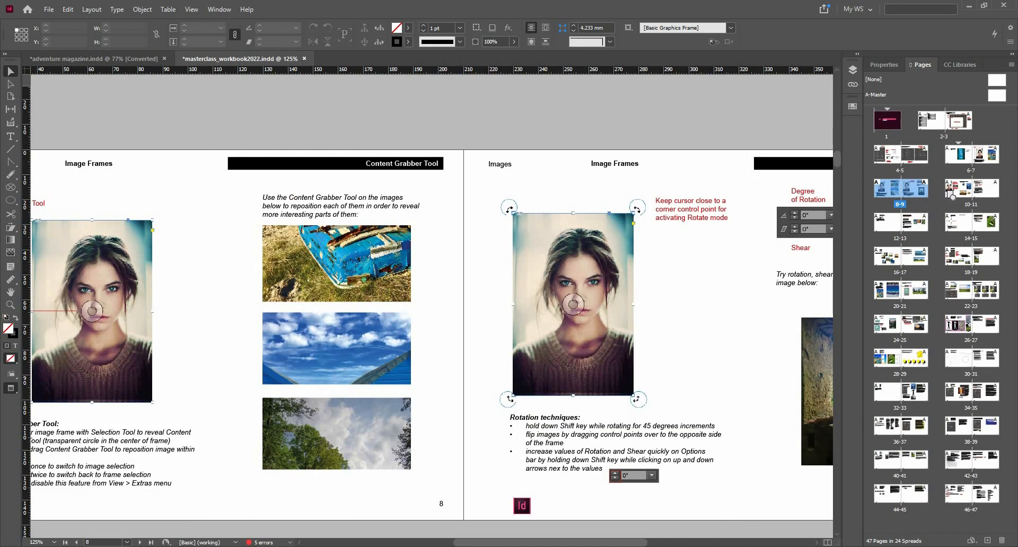
- Try to combine the 8-9 spread with the 10-11 spread while page shuffling is allowed, and undo the move
double_click(919, 195)
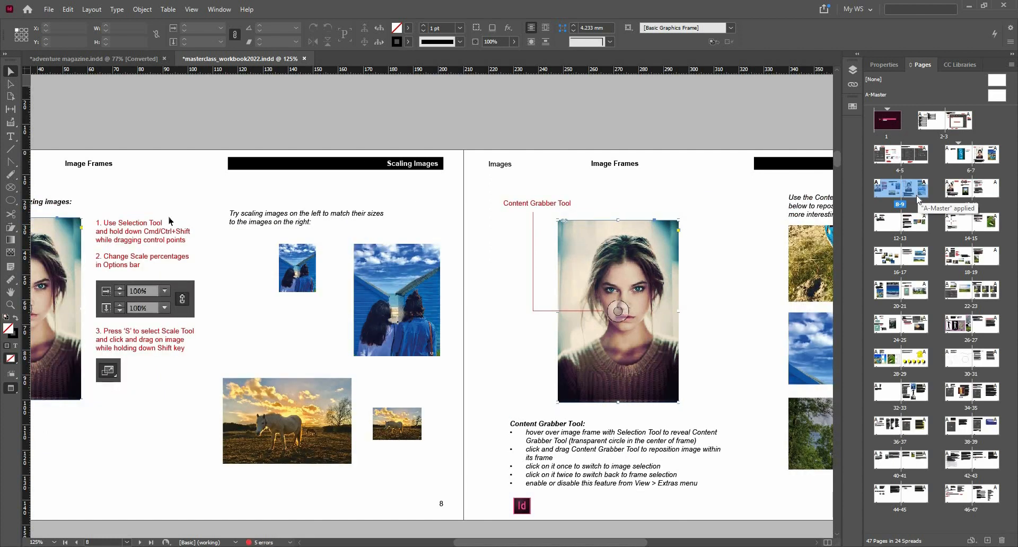
key(ctrl+z)
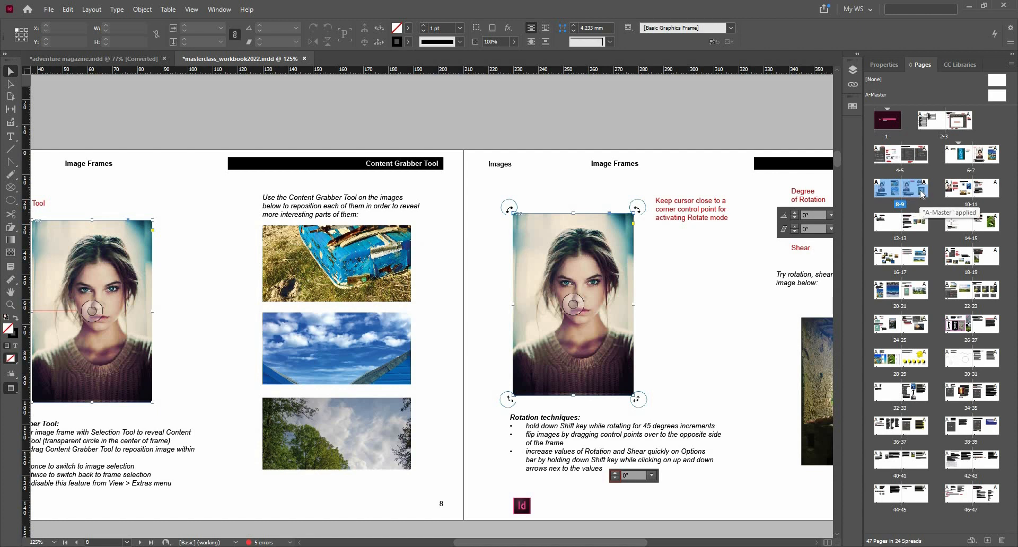
- Disable Allow Document Pages to Shuffle and join the 8-9 and 10-11 spreads into one four-page spread
right_click(922, 195)
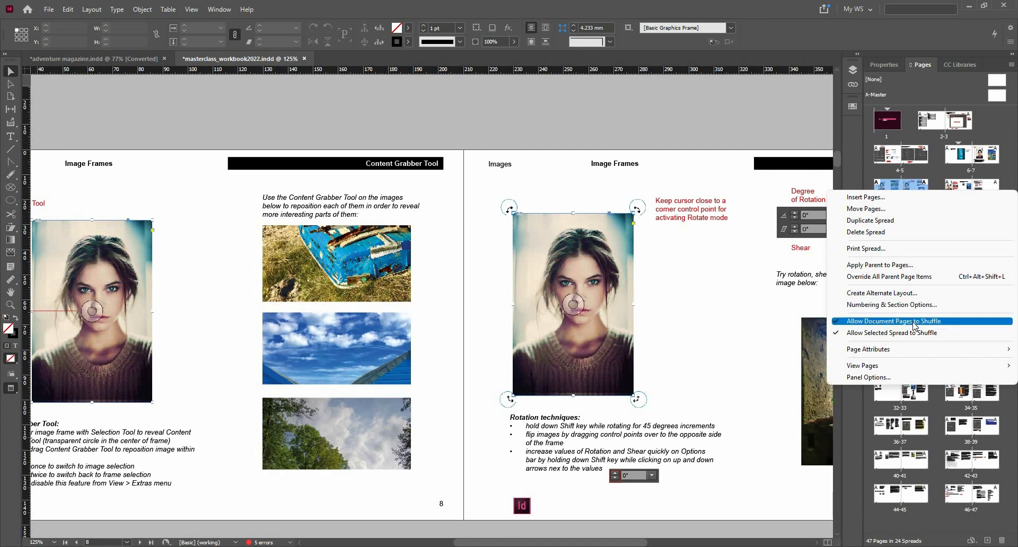
click(913, 322)
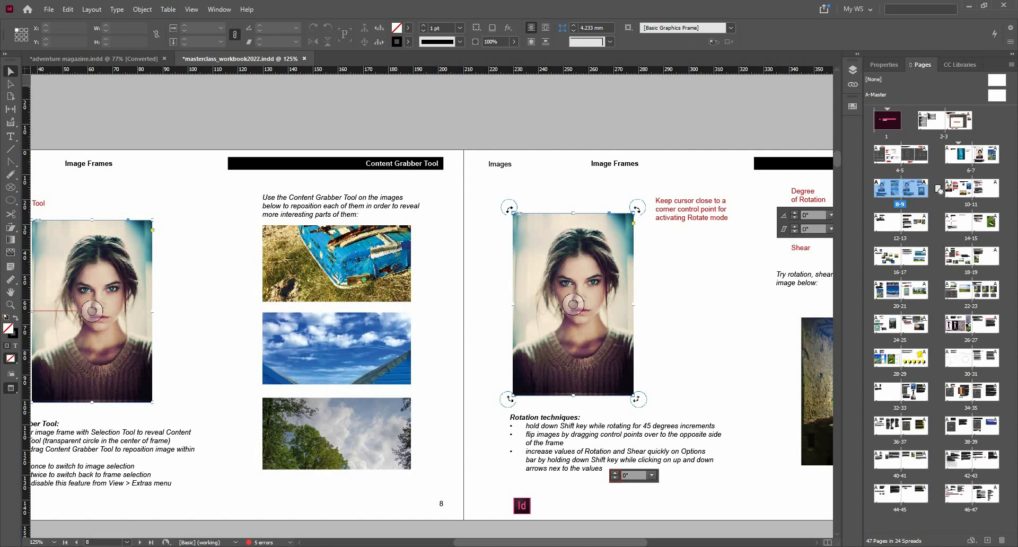
drag(949, 192, 945, 189)
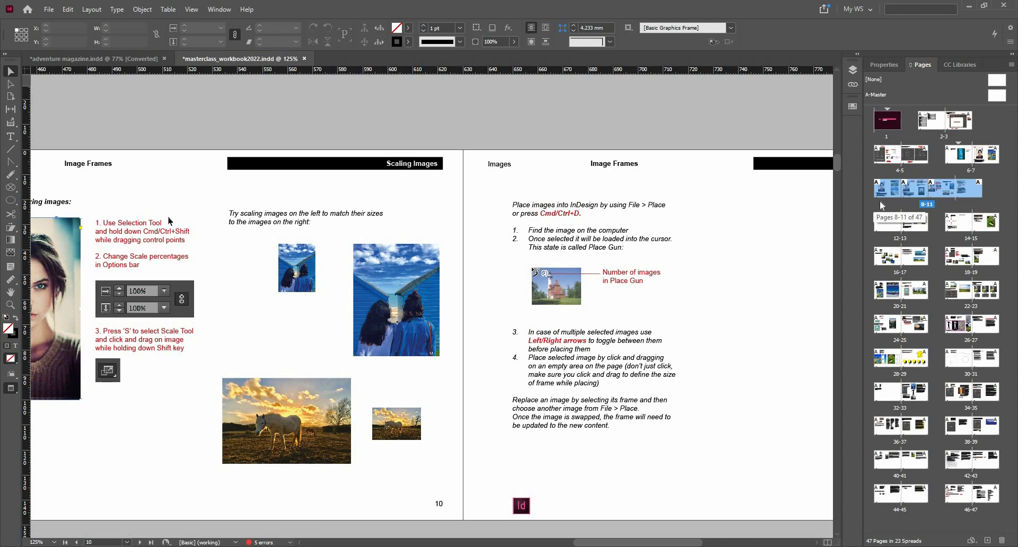
- Split page 11 off from the four-page 8-11 spread so it stands on its own
click(971, 192)
drag(971, 195, 987, 198)
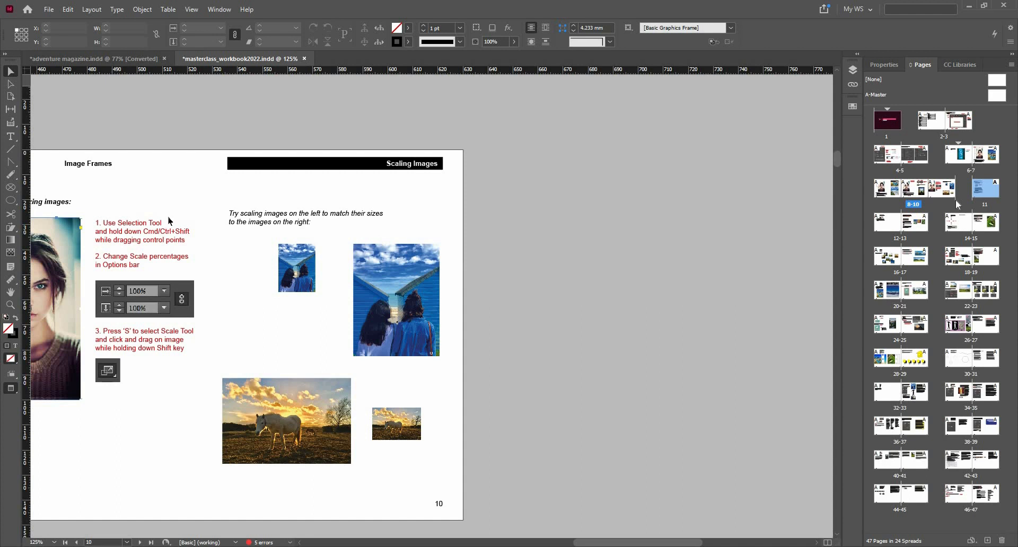
- Switch to adventure magazine.indd and move the four-page 3-6 spread to the end, after spread 11-12
click(131, 60)
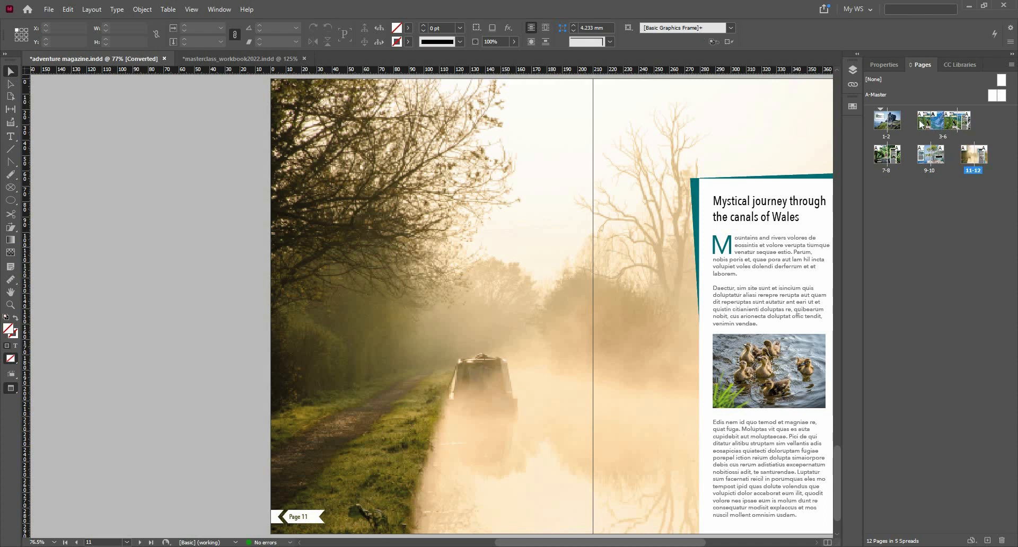
double_click(972, 126)
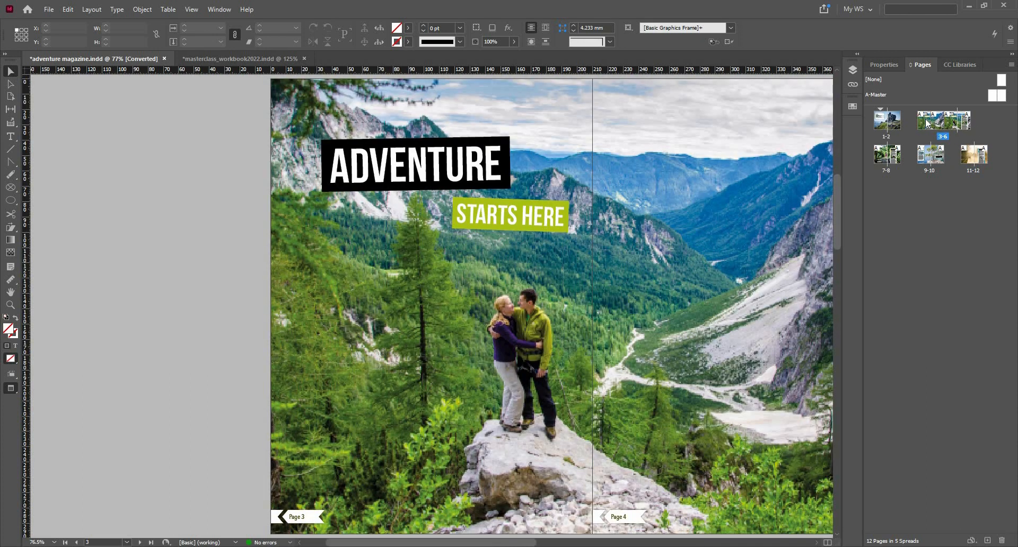
drag(955, 129, 990, 167)
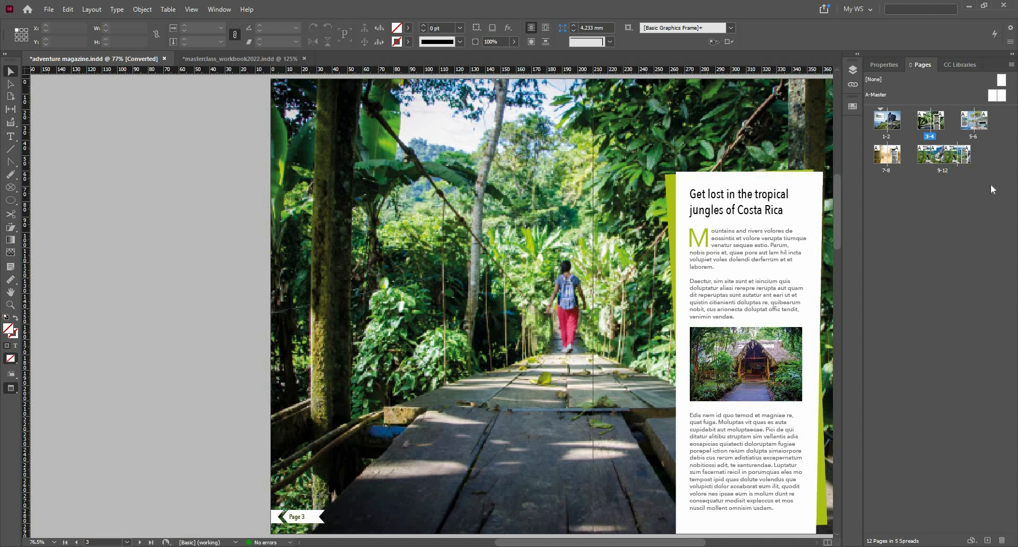
- Delete pages 11-12 from the four-page spread at the end of the magazine
right_click(964, 158)
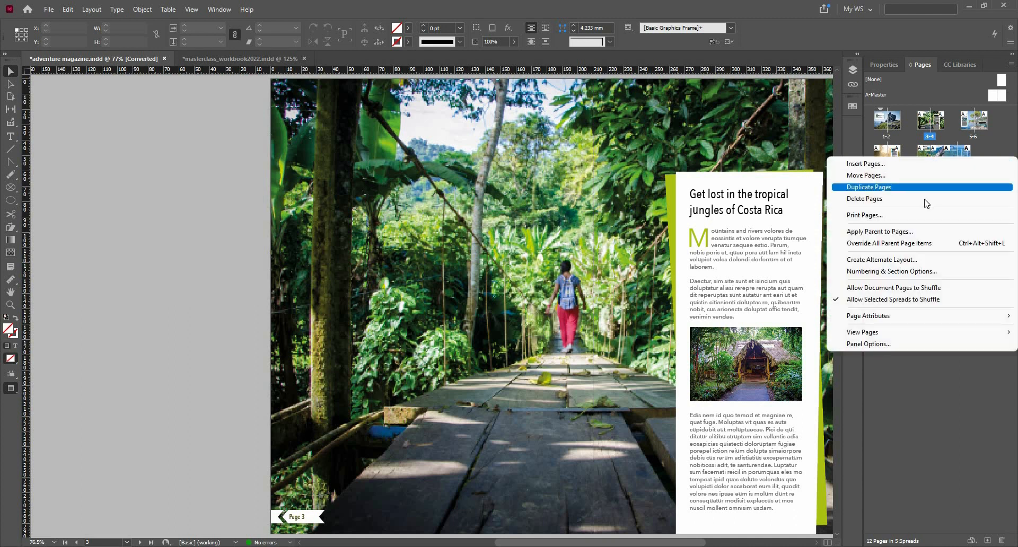
click(926, 200)
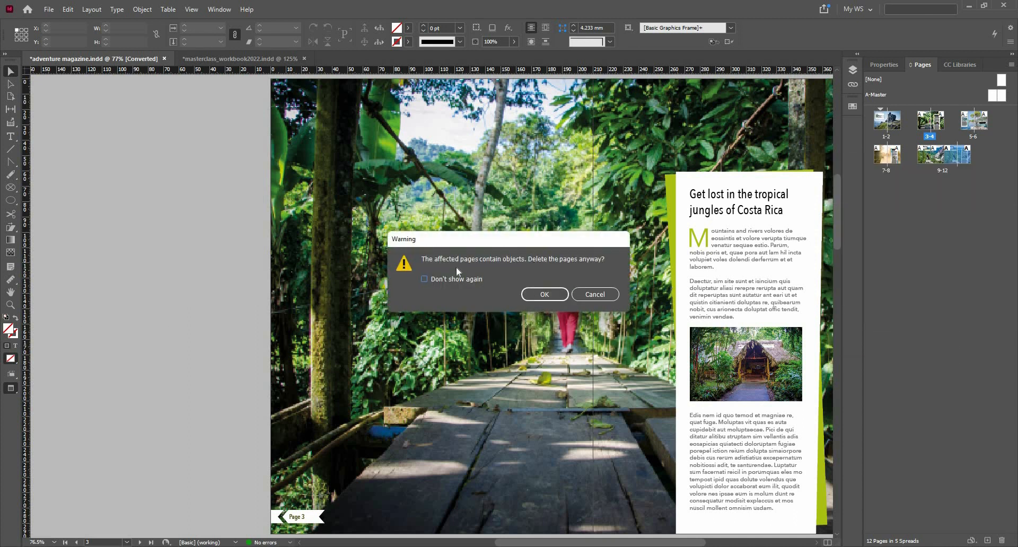
click(544, 292)
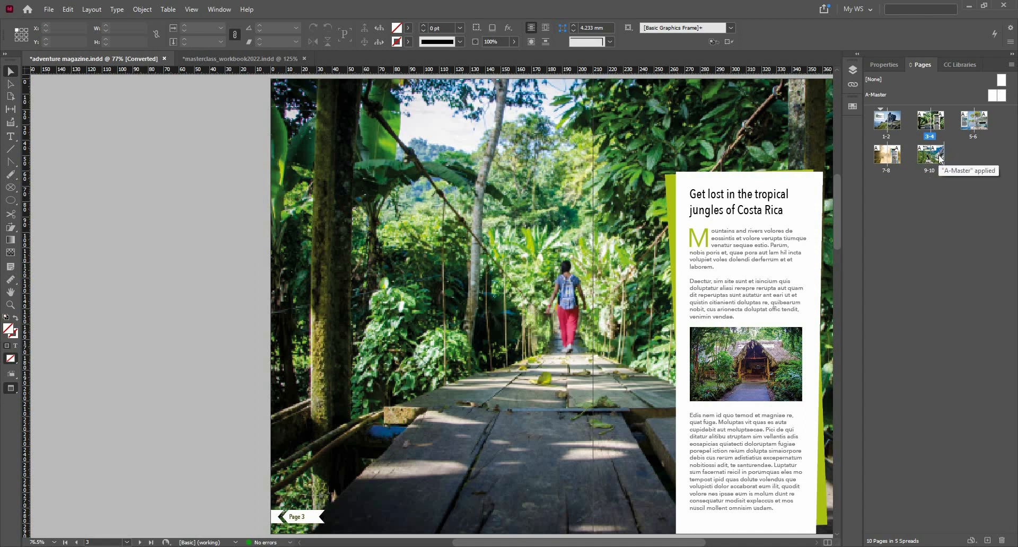
- Create a new A4 print document with facing pages and start page number 2
click(48, 9)
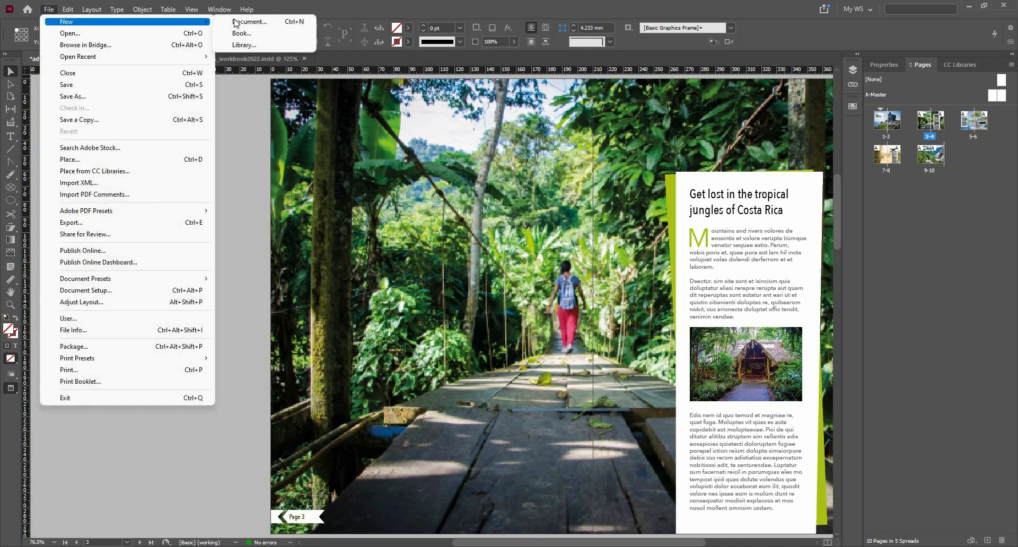
click(235, 22)
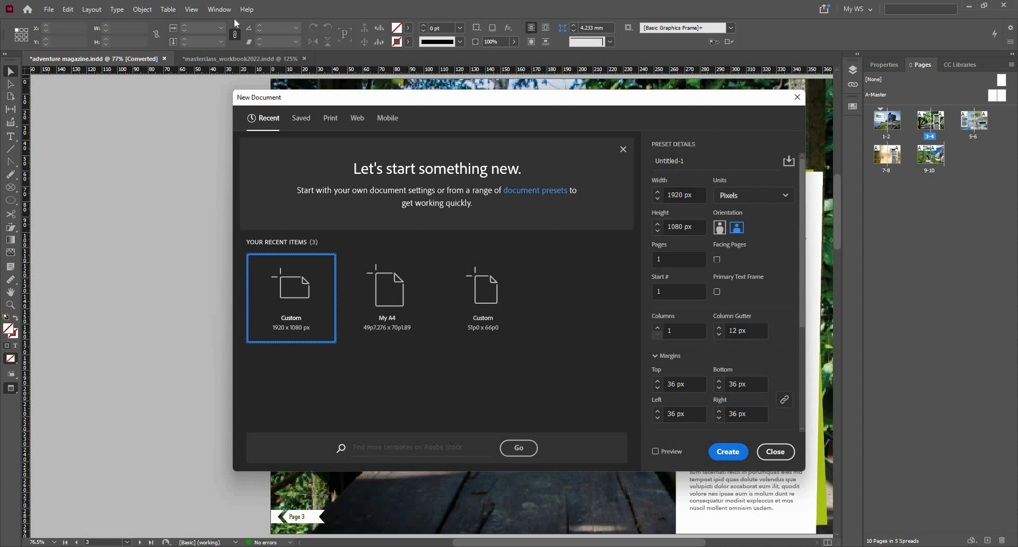
click(332, 121)
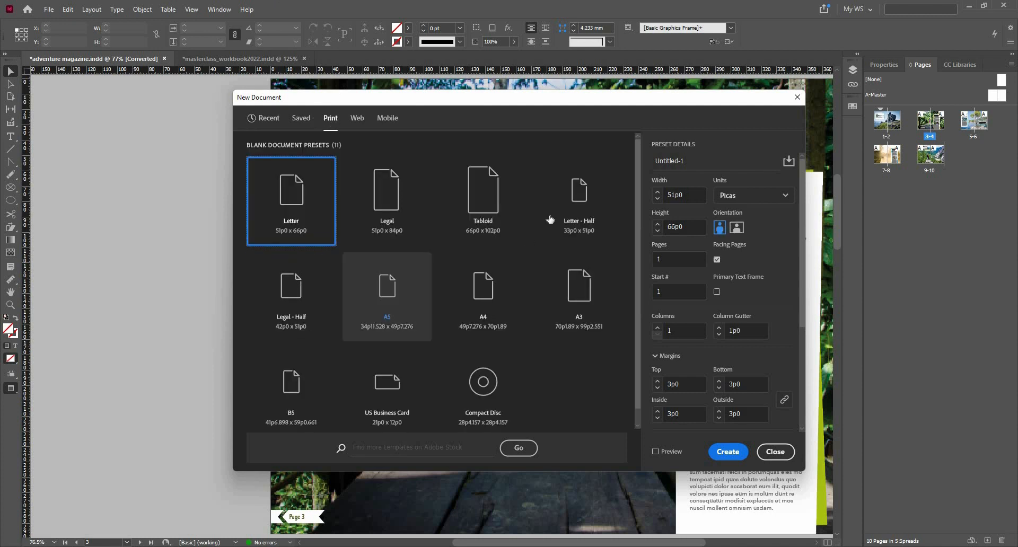
click(523, 287)
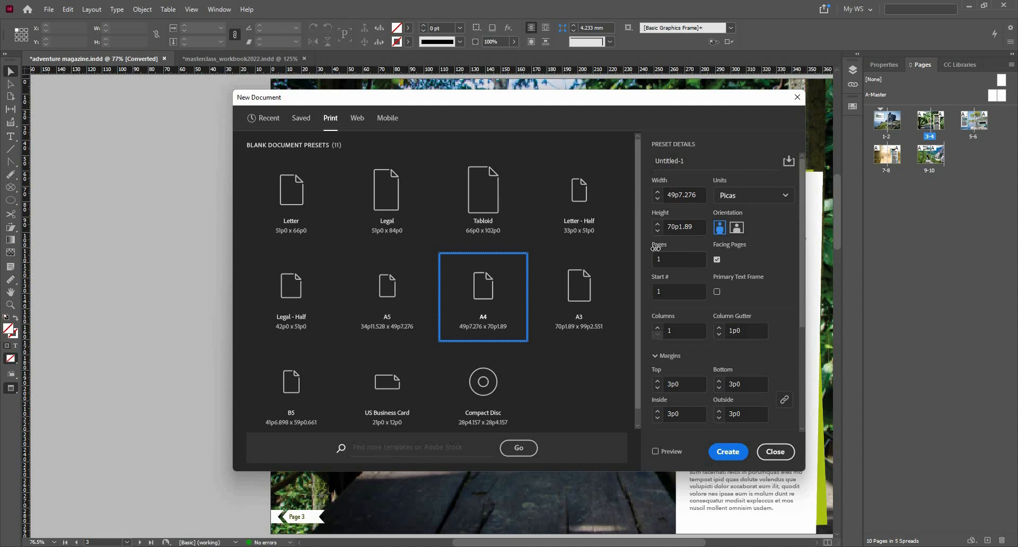
double_click(662, 291)
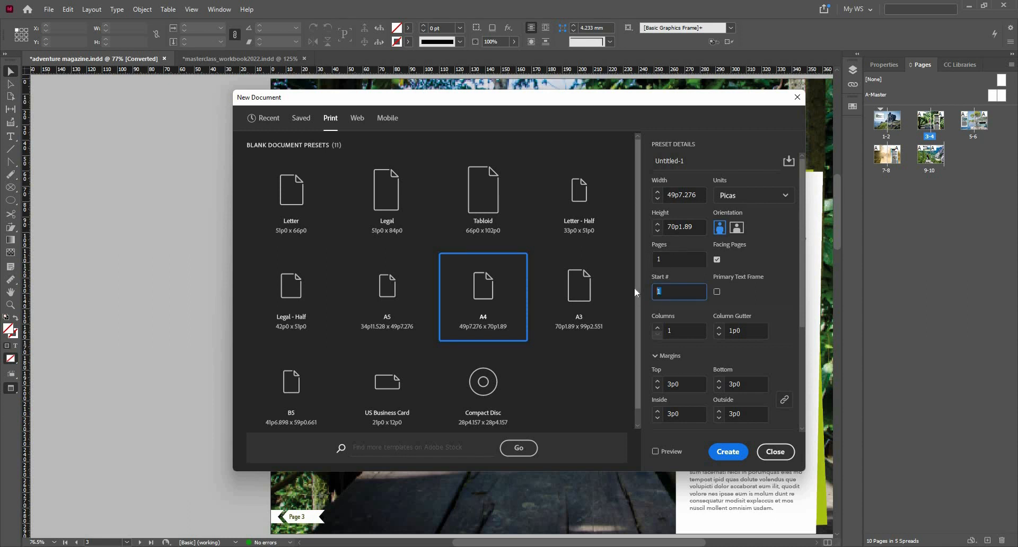
text(2)
click(731, 451)
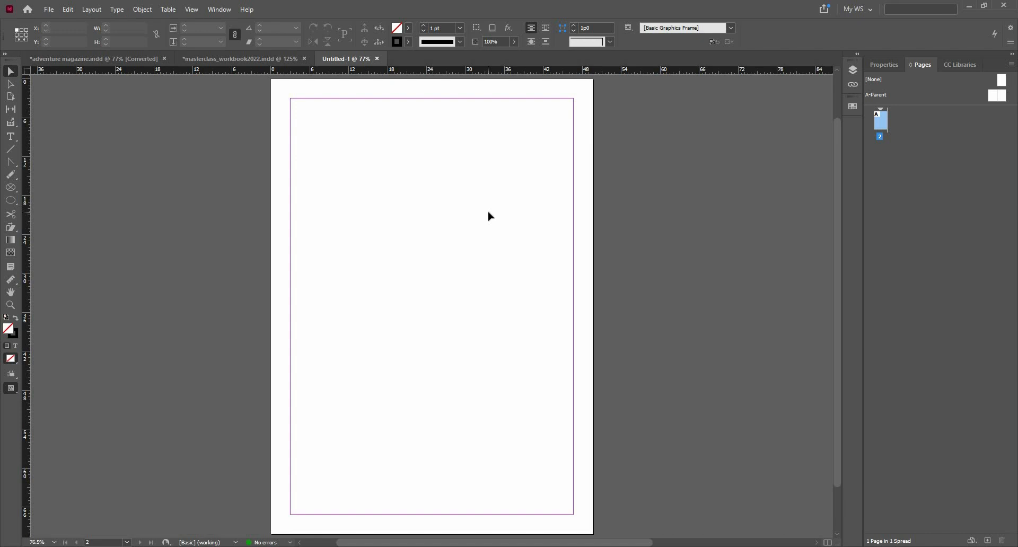
- Move pages 3-4 of adventure magazine.indd into Untitled-1 with destination At Start of Document, without deleting the originals
click(61, 62)
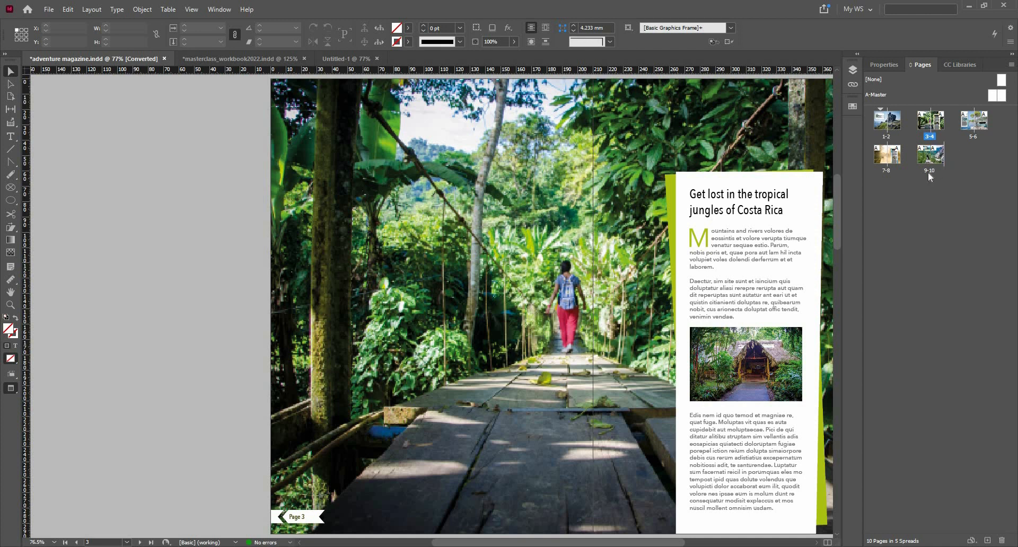
right_click(937, 118)
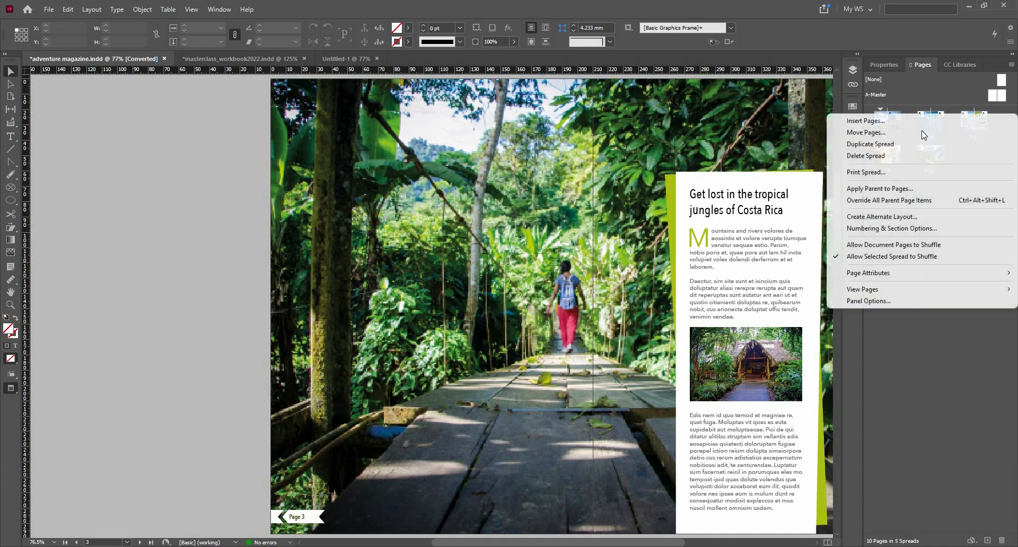
click(923, 132)
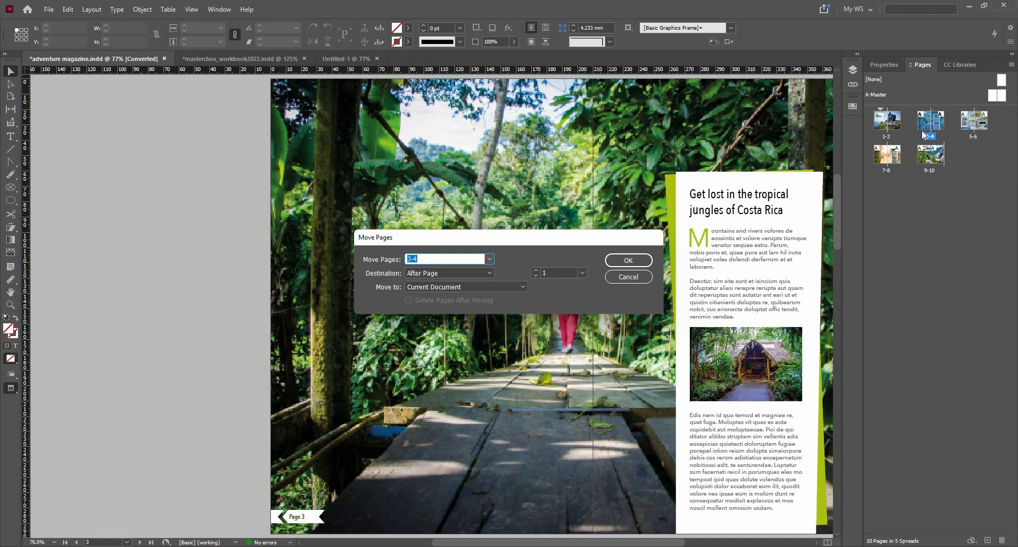
click(489, 287)
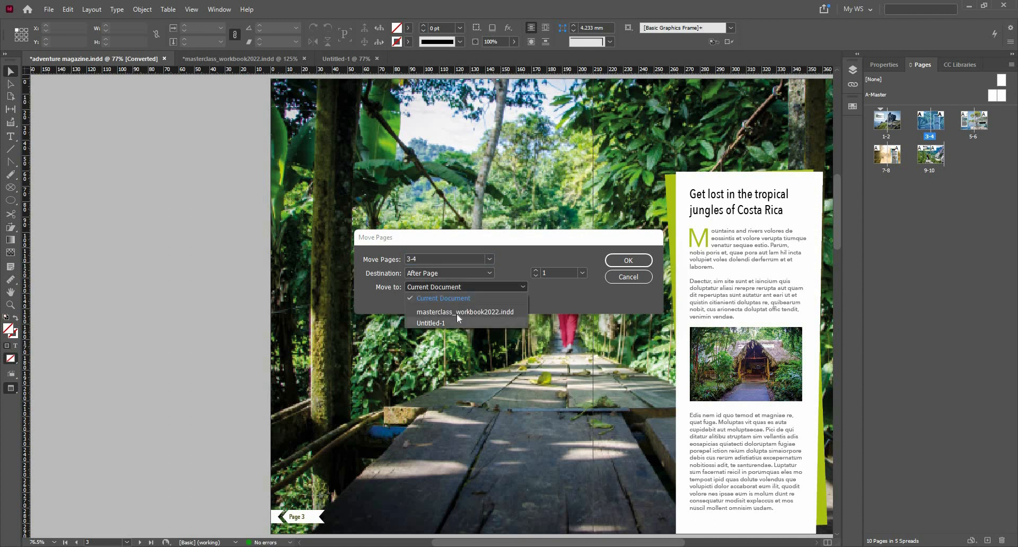
click(455, 323)
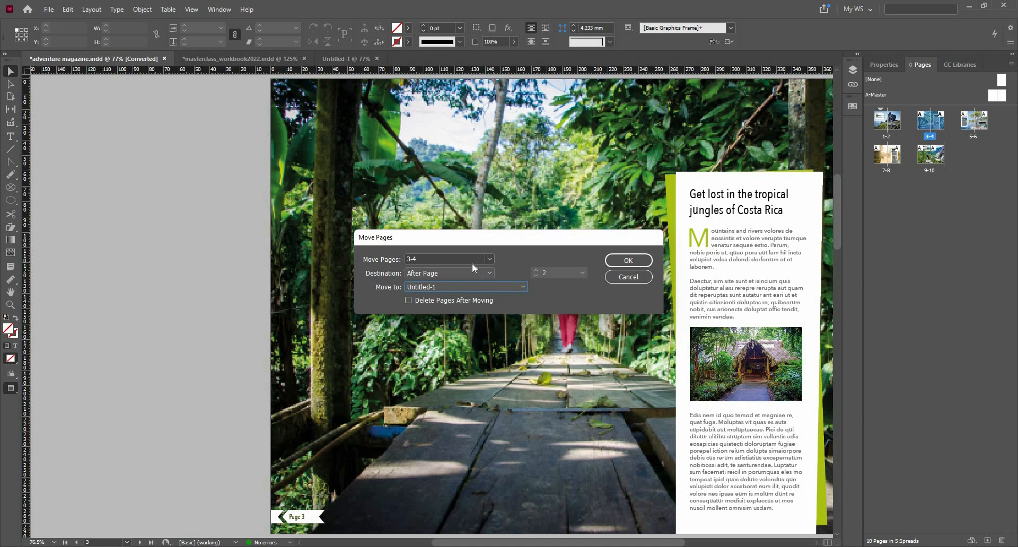
click(493, 258)
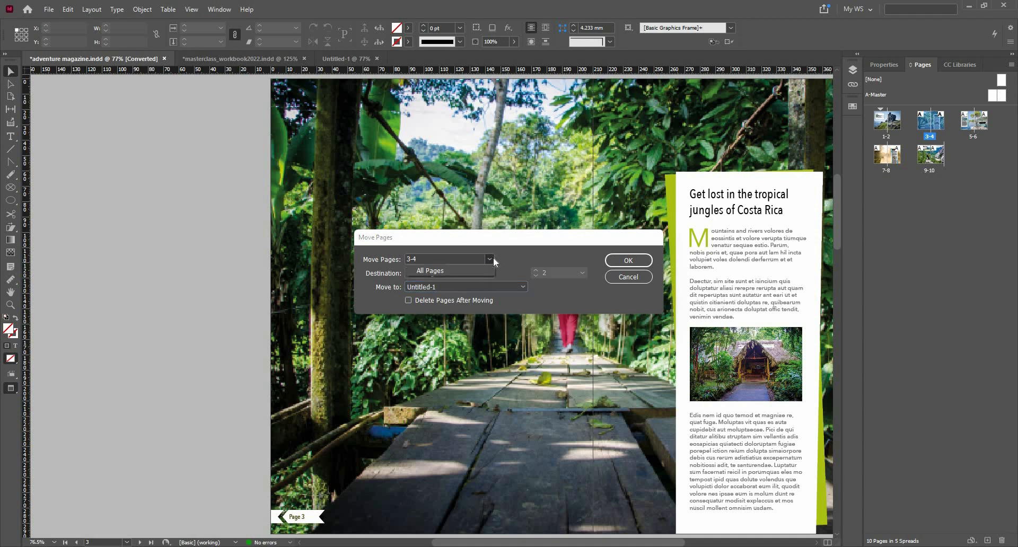
click(493, 258)
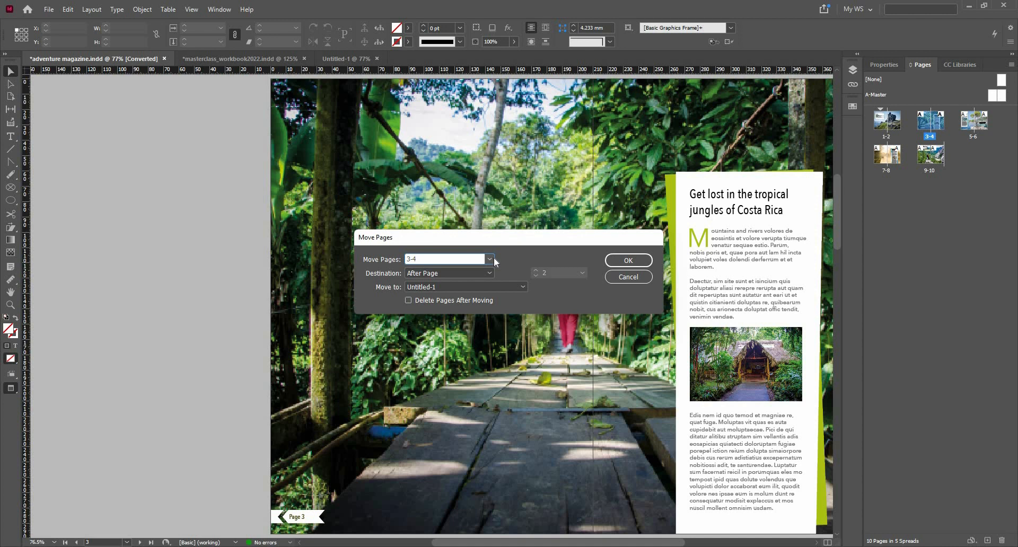
click(480, 272)
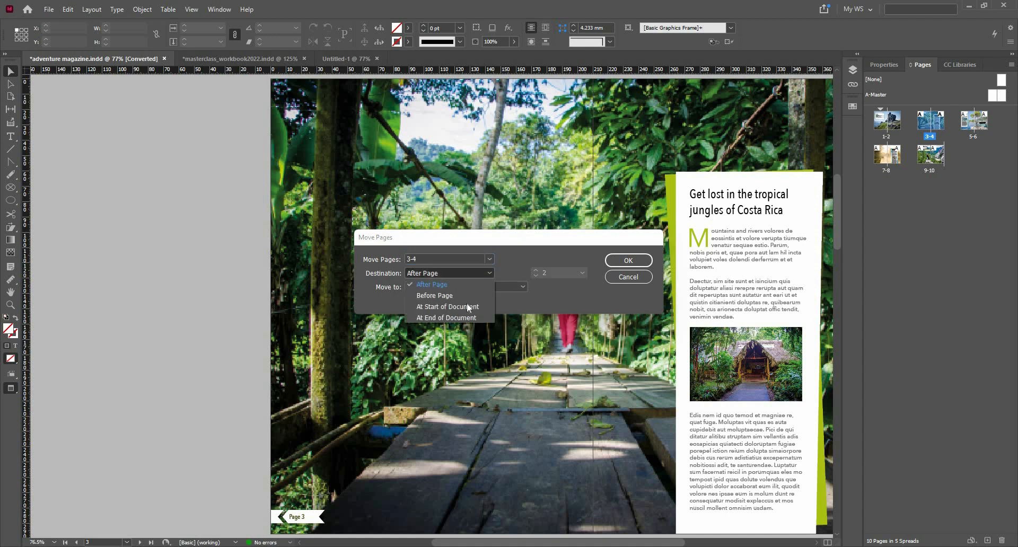
key(Return)
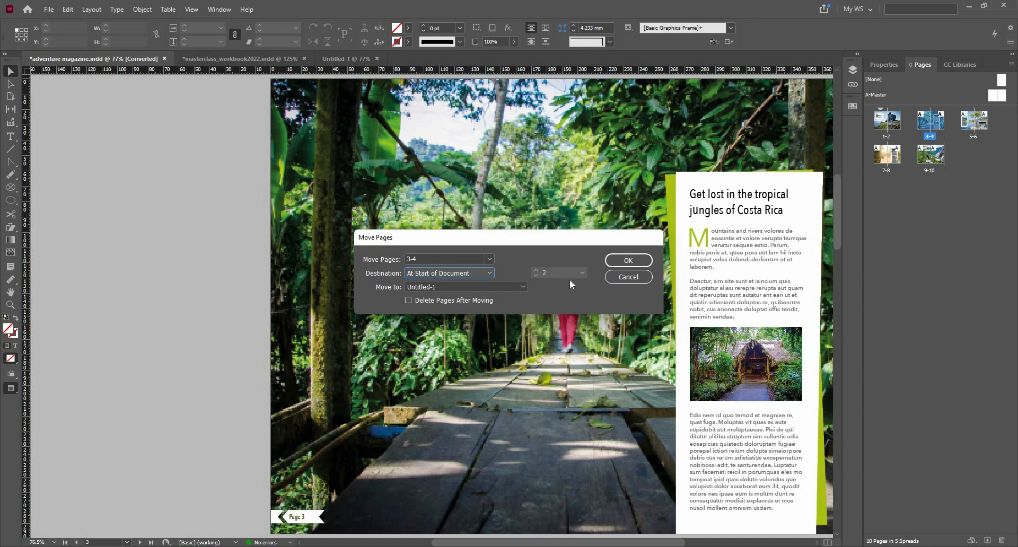
click(613, 262)
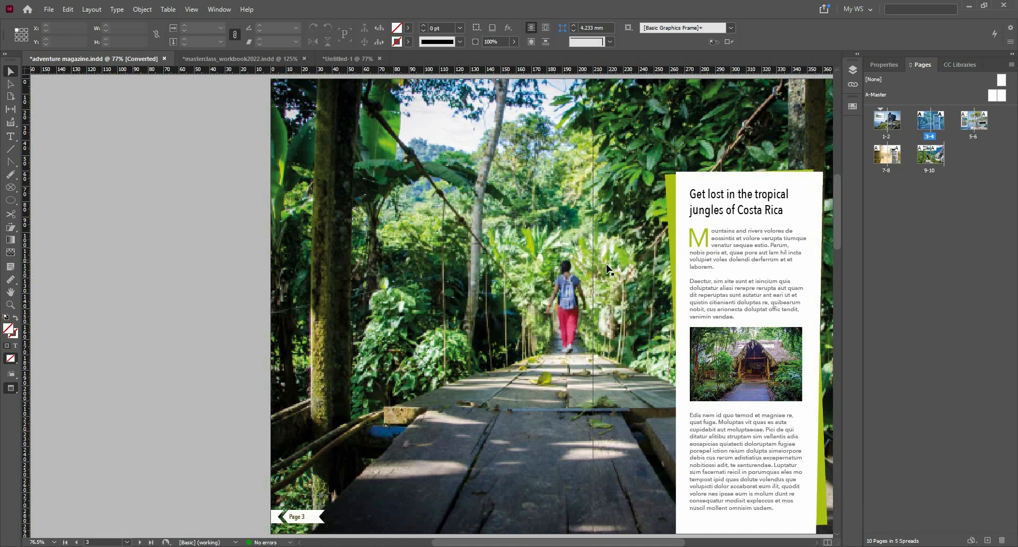
- Switch to Untitled-1 and disable Allow Document Pages to Shuffle
click(363, 59)
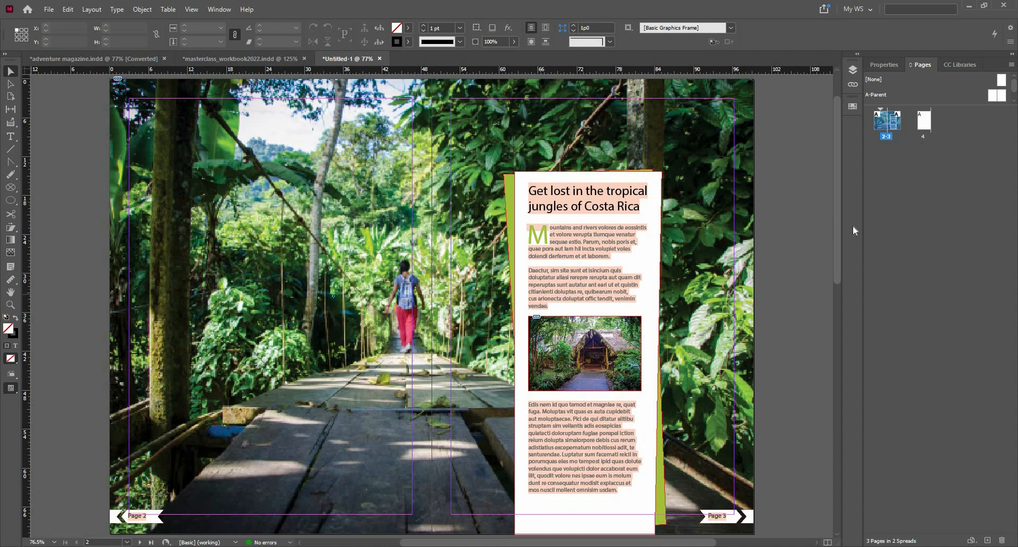
right_click(884, 128)
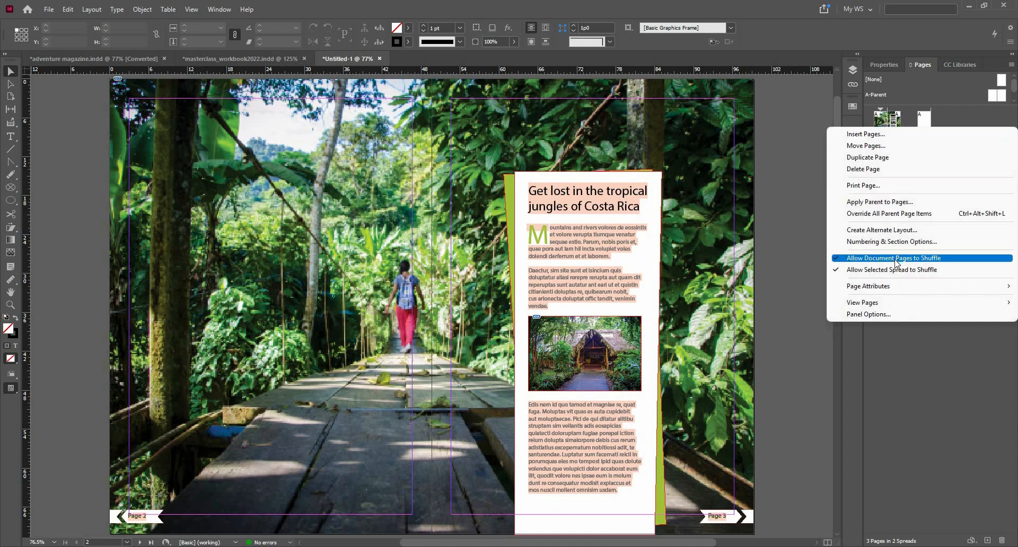
click(895, 260)
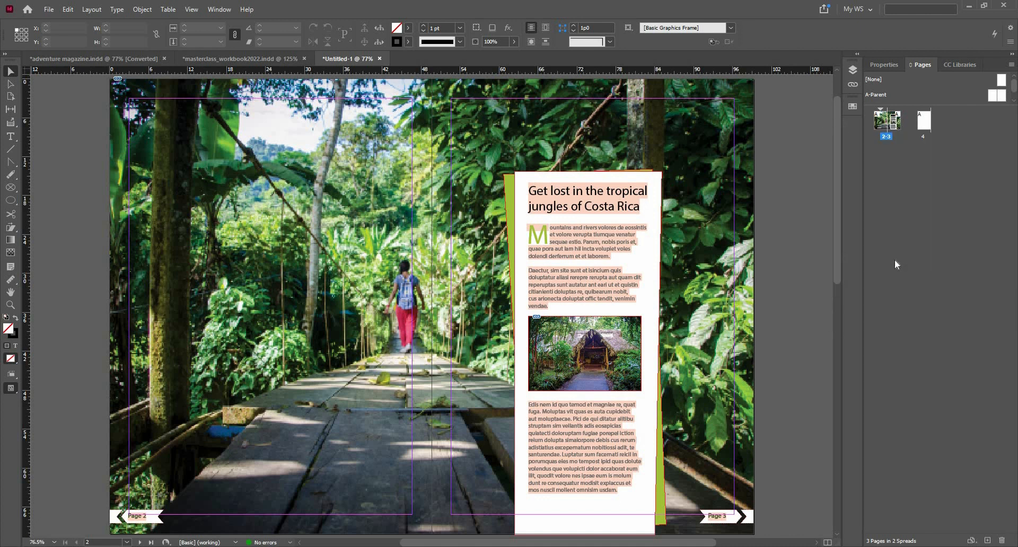
- Set the start page number of Untitled-1 to 1 in the document setup
click(49, 10)
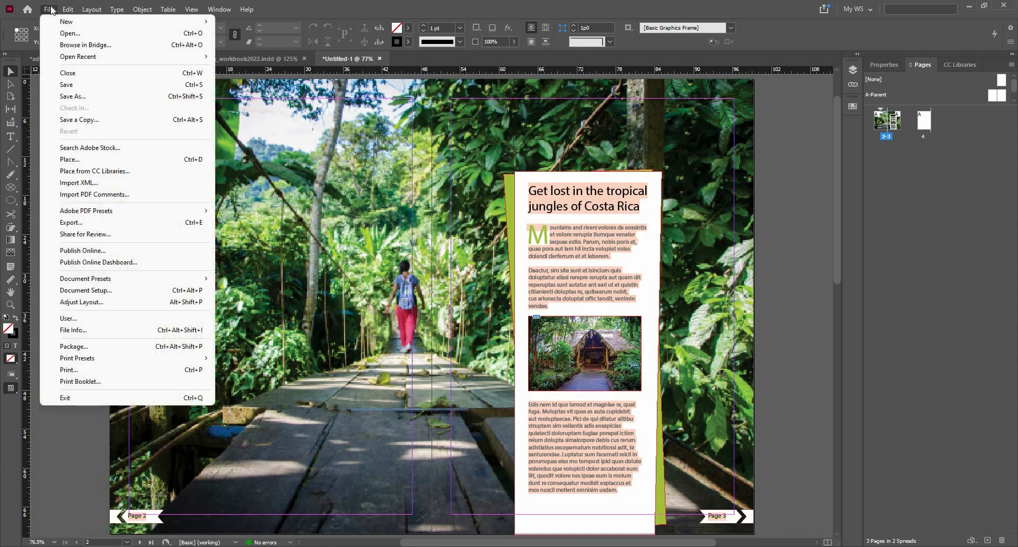
click(171, 290)
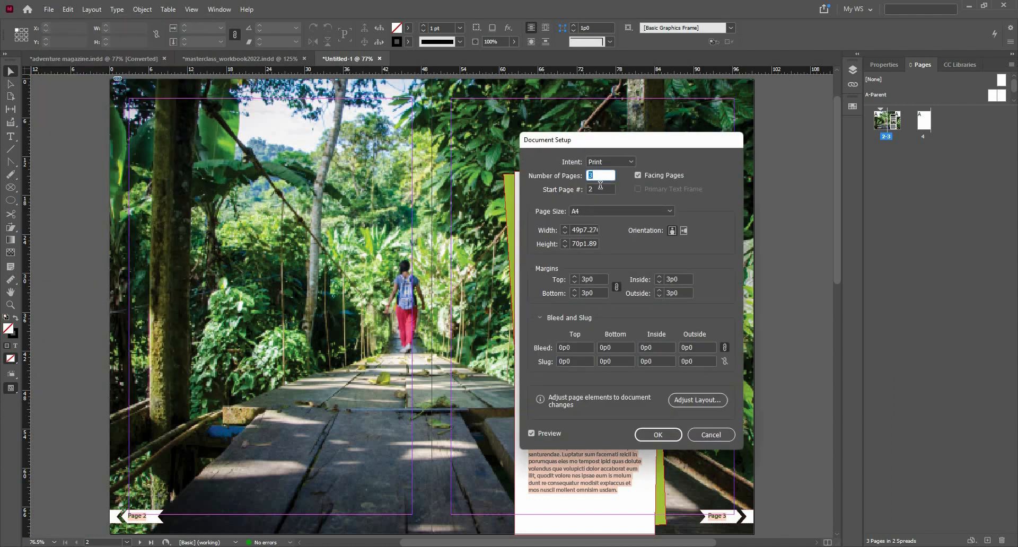
key(Tab)
text(1)
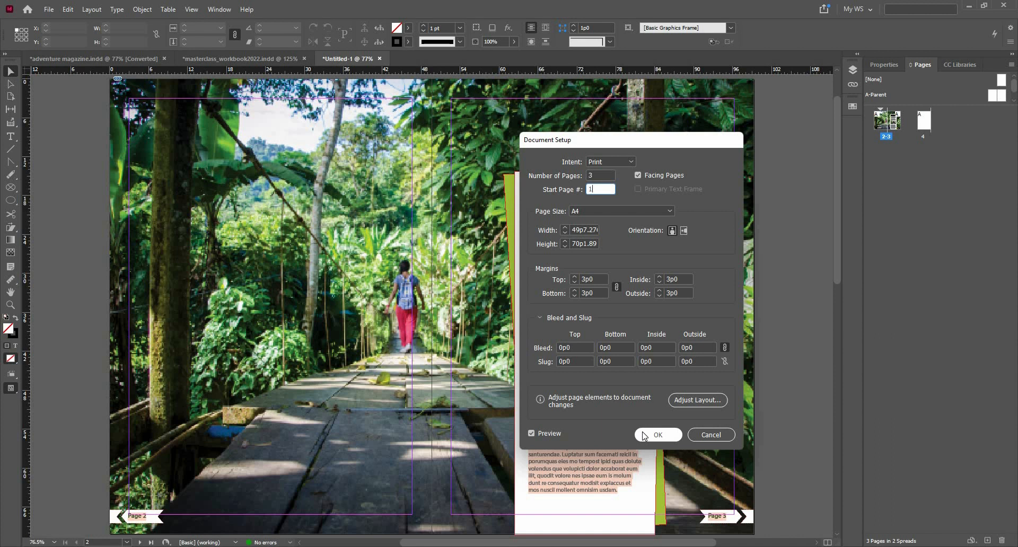
click(644, 435)
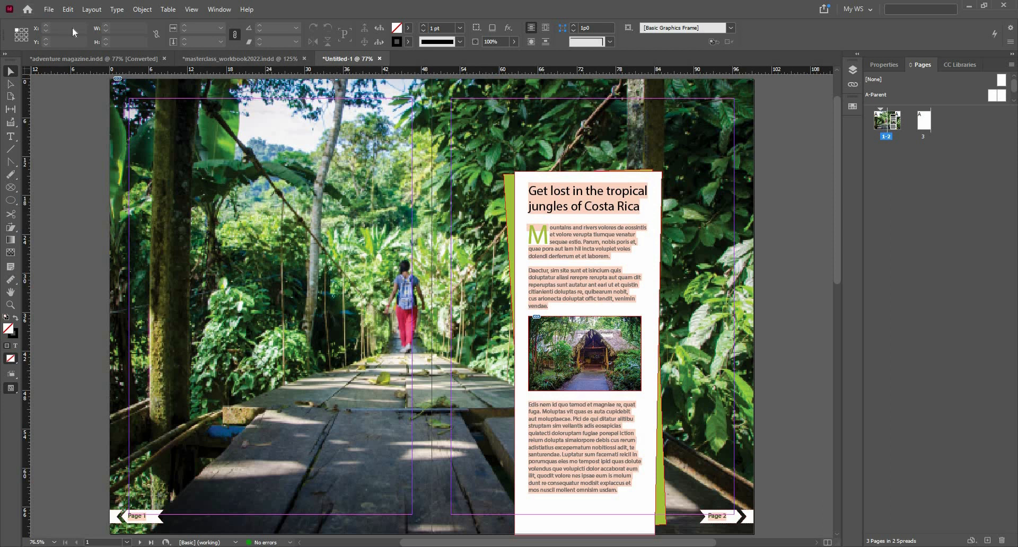
- Create another one-page 49p7.276 x 70p1.89 document with facing pages and start page number 1
click(46, 8)
mouse_move(204, 21)
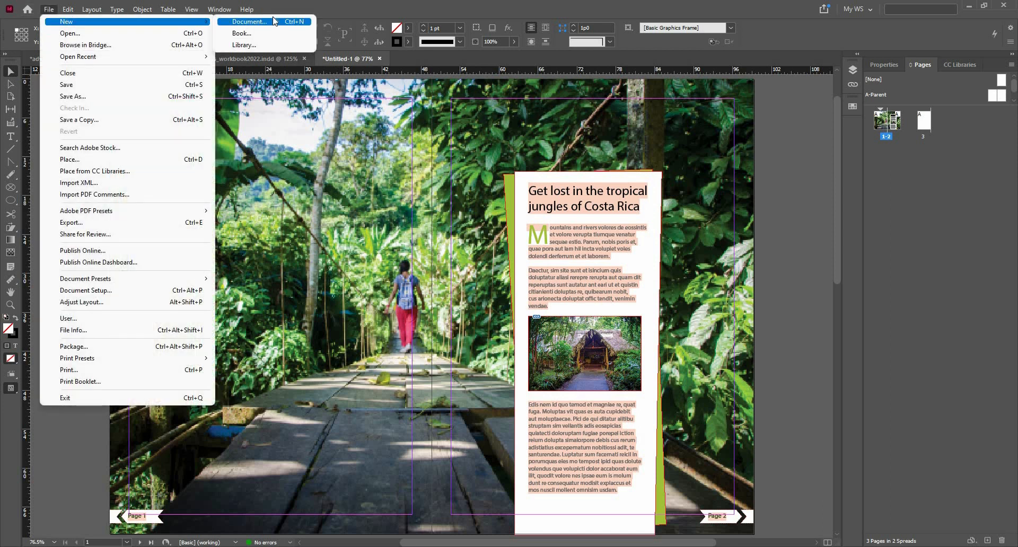
click(272, 21)
drag(670, 293, 627, 299)
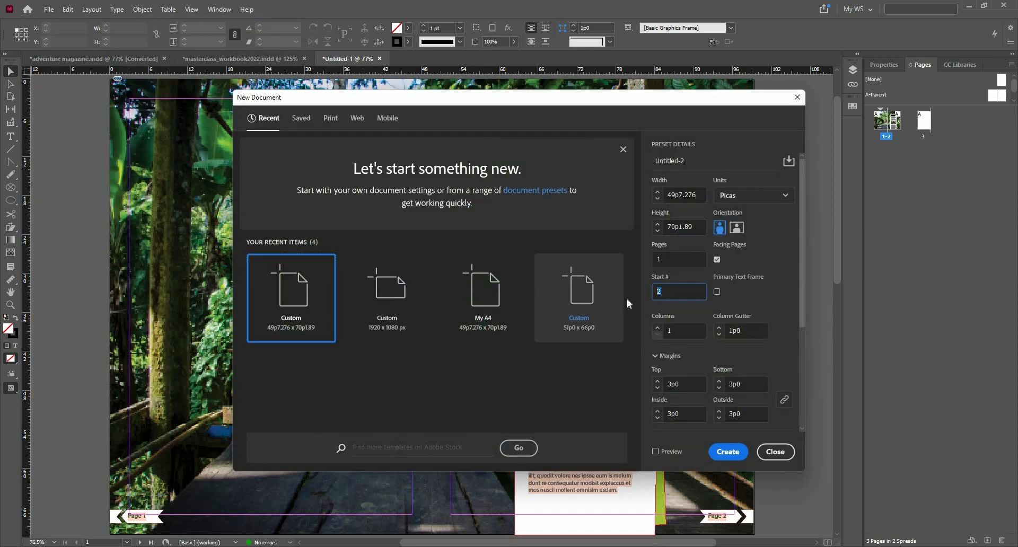
text(1)
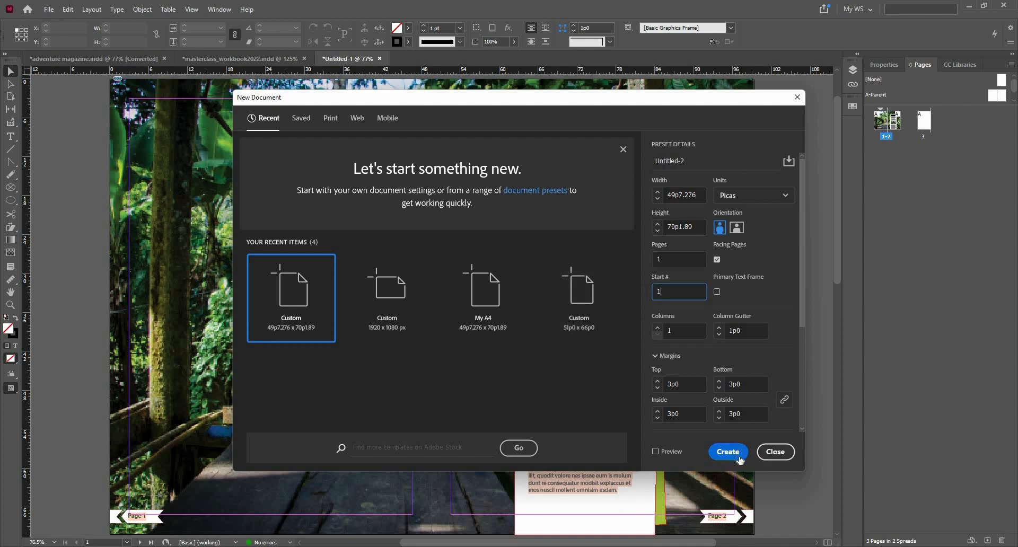
click(740, 458)
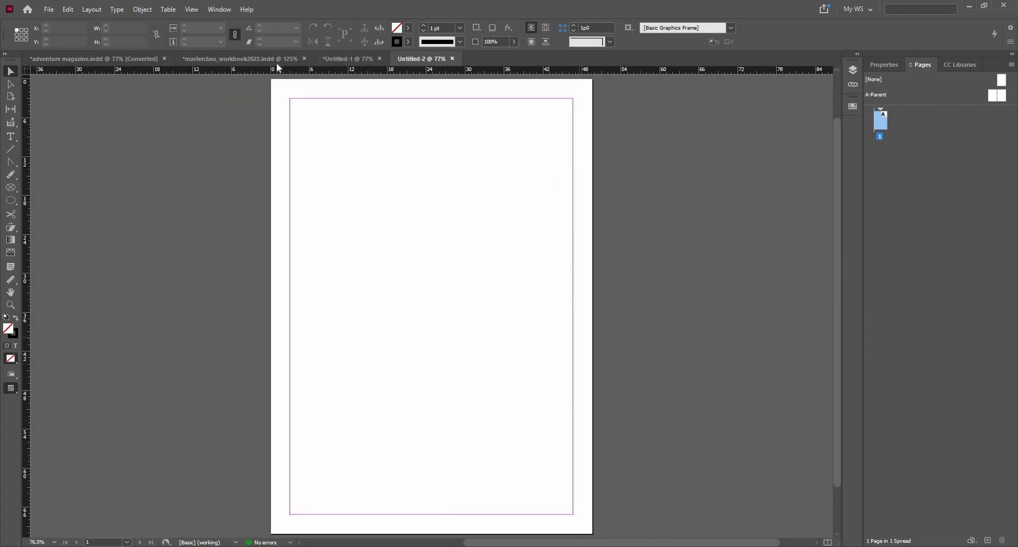
- Move pages 1-2 of Untitled-1 into Untitled-2 with destination At Start of Document, without deleting the originals
click(331, 60)
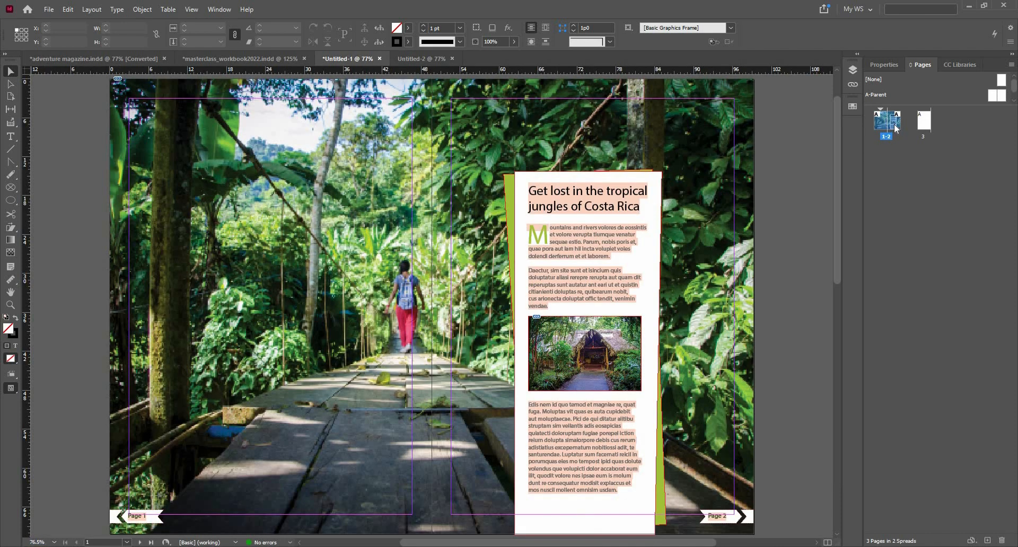
right_click(895, 129)
click(900, 143)
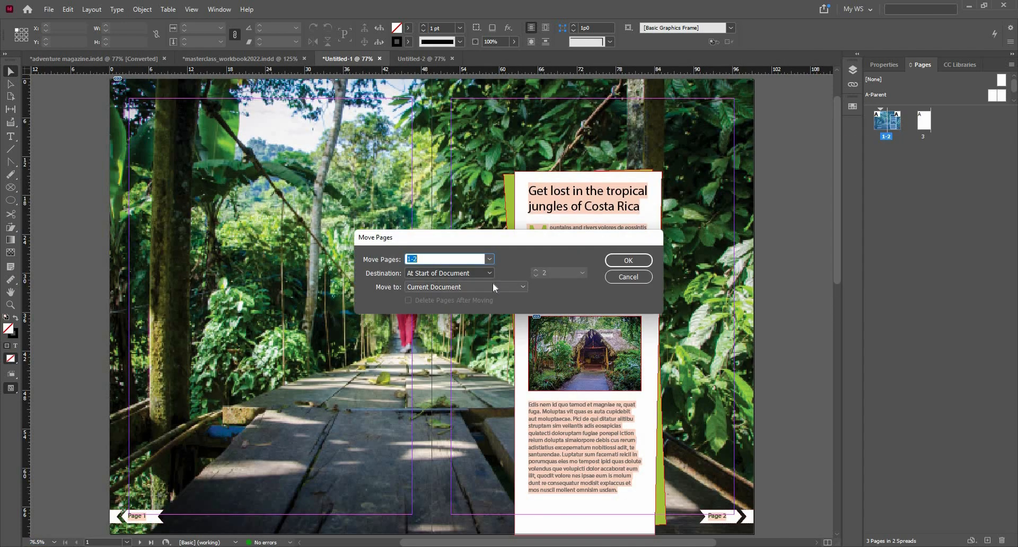
click(493, 286)
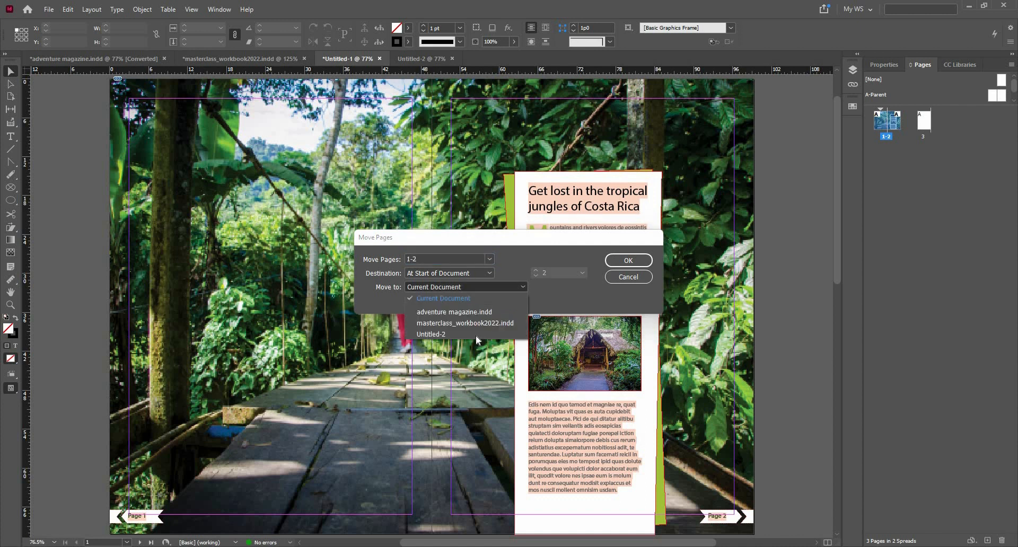
click(475, 333)
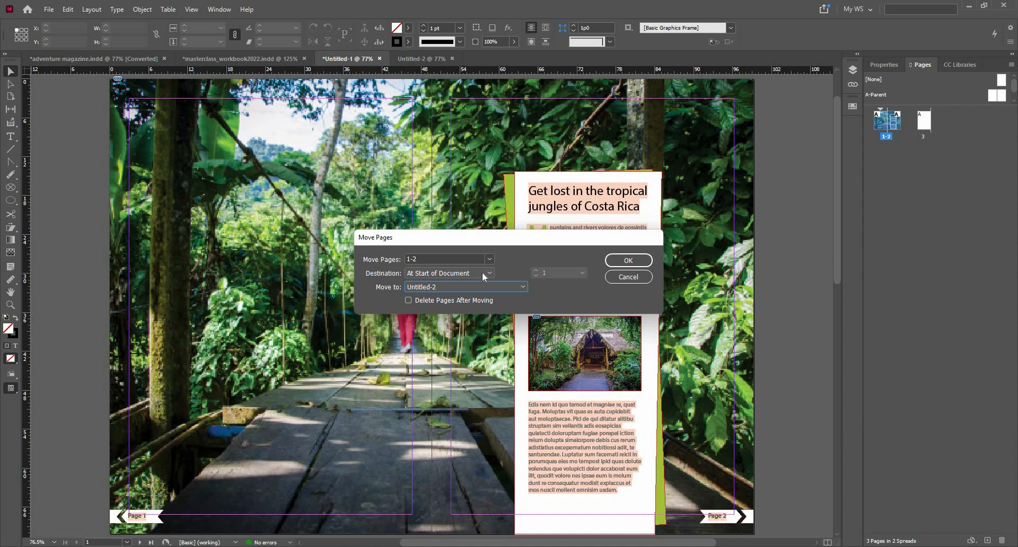
click(481, 274)
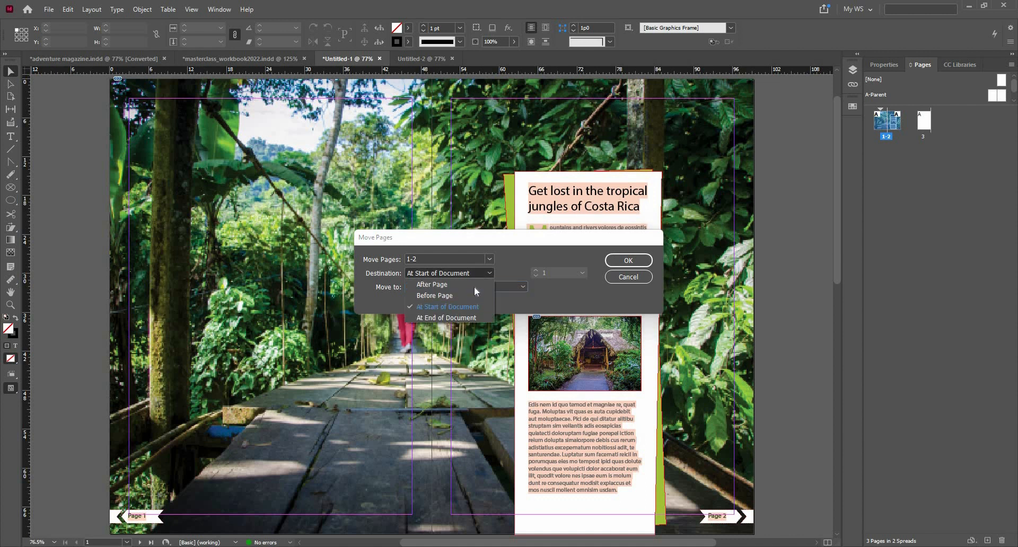
click(618, 265)
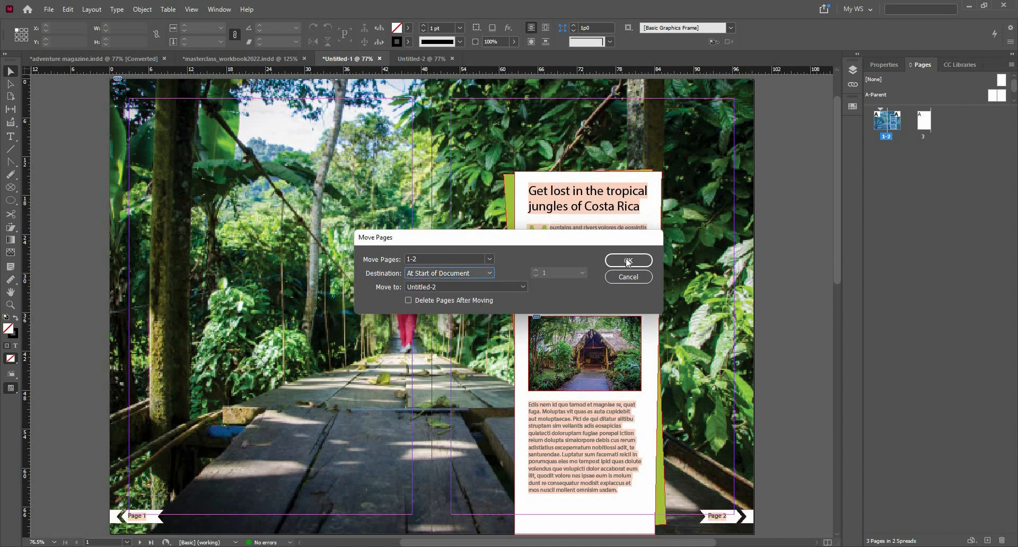
click(628, 260)
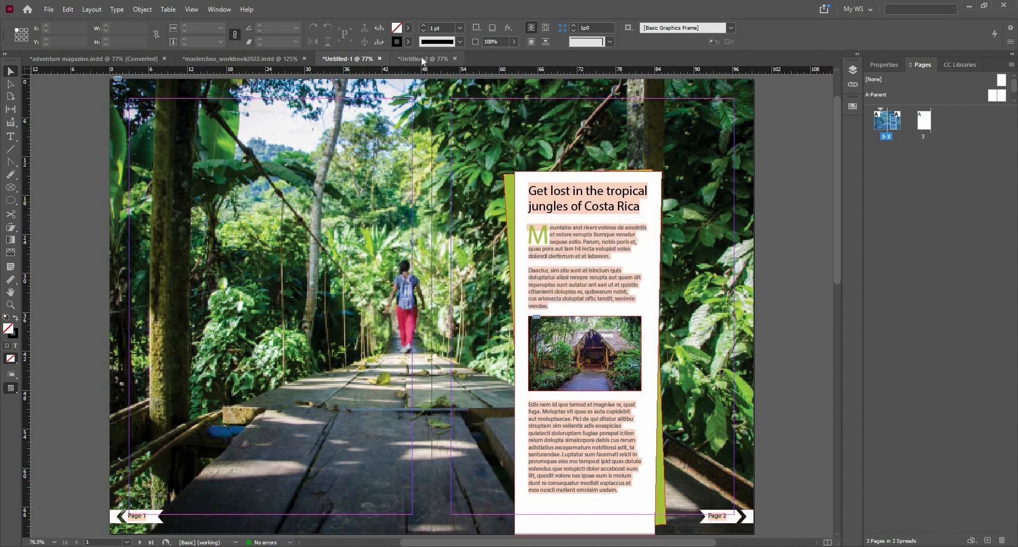
- In Untitled-2, disable Allow Document Pages to Shuffle and join pages 1 and 2 into one spread
click(422, 58)
scroll(501, 281, down, 1)
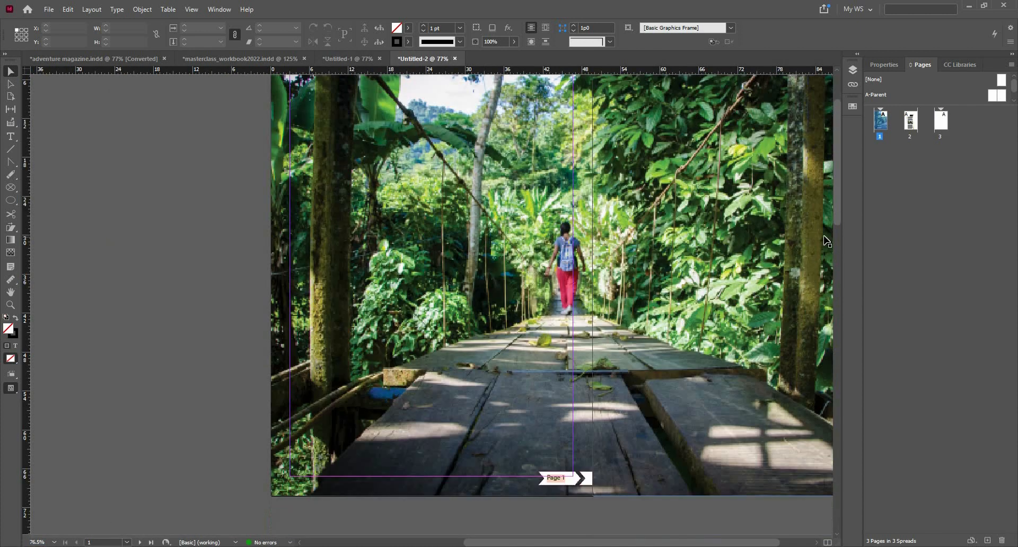
scroll(866, 171, up, 1)
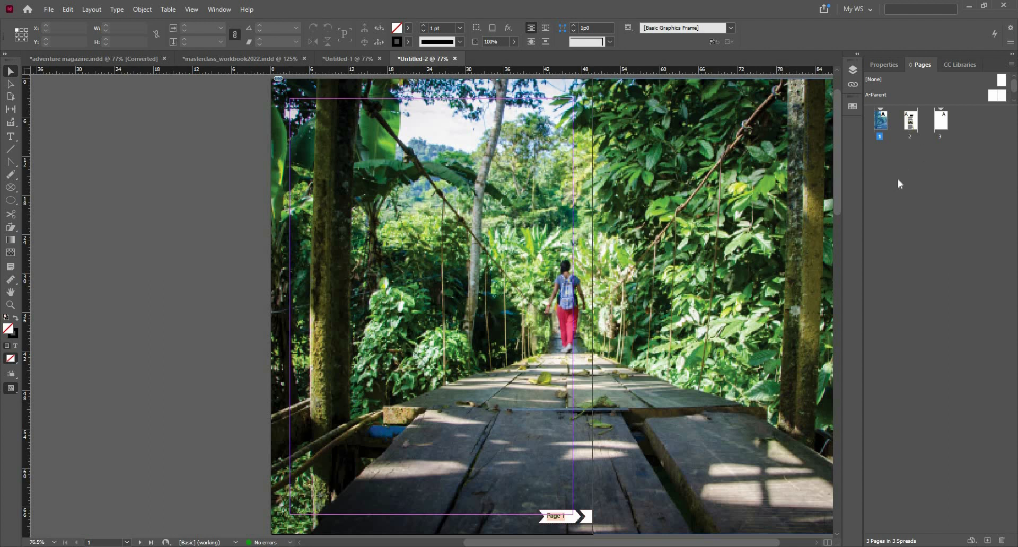
right_click(881, 122)
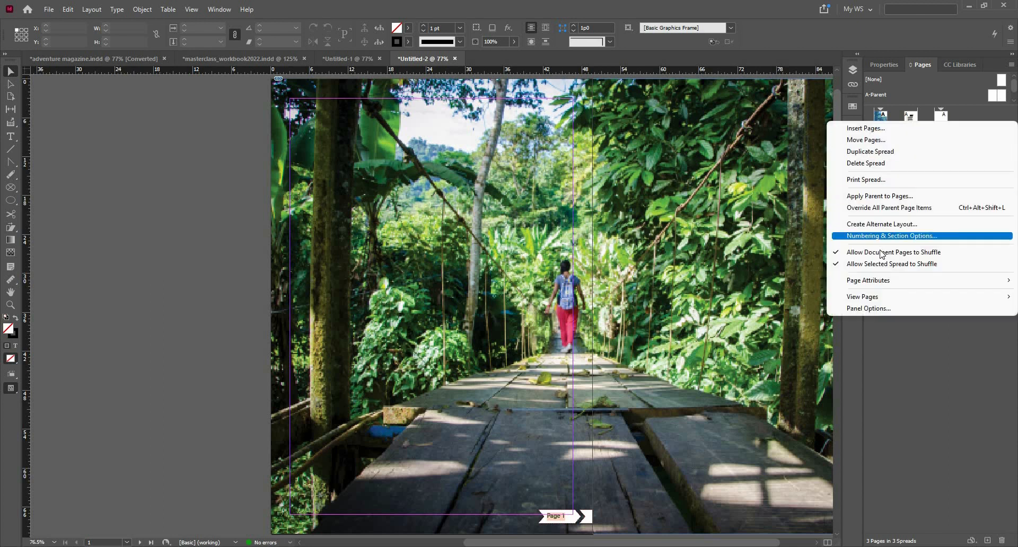
click(884, 244)
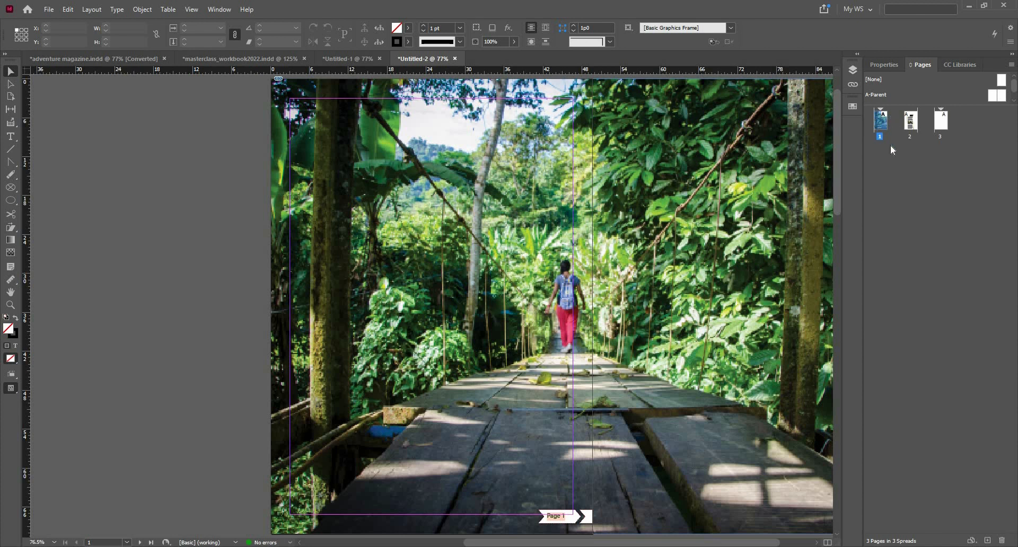
mouse_move(881, 121)
mouse_down()
mouse_move(892, 126)
mouse_move(863, 124)
mouse_move(885, 120)
mouse_up()
drag(918, 120, 878, 124)
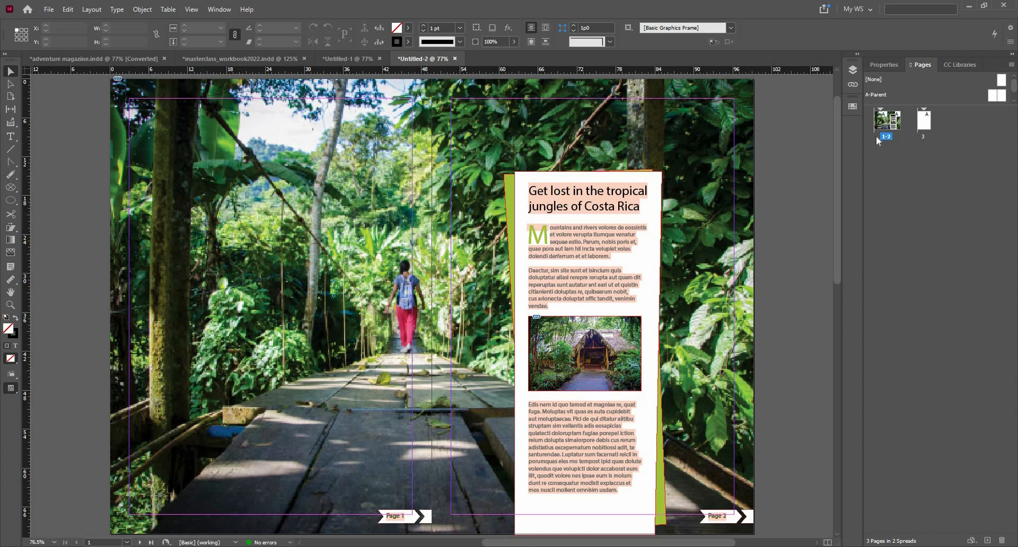
- Switch to adventure magazine.indd and close Untitled-2 and Untitled-1 without saving changes
click(106, 56)
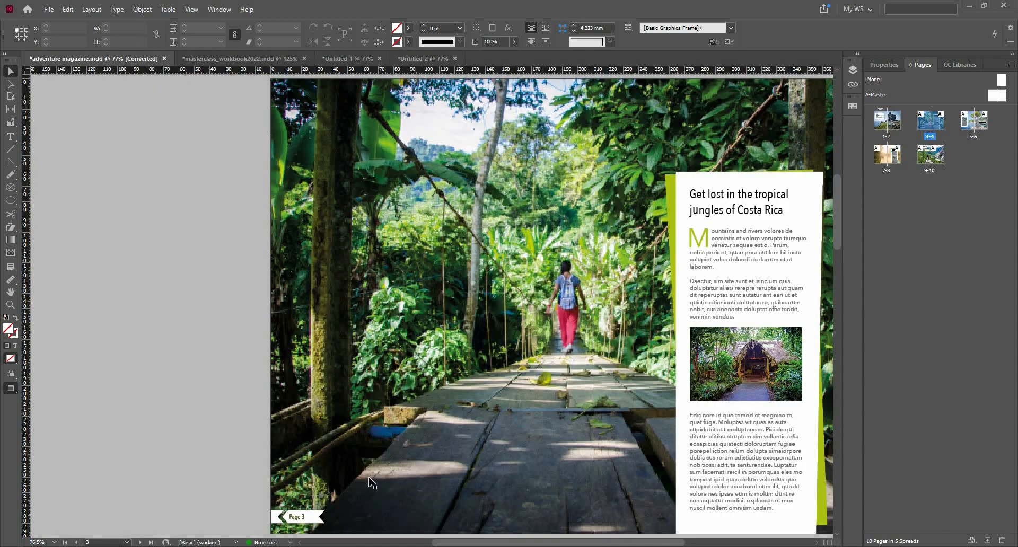
drag(480, 543, 518, 543)
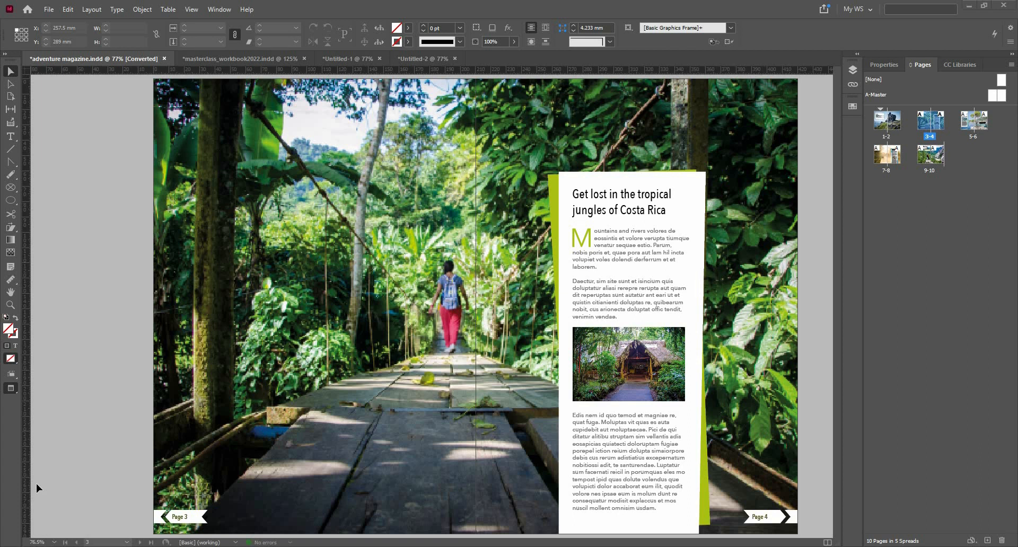
click(455, 59)
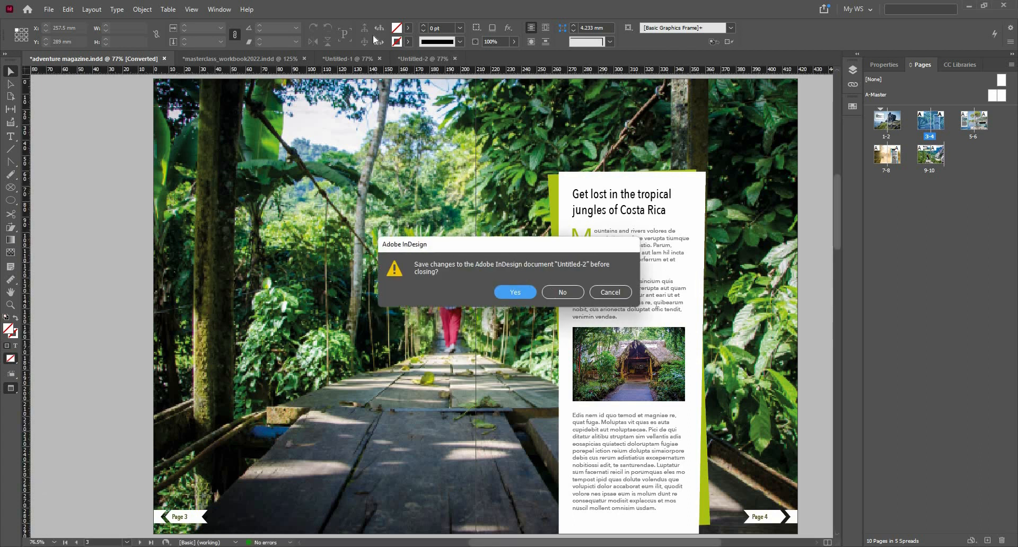
click(563, 292)
click(380, 59)
click(563, 293)
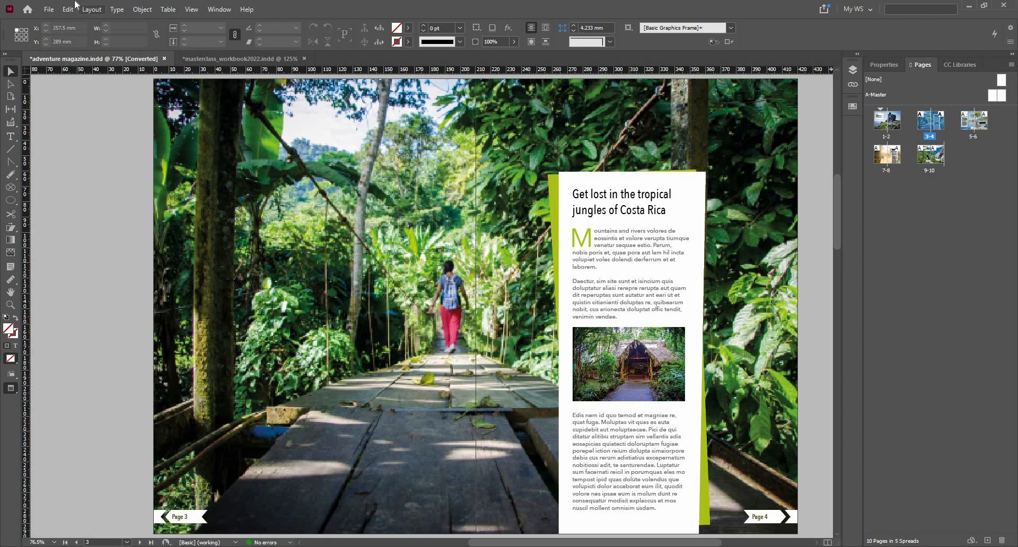
- Open the setup for creating a new document
click(49, 10)
click(49, 9)
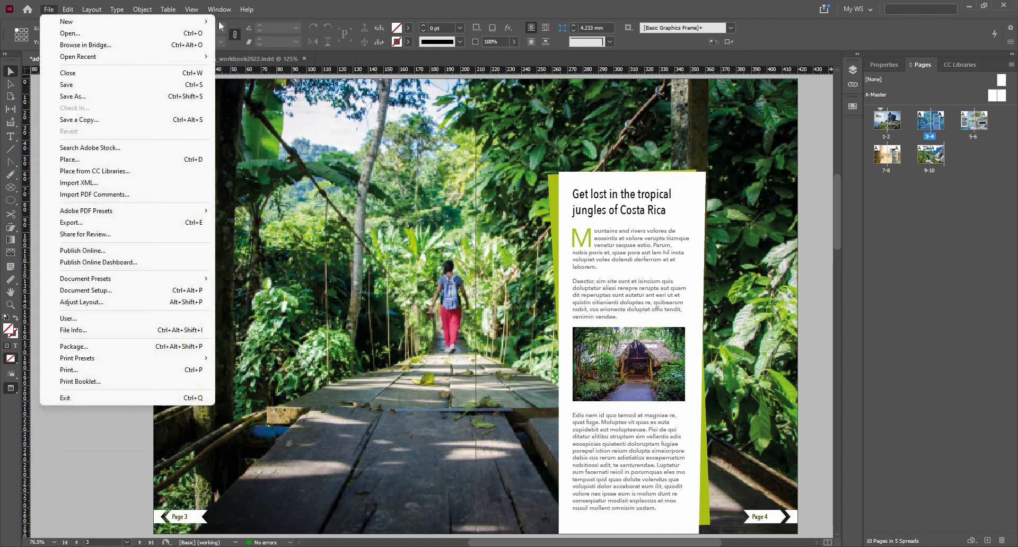
click(237, 21)
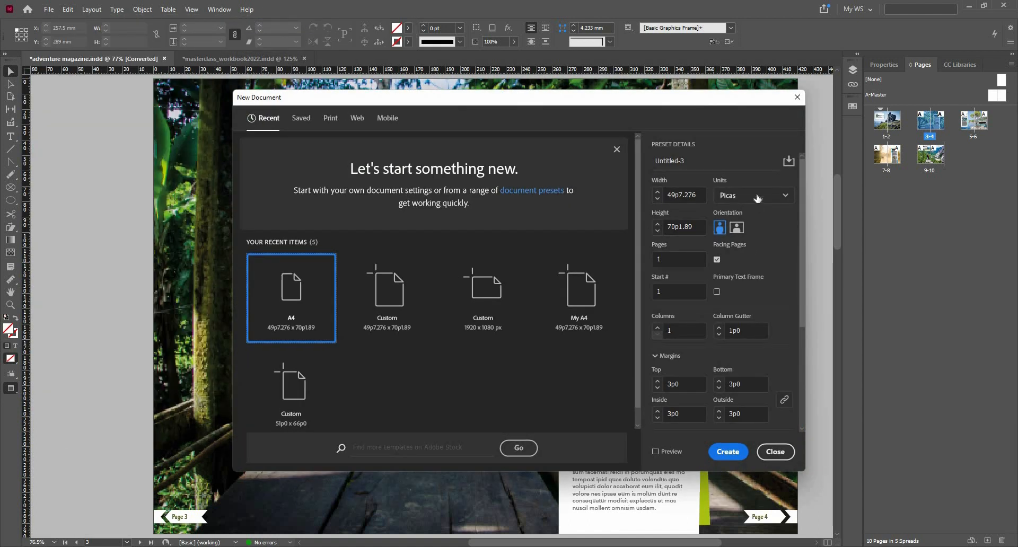
- Try millimetre units, landscape orientation and a width of 100 for the new document
click(758, 198)
click(758, 268)
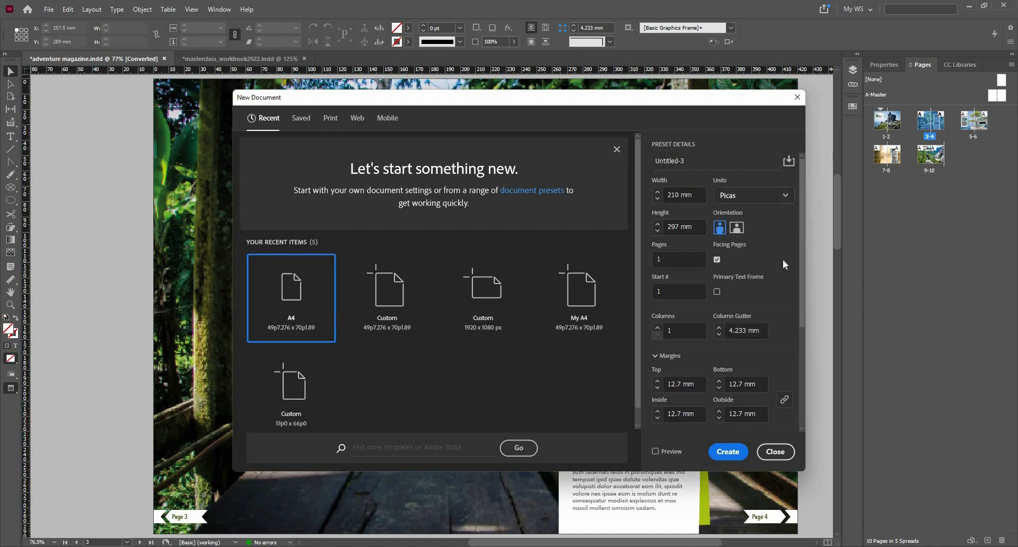
click(737, 228)
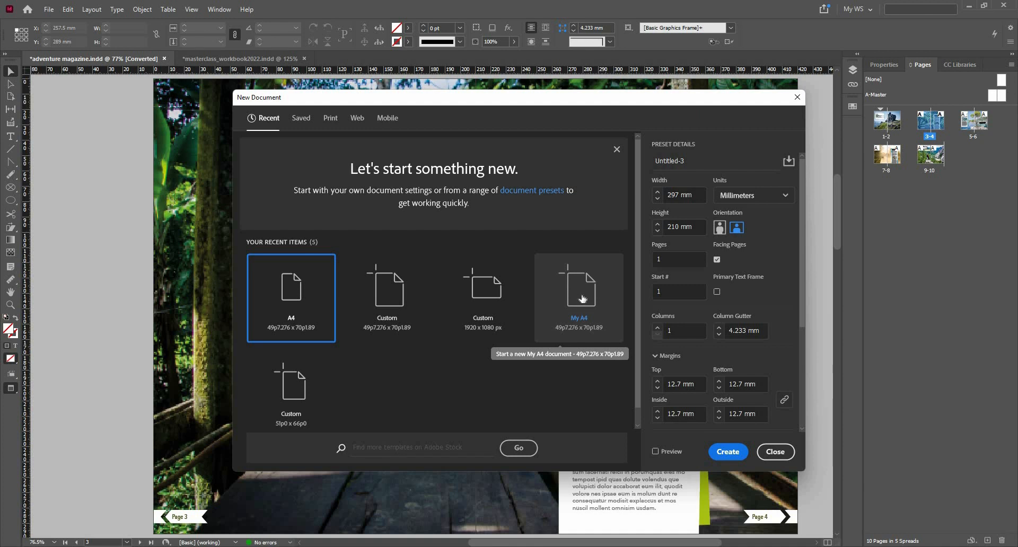
key(Tab)
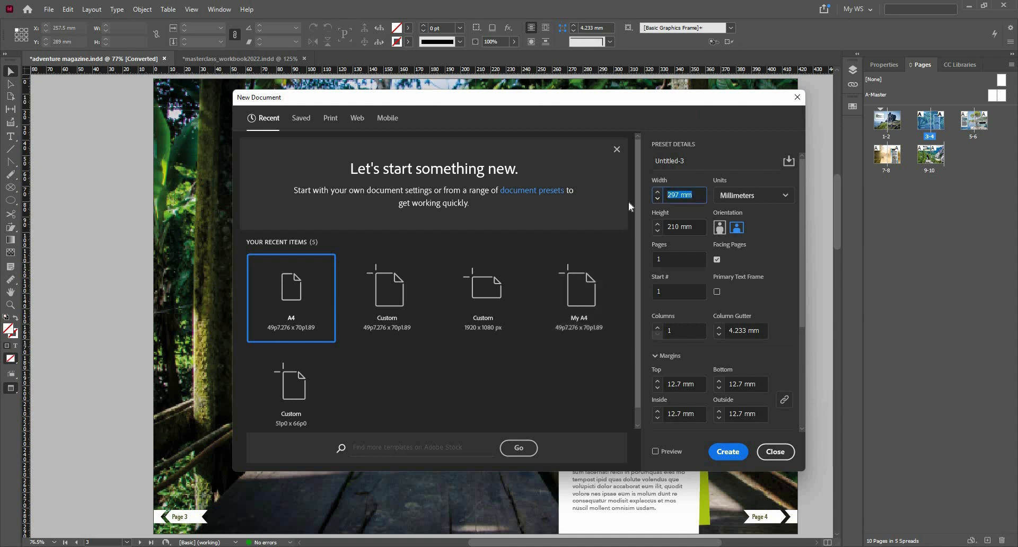
text(100)
- Choose the My A4 preset, with units in millimetres, 6 pages and a width of 100 mm
click(579, 297)
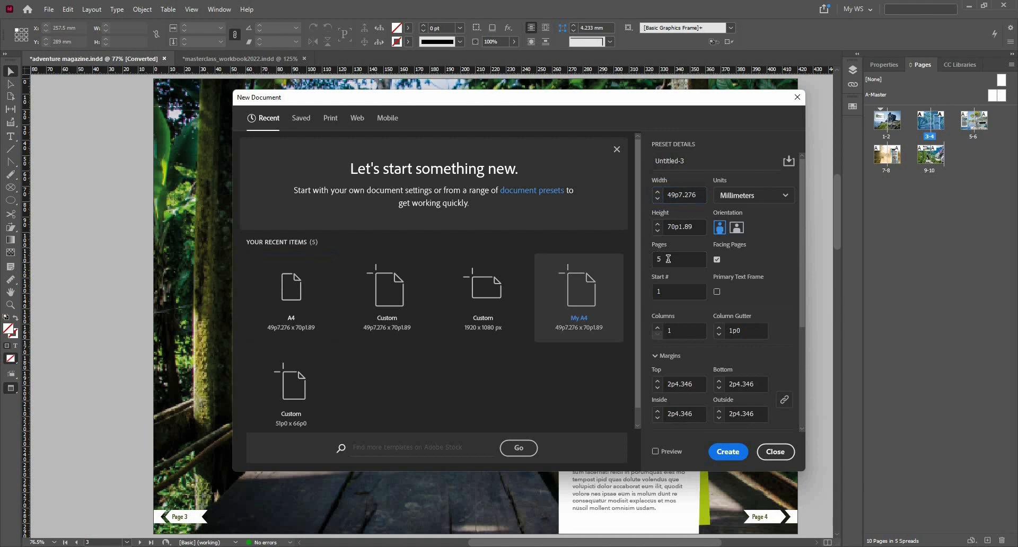
click(737, 197)
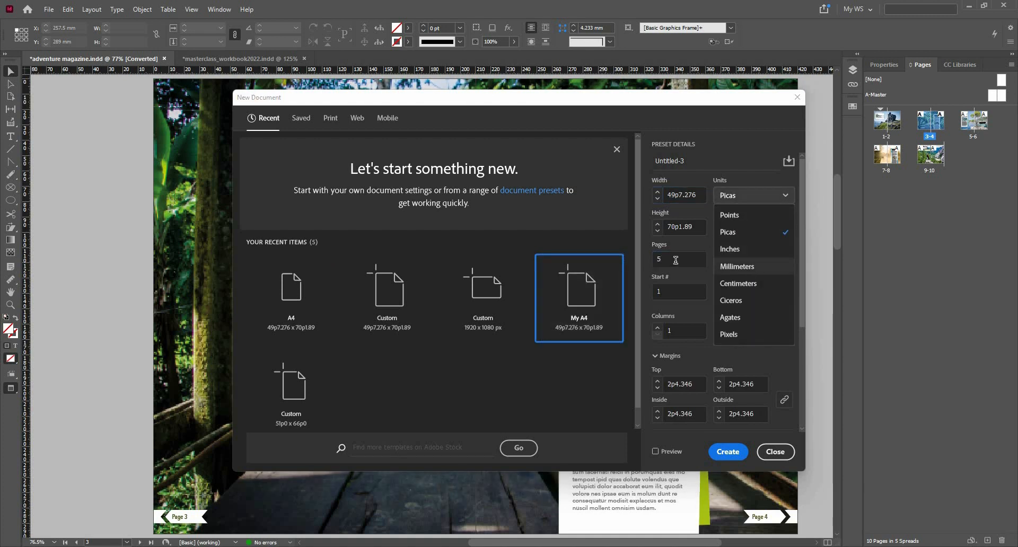
click(737, 266)
click(659, 260)
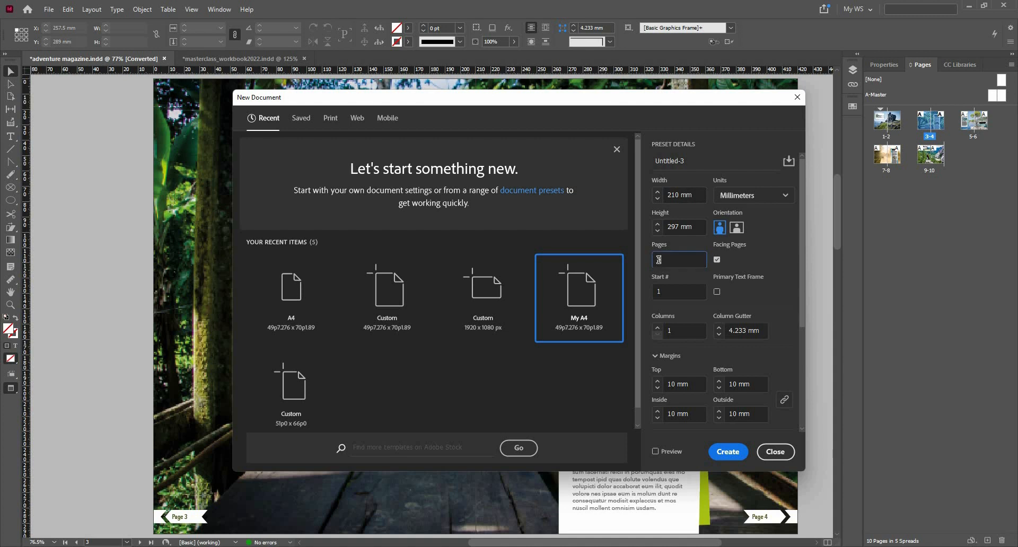
text(6)
click(695, 194)
text(100)
click(678, 257)
- Set all four margins of the new document to 8 mm
scroll(714, 370, down, 3)
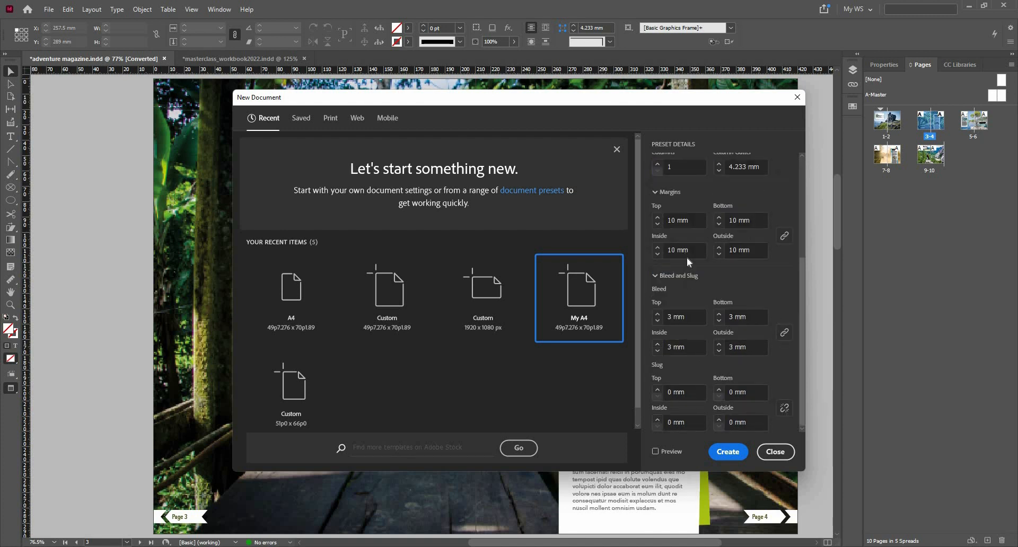
scroll(660, 298, up, 2)
click(658, 307)
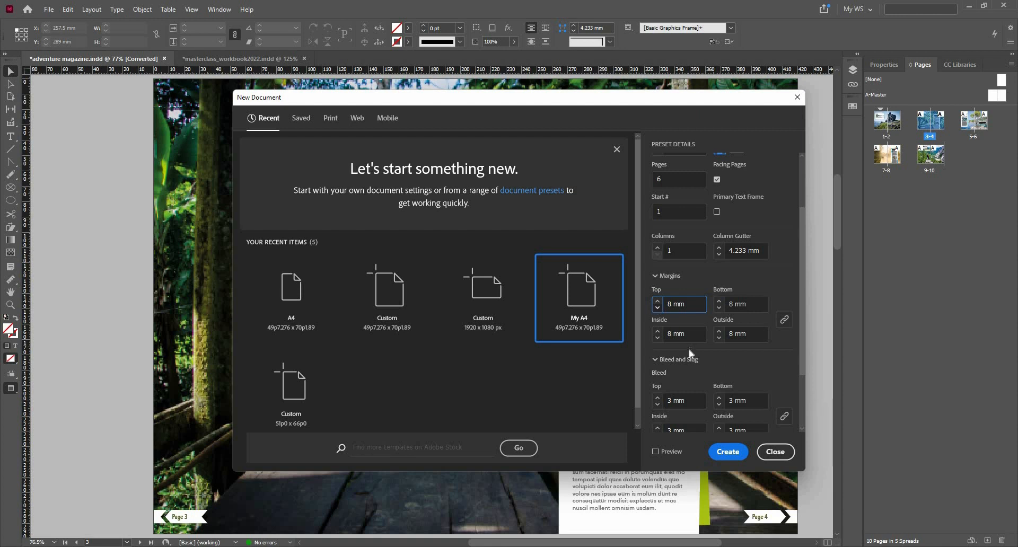
- Link the slug values and set the slug to 13 mm on all four sides
scroll(656, 392, down, 3)
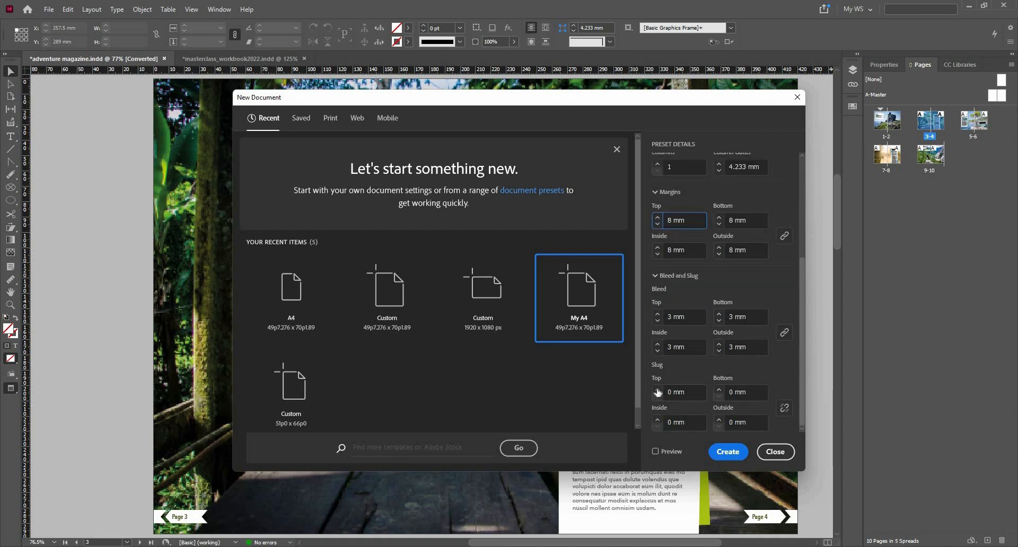
click(657, 389)
click(656, 389)
click(657, 389)
click(657, 388)
click(659, 391)
click(659, 390)
click(784, 408)
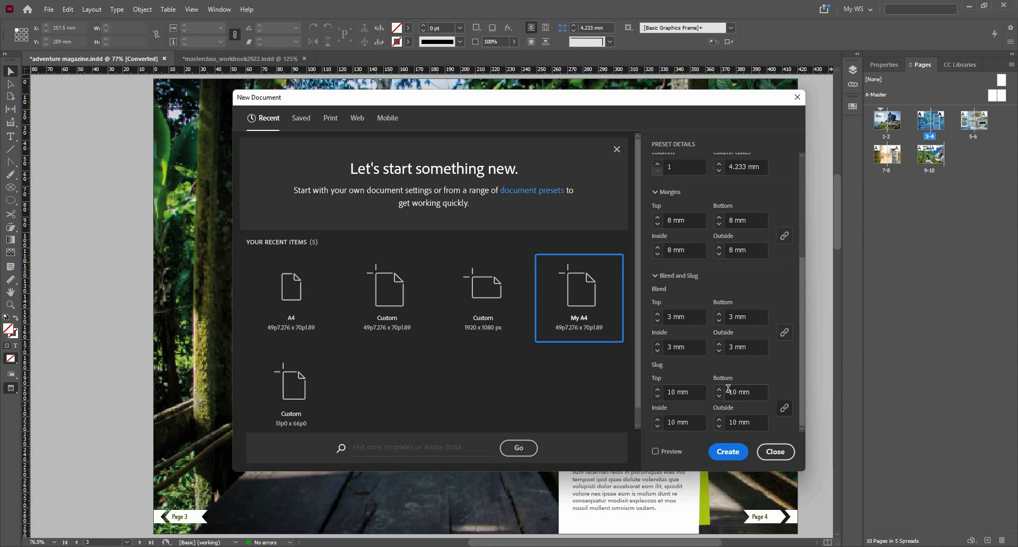
click(658, 398)
- Turn off facing pages and create the 100 x 297 mm six-page document
scroll(707, 303, up, 3)
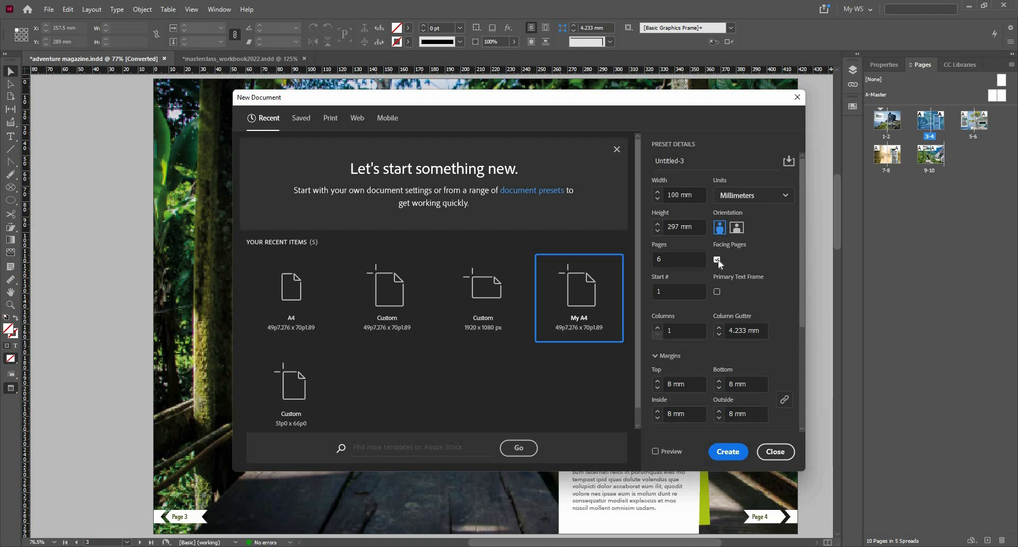
click(717, 260)
scroll(719, 350, down, 3)
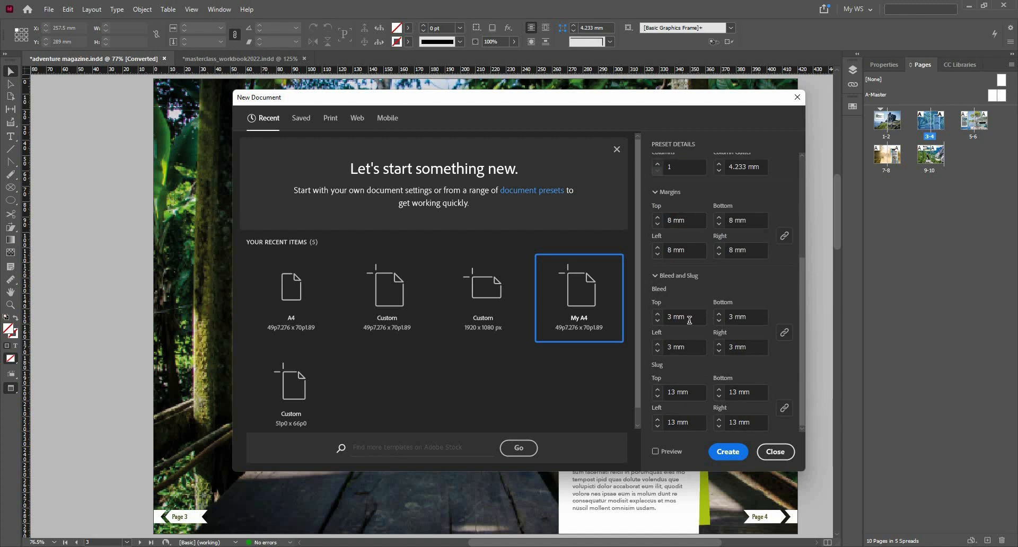
scroll(690, 310, up, 2)
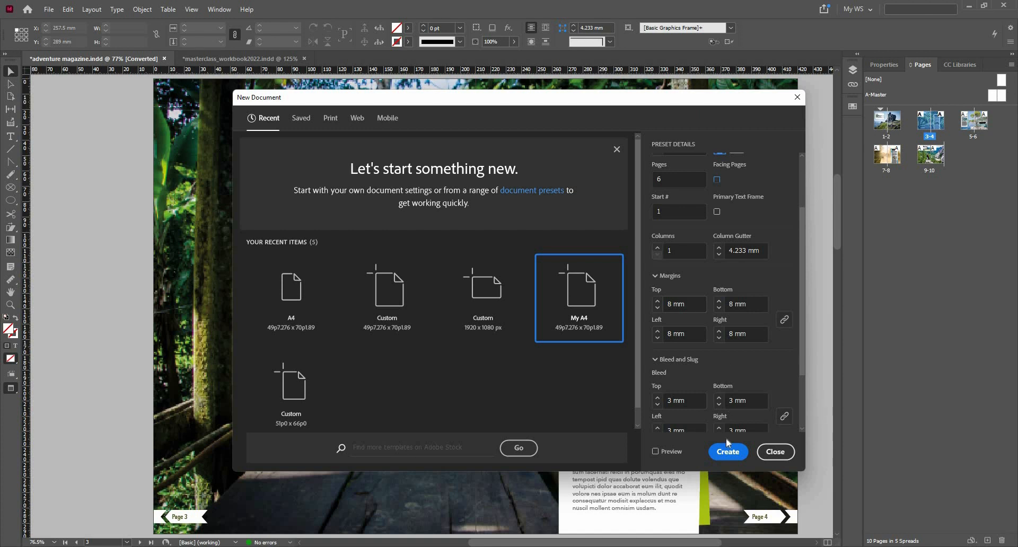
click(727, 451)
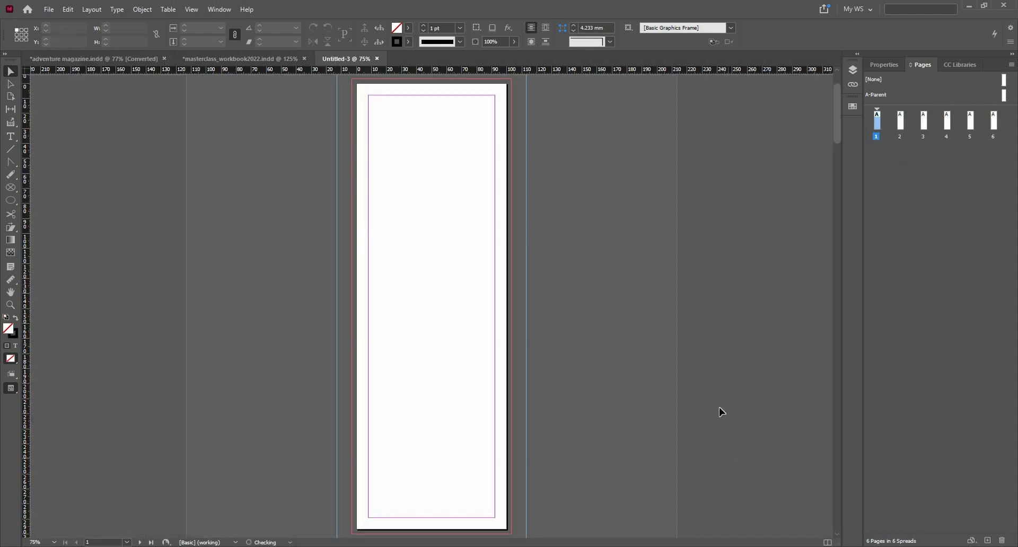
- Examine the separate pages of the new document and the margin, bleed and slug guides around page 3
scroll(690, 398, down, 3)
scroll(583, 350, up, 1)
scroll(495, 282, down, 4)
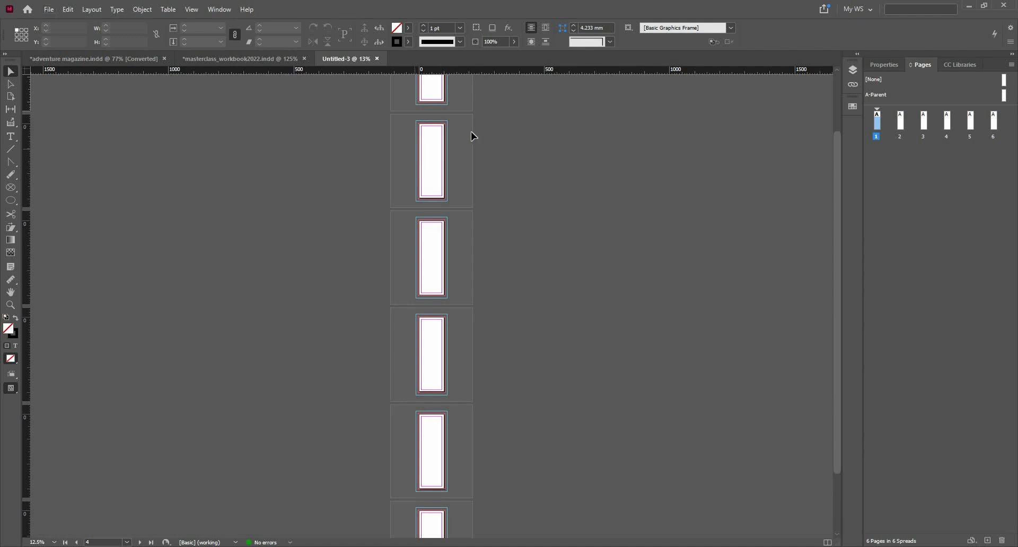
scroll(471, 134, up, 4)
scroll(496, 160, up, 5)
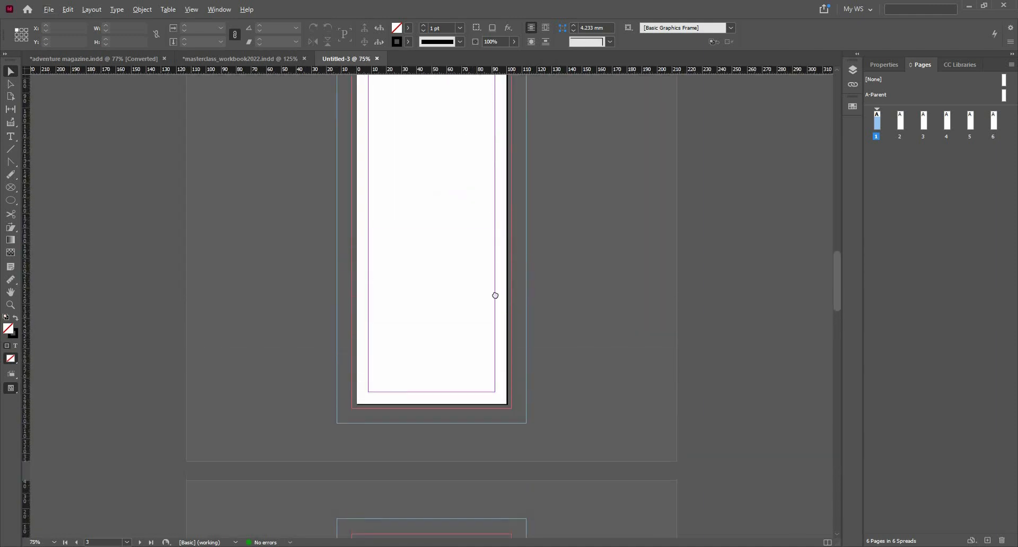
key(ctrl+equal)
key(ctrl+equal)
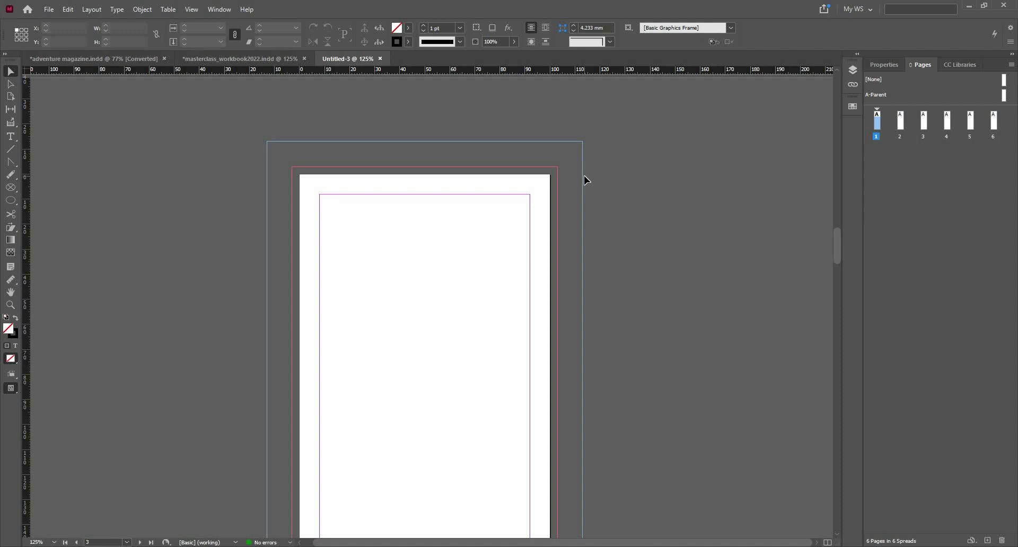
- Stop the document pages from shuffling so that spreads of more than two pages can be built
click(882, 124)
right_click(924, 155)
click(880, 128)
right_click(878, 125)
click(896, 256)
- Join the six separate pages into two three-page spreads, pages 1-3 and pages 4-6
drag(902, 122, 884, 125)
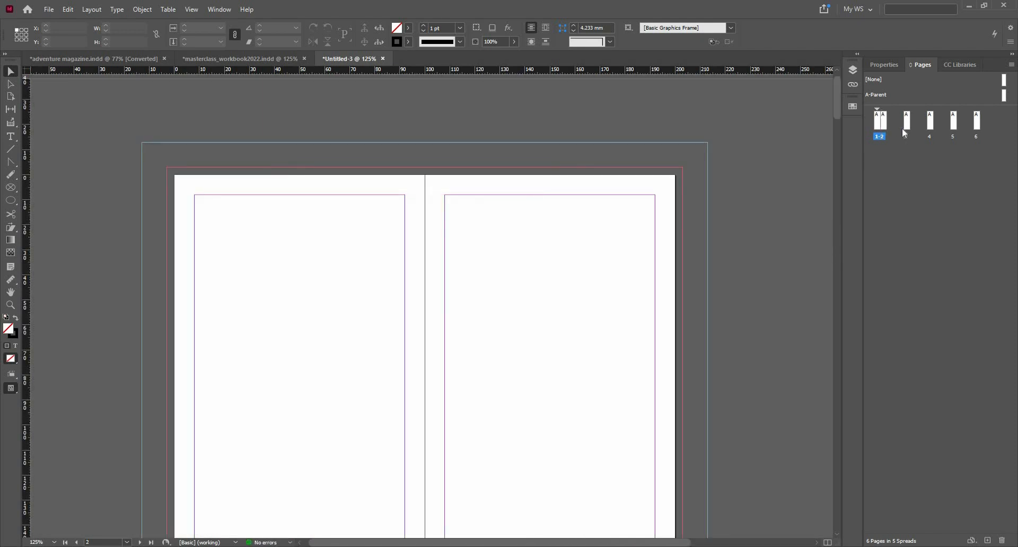
mouse_move(908, 122)
mouse_down()
mouse_move(891, 123)
mouse_move(894, 135)
mouse_up()
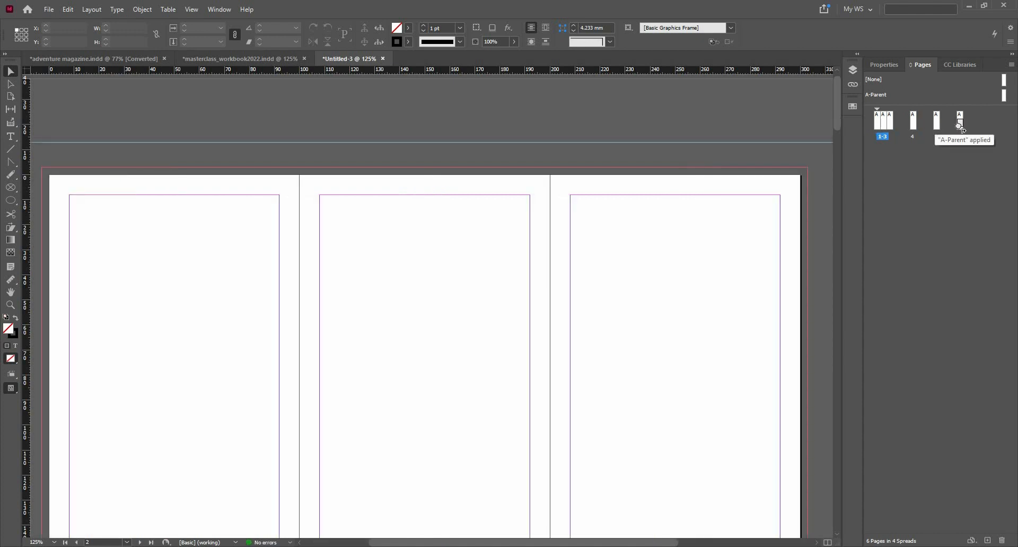
drag(914, 125, 934, 126)
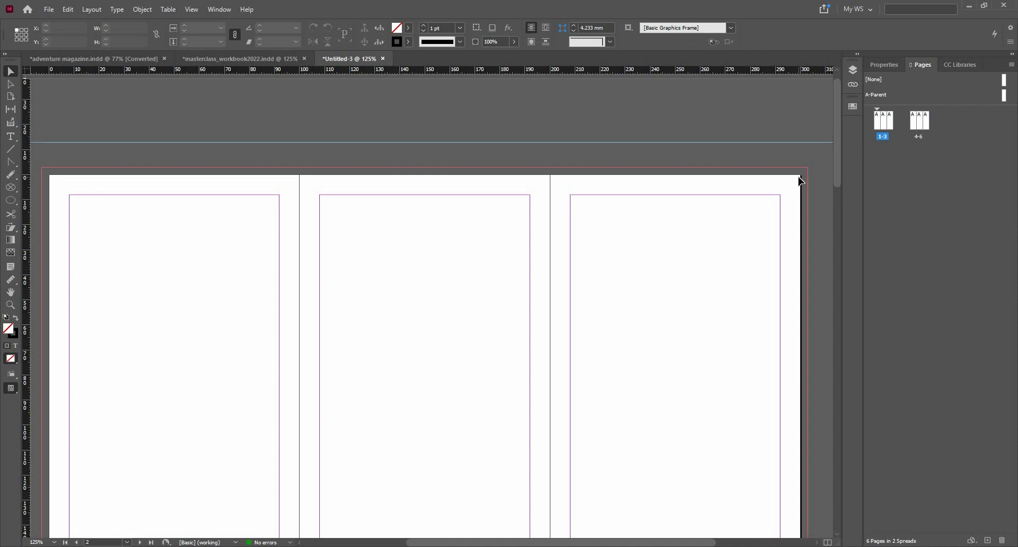
click(190, 9)
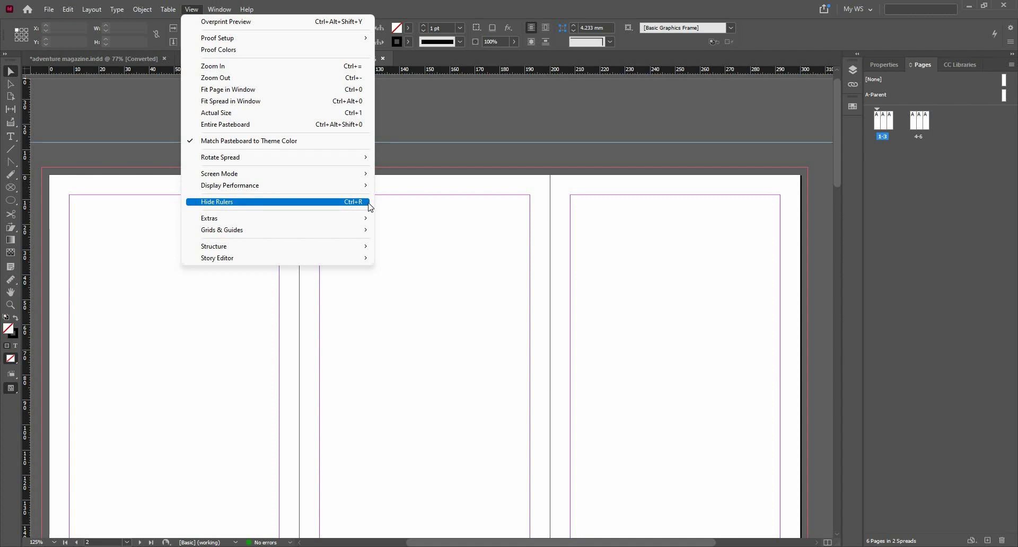
click(532, 5)
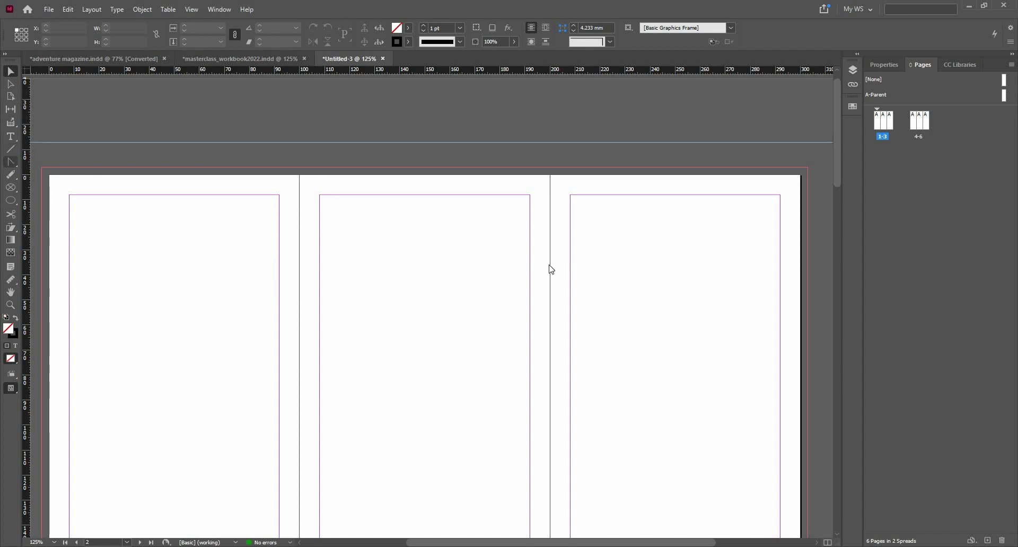
- Draw a text frame about 50 x 18 mm in the upper part of the third page and enter "Title" in it
key(t)
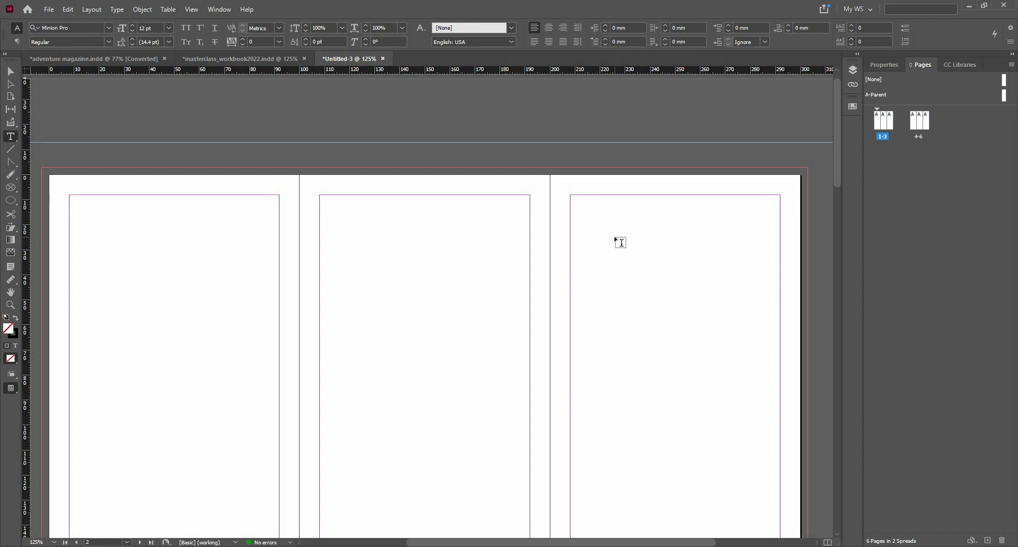
drag(621, 247, 744, 292)
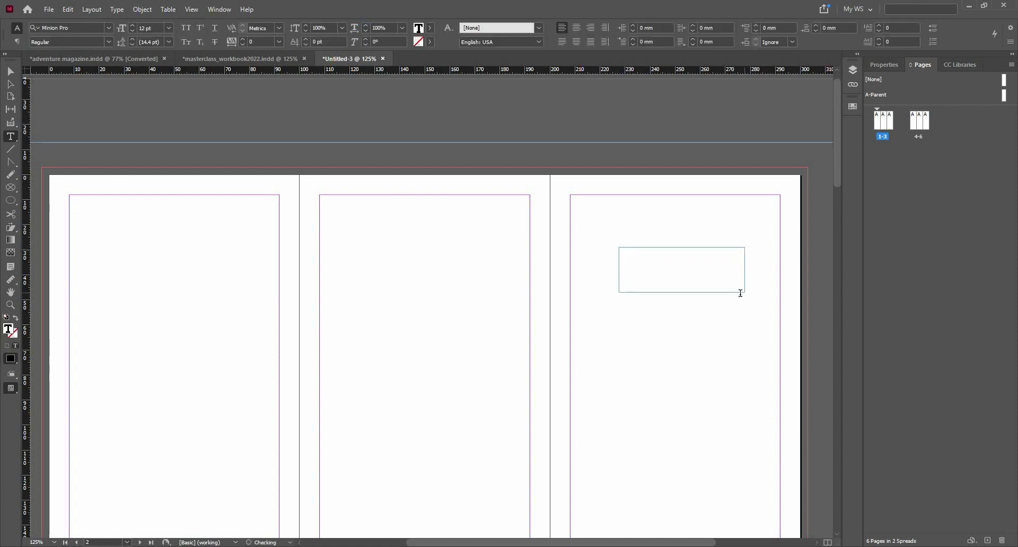
text(Title)
click(9, 74)
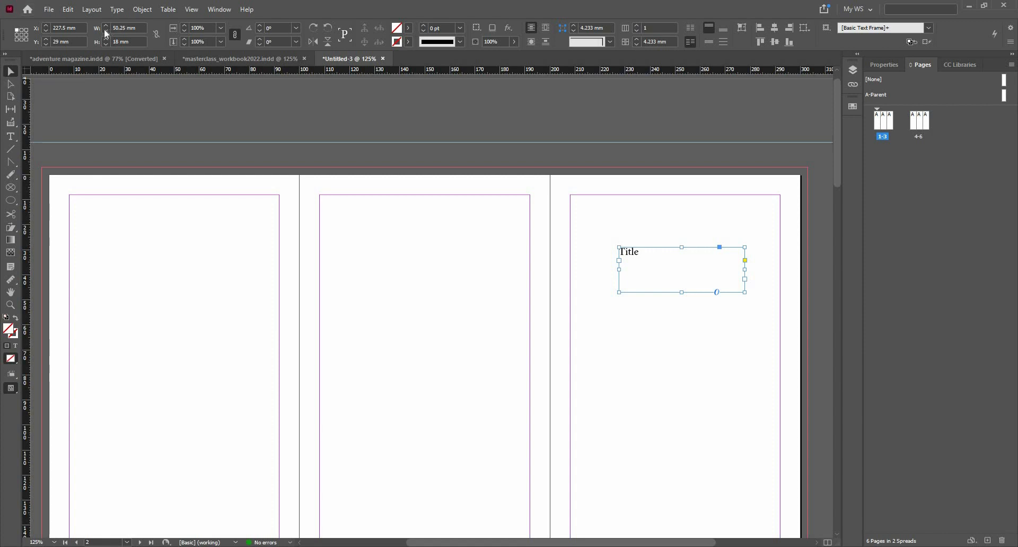
- Enlarge the text in the Title frame to 34 pt
click(14, 140)
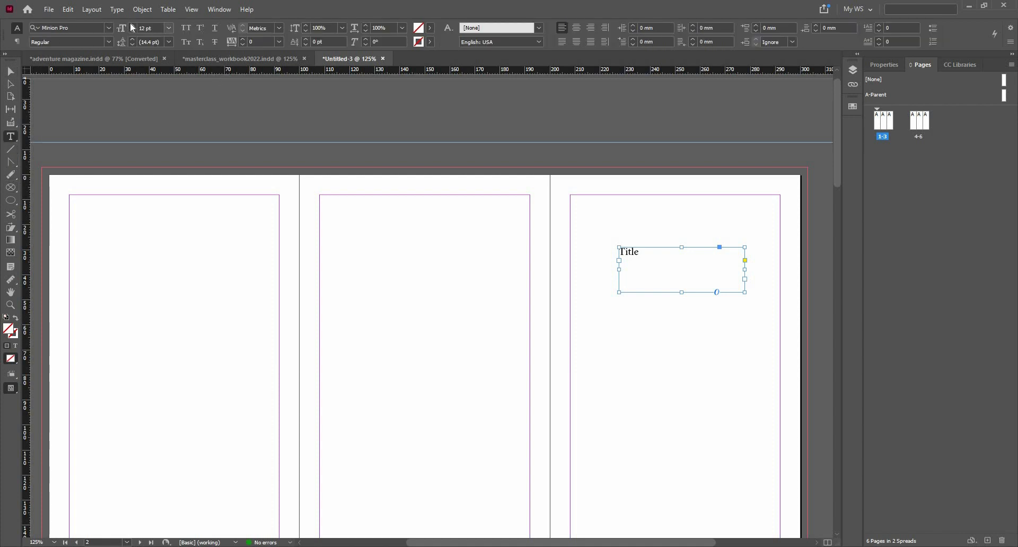
click(133, 26)
click(133, 26)
click(133, 26)
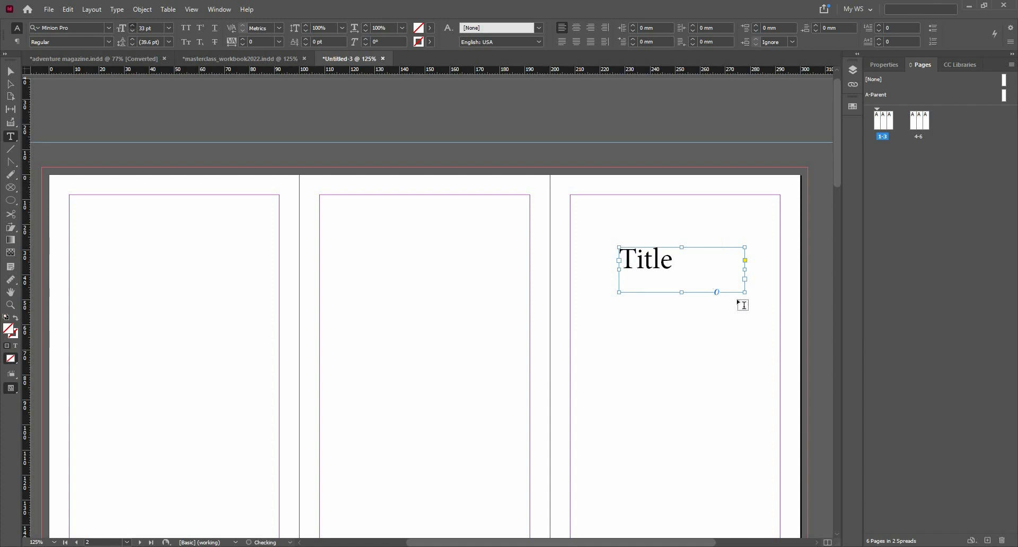
- Fit the frame to the Title text and move it near the horizontal middle of the third page
click(8, 70)
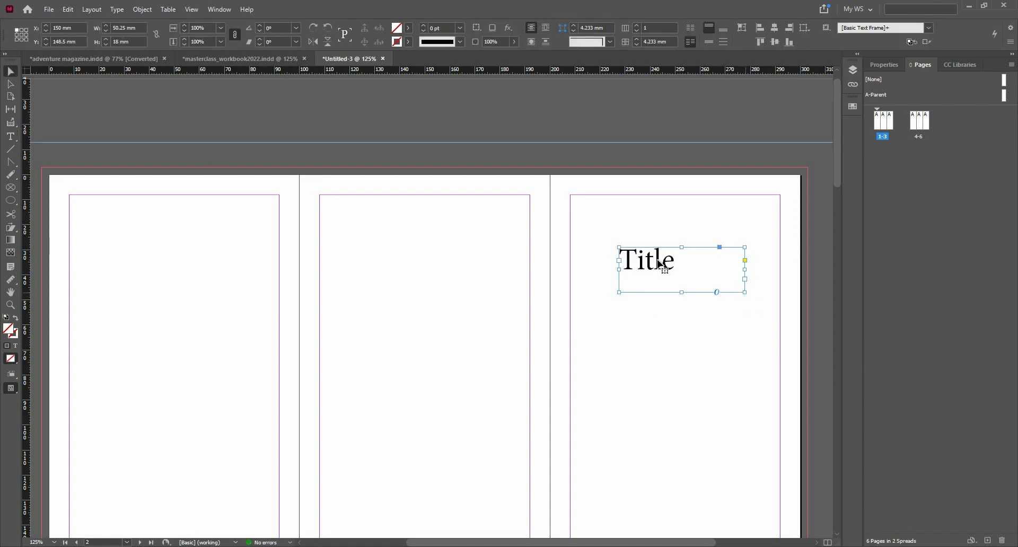
key(ctrl+alt+c)
drag(656, 260, 670, 263)
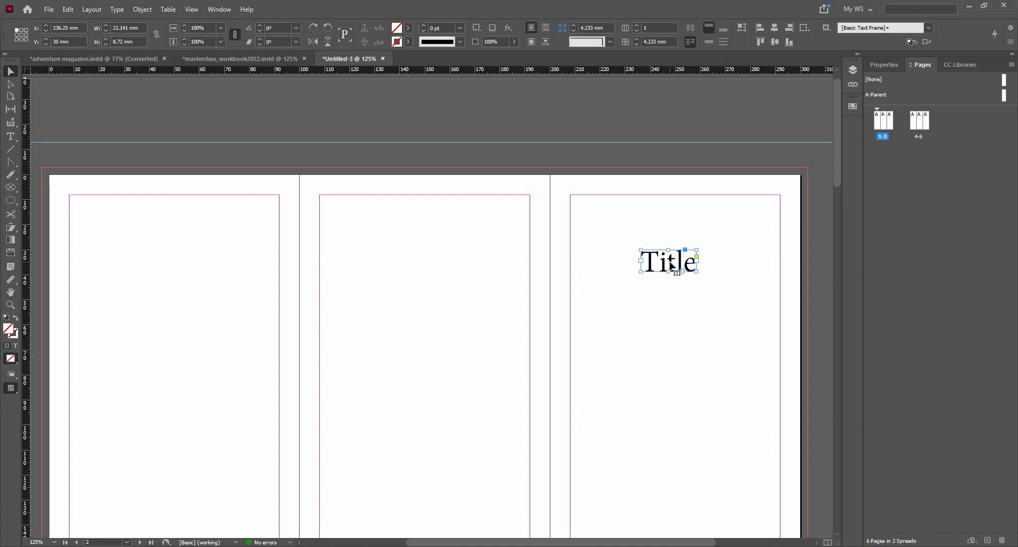
- Duplicate the Title frame onto the second and first pages and change the first page's copy to "Fold"
drag(671, 264, 429, 265)
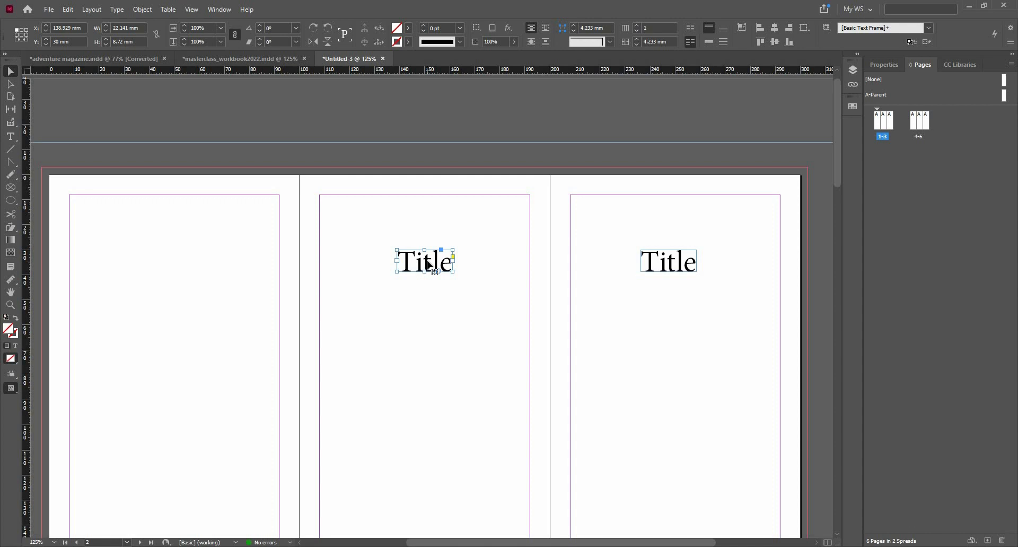
drag(430, 265, 177, 280)
double_click(176, 267)
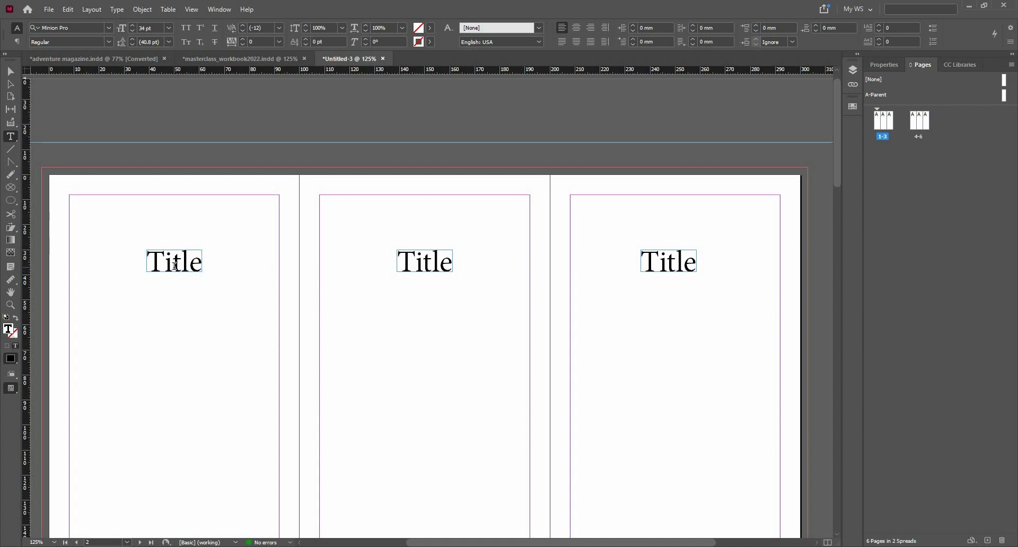
key(ctrl+a)
text(Fold)
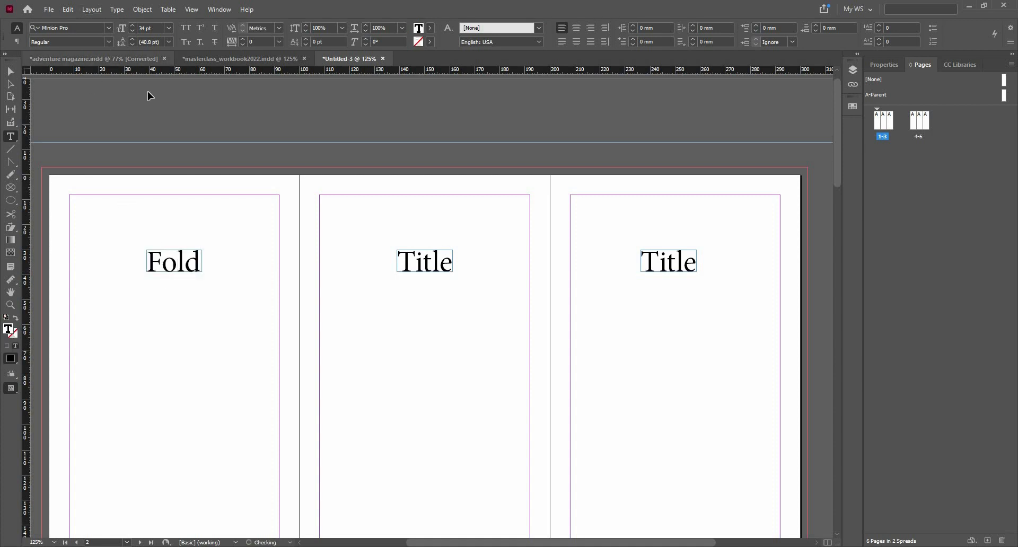
key(Escape)
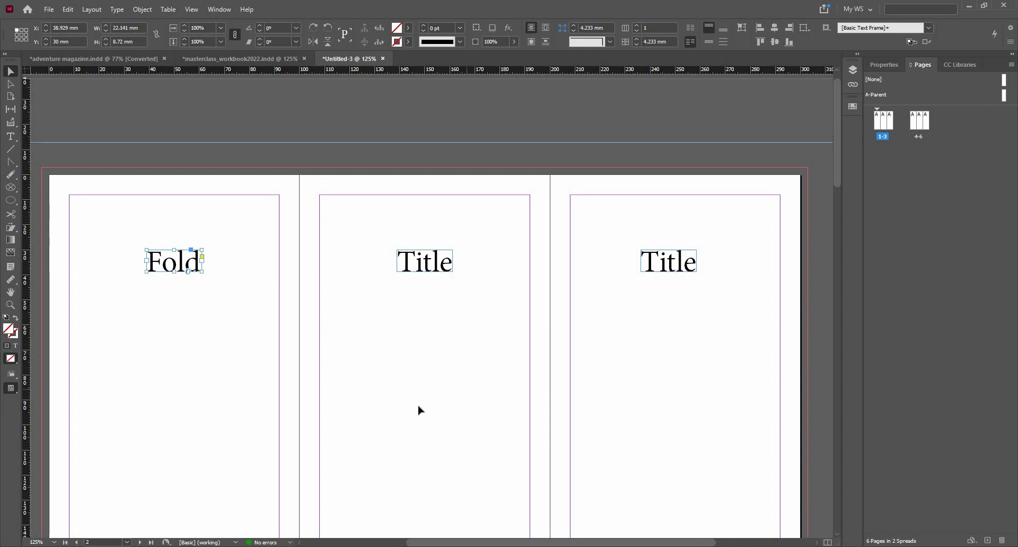
click(438, 277)
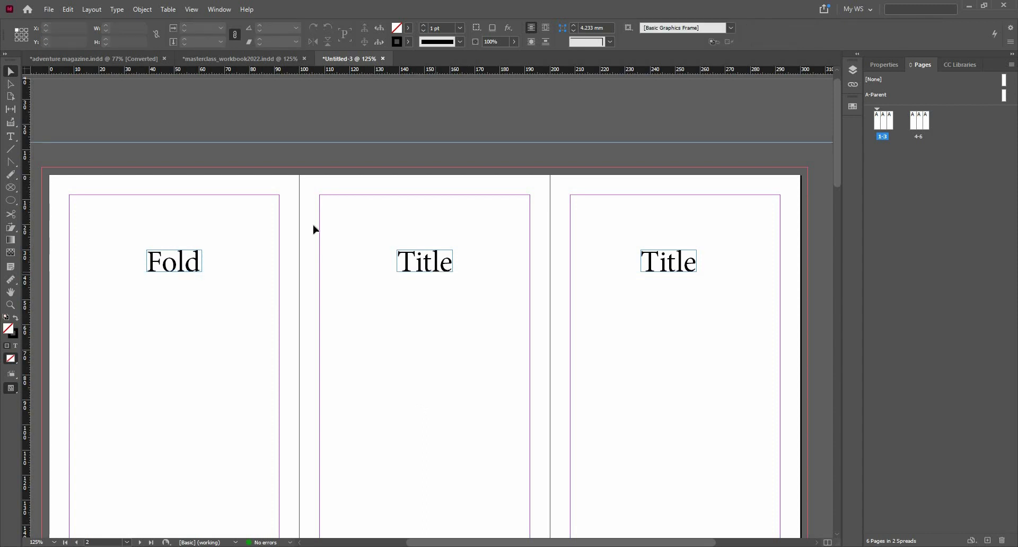
- Select the first page with the Page tool and set its Liquid Page Rule to Off
click(11, 97)
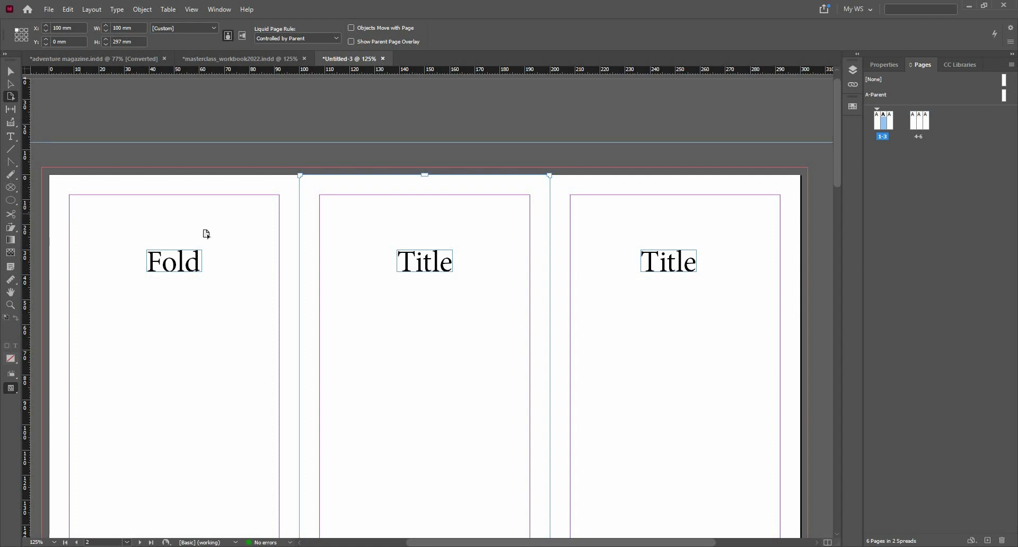
key(ctrl+minus)
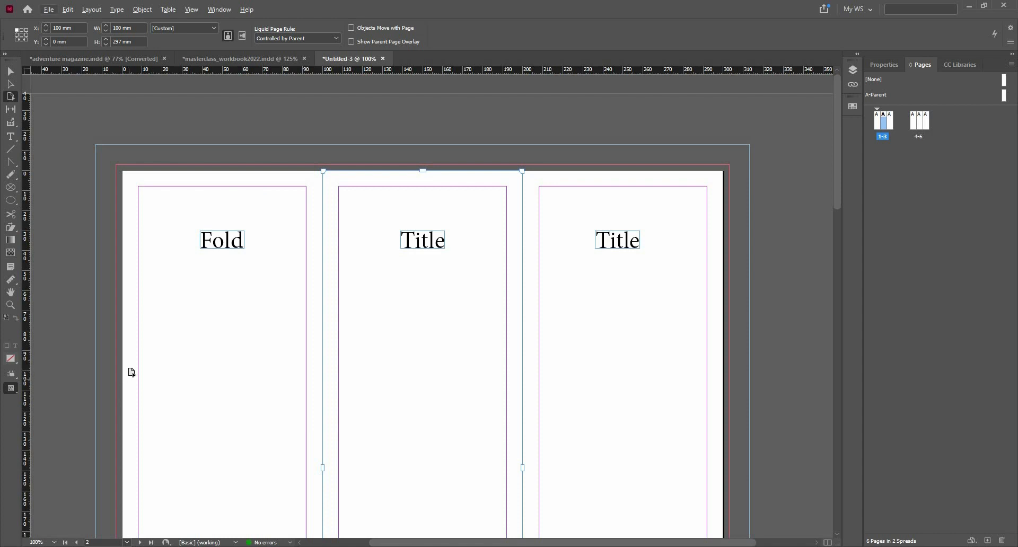
click(126, 446)
drag(164, 472, 210, 462)
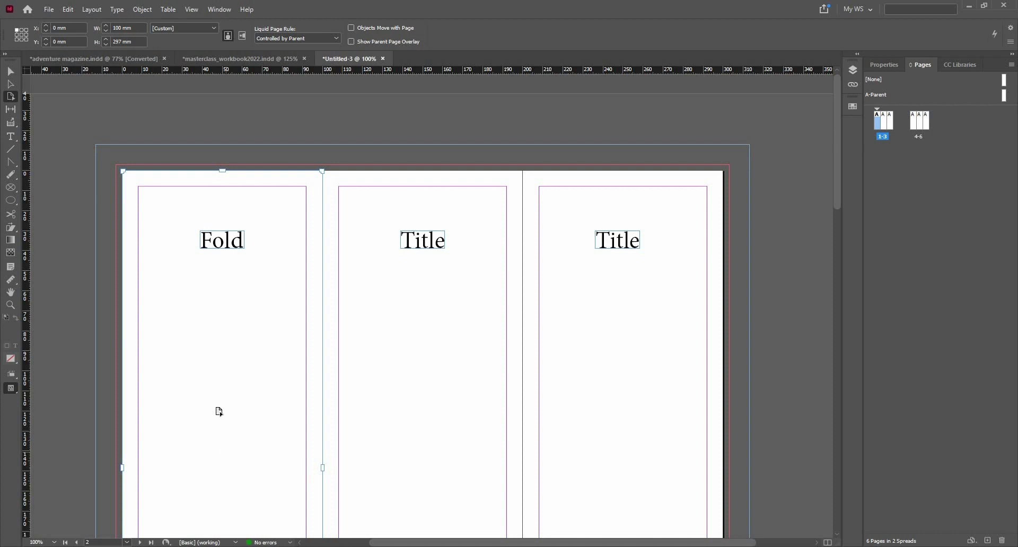
click(284, 39)
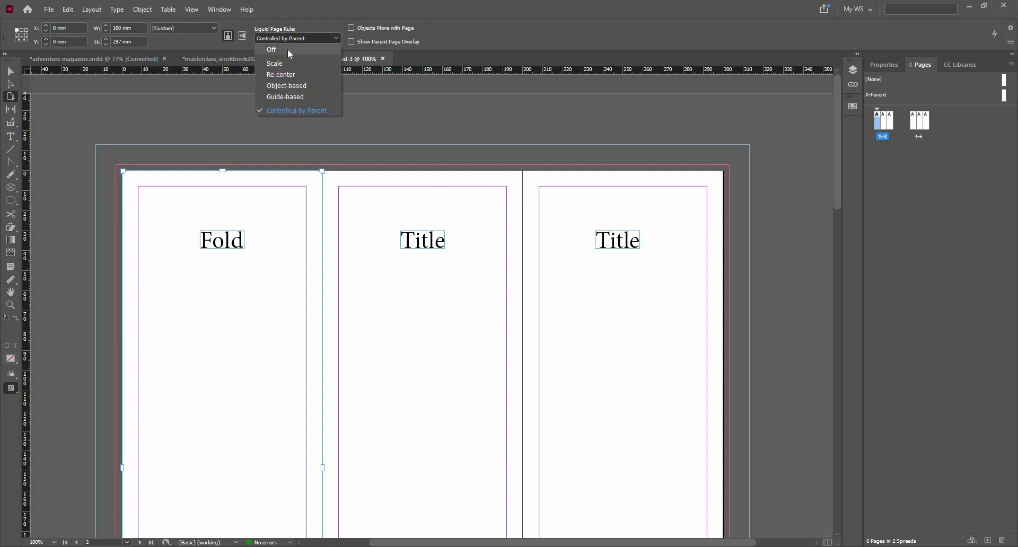
click(289, 50)
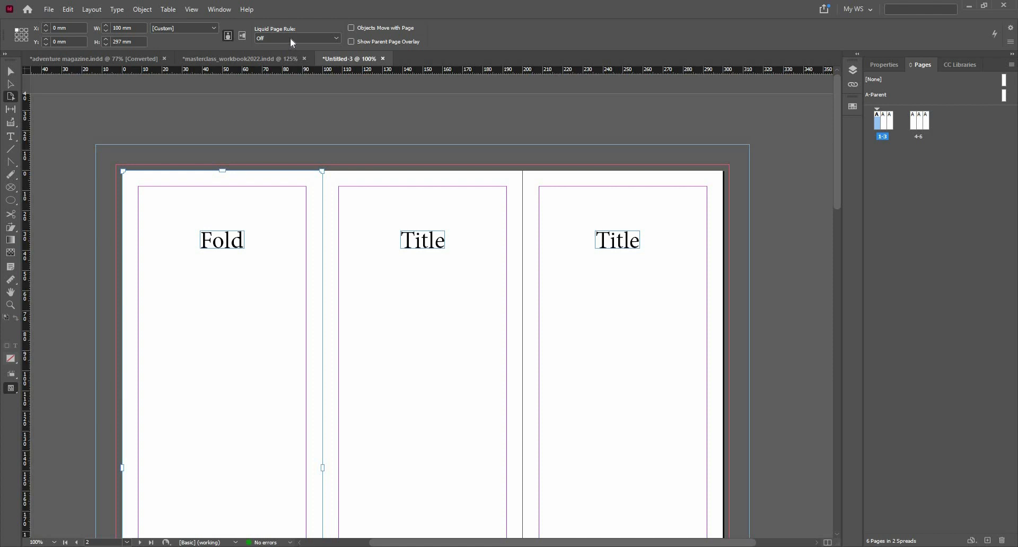
click(292, 39)
click(291, 39)
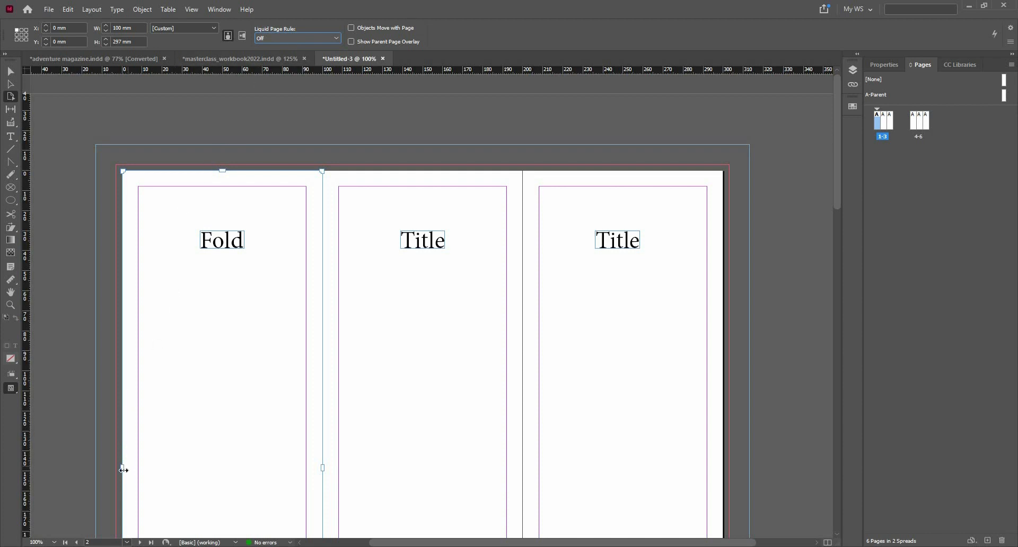
- Try to narrow the first page by moving its outer edge with the Page tool, and undo the resize
mouse_move(123, 470)
mouse_down()
mouse_move(166, 466)
mouse_move(124, 470)
mouse_up()
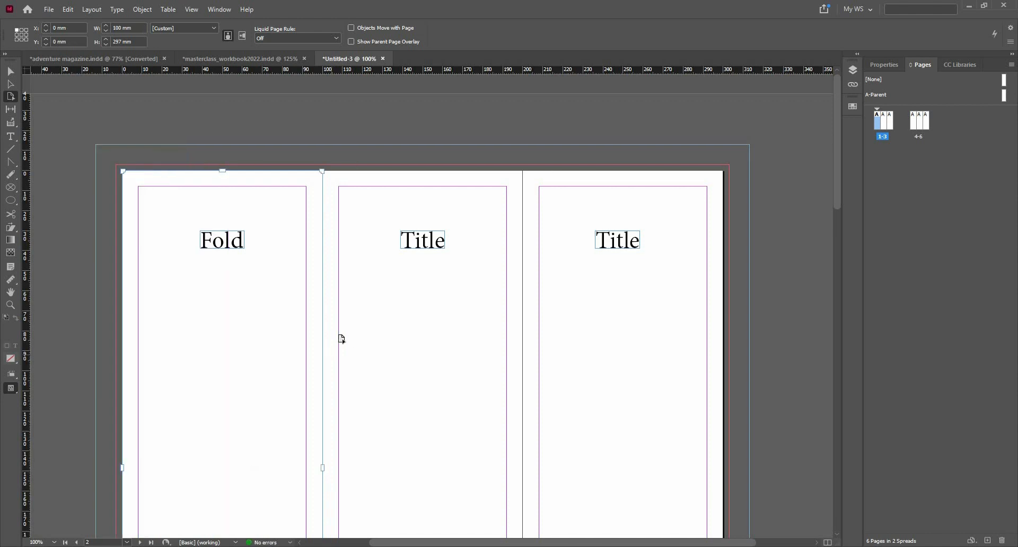
scroll(345, 334, down, 3)
scroll(390, 323, up, 2)
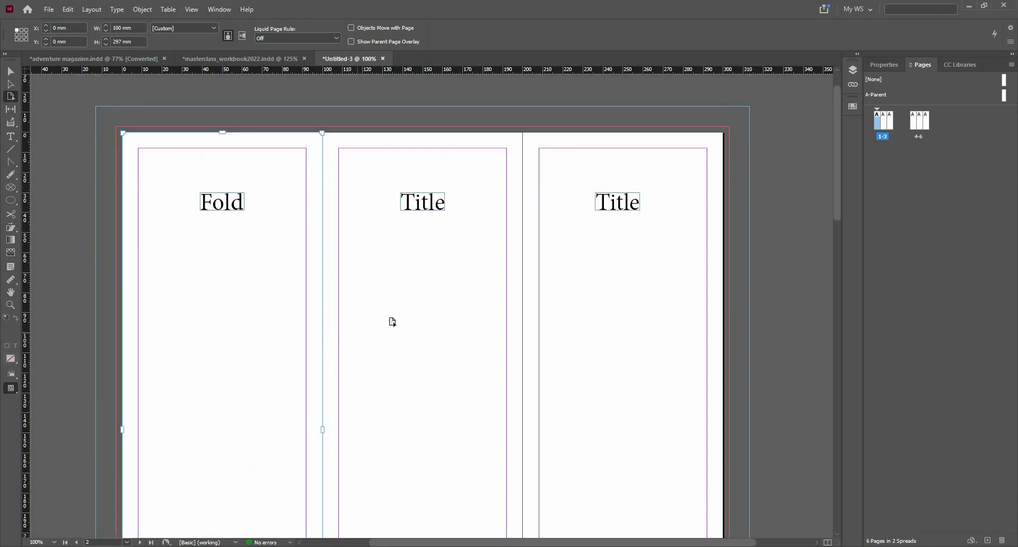
key(ctrl+minus)
drag(205, 376, 226, 377)
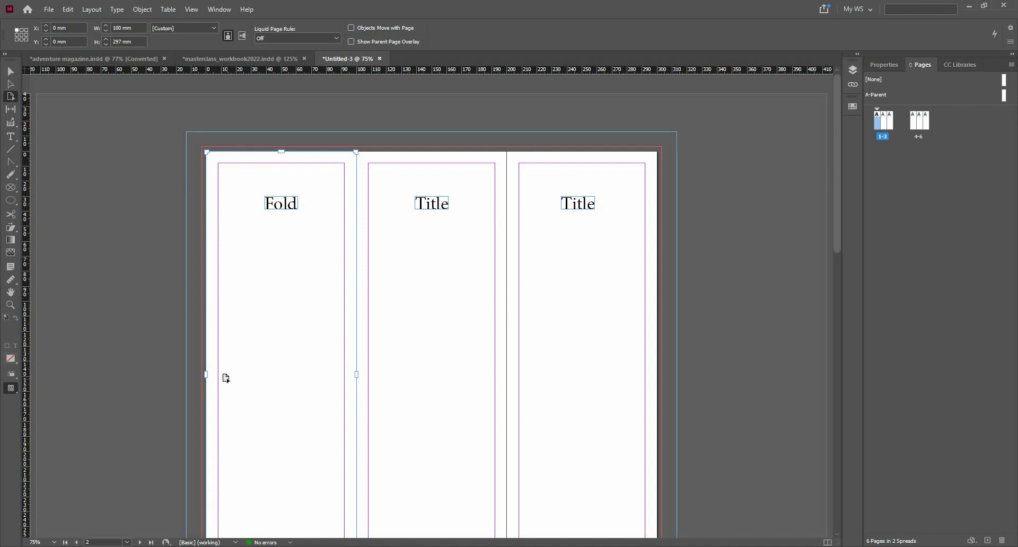
drag(209, 379, 207, 357)
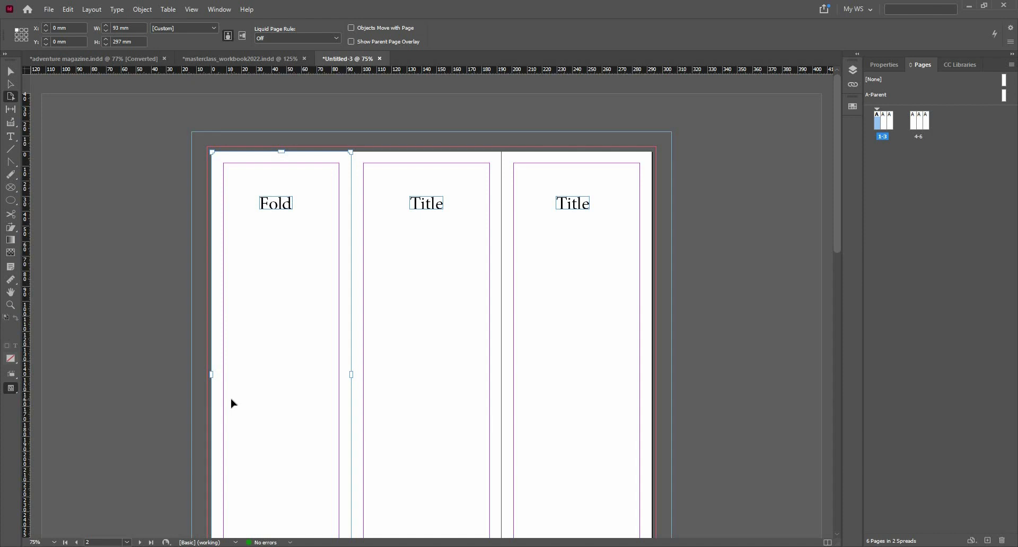
key(ctrl+z)
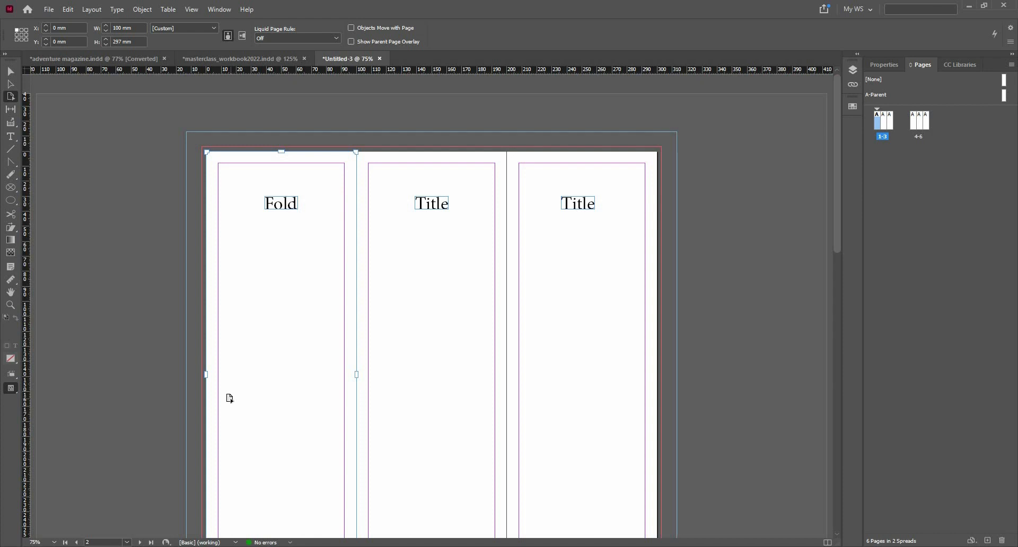
- Try a width of 90 mm for the first page with the current reference point, and restore it to 100 mm
shift+click(106, 30)
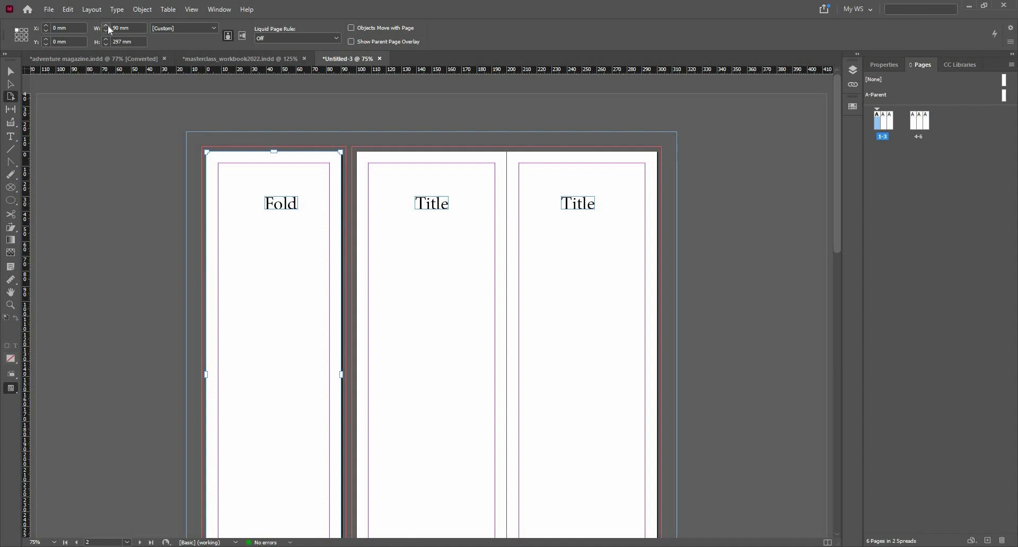
shift+click(108, 25)
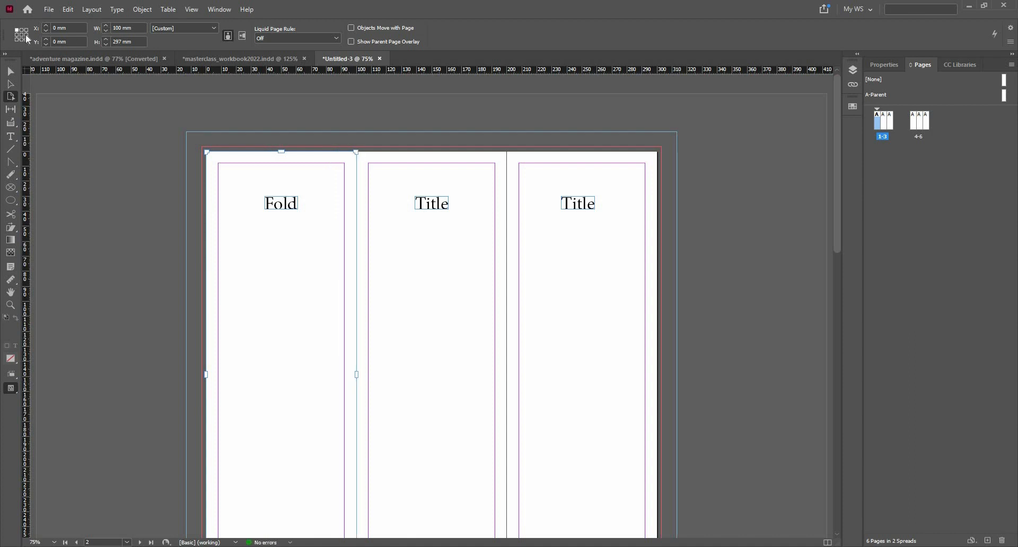
- Set the first page's reference point to its right-middle and reduce the page width to 97 mm
click(25, 34)
shift+click(104, 30)
shift+click(106, 25)
click(106, 32)
click(106, 31)
click(106, 32)
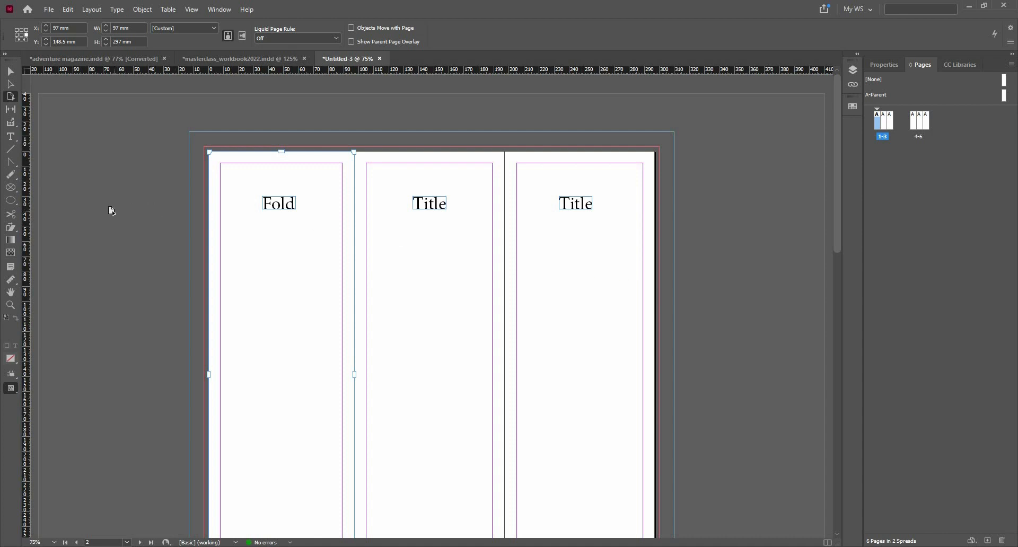
- Duplicate the Fold frame directly below itself on the first page and replace the copy's text with "97"
key(v)
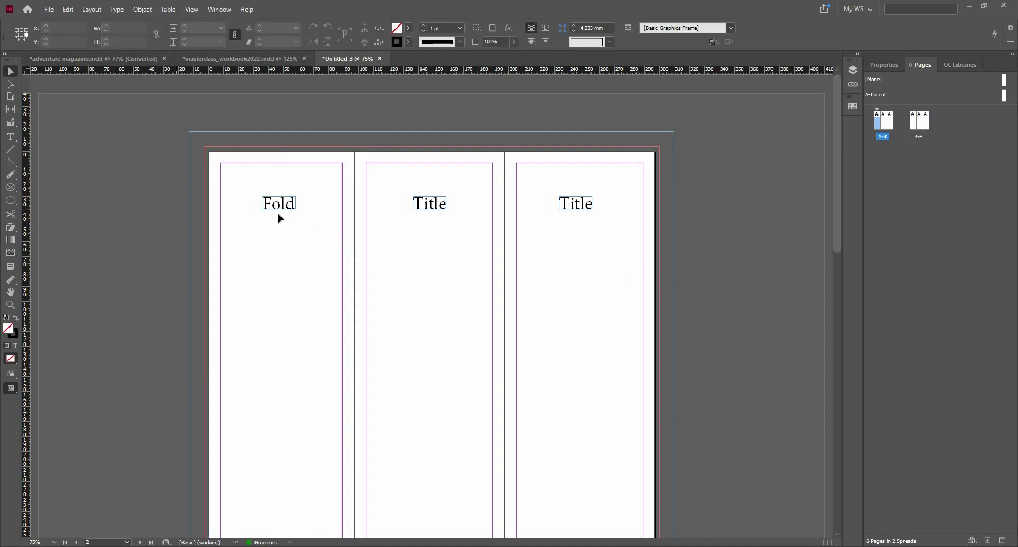
drag(280, 207, 279, 224)
double_click(279, 223)
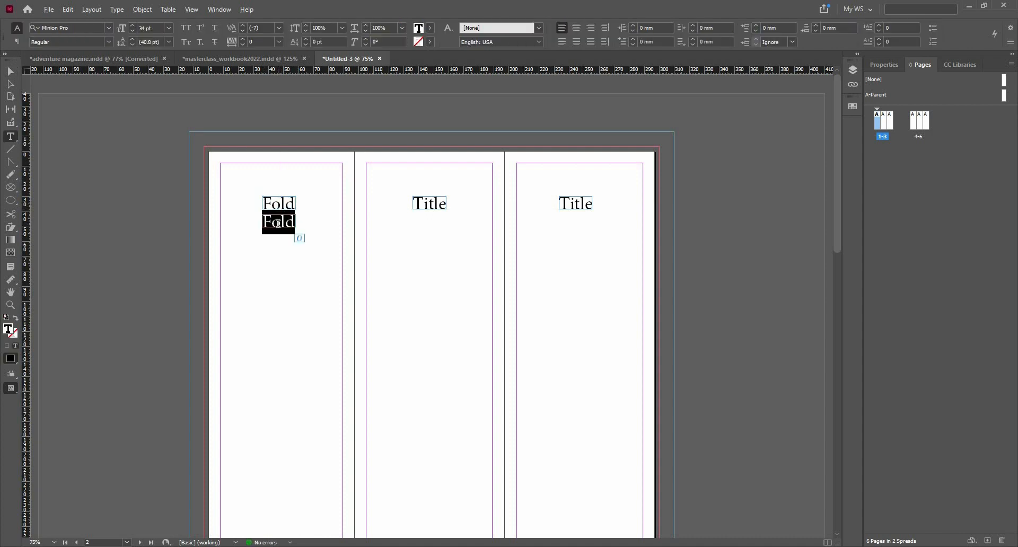
key(ctrl+a)
text(97)
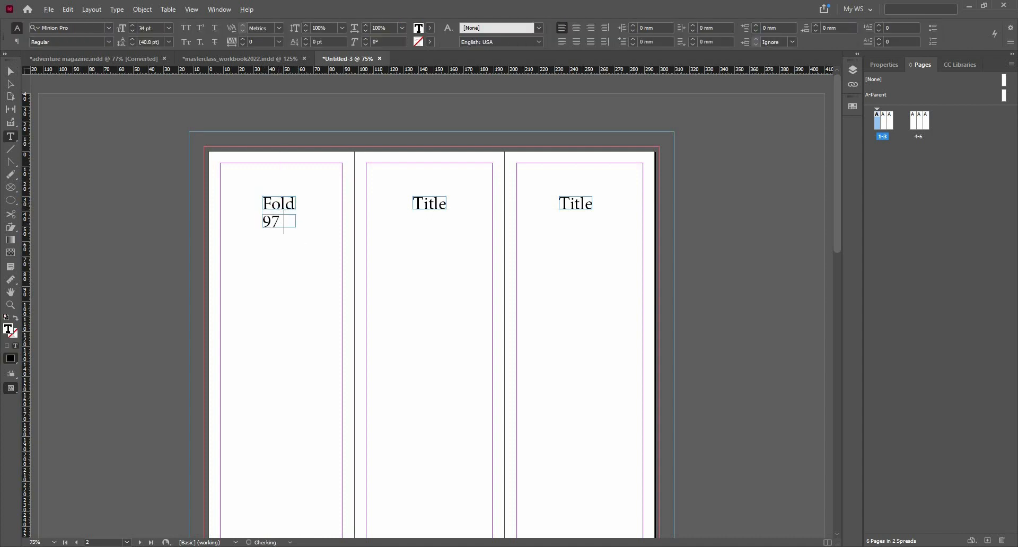
click(10, 71)
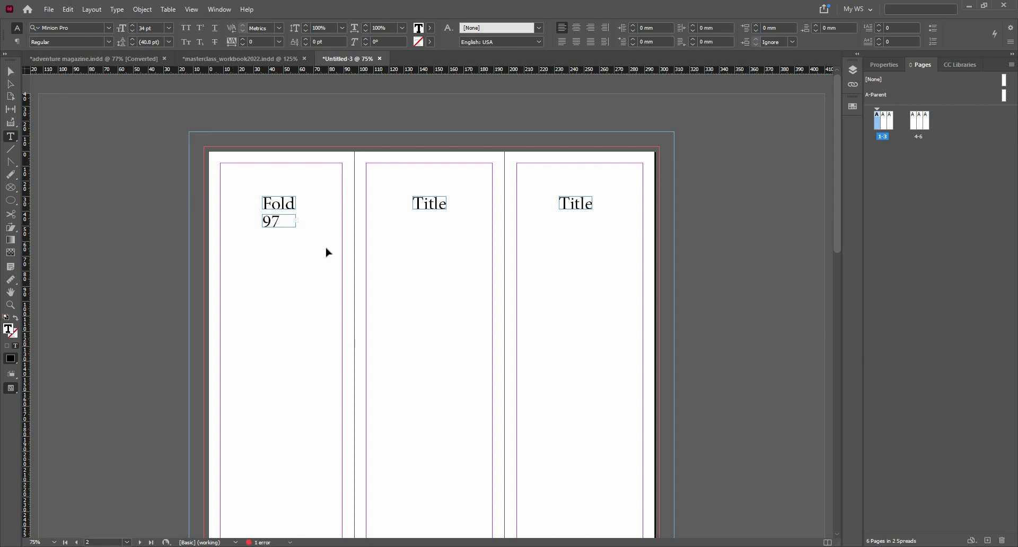
- Enlarge the "97 mm" label's frame on the first page to about 34 × 13 mm
click(292, 224)
click(292, 228)
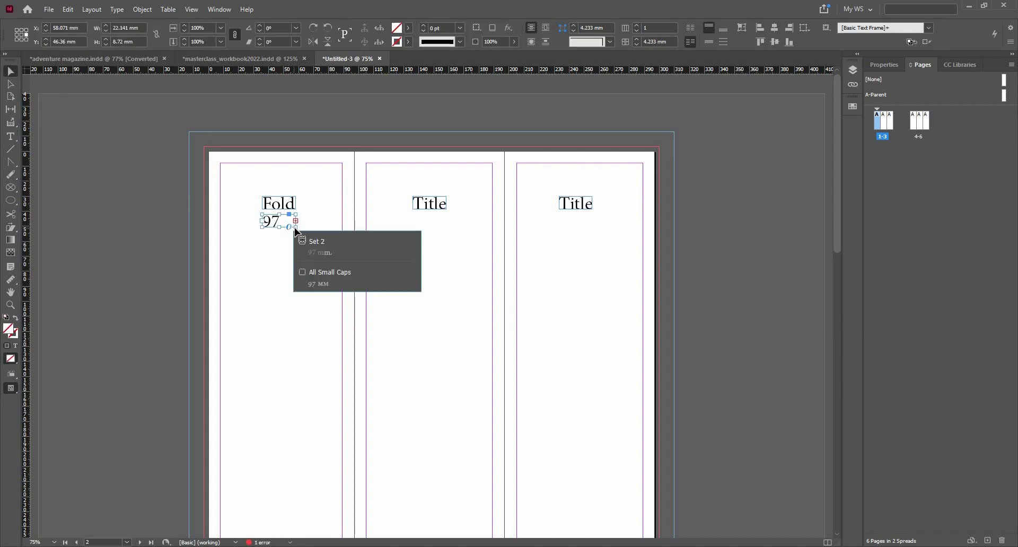
click(297, 229)
drag(296, 227, 314, 234)
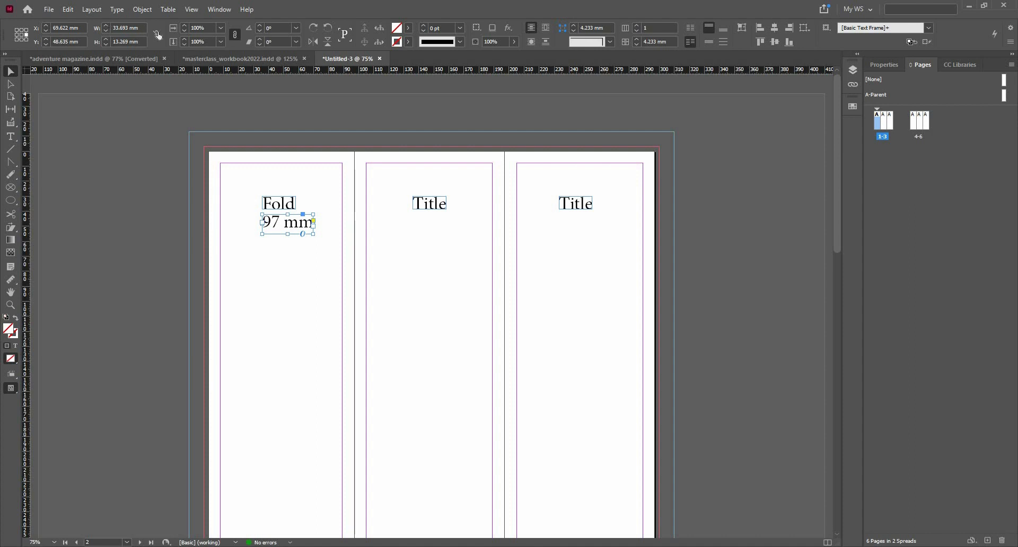
- Set the "97 mm" label's font size to 23 pt and fit its frame to the text
click(8, 138)
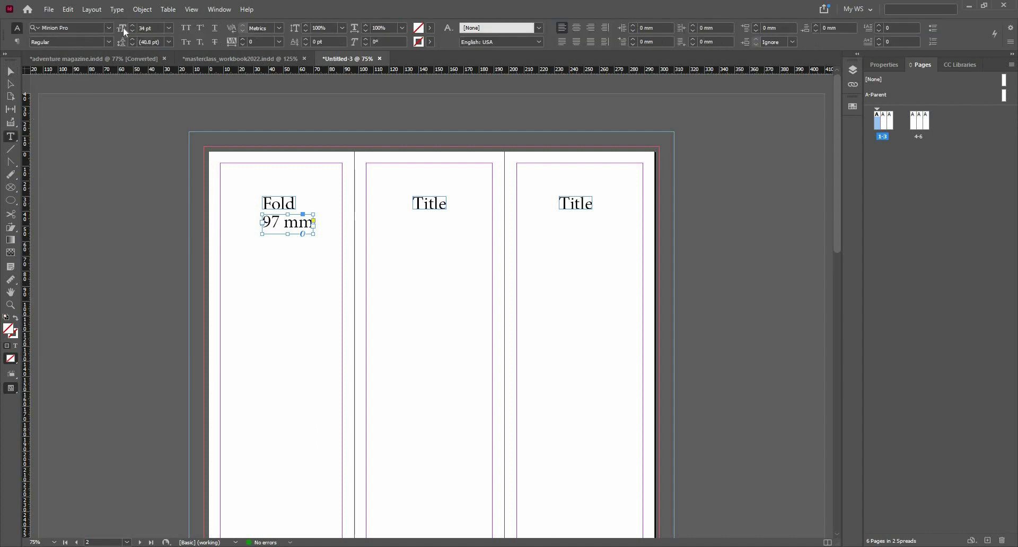
click(131, 27)
click(132, 27)
click(131, 28)
click(132, 28)
click(132, 27)
click(134, 25)
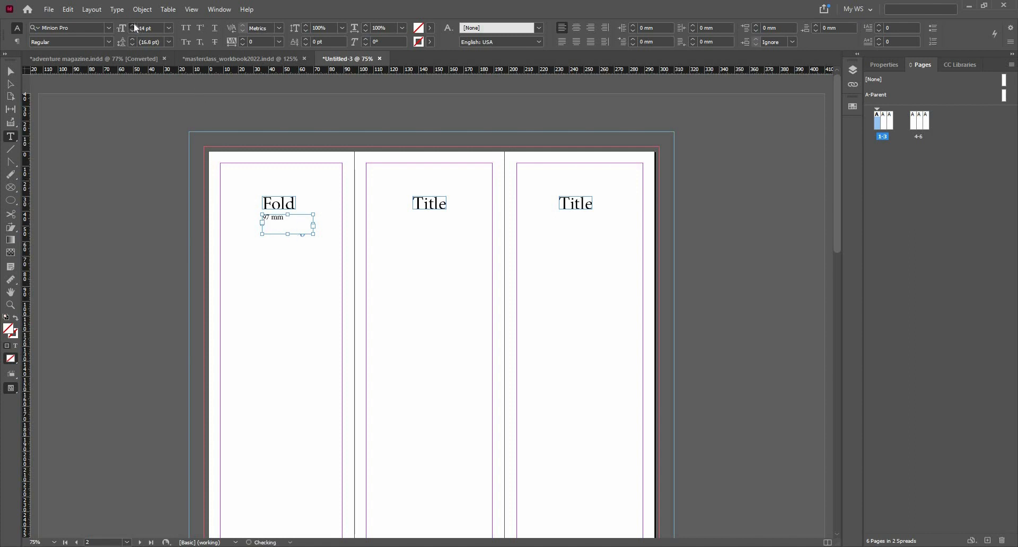
click(10, 71)
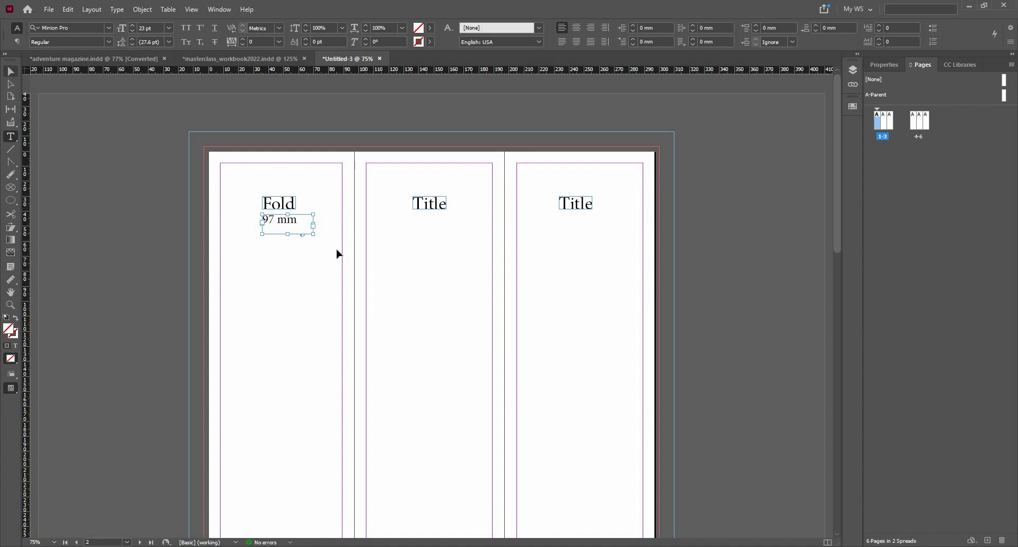
double_click(295, 228)
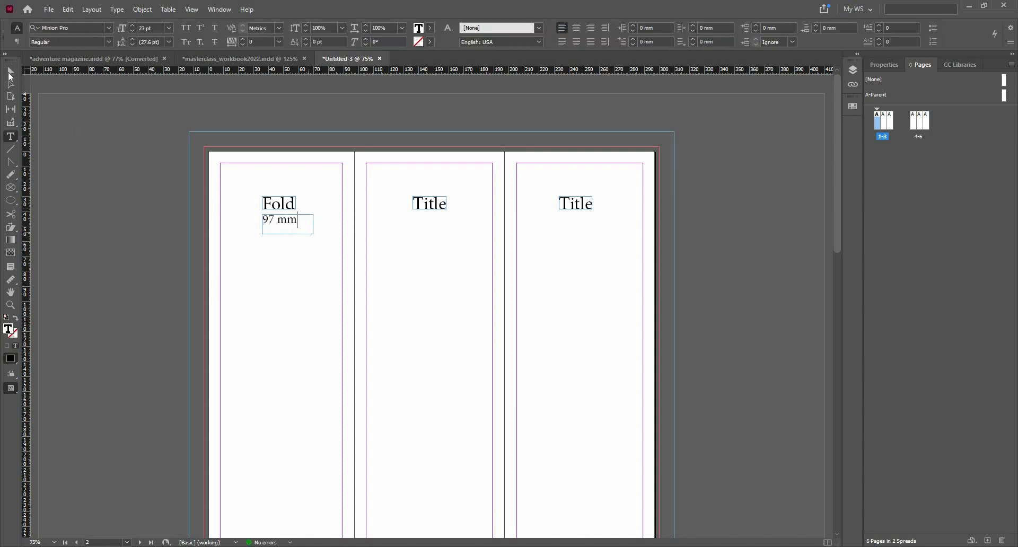
key(Escape)
- Duplicate the "97 mm" label beneath the second page's title and change the copy's number to 100
drag(313, 234, 433, 234)
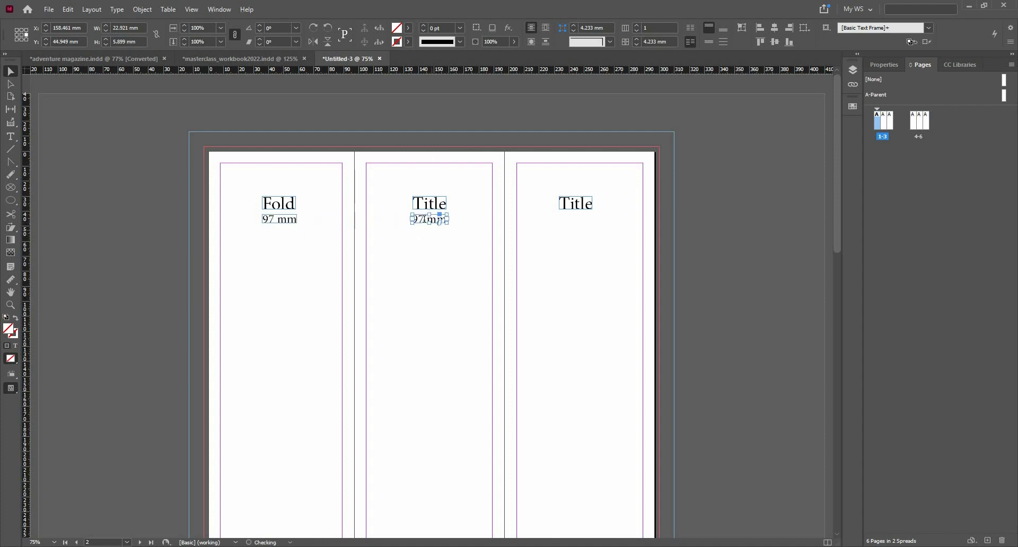
double_click(421, 215)
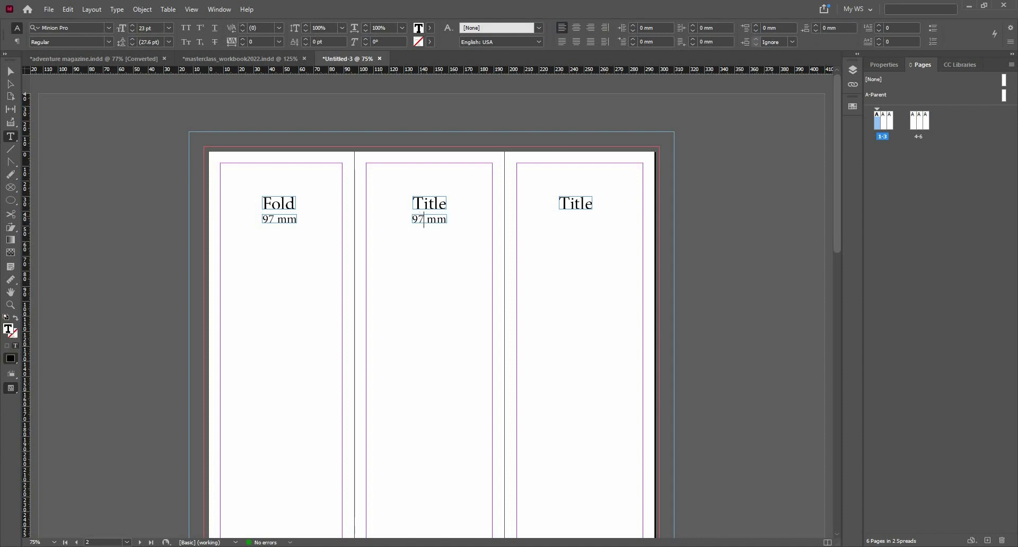
double_click(421, 216)
key(BackSpace)
text(100)
key(Escape)
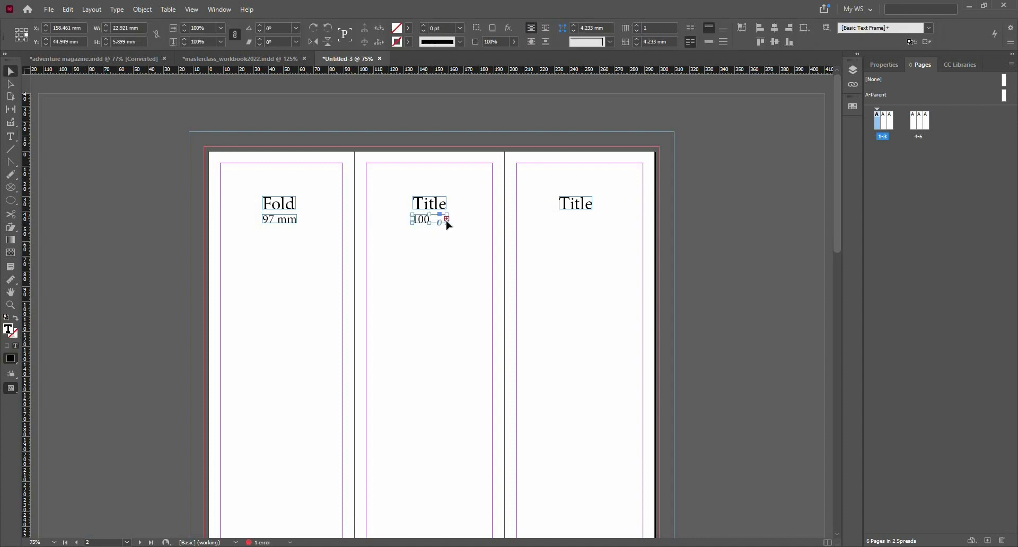
- Fit the "100 mm" label's frame to its text, centre it under the title, and duplicate it beneath the third page's title
key(ctrl+alt+c)
drag(432, 220, 432, 227)
drag(568, 235, 577, 238)
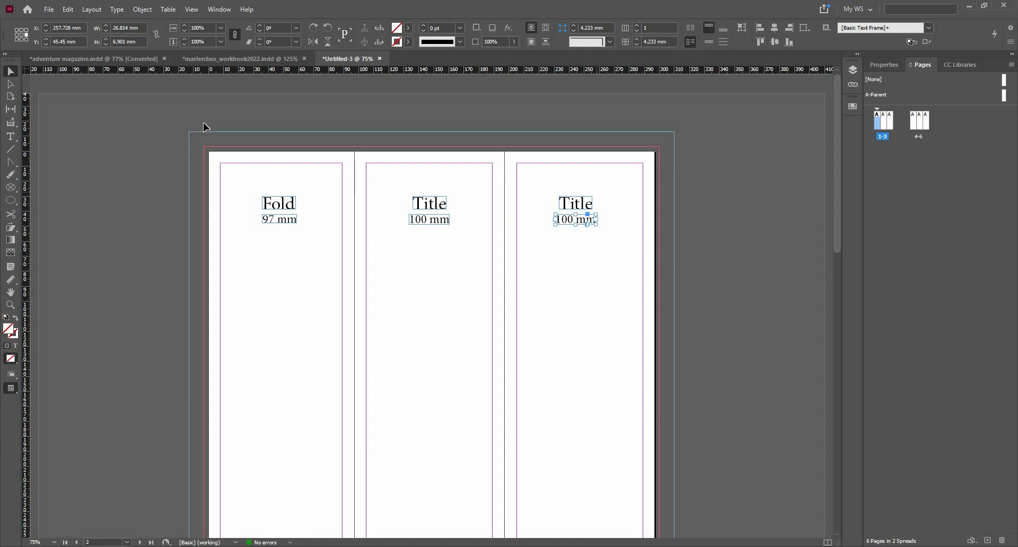
- Check the widths of the first spread's three pages with the Page tool
click(11, 97)
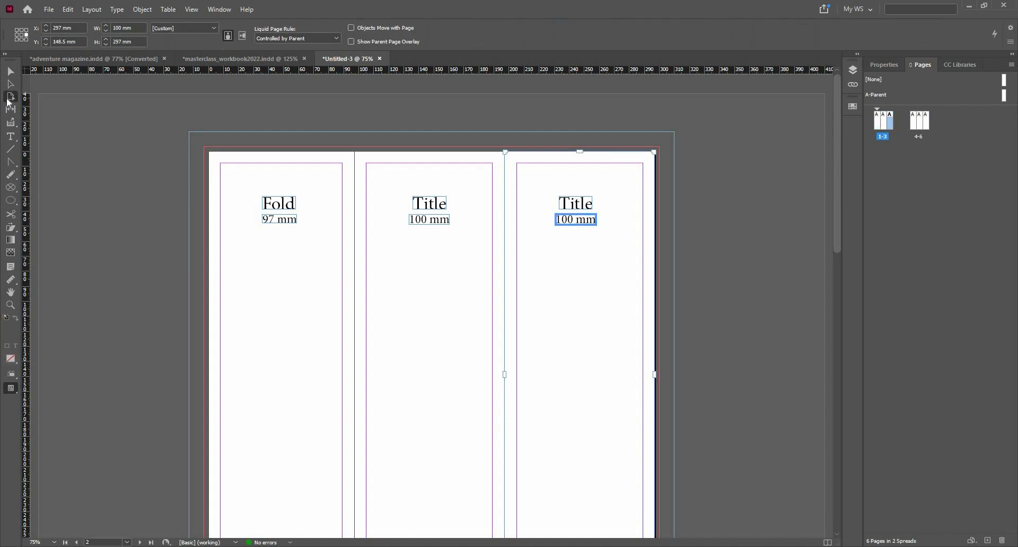
click(475, 275)
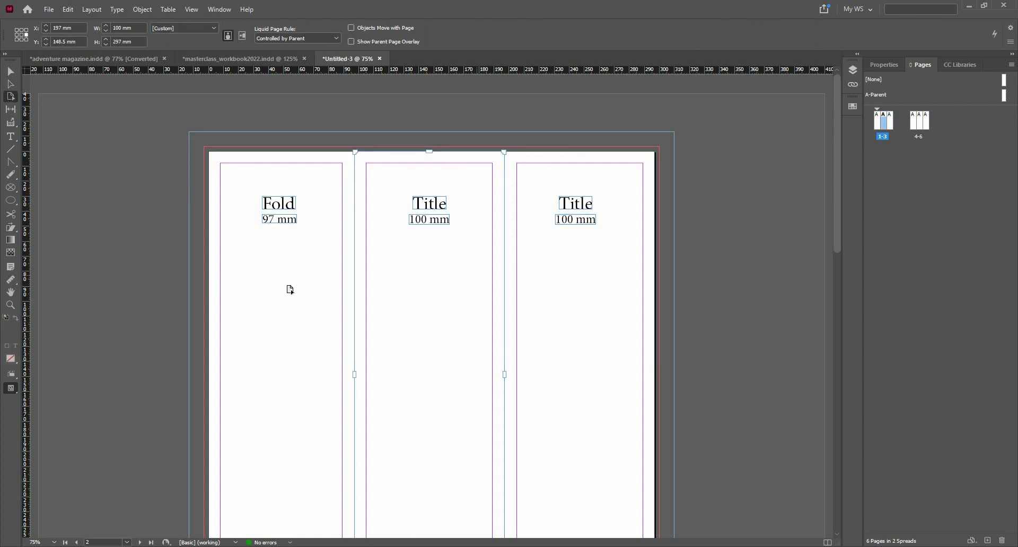
click(287, 289)
click(13, 77)
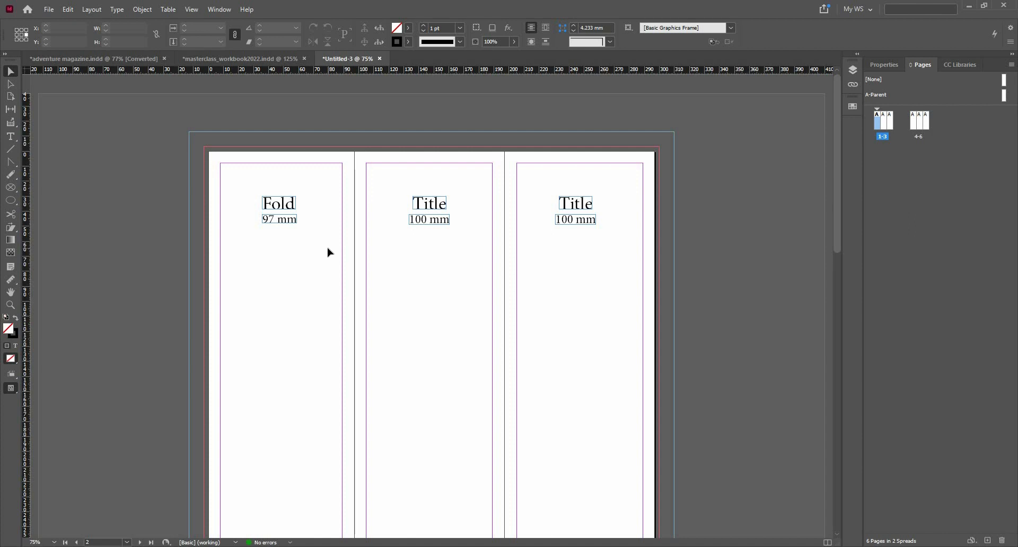
- Set the reference point to left-middle and reduce the width of the second spread's last page to 97 mm with the Page tool
scroll(328, 252, down, 10)
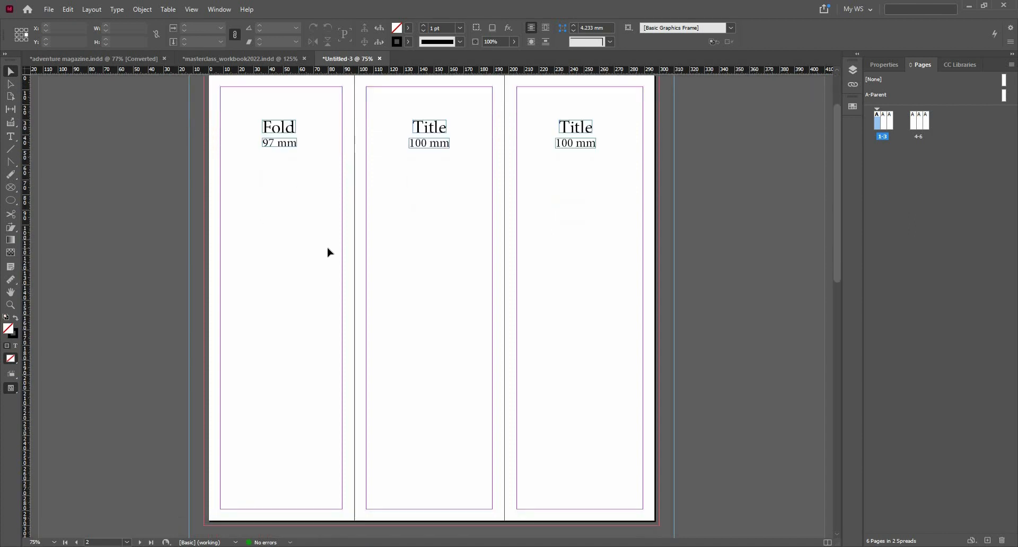
scroll(329, 252, down, 5)
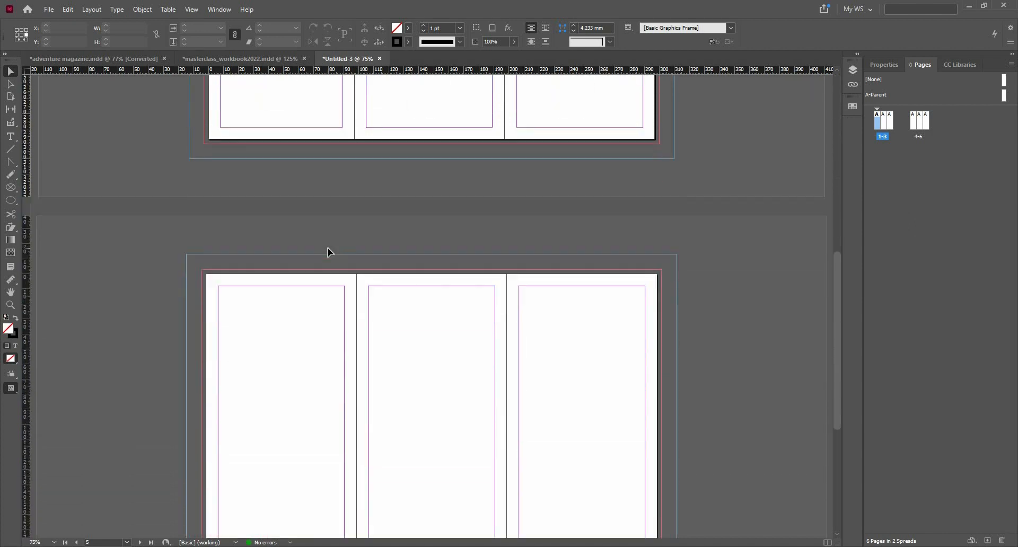
scroll(329, 252, down, 3)
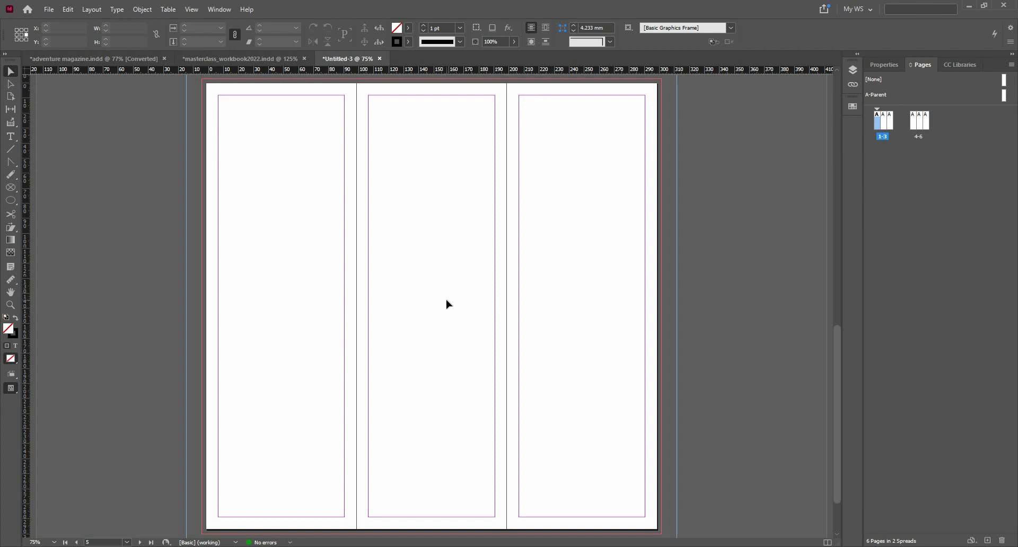
scroll(536, 312, up, 1)
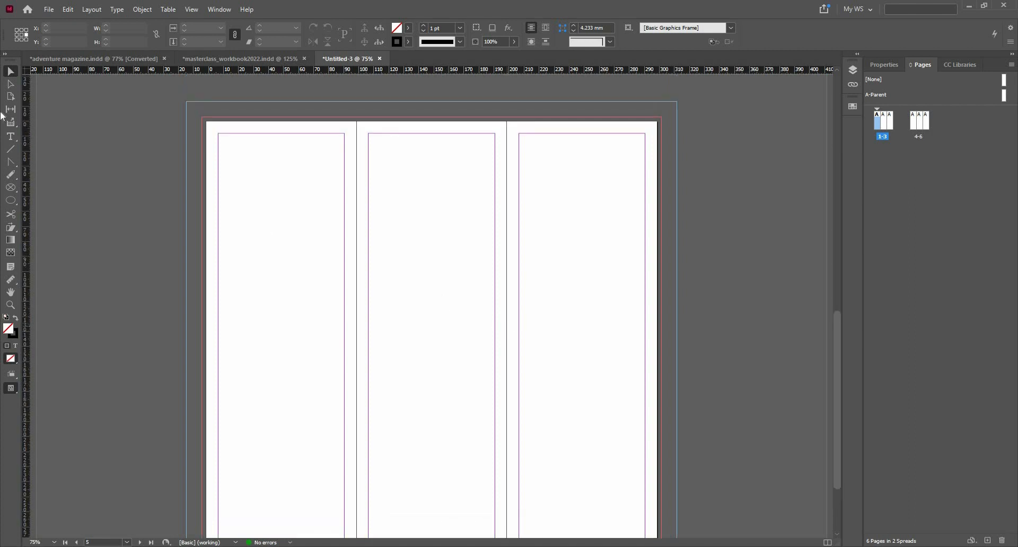
click(14, 99)
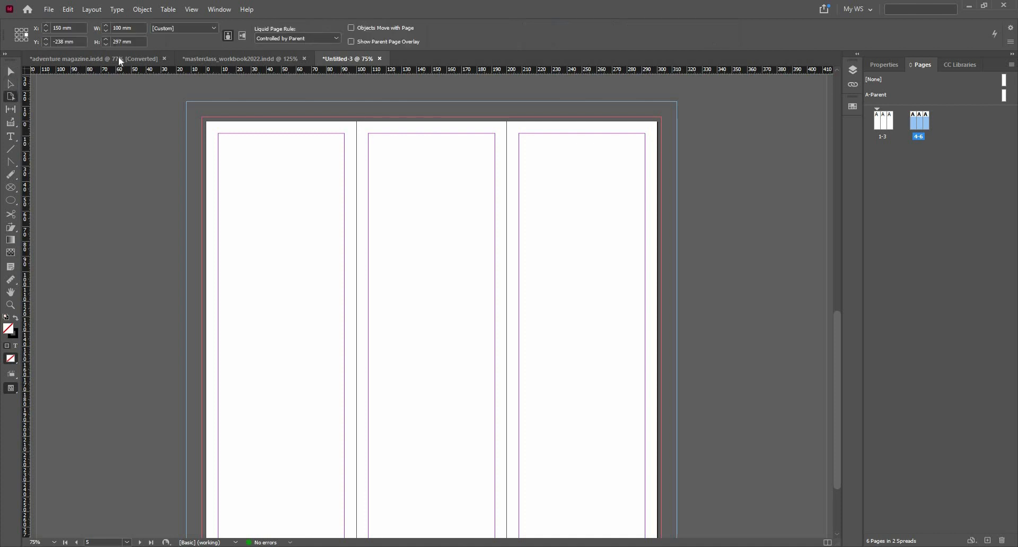
click(17, 36)
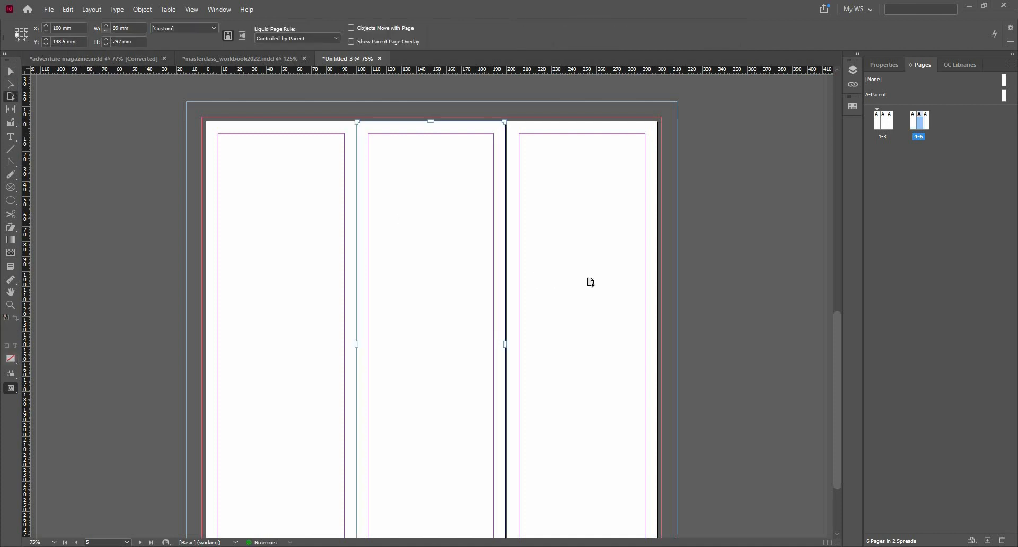
click(590, 282)
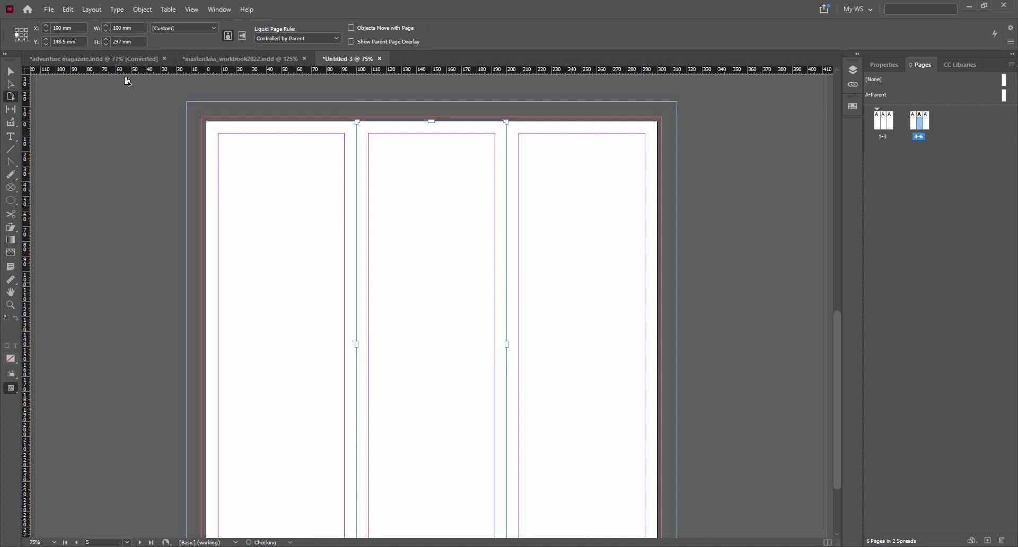
click(106, 30)
click(106, 30)
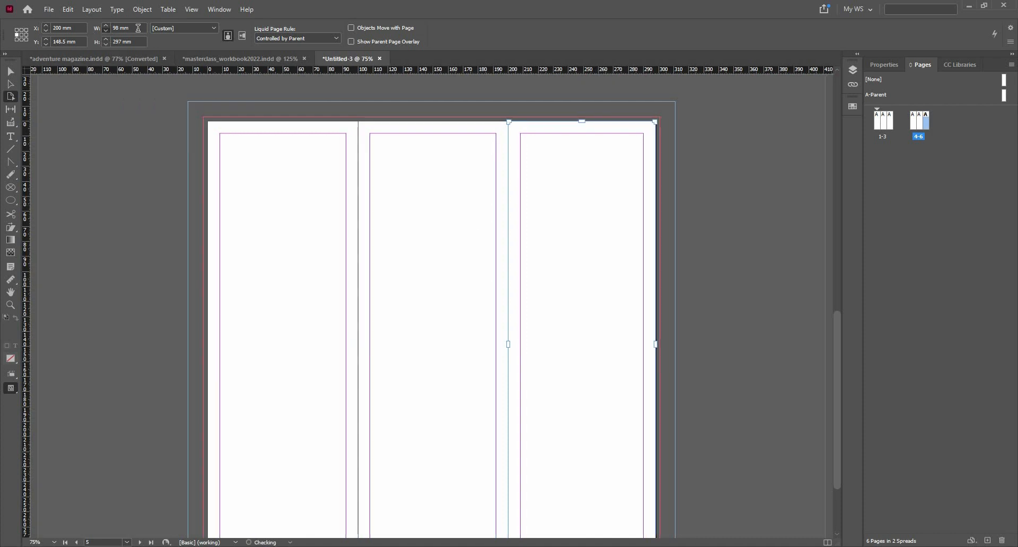
click(106, 30)
key(v)
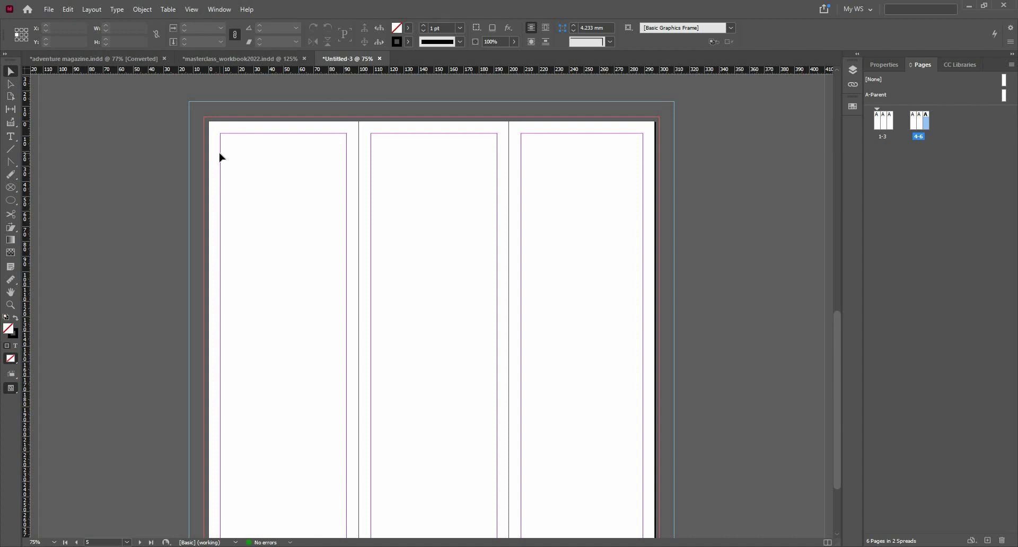
- Select the first spread, pages 1-3, and rotate its spread view 90° CW
click(886, 133)
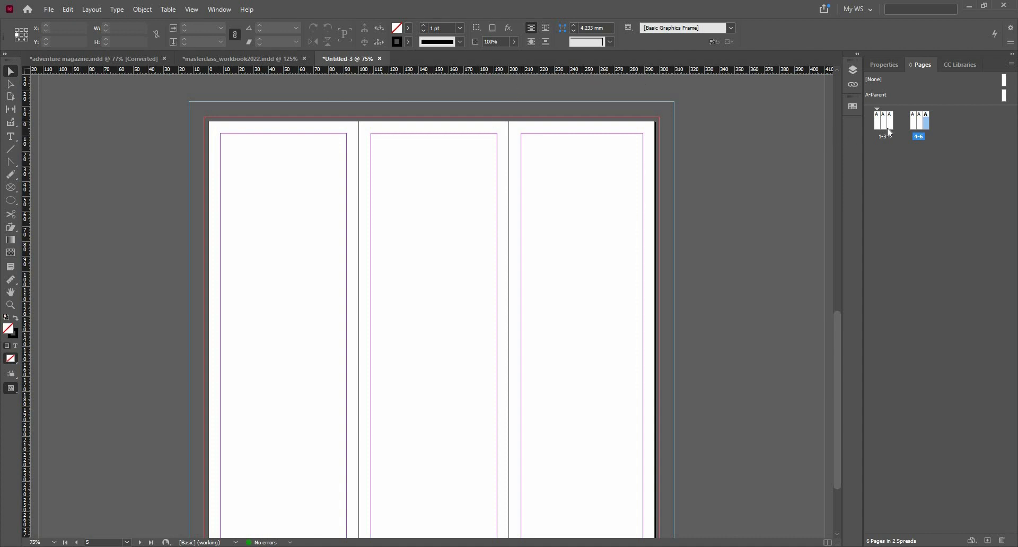
right_click(924, 132)
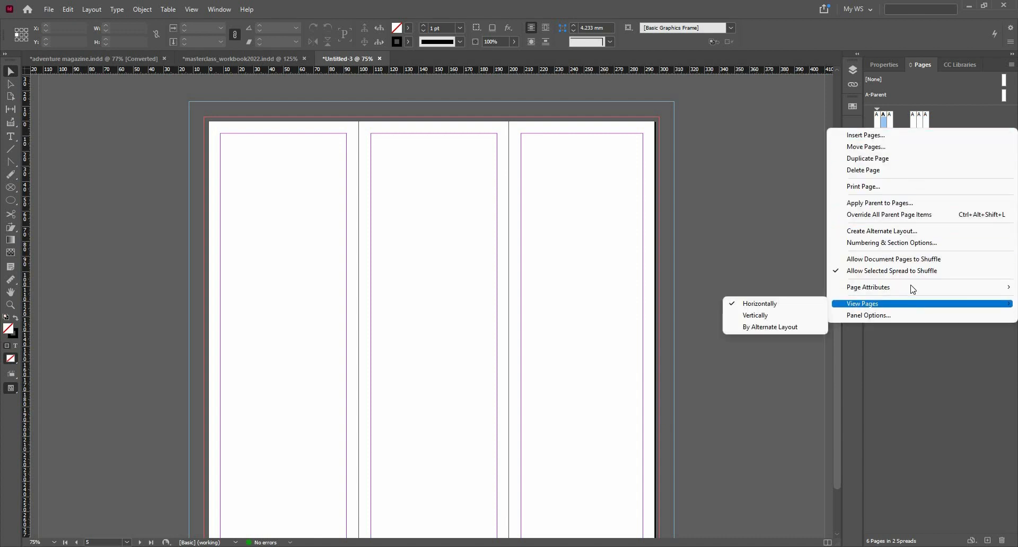
mouse_move(912, 290)
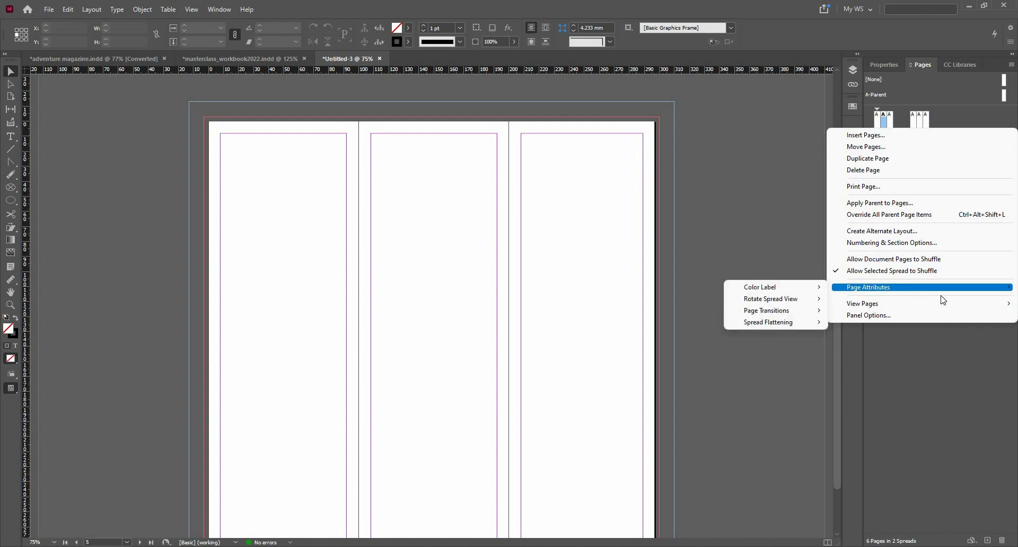
click(875, 147)
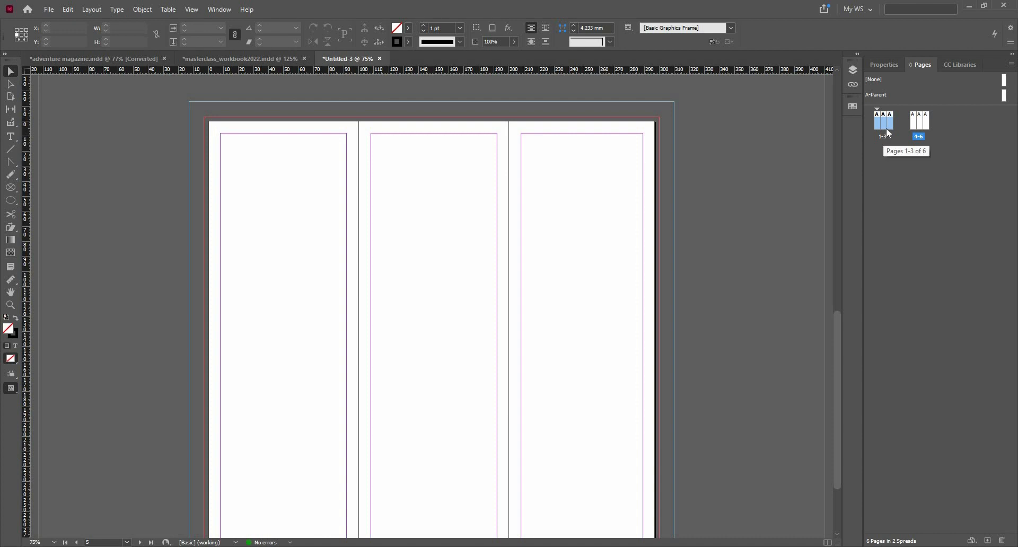
right_click(884, 133)
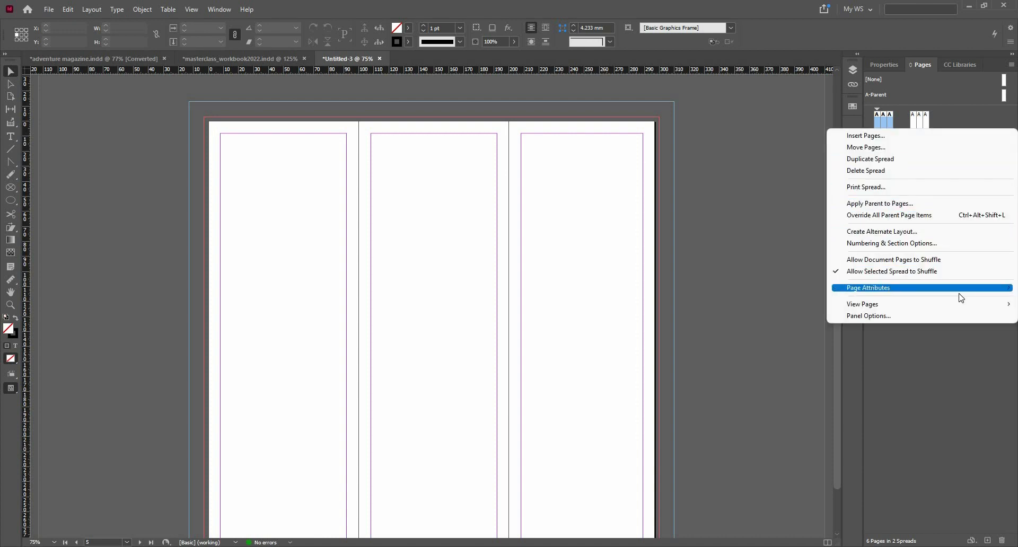
mouse_move(957, 293)
mouse_move(816, 299)
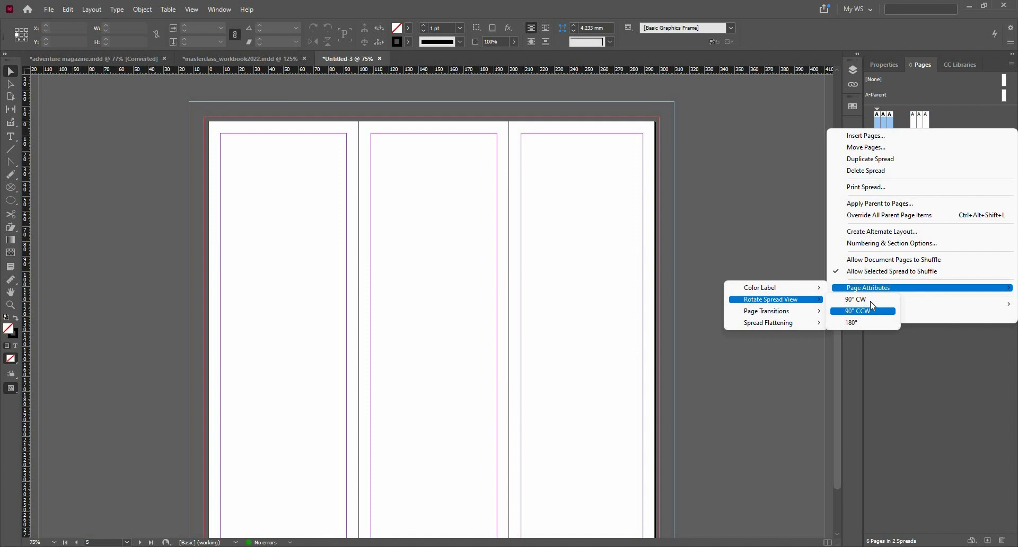
click(835, 300)
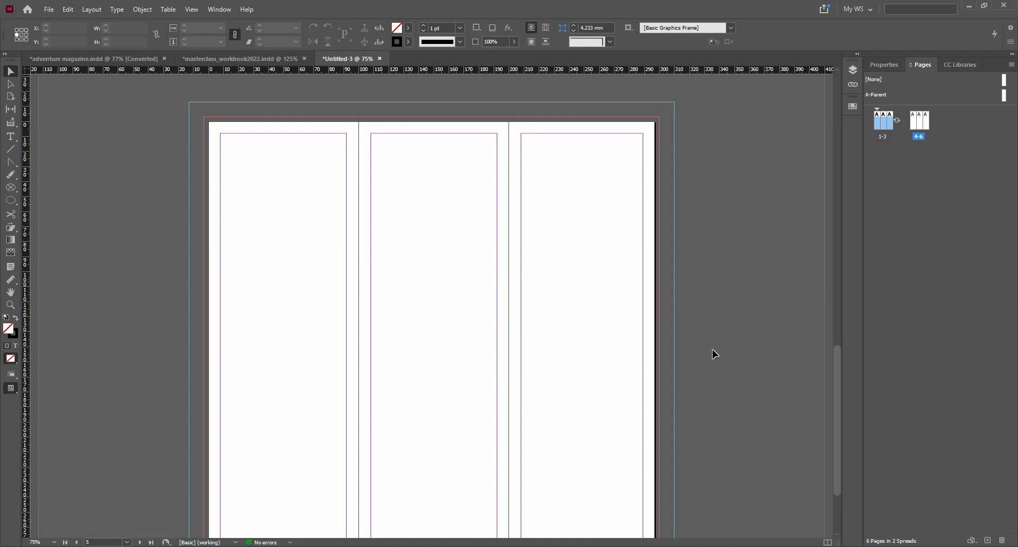
key(ctrl+minus)
key(ctrl+minus)
key(ctrl+minus)
key(ctrl+equal)
key(ctrl+equal)
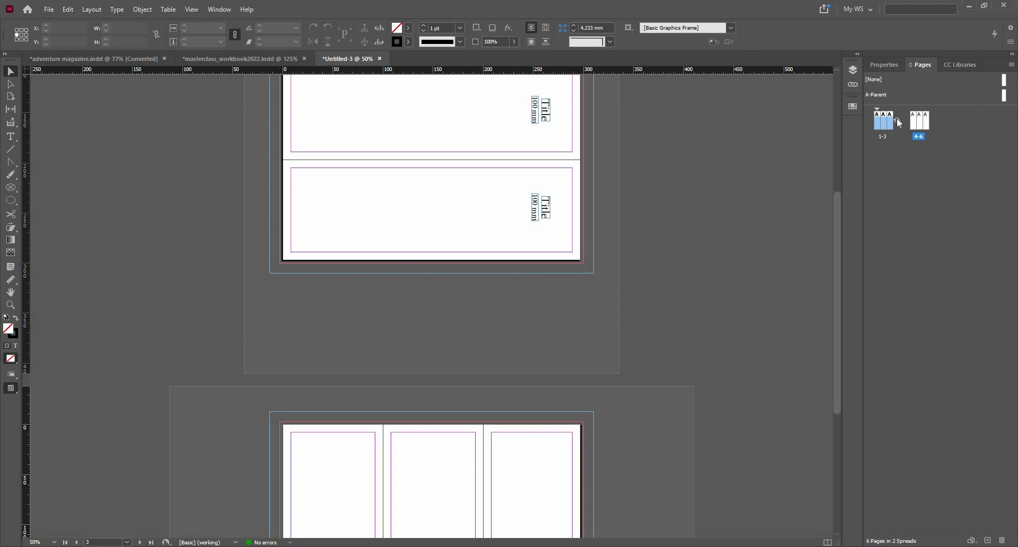
- Select the second spread, pages 4-6, and rotate its spread view 90° CCW
mouse_move(897, 121)
click(920, 131)
right_click(921, 127)
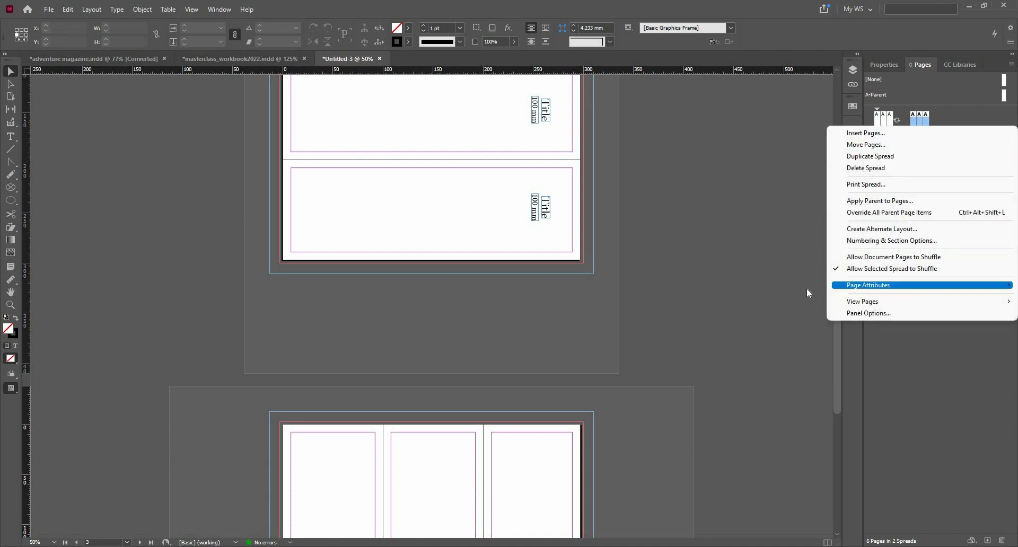
mouse_move(870, 285)
mouse_move(820, 299)
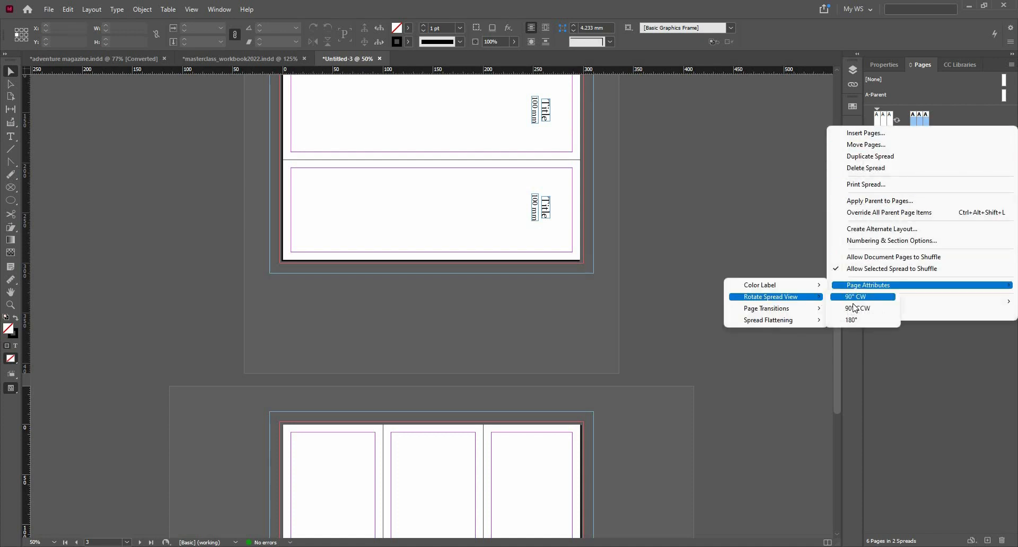
click(855, 308)
key(ctrl+minus)
key(ctrl+minus)
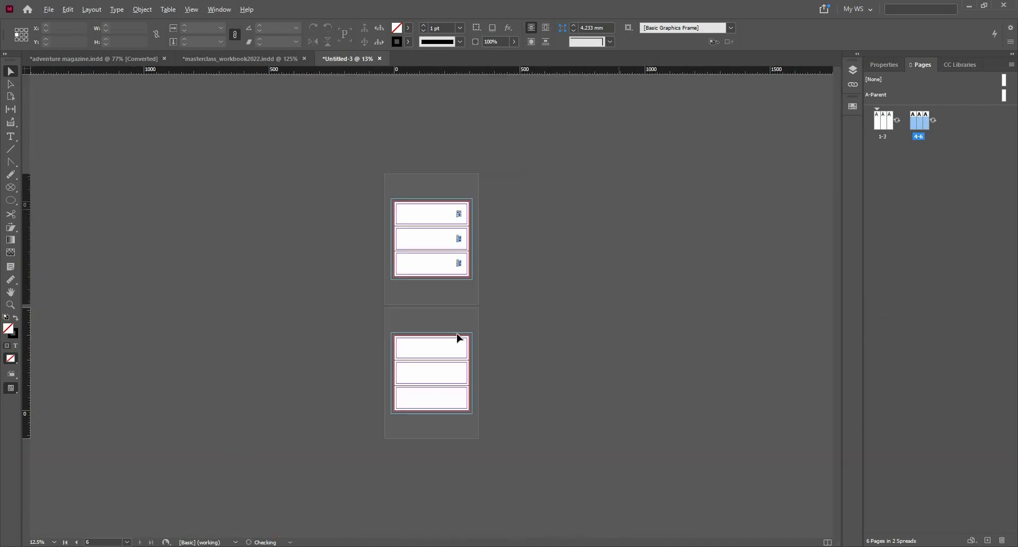
key(ctrl+equal)
key(ctrl+equal)
key(ctrl+minus)
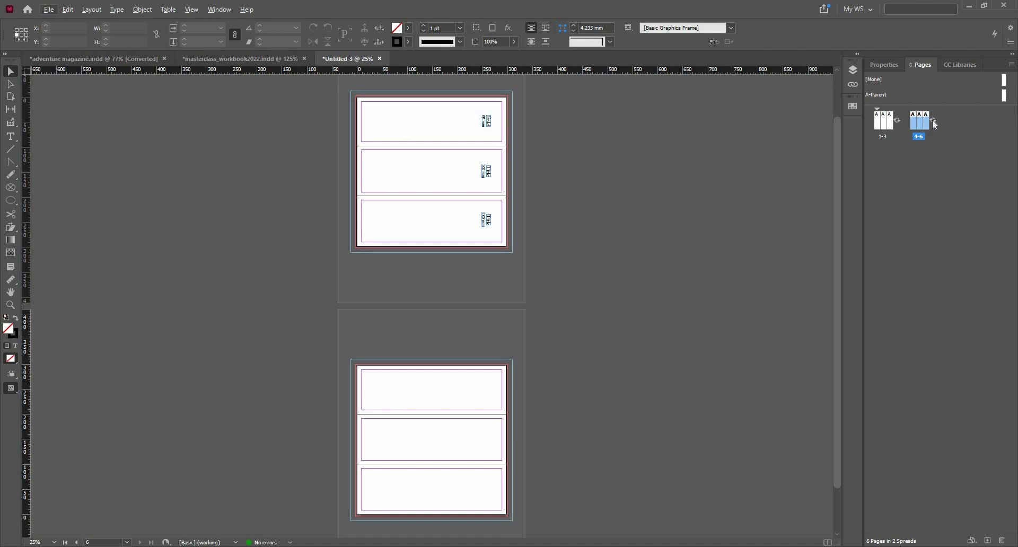
- Clear the spread view rotation of both spreads, pages 1-3 and pages 4-6
mouse_move(932, 120)
mouse_move(900, 121)
click(897, 121)
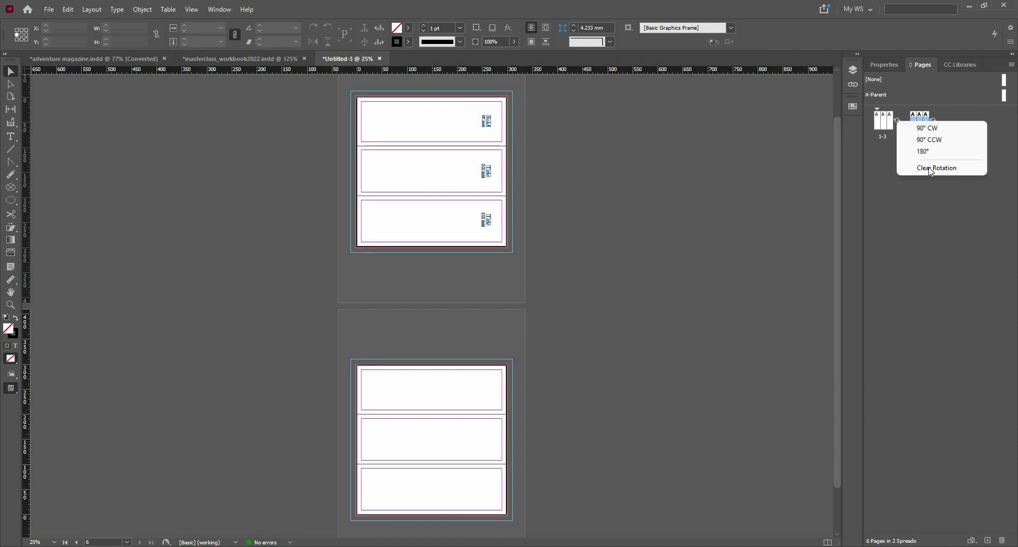
click(931, 164)
click(933, 119)
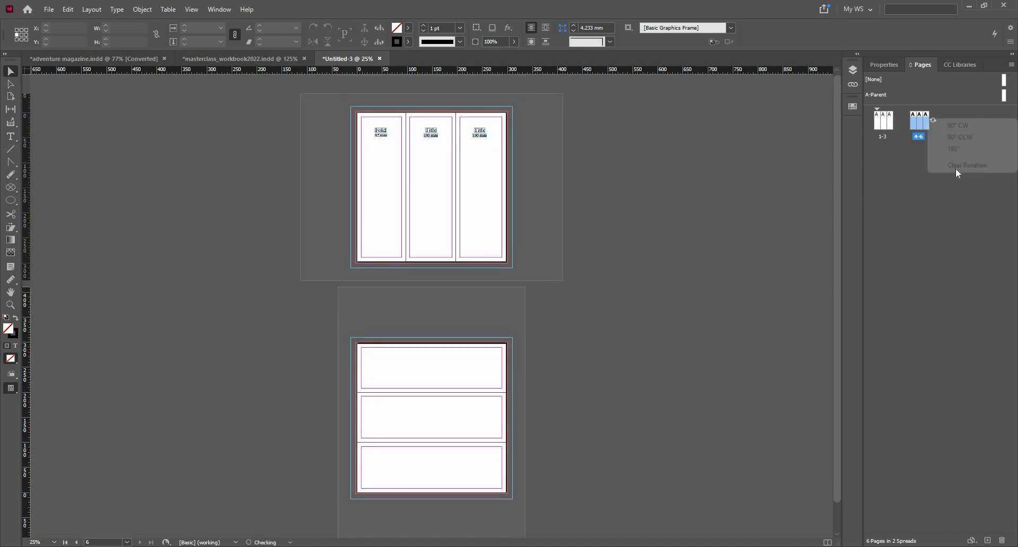
click(958, 170)
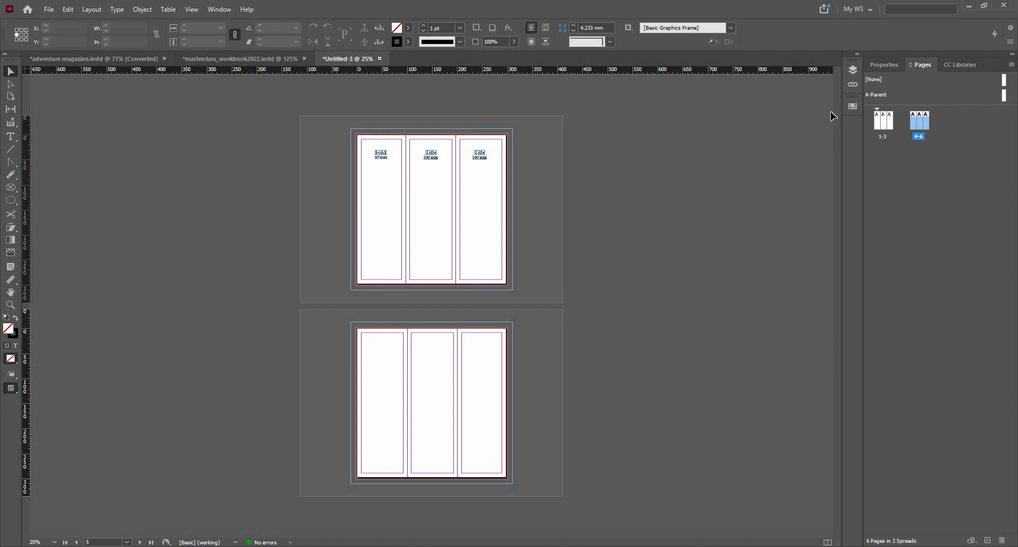
- Save the leaflet as an InDesign 2022 document named Trifold in the Excercise folder
click(55, 11)
click(95, 84)
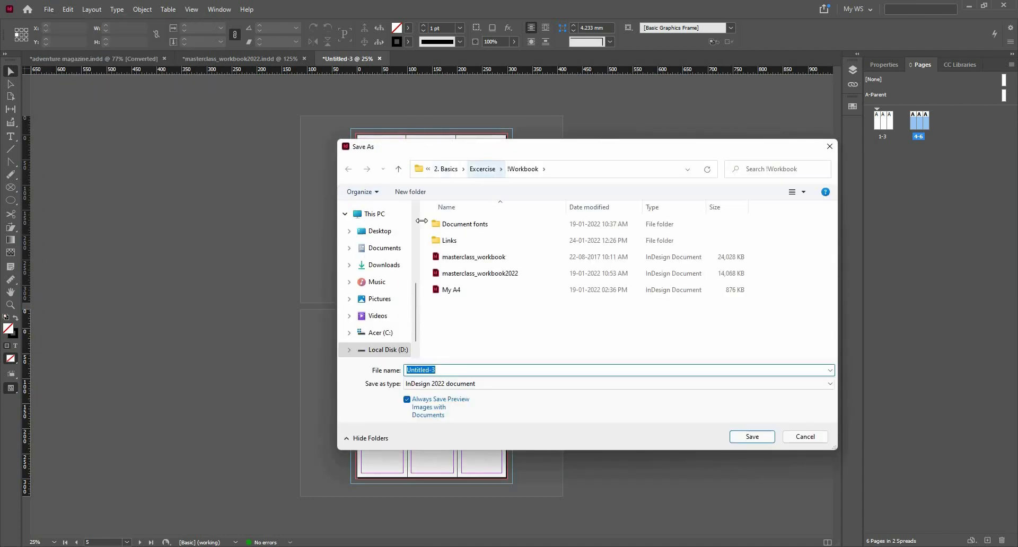
key(alt+Up)
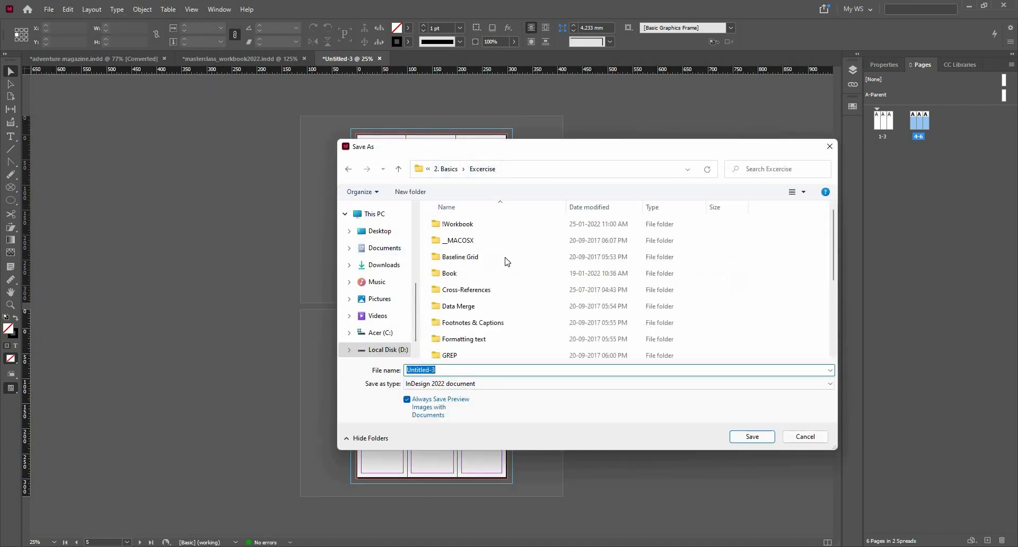
scroll(504, 261, down, 5)
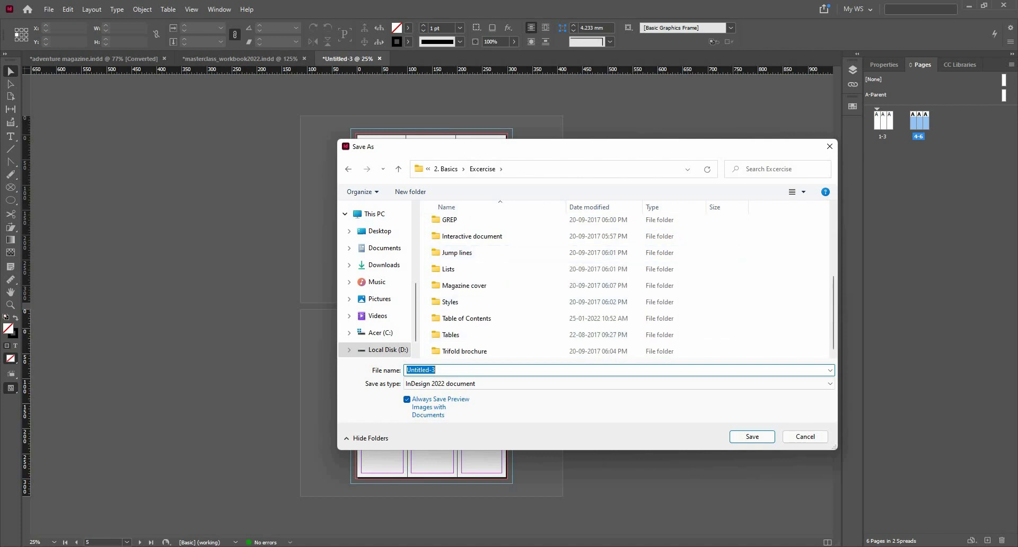
text(Tri)
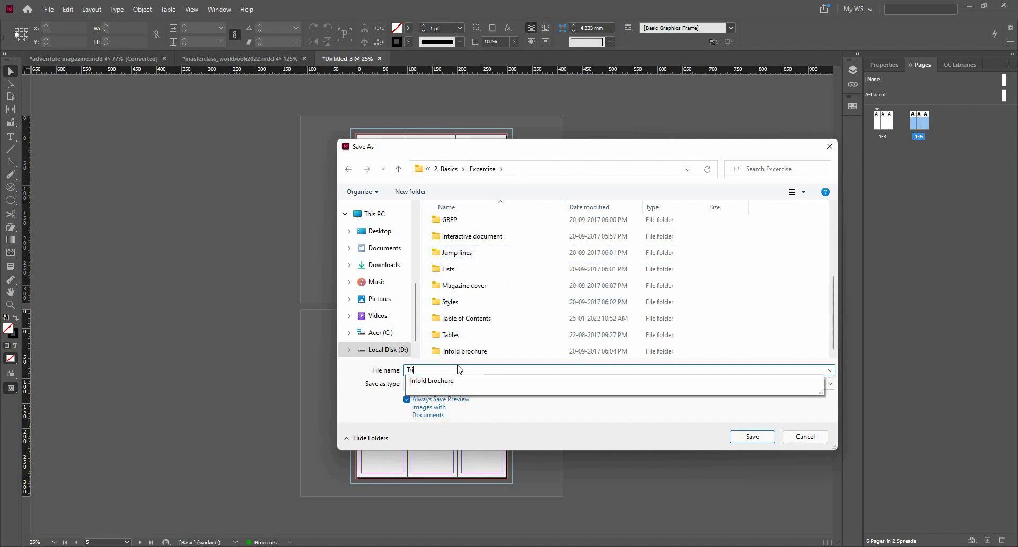
text(fol)
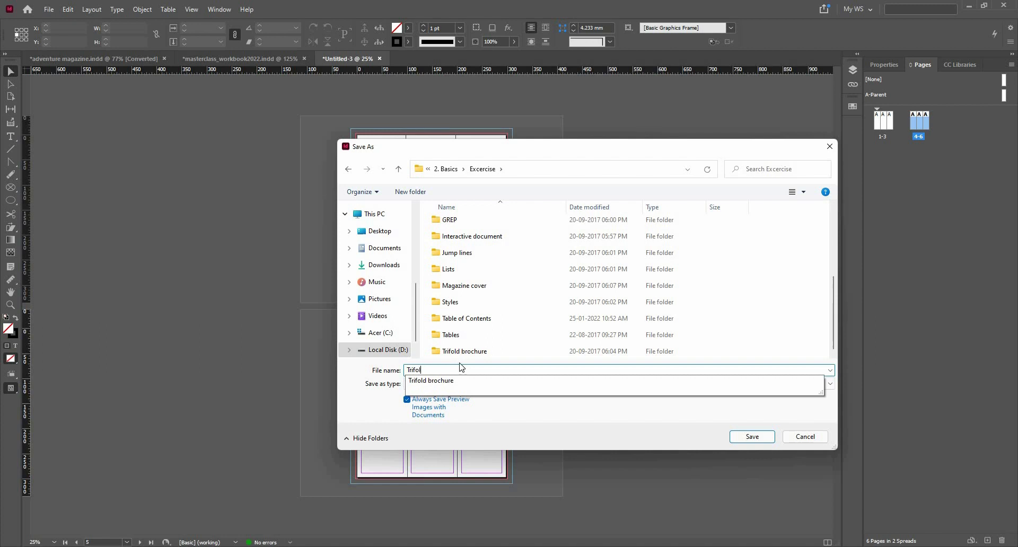
text(d)
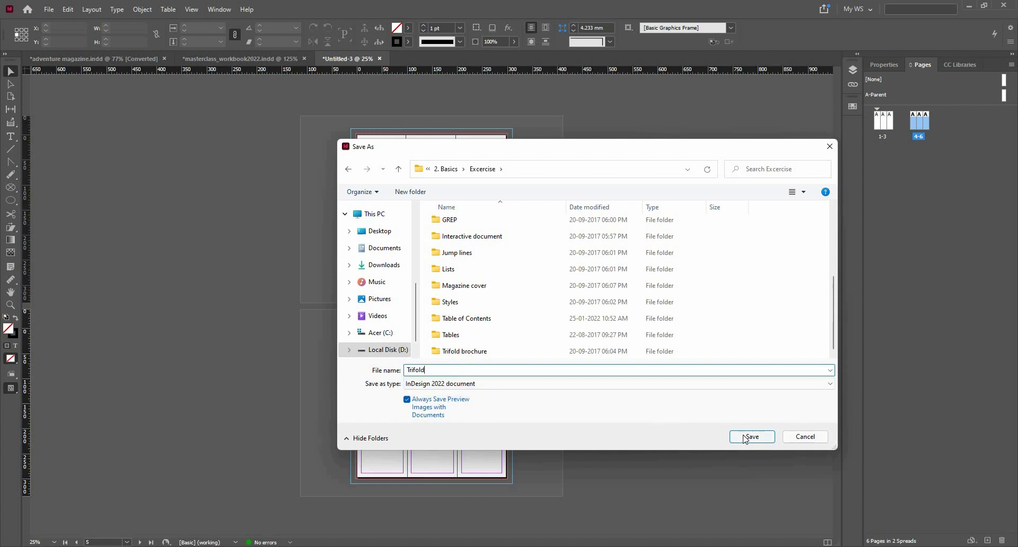
click(745, 438)
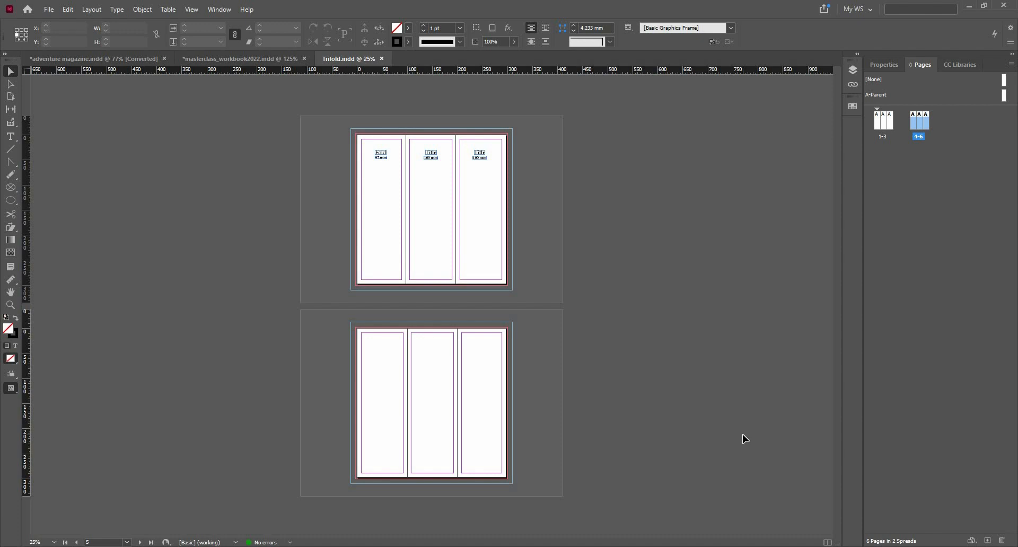
- Switch to the masterclass_workbook2022 document and look over its image pages, including page 7
click(252, 60)
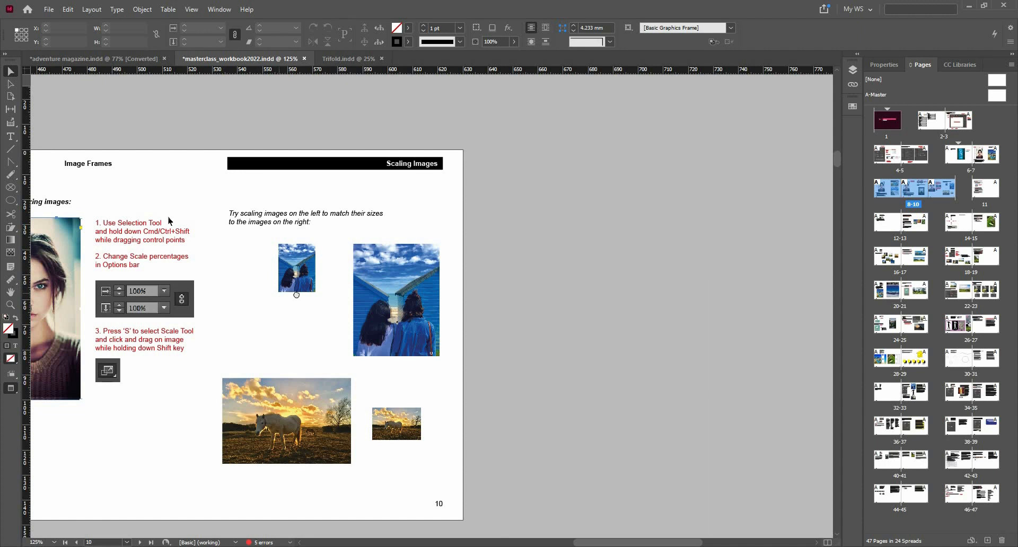
scroll(374, 288, left, 3)
scroll(418, 290, left, 1)
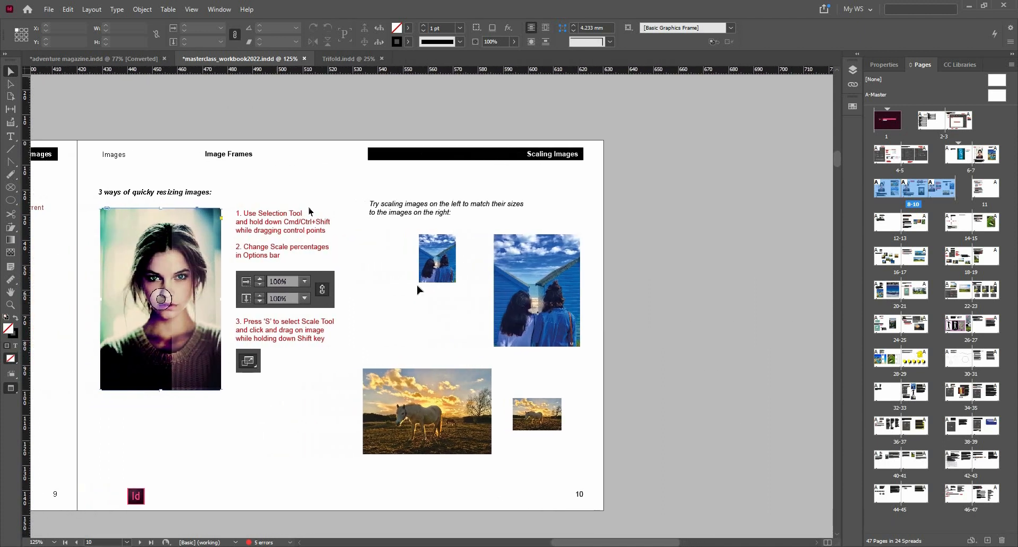
scroll(319, 457, left, 4)
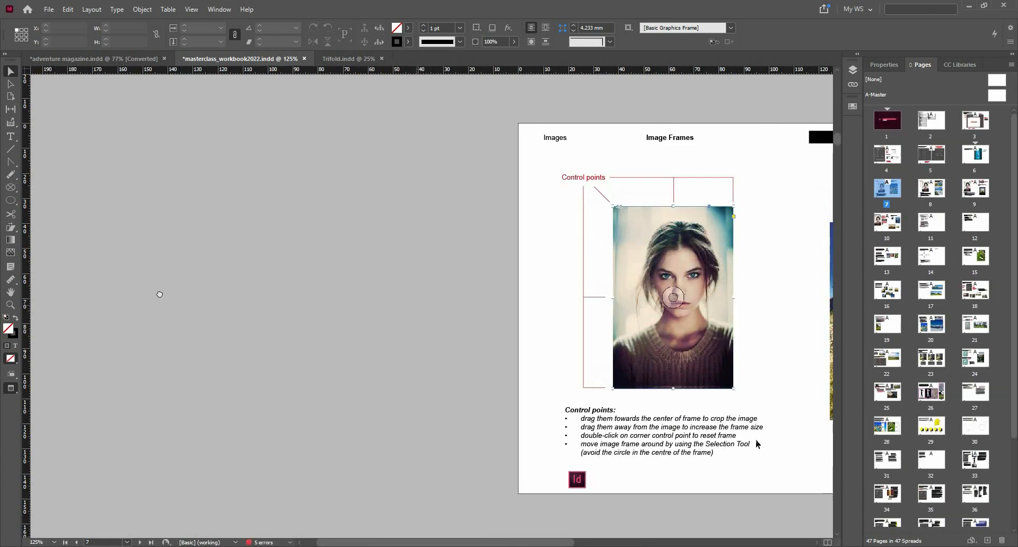
scroll(159, 292, right, 5)
scroll(160, 294, right, 2)
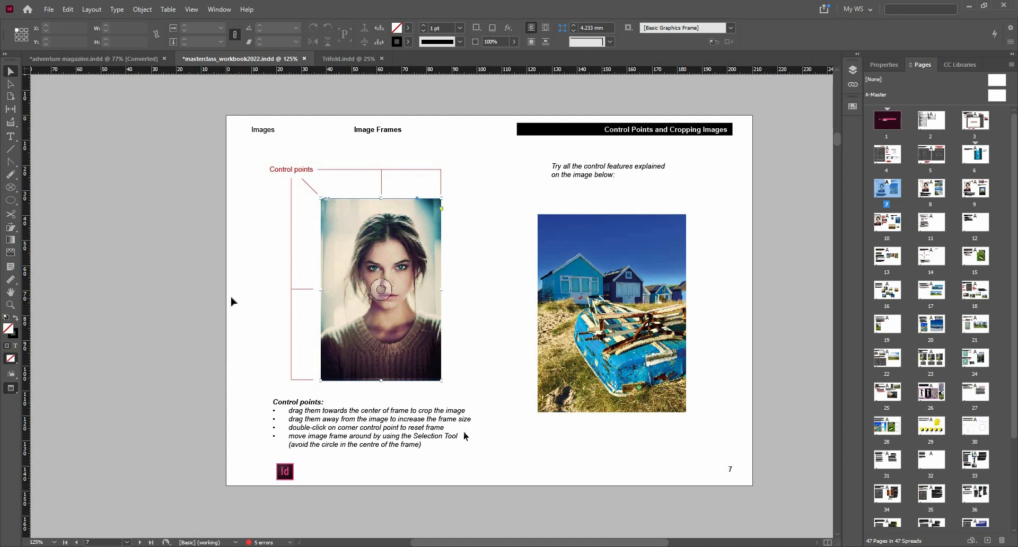
- Compare the cover page, the A-Master parent page and pages 2 to 5 for shared header and footer elements
double_click(894, 128)
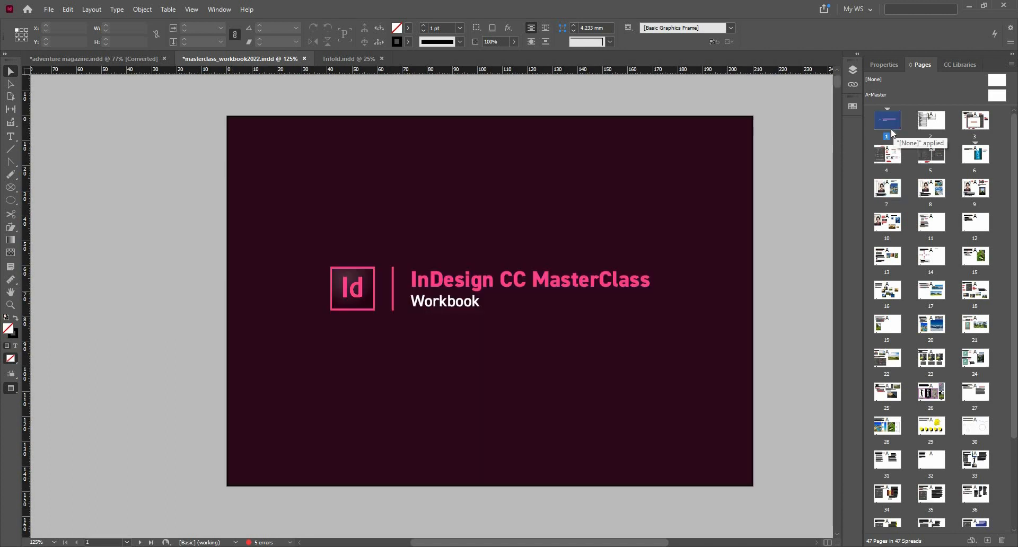
double_click(993, 97)
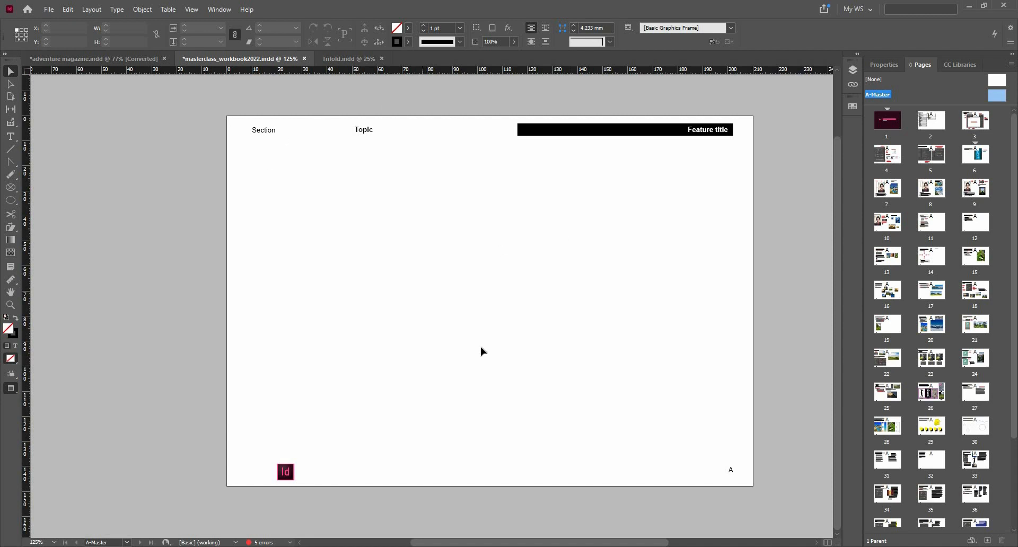
click(929, 129)
double_click(929, 130)
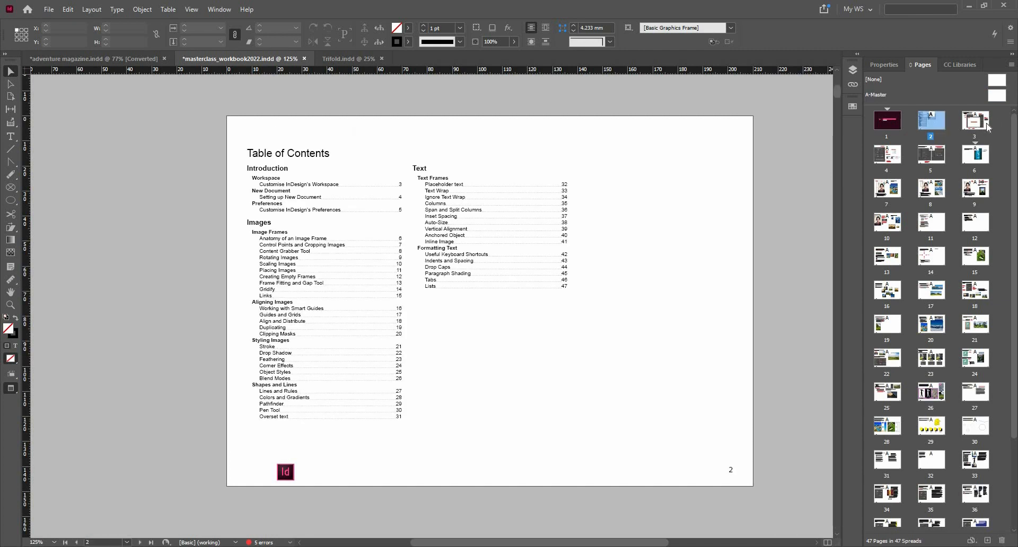
double_click(988, 127)
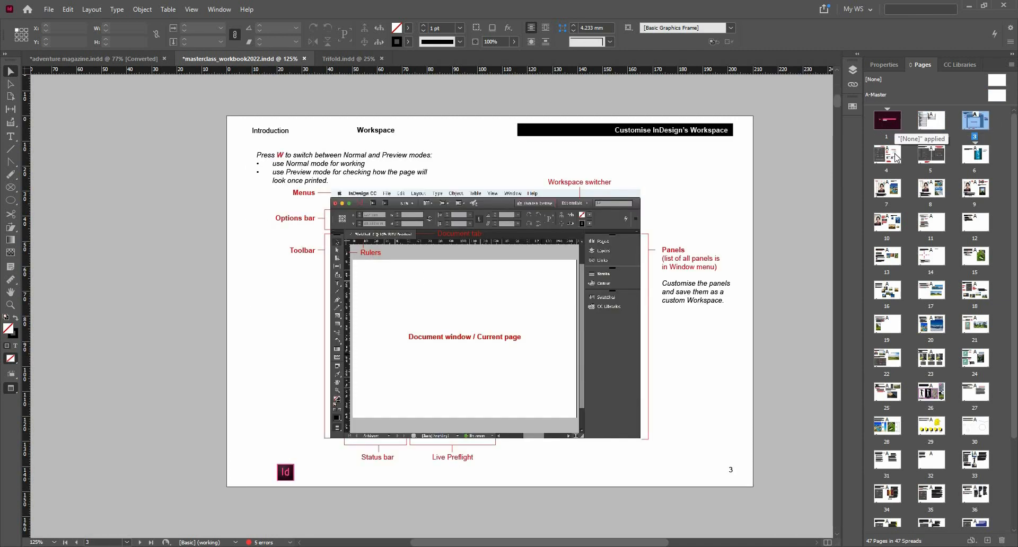
double_click(893, 155)
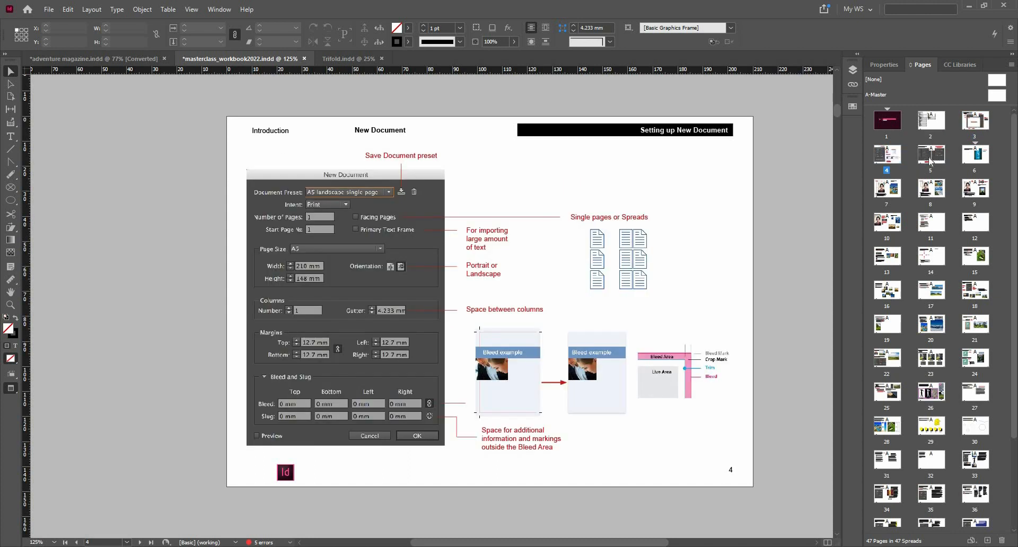
double_click(938, 161)
- Move the page-number frame on A-Master up to Y 129 mm and check its position on pages 3 to 6
double_click(1001, 97)
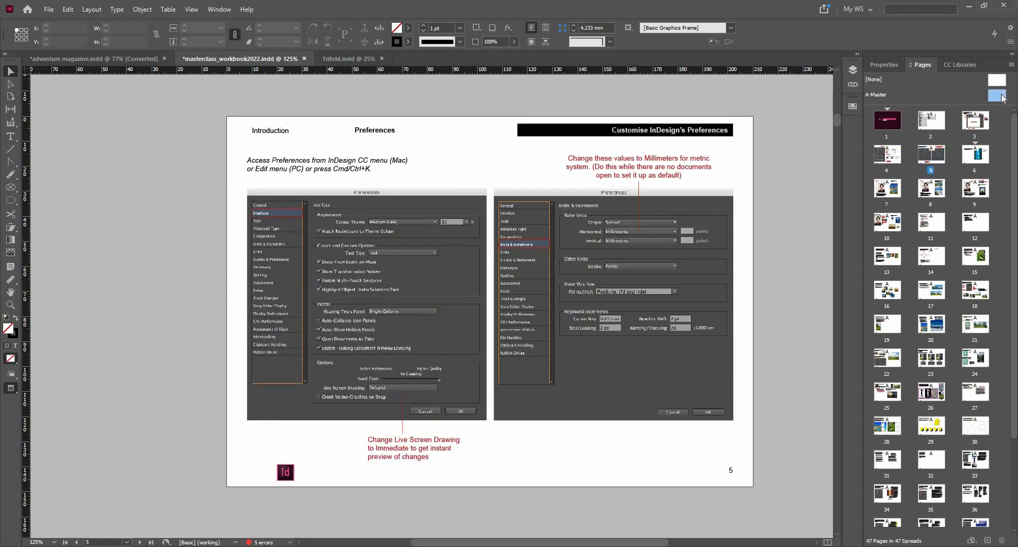
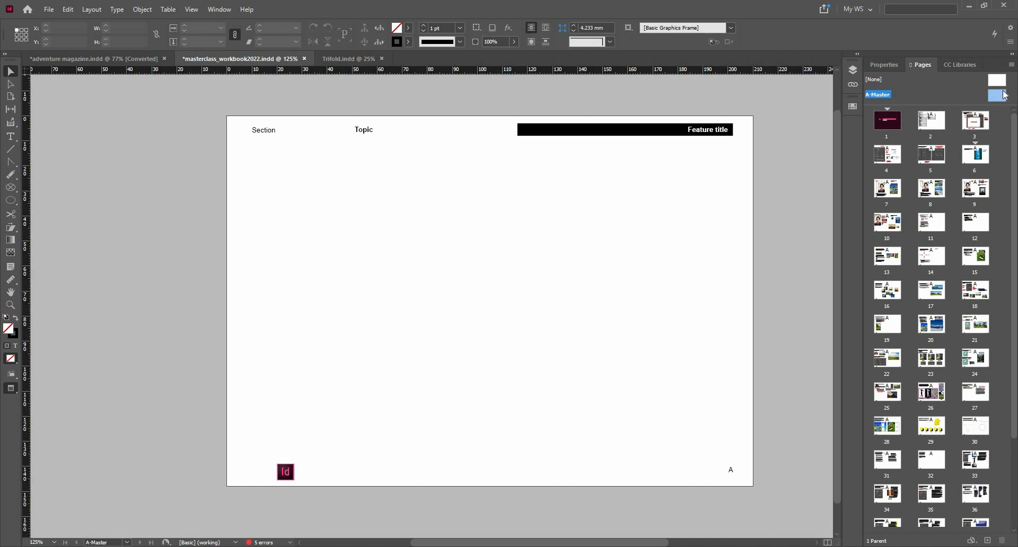
drag(1006, 96, 722, 441)
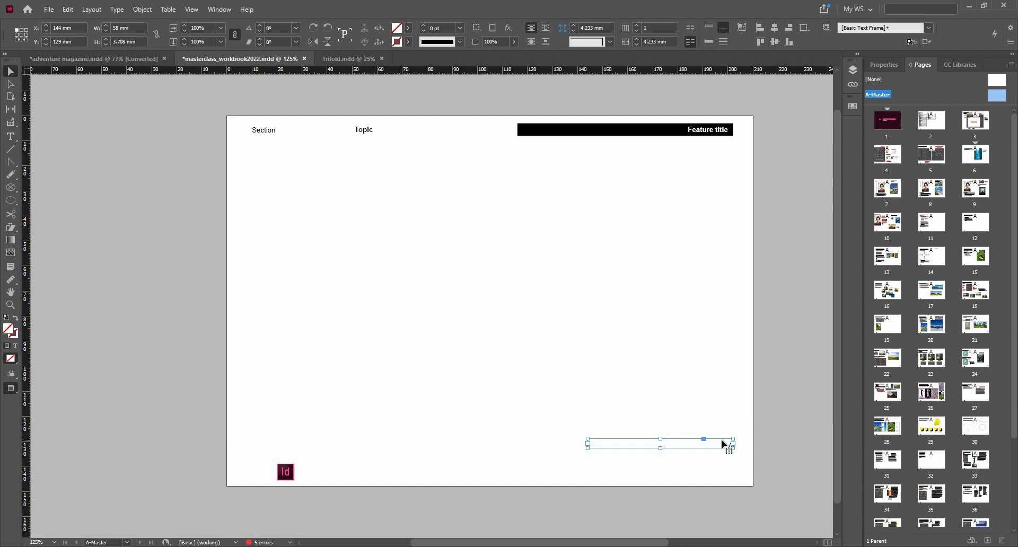
double_click(965, 131)
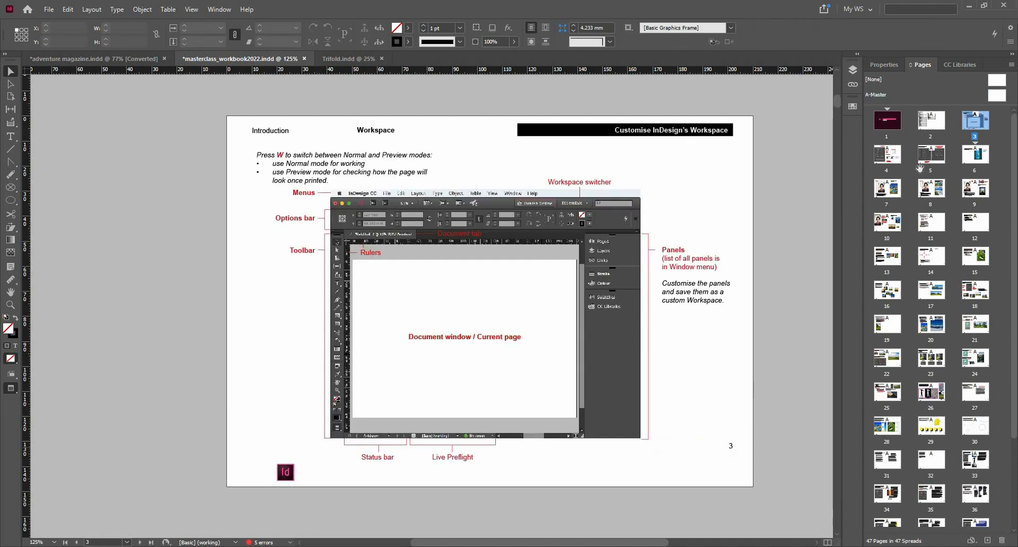
click(902, 165)
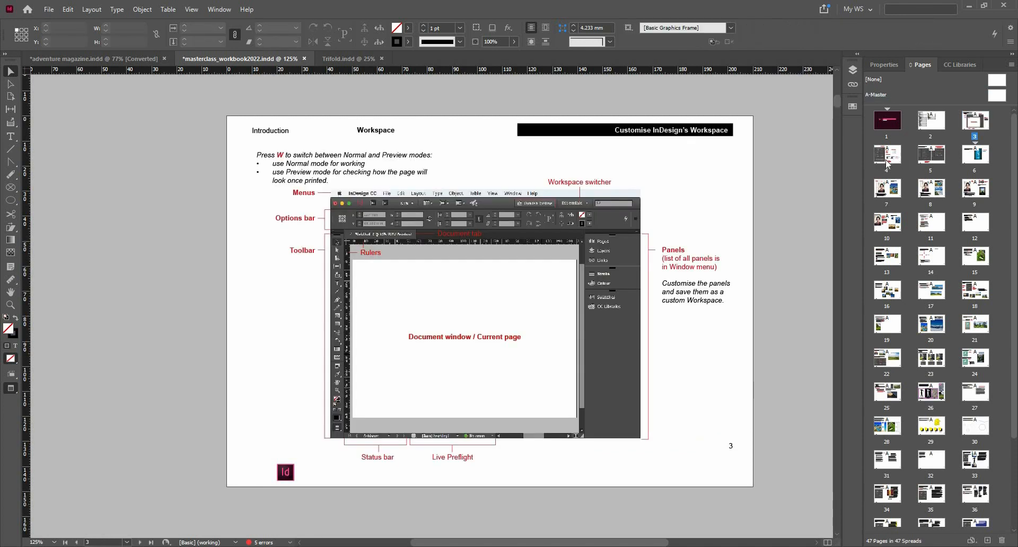
double_click(890, 155)
double_click(931, 154)
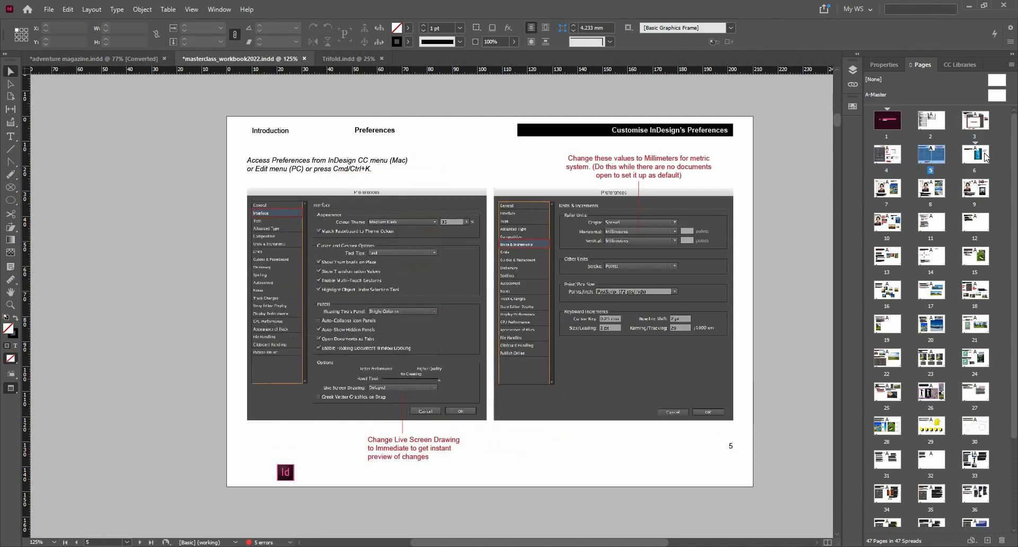
double_click(985, 156)
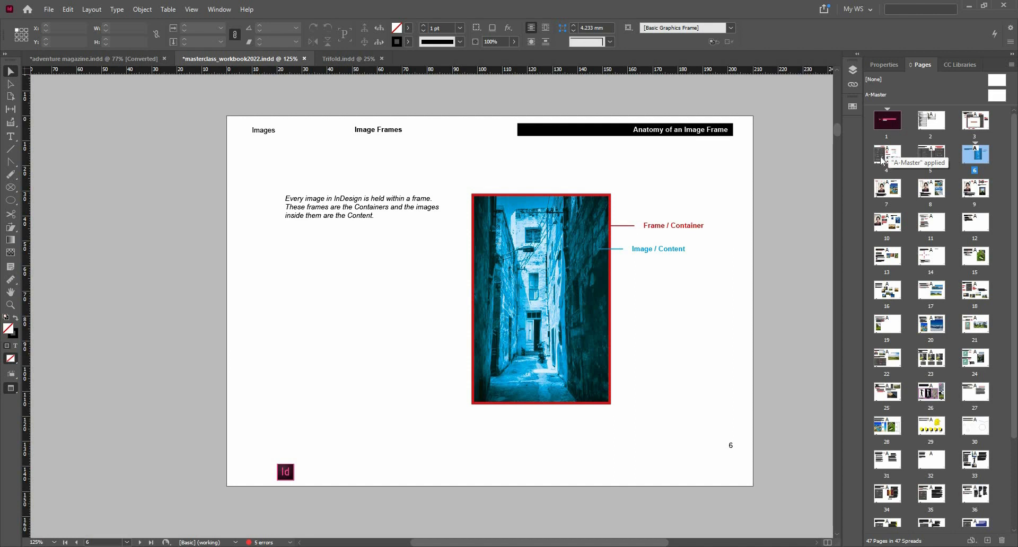
- Open A-Master again, select the page-number frame and set its font to 176MKSDAL
double_click(995, 96)
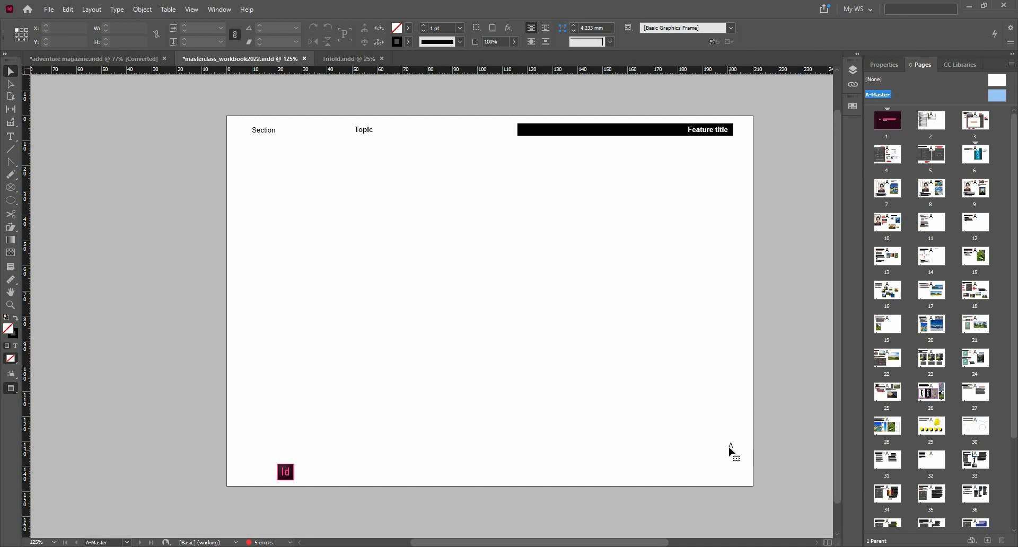
click(731, 451)
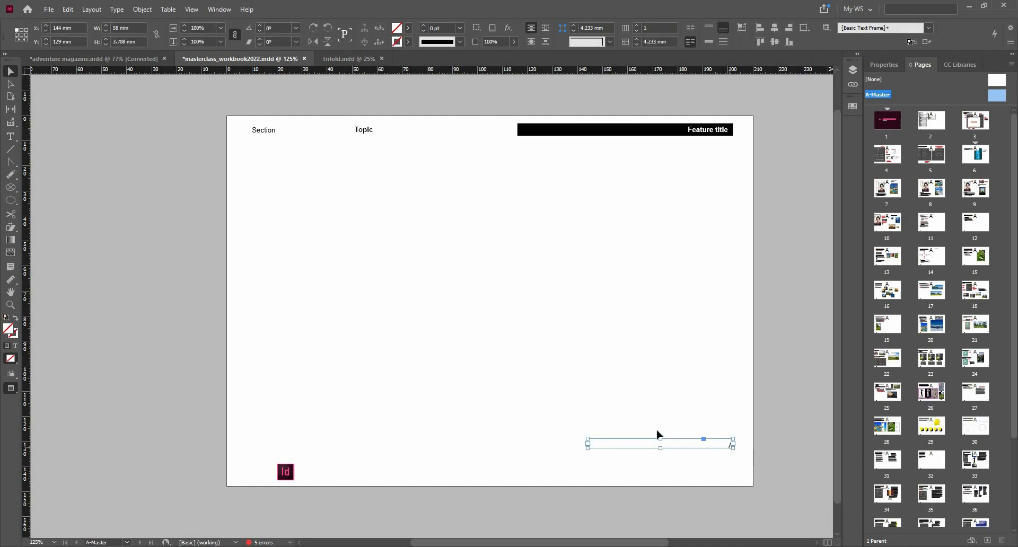
click(13, 142)
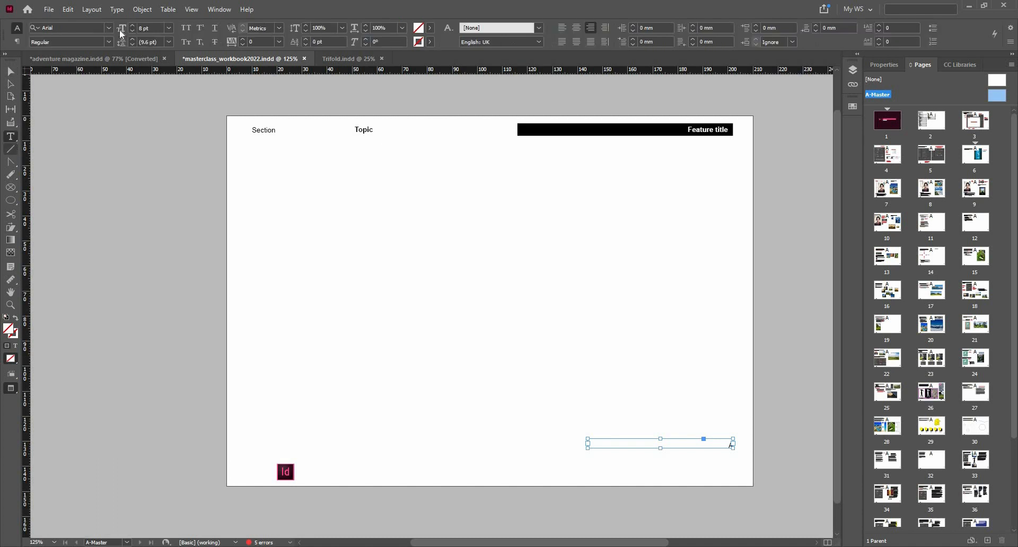
click(109, 28)
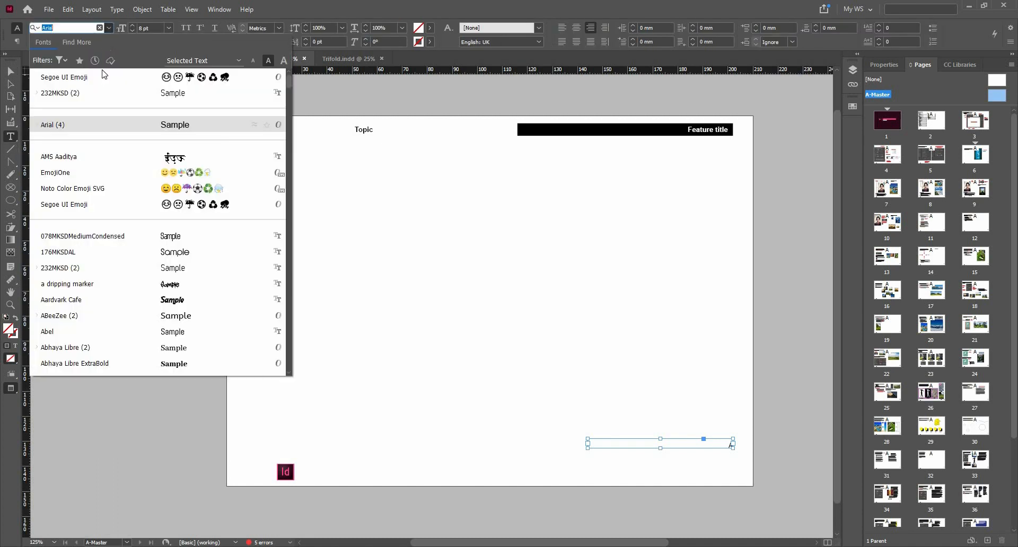
click(109, 249)
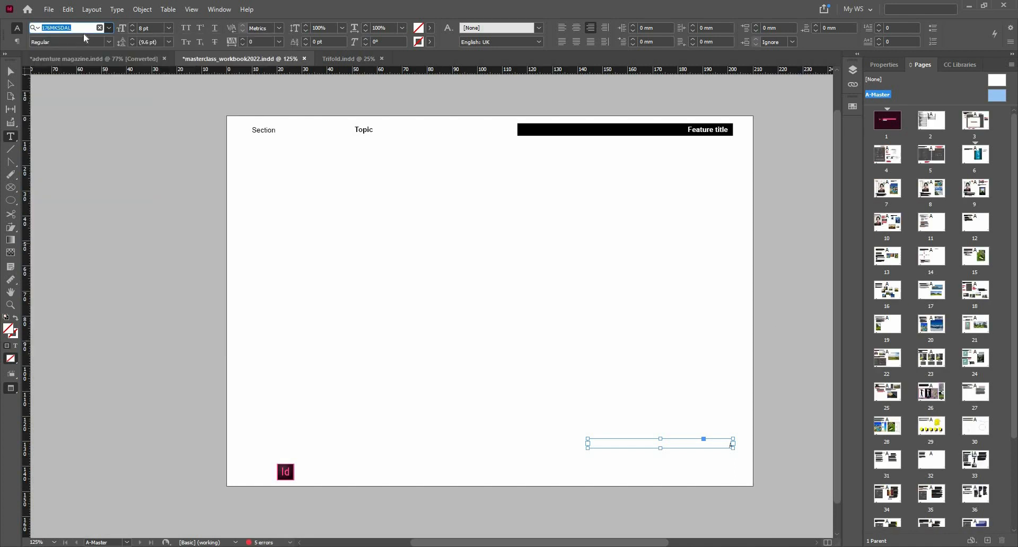
- Change the A-Master page number's font to Aardvark Cafe and check its available font styles
click(105, 43)
click(109, 29)
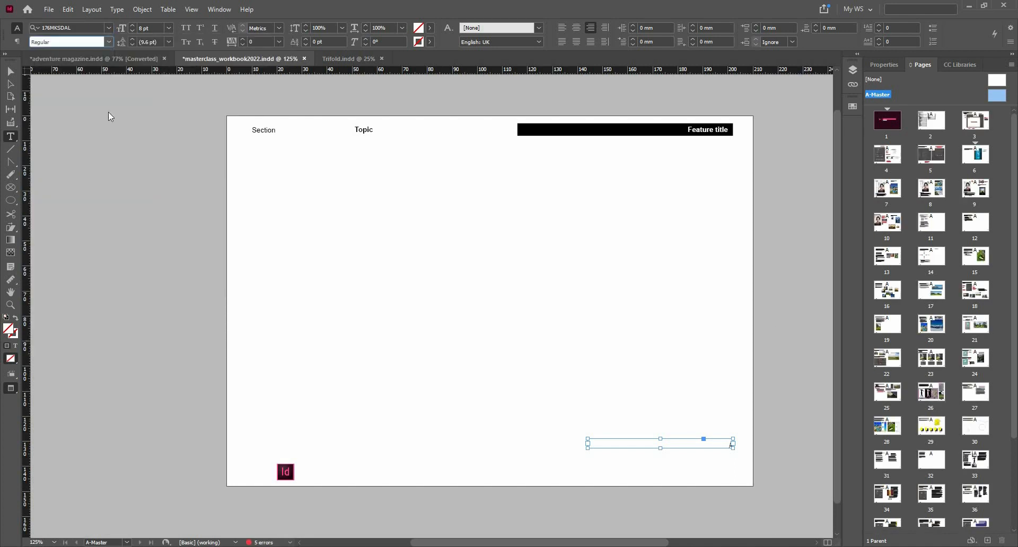
click(121, 317)
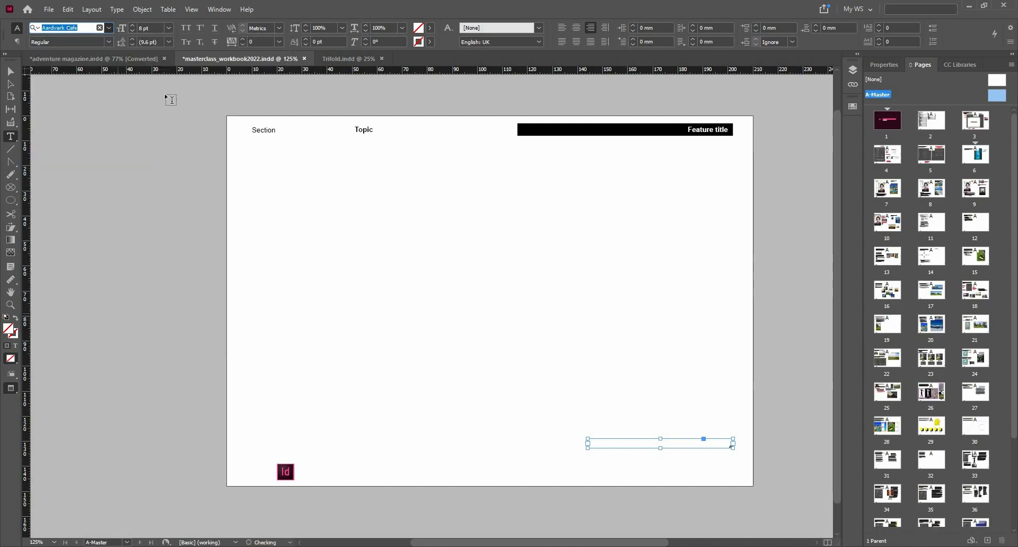
click(112, 44)
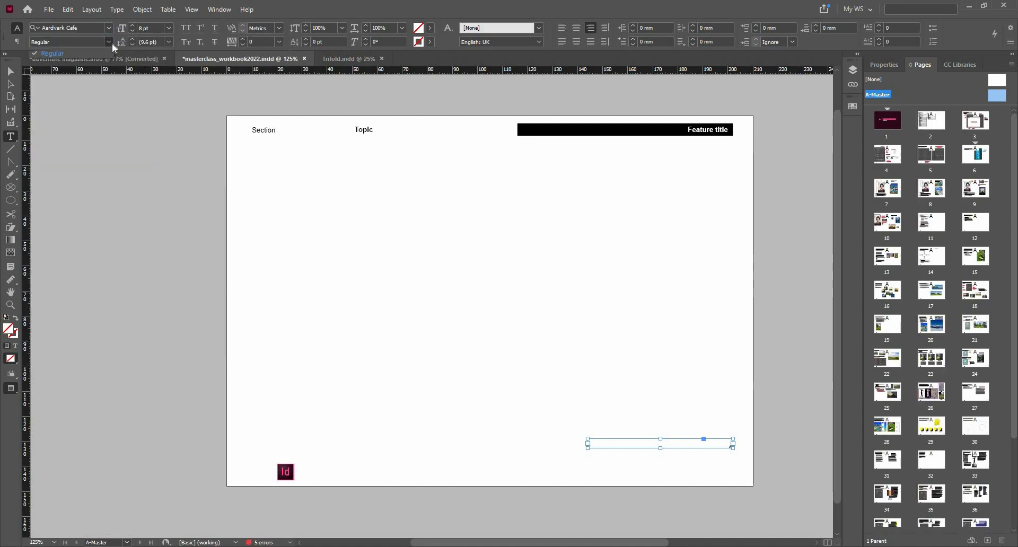
click(112, 43)
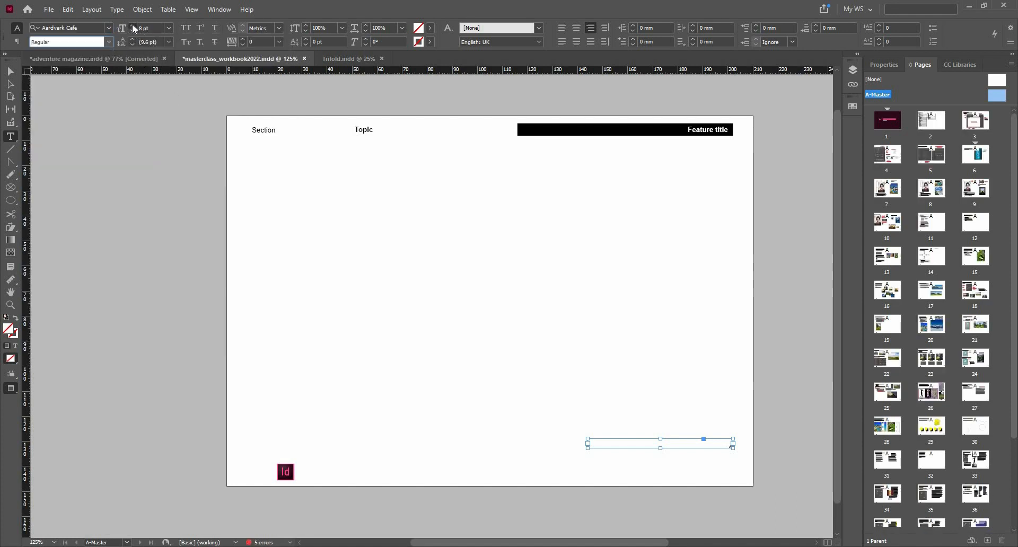
- Try enlarging the A-Master page number to 13 pt, and undo the last size increases back to 10 pt
click(132, 26)
click(133, 26)
click(132, 26)
click(132, 26)
click(132, 25)
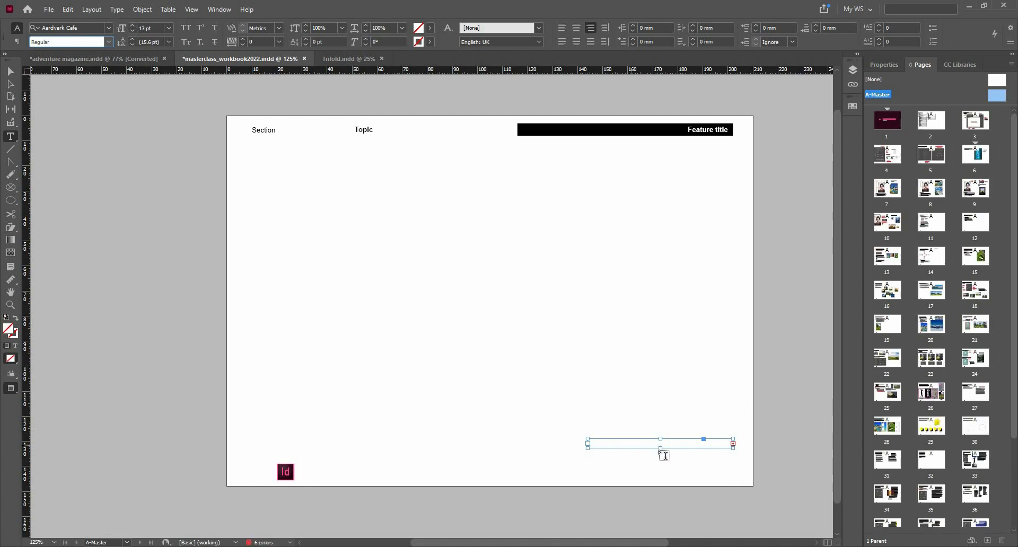
click(664, 454)
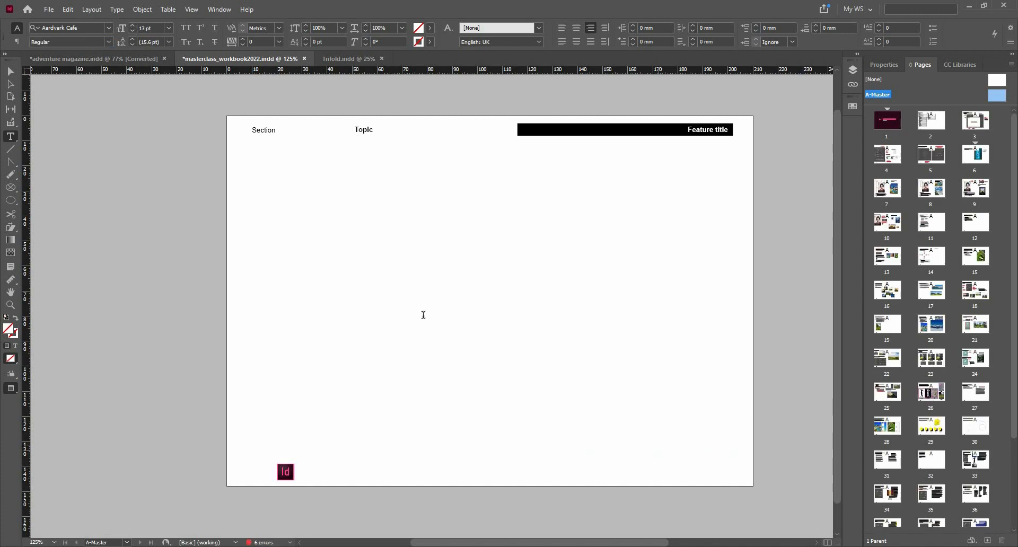
key(ctrl+z)
key(ctrl+z)
key(ctrl+z)
- Select the page-number frame on A-Master and enlarge its height to about 6.7 mm
click(11, 71)
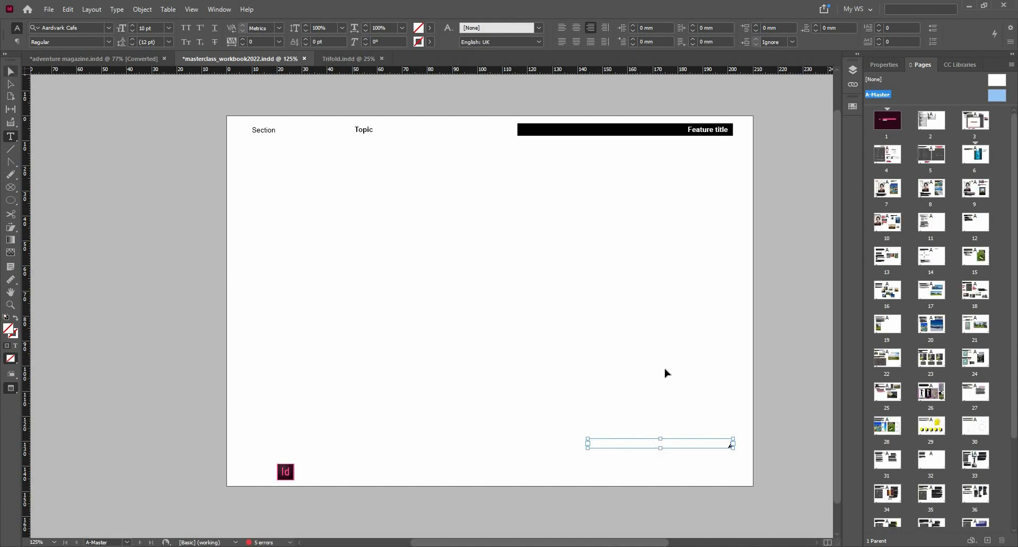
click(661, 447)
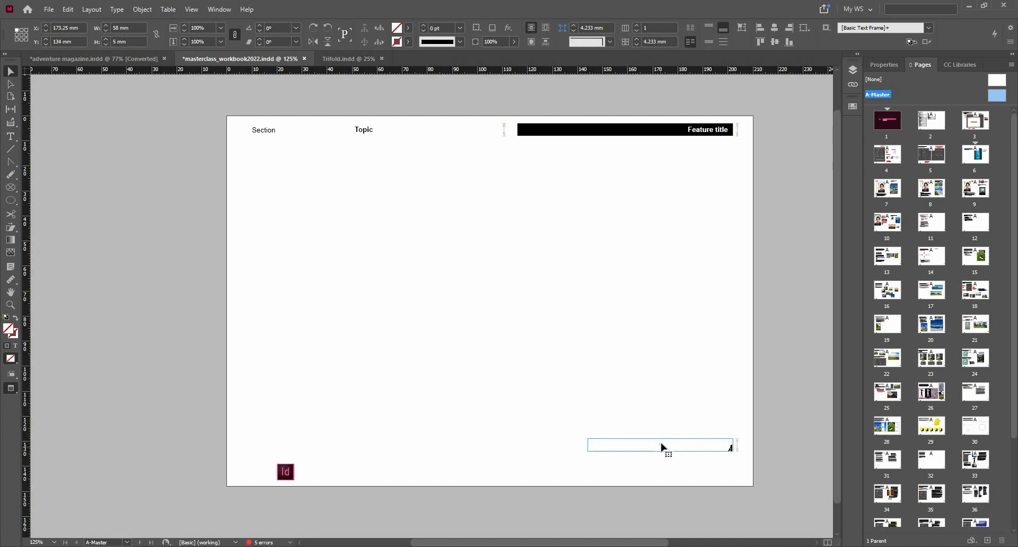
drag(661, 443, 658, 435)
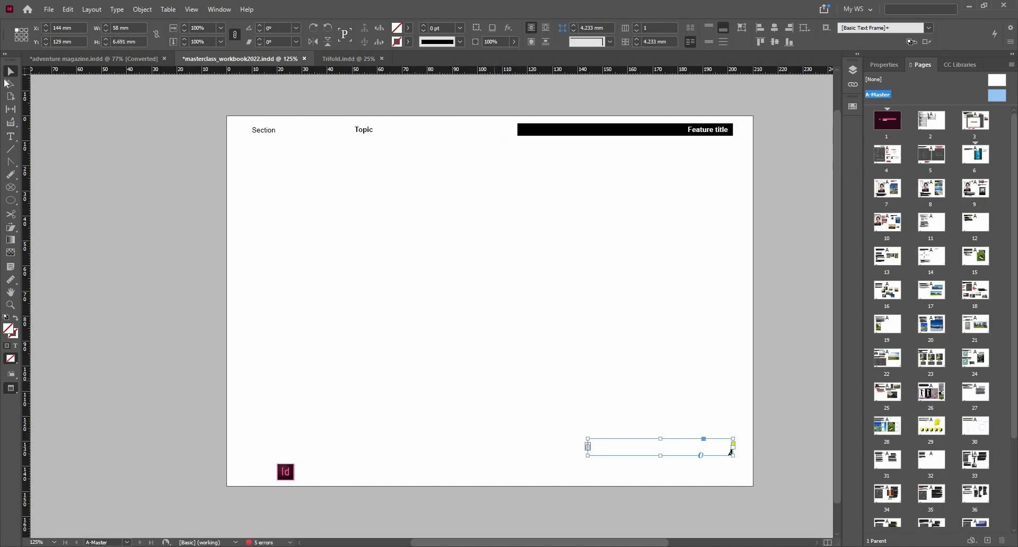
- Set the A-Master page number's font size to 19 pt
key(t)
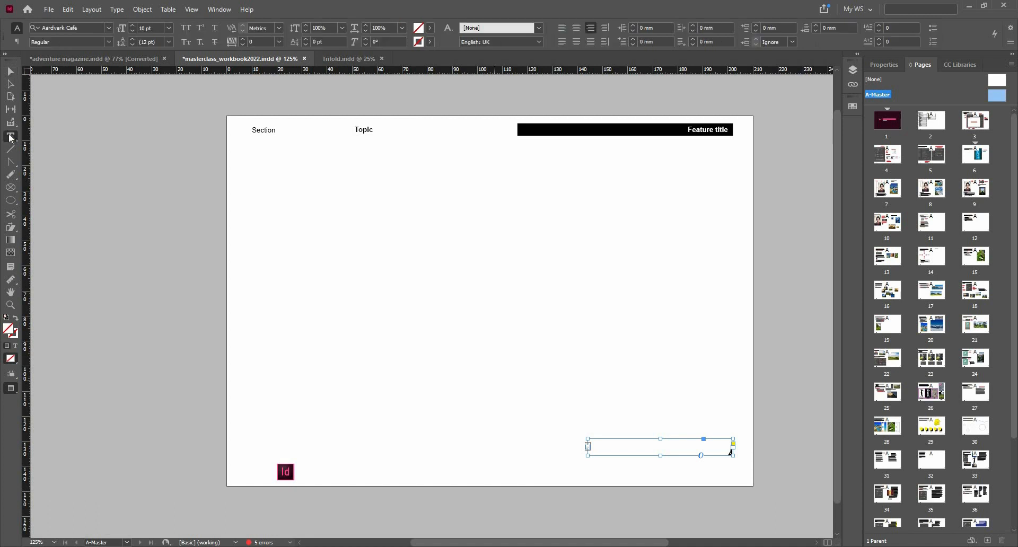
click(132, 26)
click(132, 26)
click(132, 26)
click(132, 26)
click(132, 26)
click(132, 26)
click(132, 26)
click(132, 26)
click(132, 26)
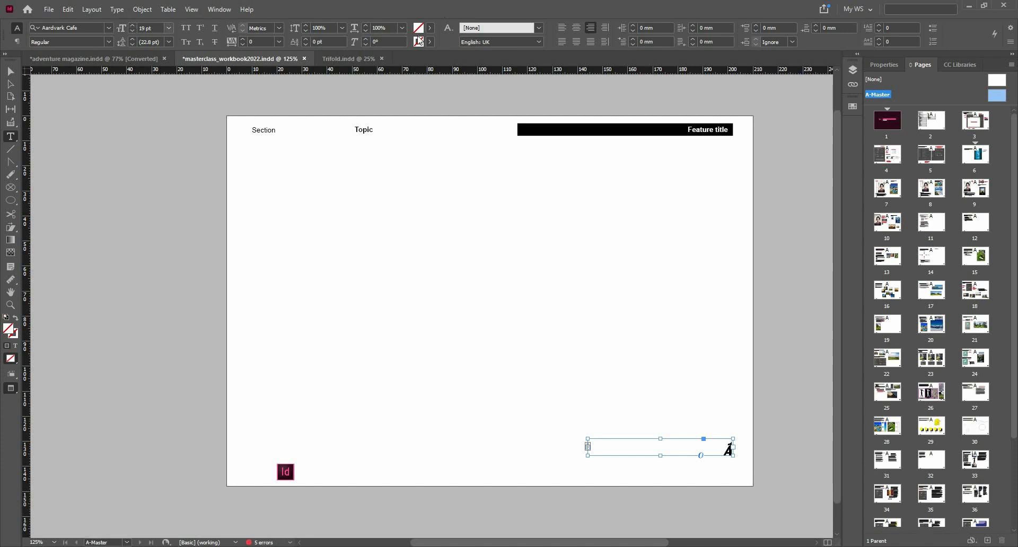
- Try a C=100 M=0 Y=0 K=0 fill on the page-number frame and reset its fill to None
click(430, 29)
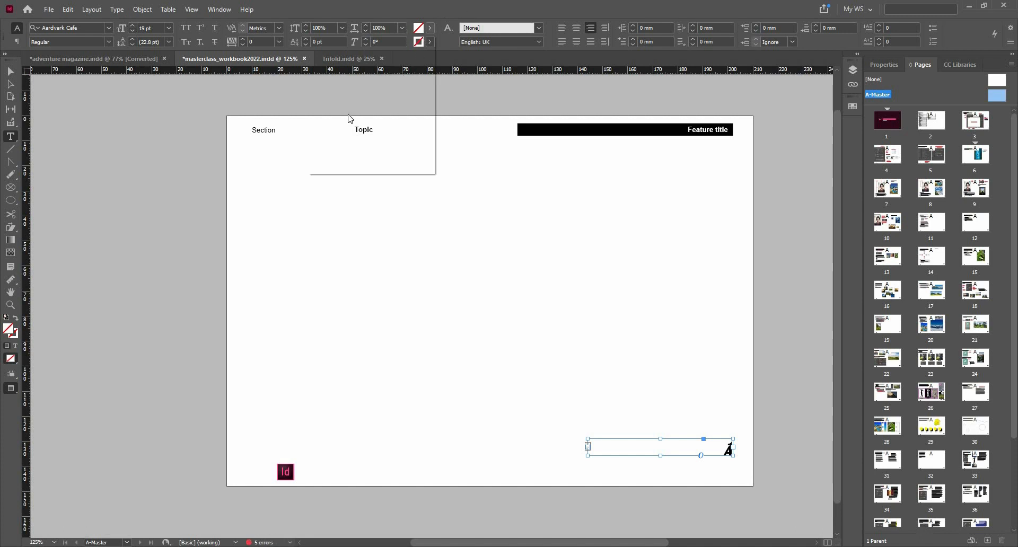
click(350, 107)
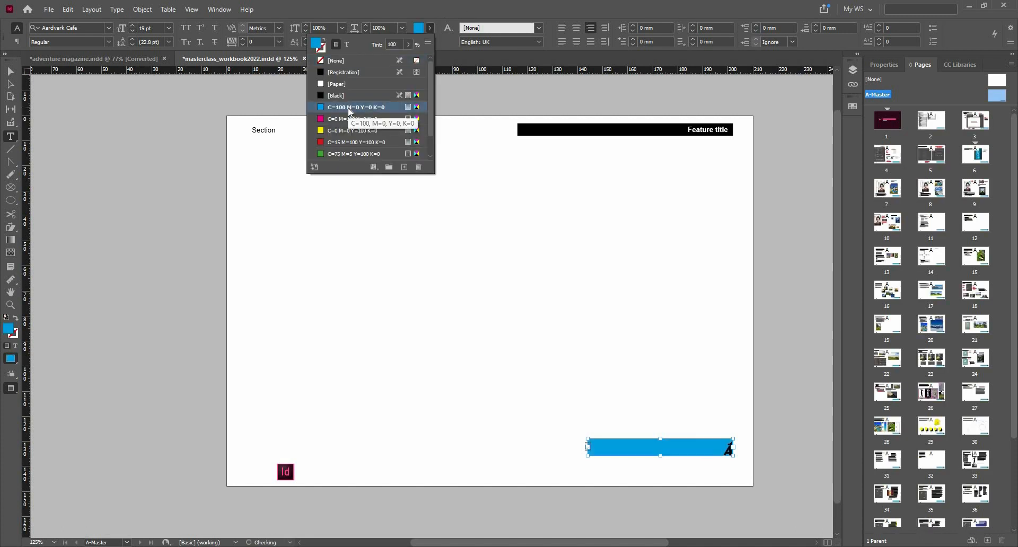
click(321, 65)
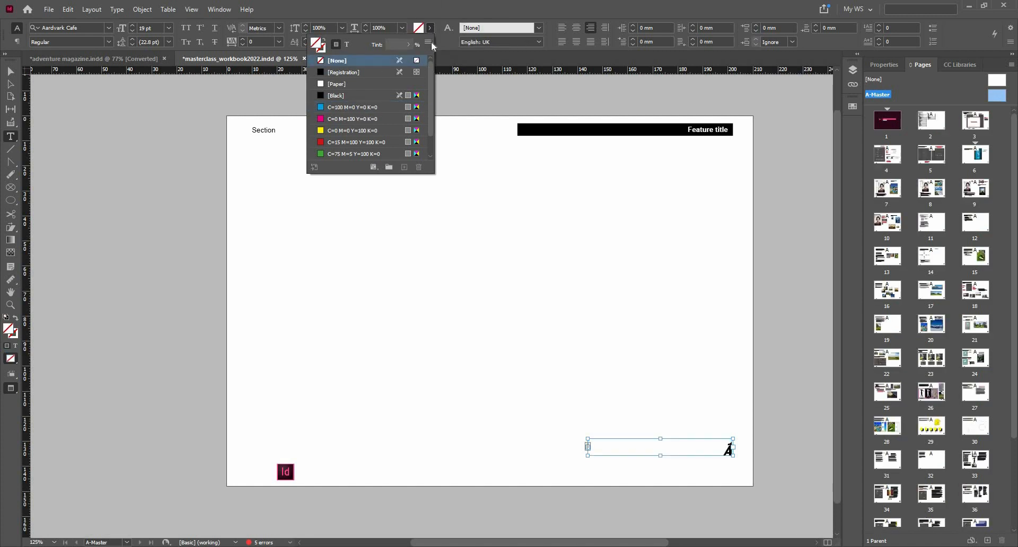
- Try a cyan and a magenta stroke on the page-number frame, and undo both stroke changes
click(430, 41)
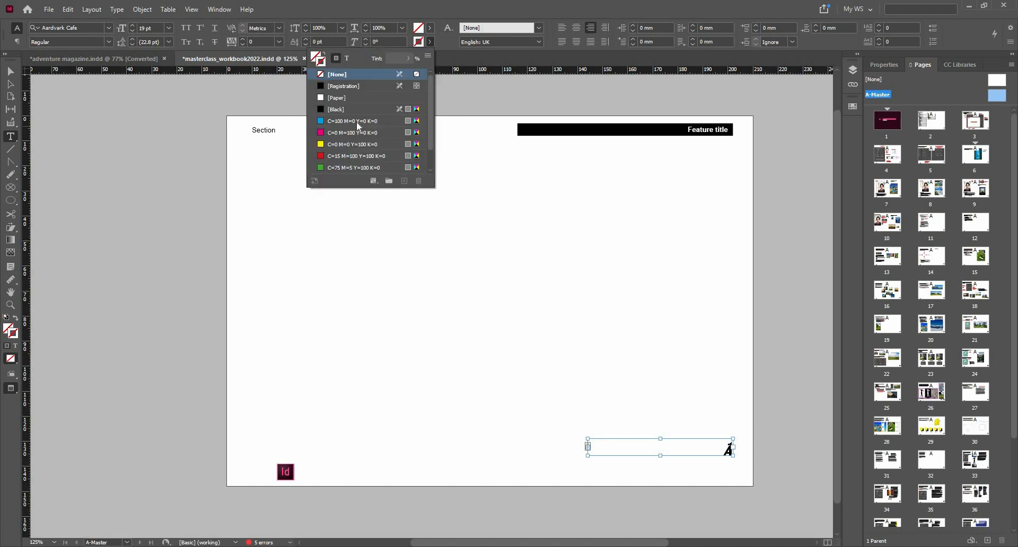
click(357, 122)
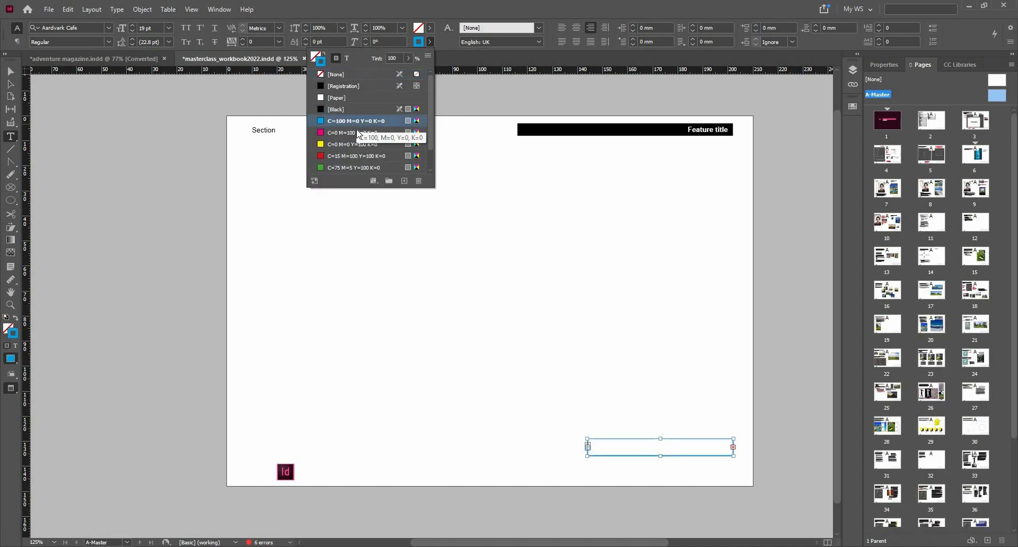
click(357, 133)
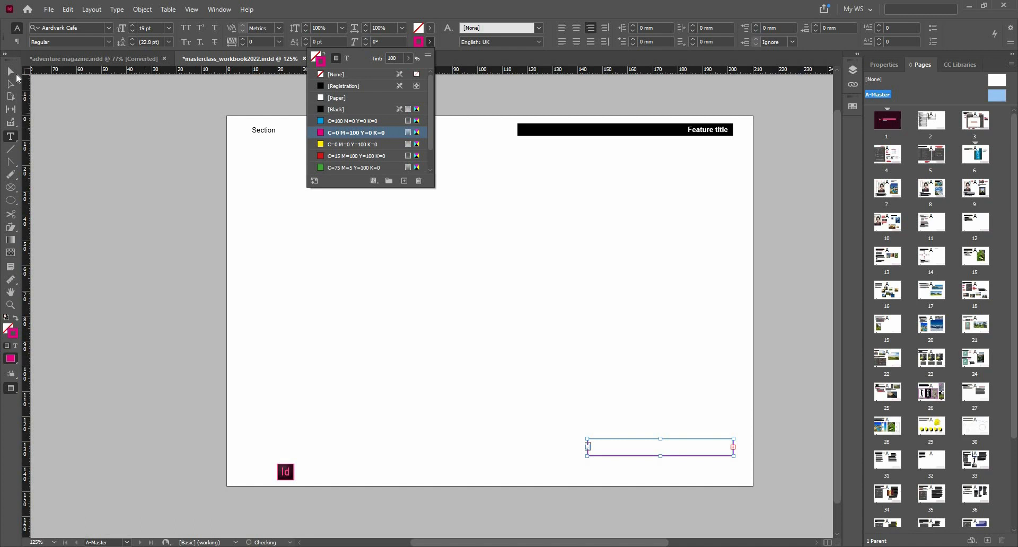
click(16, 73)
click(167, 119)
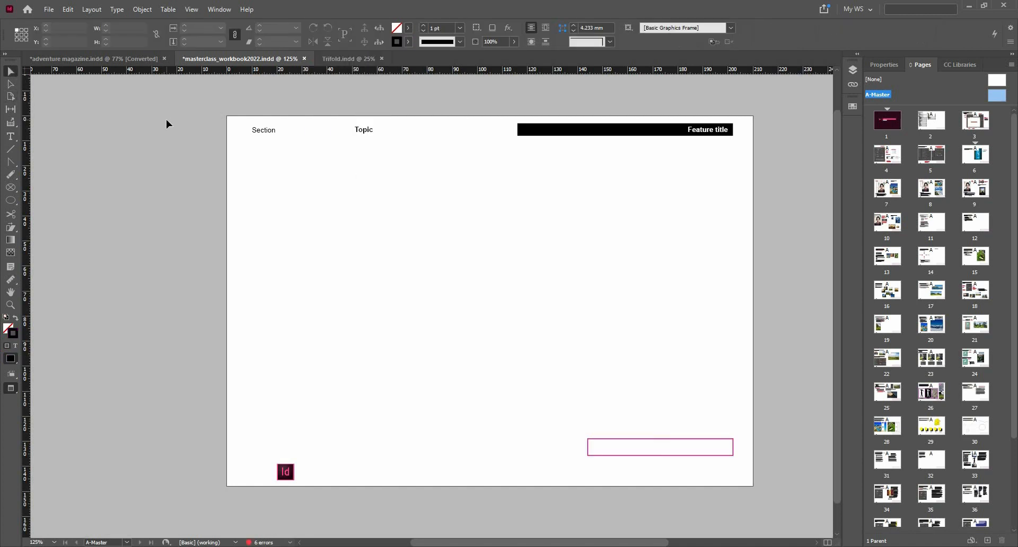
key(ctrl+z)
key(ctrl+z)
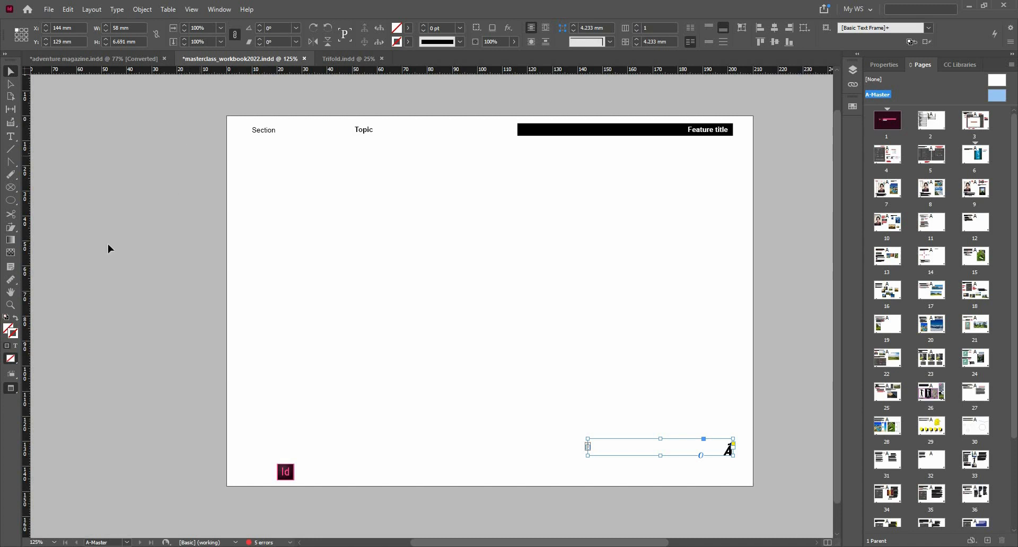
- Fill the page-number frame with C=100 M=0 Y=0 K=0 and move it up to about Y 114 mm
click(9, 330)
click(409, 28)
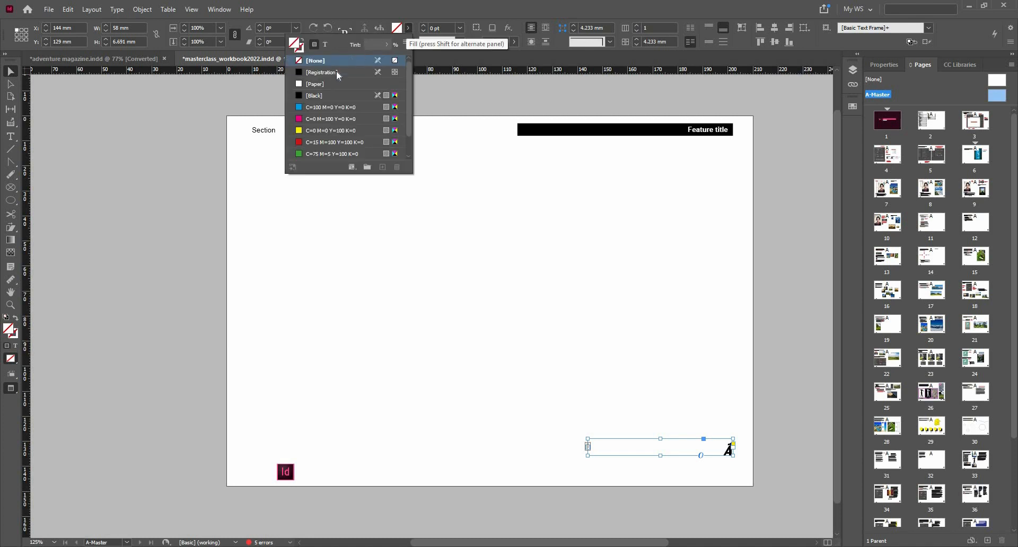
click(331, 107)
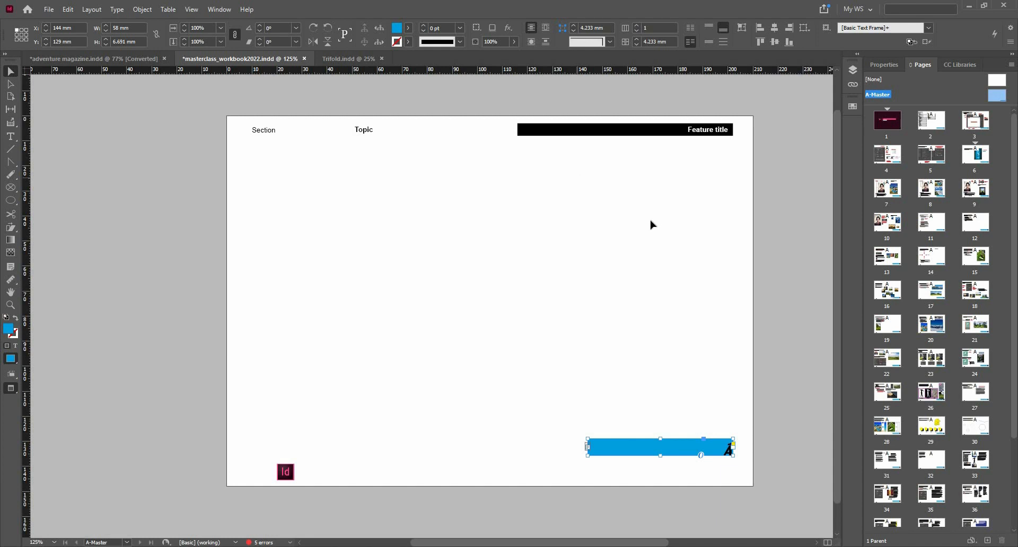
click(714, 441)
drag(714, 441, 713, 413)
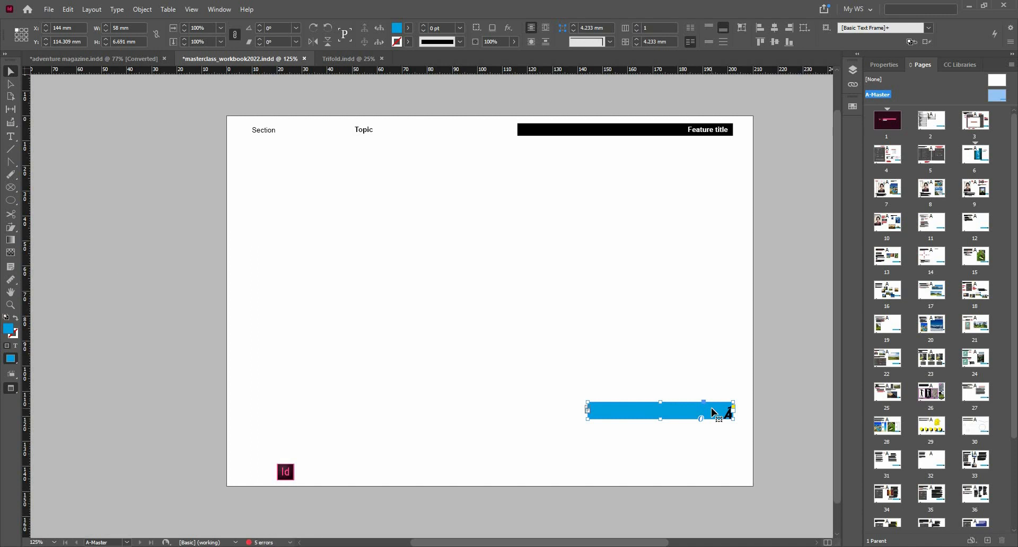
- Check how the page-number band overlaps the content on pages 17, 18, 21 and 22
double_click(939, 297)
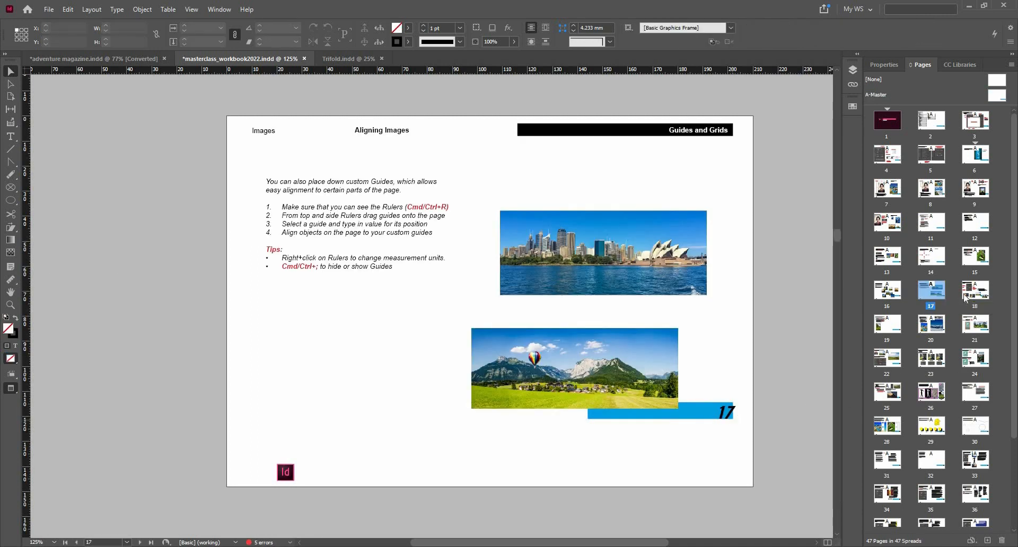
double_click(977, 292)
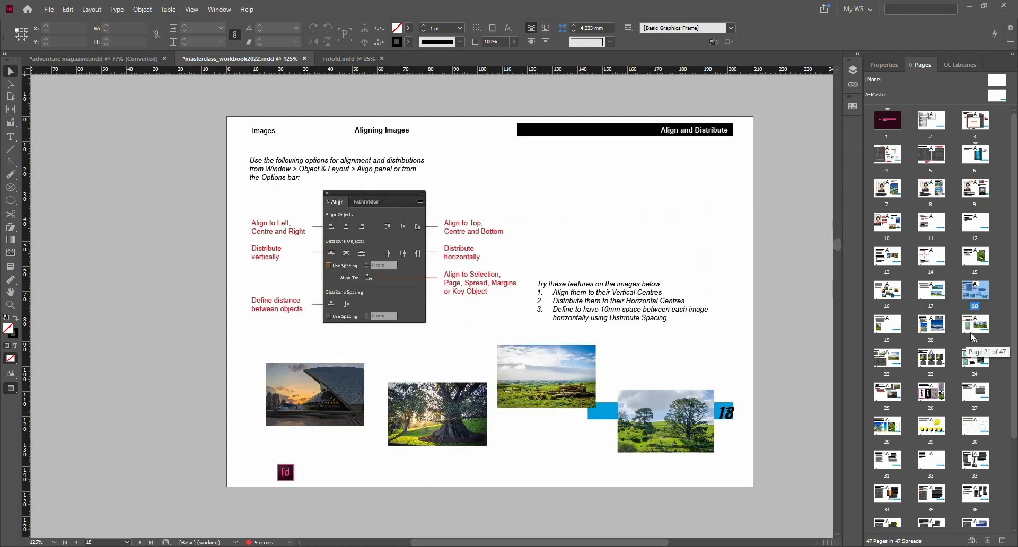
double_click(968, 332)
double_click(883, 368)
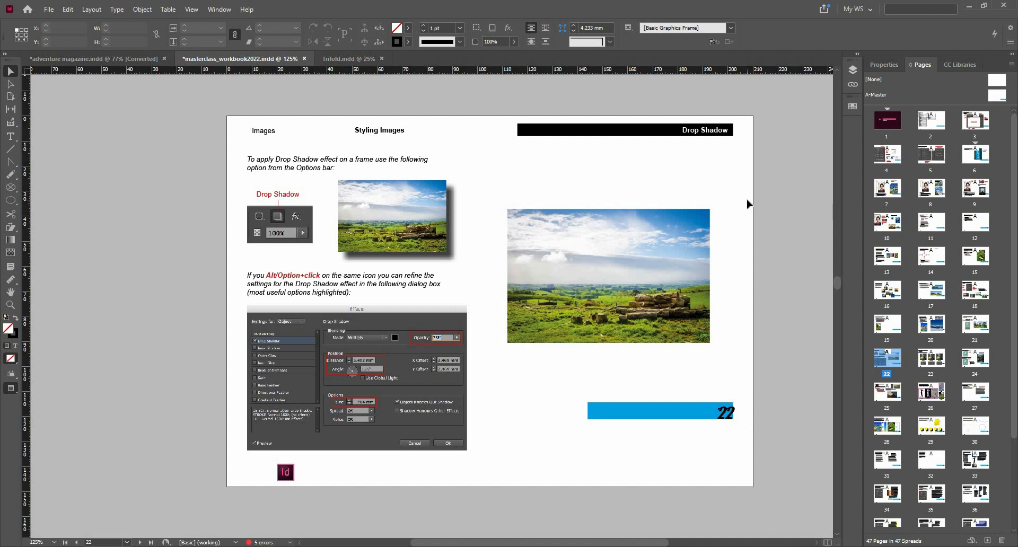
- On page 7, move the boat photo up and away from the page-number band to about X 116 mm, Y 28.4 mm
double_click(878, 192)
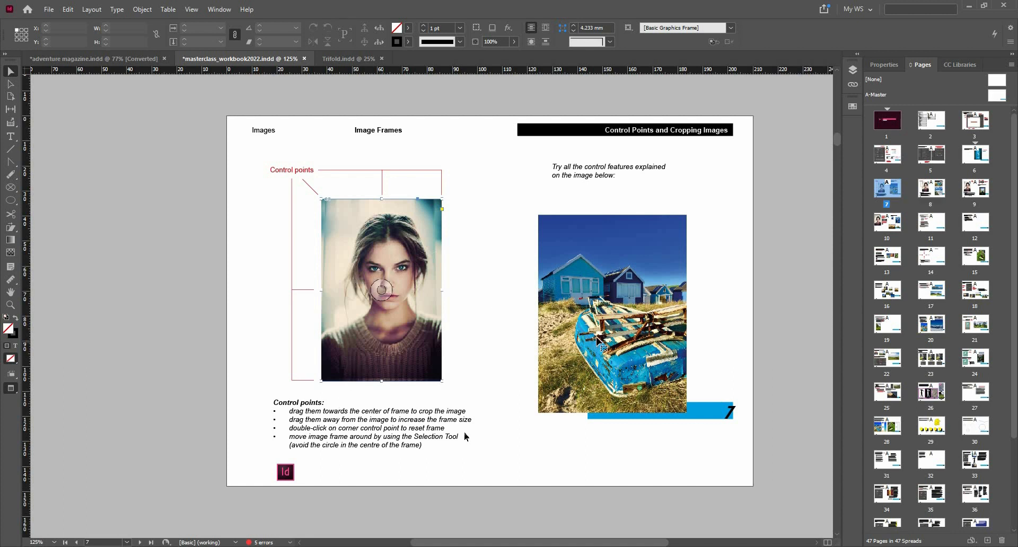
click(606, 313)
drag(606, 313, 581, 293)
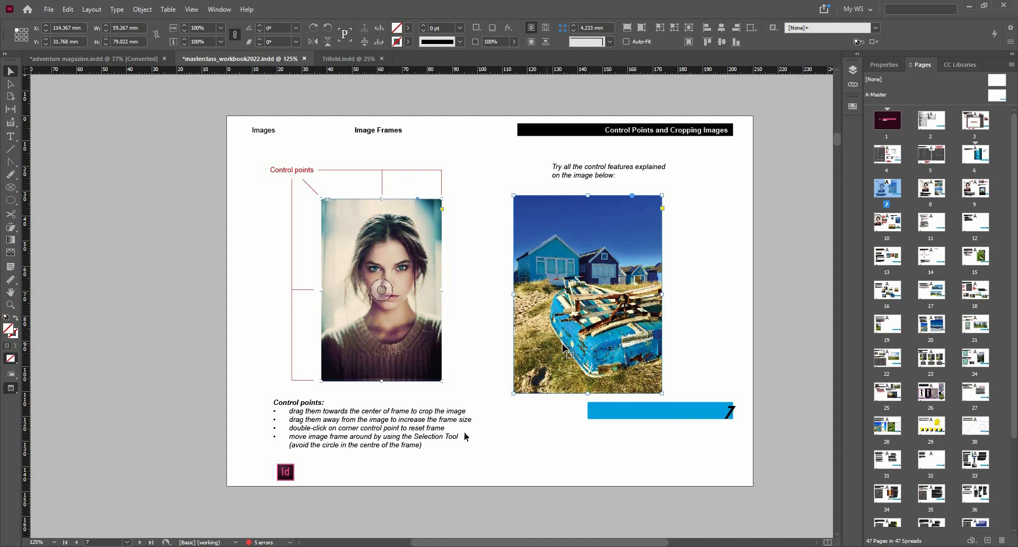
drag(562, 348, 587, 329)
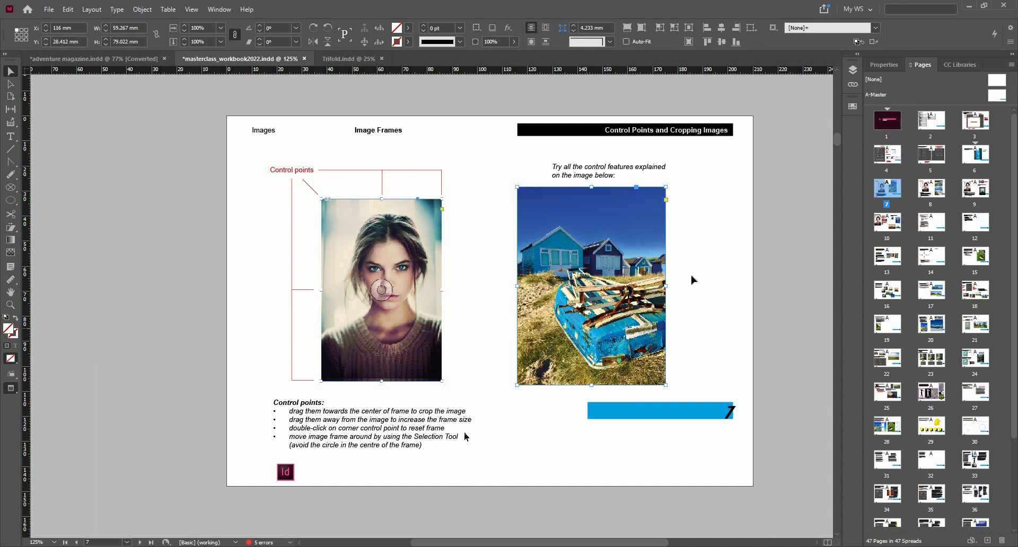
click(694, 402)
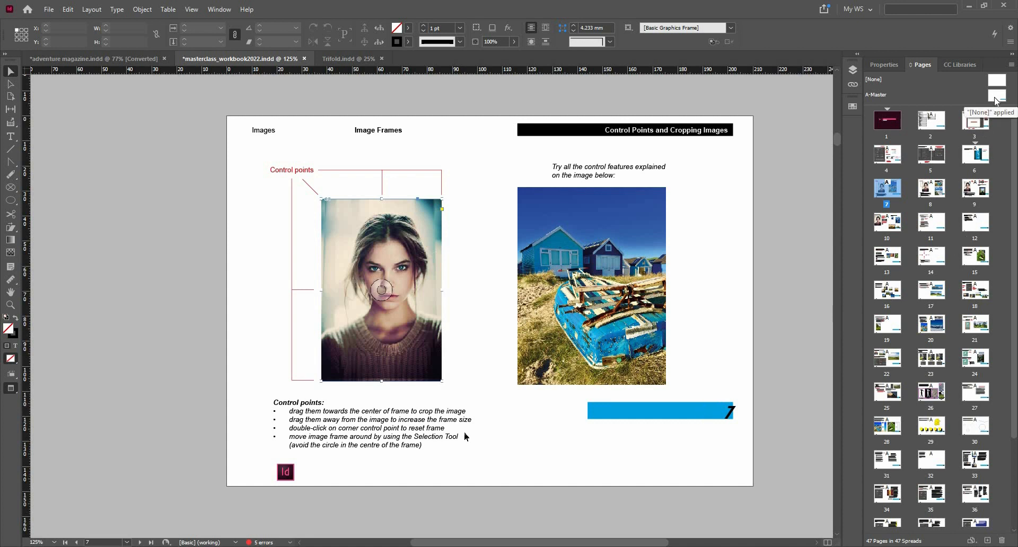
- Open the A-Master parent page and display the document's layers
double_click(898, 96)
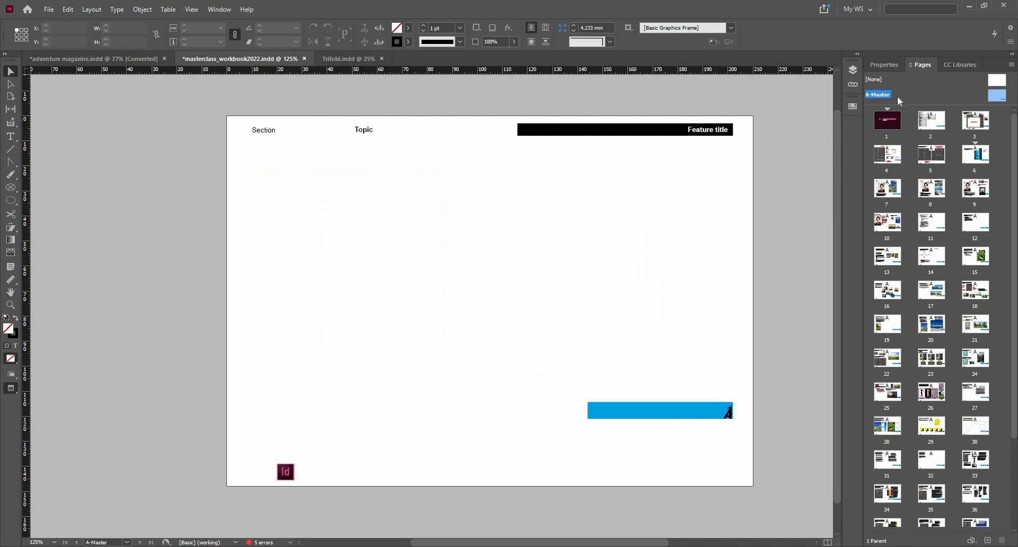
click(850, 70)
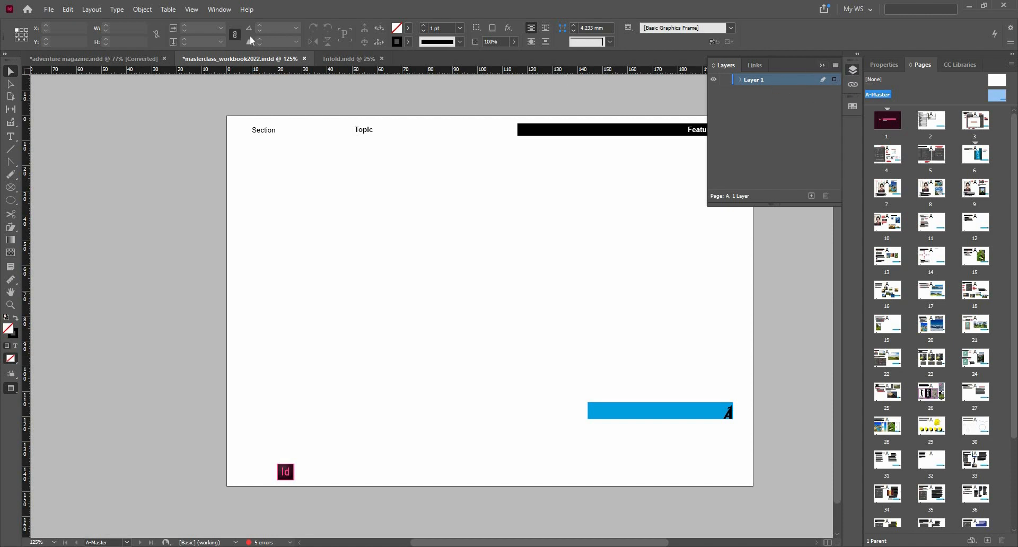
click(219, 10)
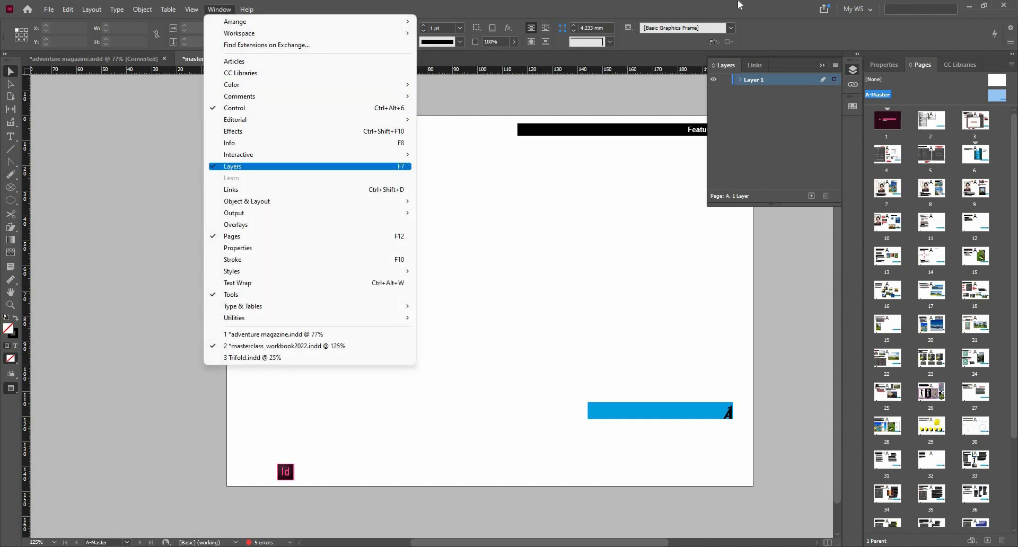
click(822, 65)
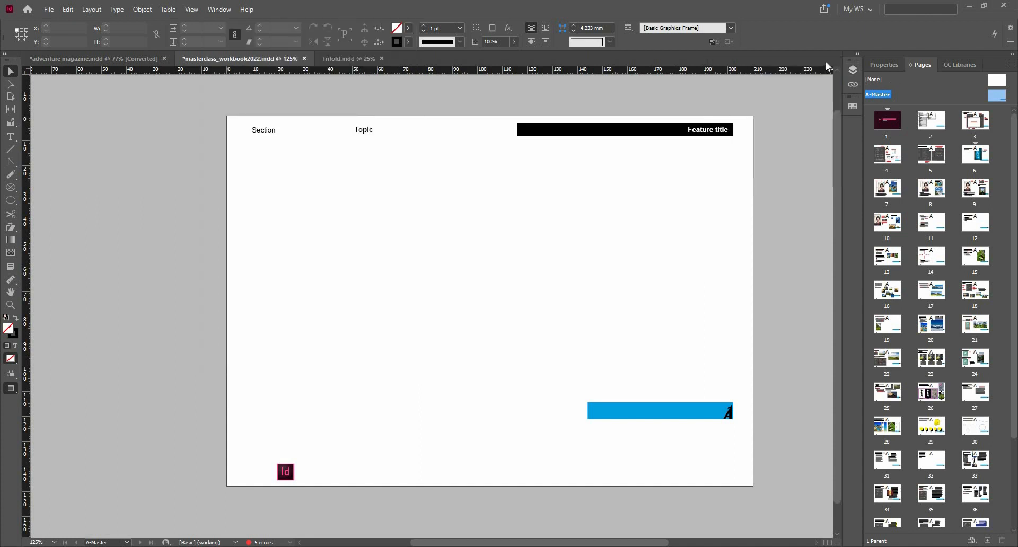
key(F7)
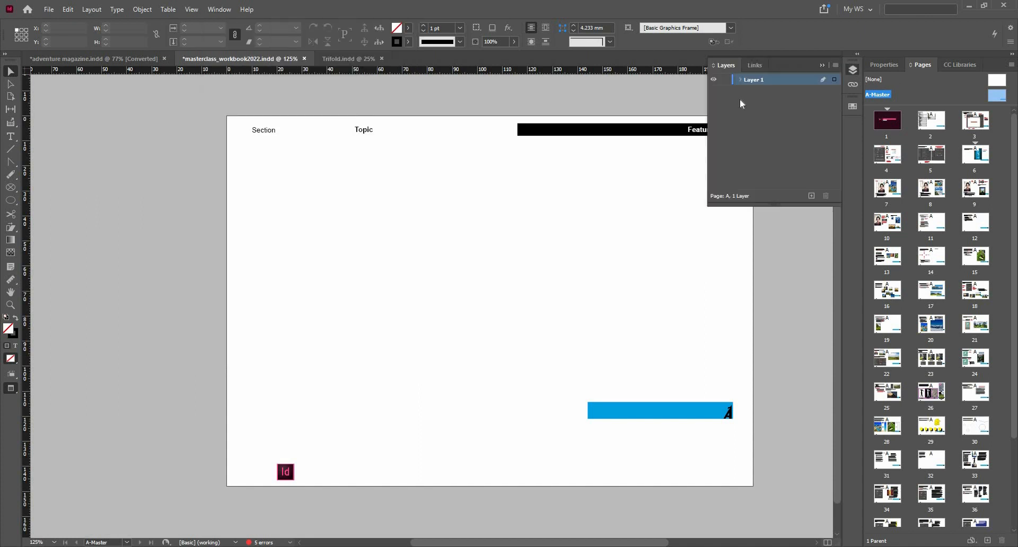
- Add a new layer above Layer 1 and name it Master Elements
click(811, 196)
double_click(757, 88)
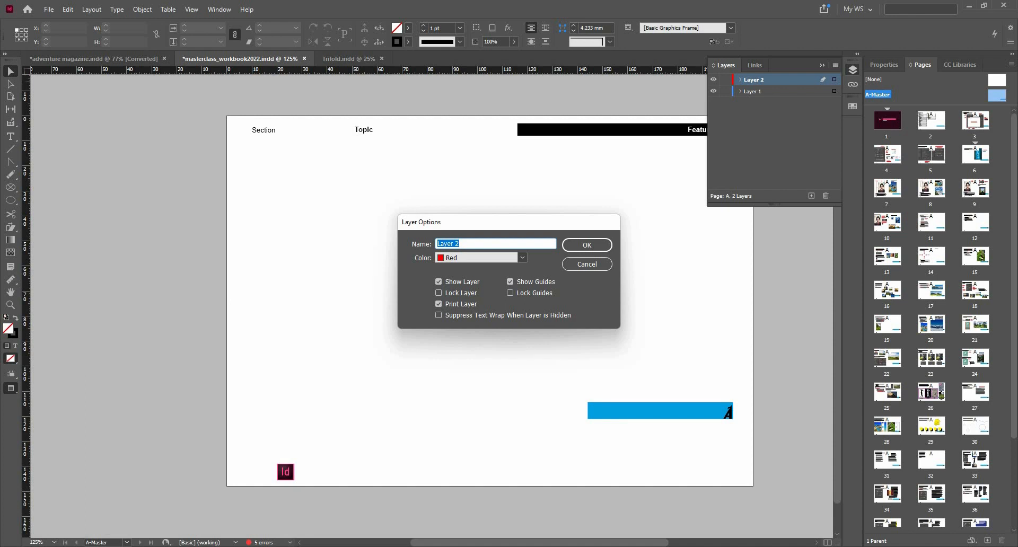
text(Master Elements)
key(Return)
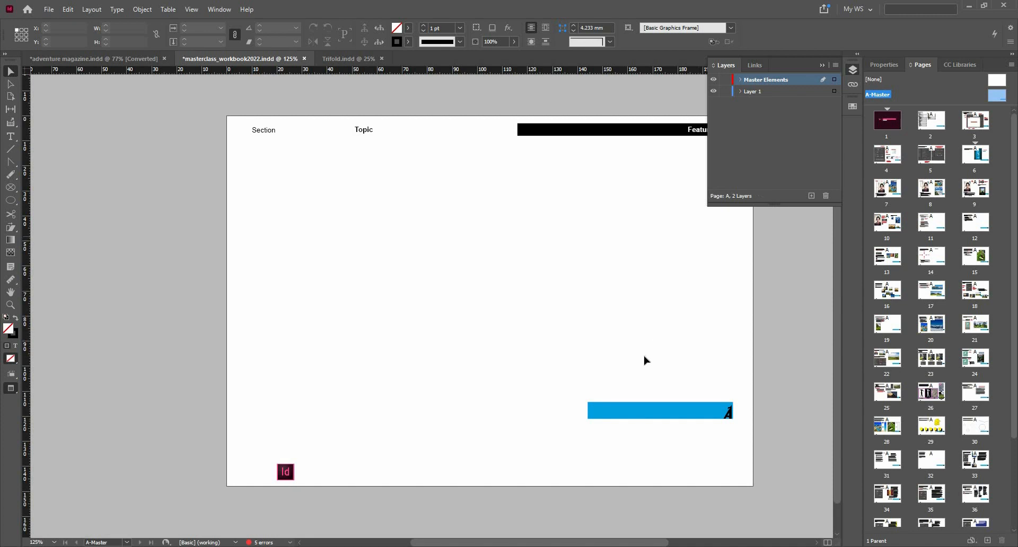
- Move the A-Master page-number frame from Layer 1 to the Master Elements layer and check that layer's contents
click(699, 405)
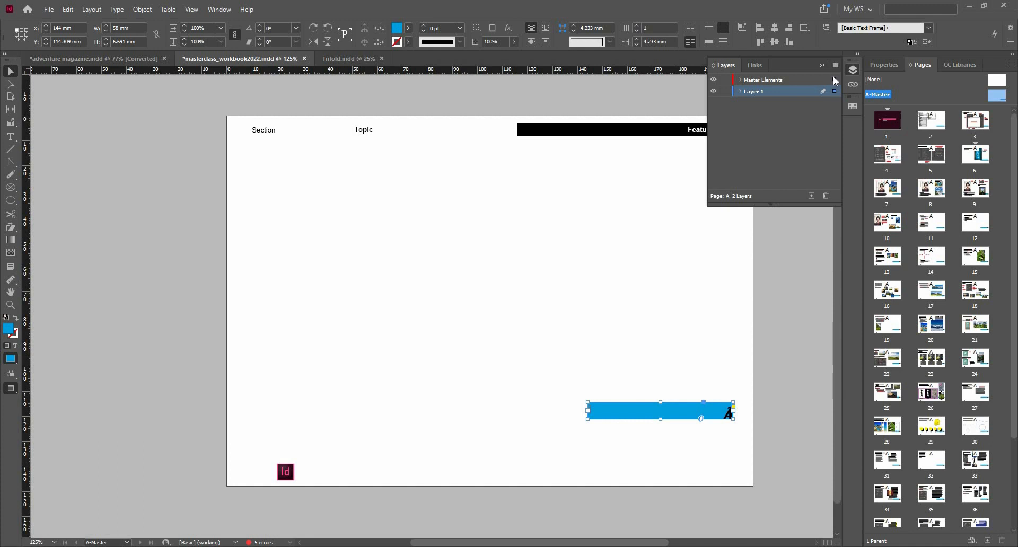
drag(834, 91, 834, 80)
click(660, 339)
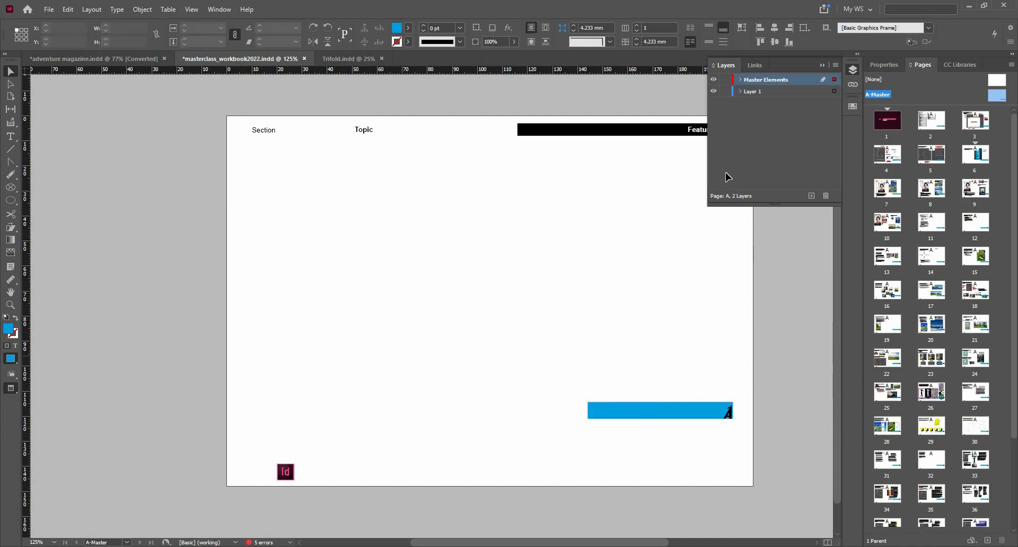
click(741, 80)
click(739, 79)
click(739, 80)
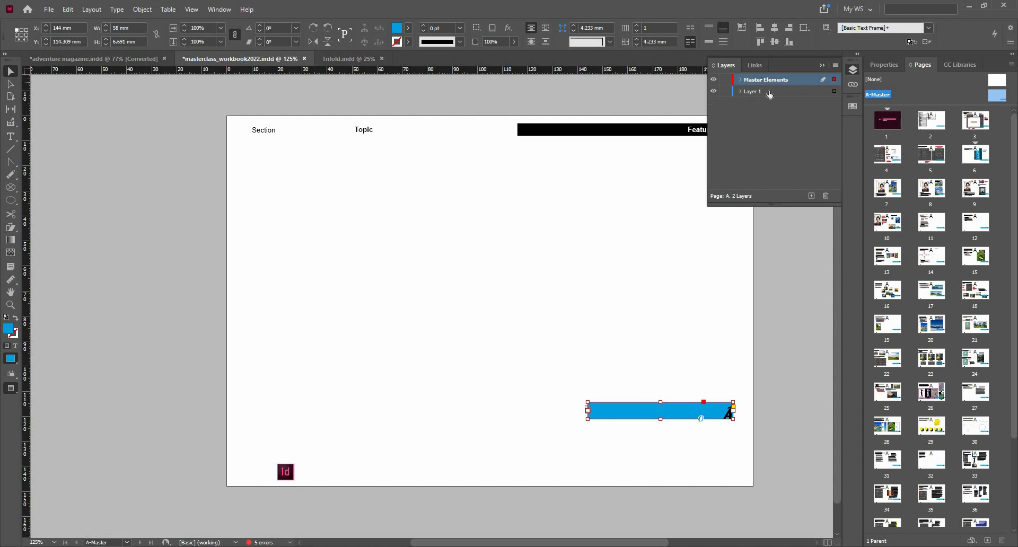
- On page 7, move the boat photo so it overlaps the page-number band, to about X 124.2 mm, Y 52.3 mm
click(739, 79)
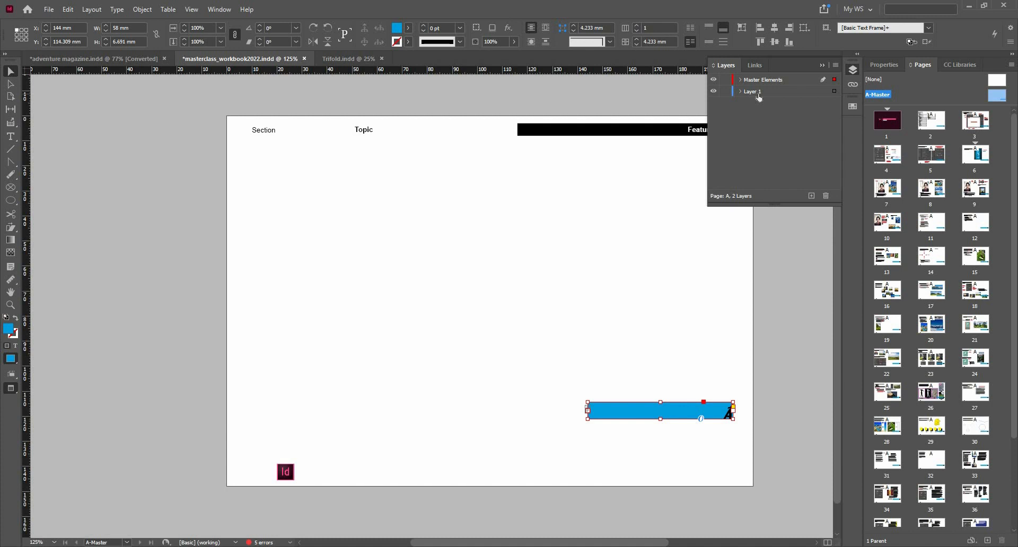
double_click(887, 188)
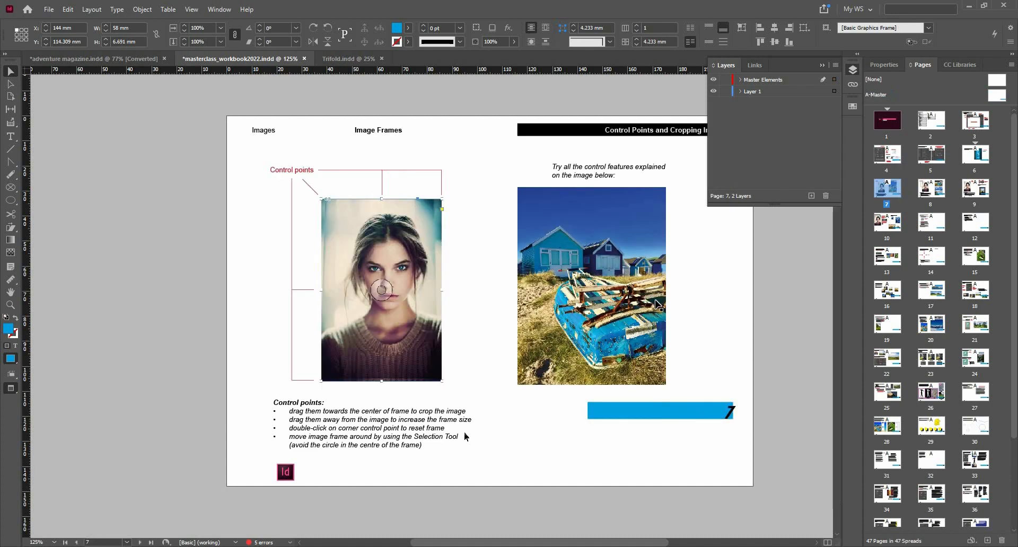
drag(630, 290, 650, 350)
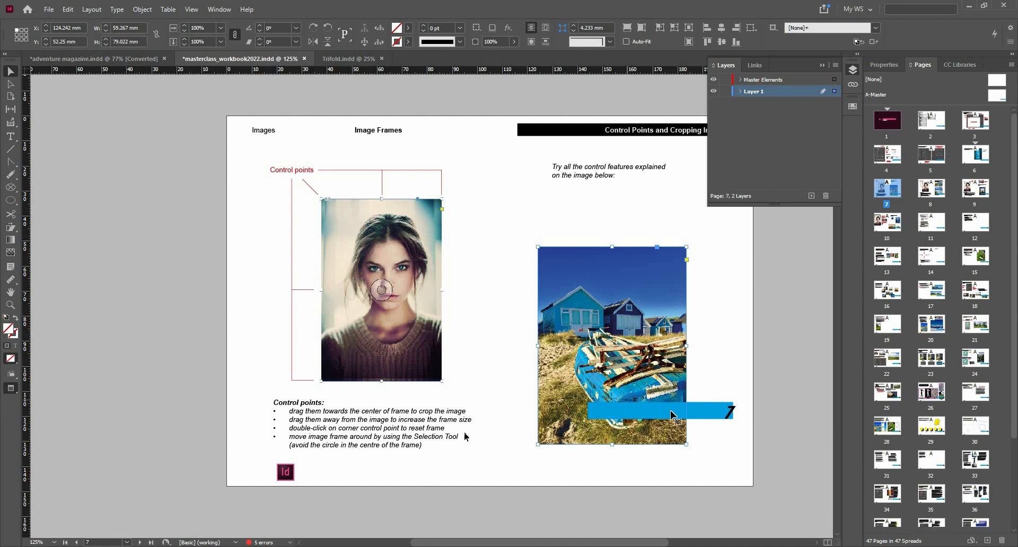
- Override page 7's page-number frame and move it together with the boat photo, placing the frame at about X 124.8 mm, Y 118 mm
shift+click(701, 415)
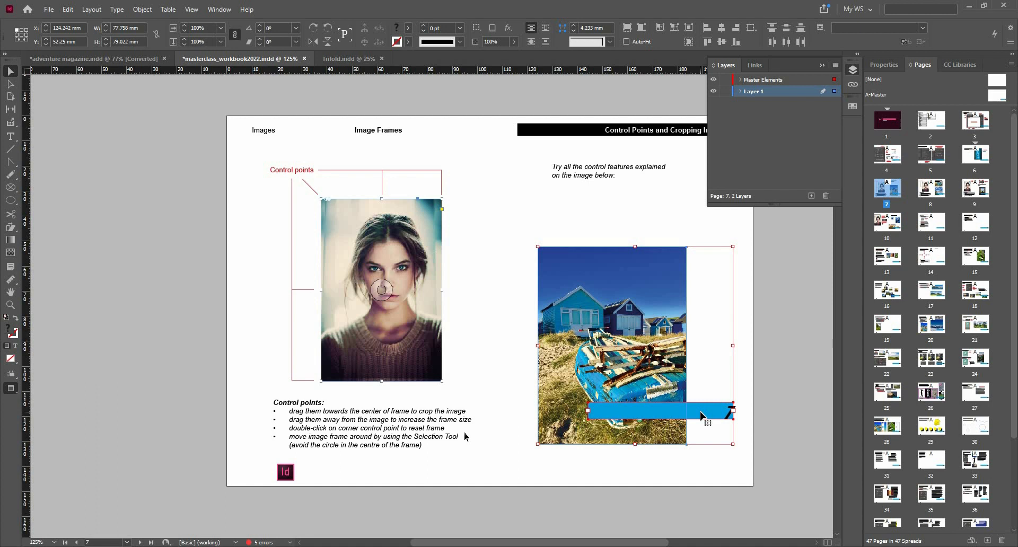
drag(701, 416, 672, 423)
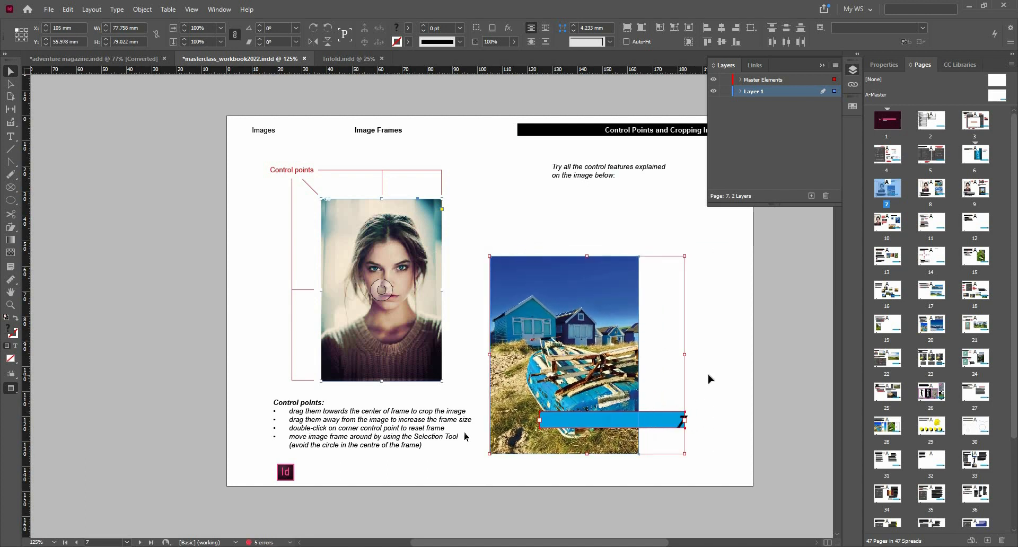
- Move page 7's boat photo clear of the page-number band to about X 139.3 mm, Y 34.5 mm, and compare the band on page 8
drag(587, 354, 831, 299)
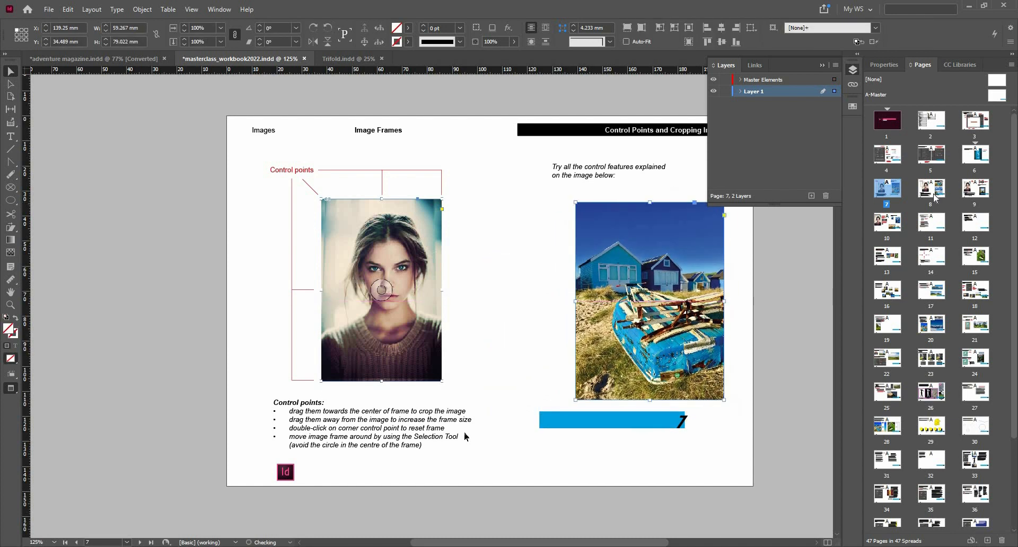
key(shift+Page_Down)
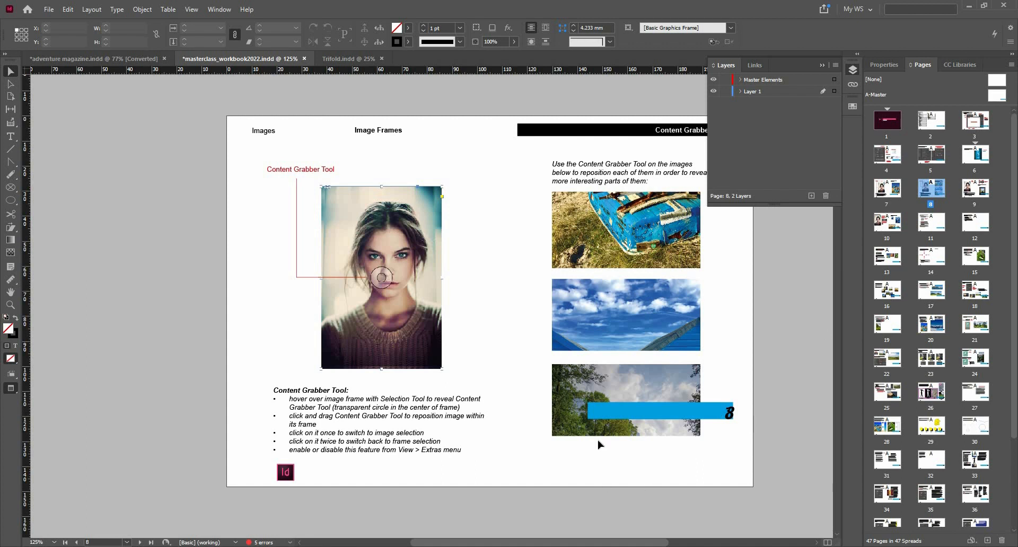
key(shift+Page_Up)
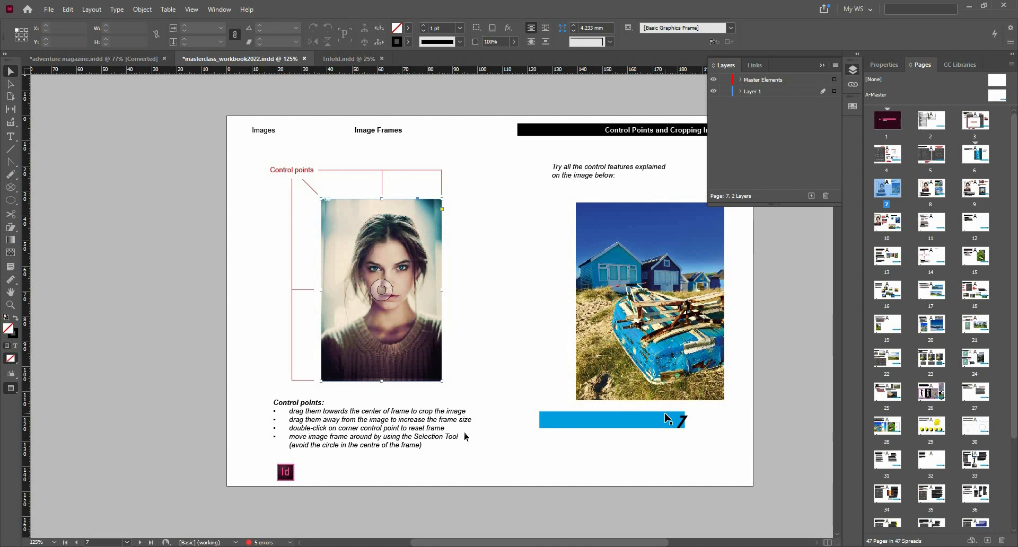
- Set the A-Master page-number frame's fill to [None] and check the result on pages 7 and 8
double_click(1001, 99)
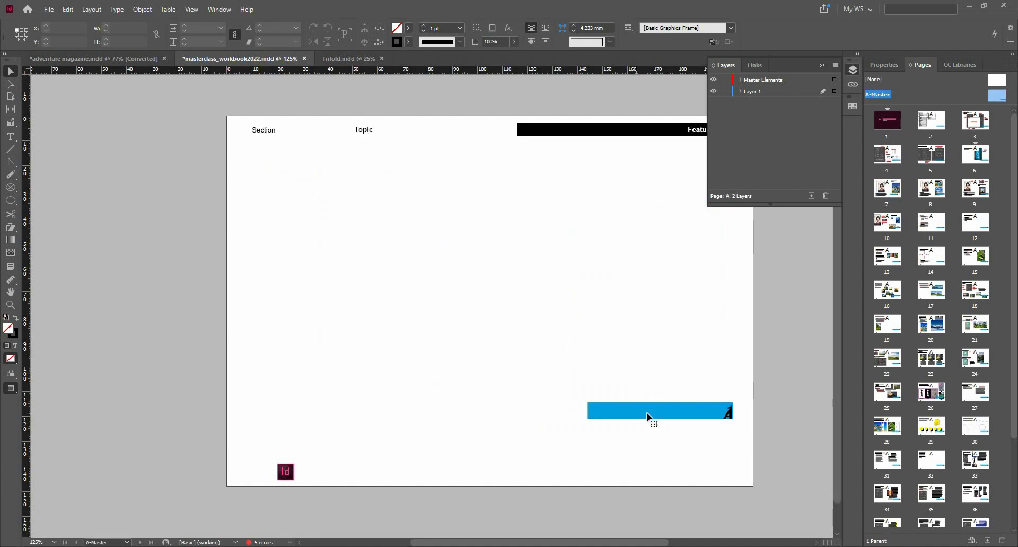
click(650, 421)
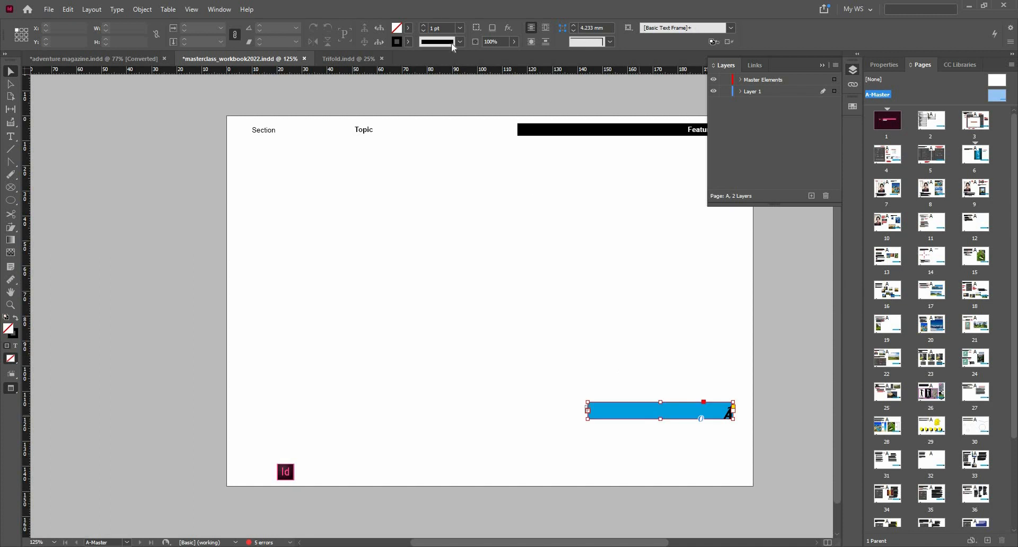
click(408, 28)
click(328, 61)
click(502, 188)
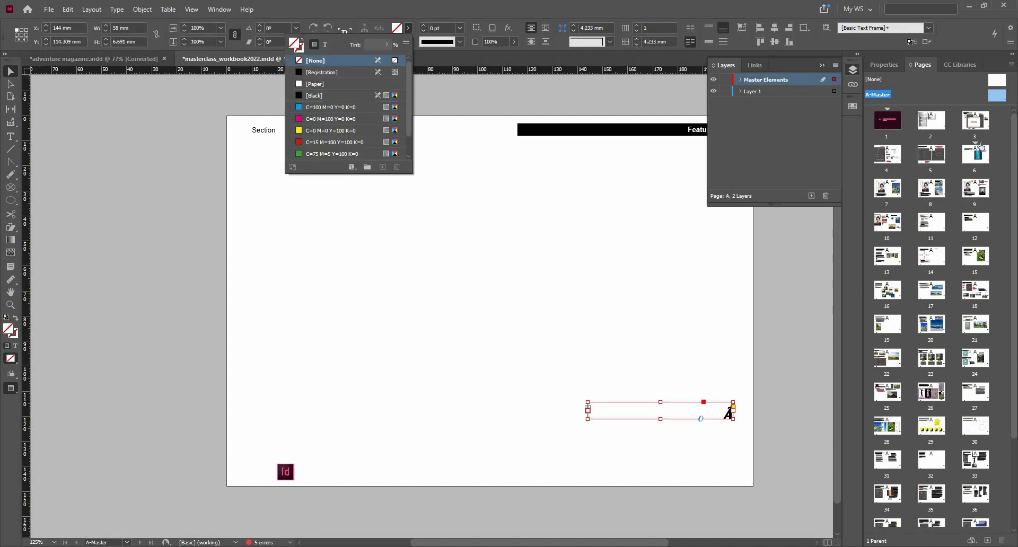
click(887, 197)
double_click(887, 197)
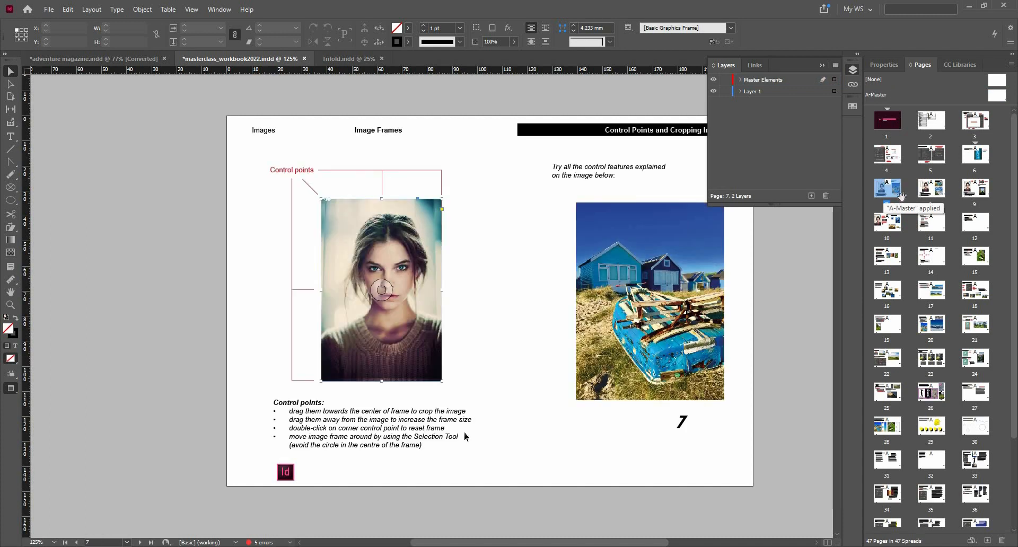
double_click(940, 197)
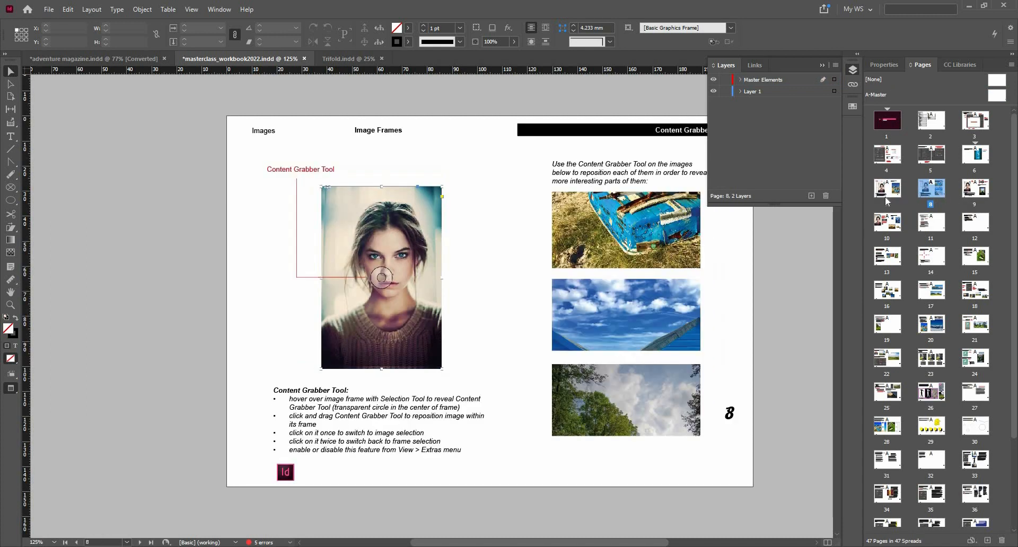
- On page 7, fill the overridden page-number frame with the C=100 M=0 Y=0 K=0 swatch
double_click(885, 195)
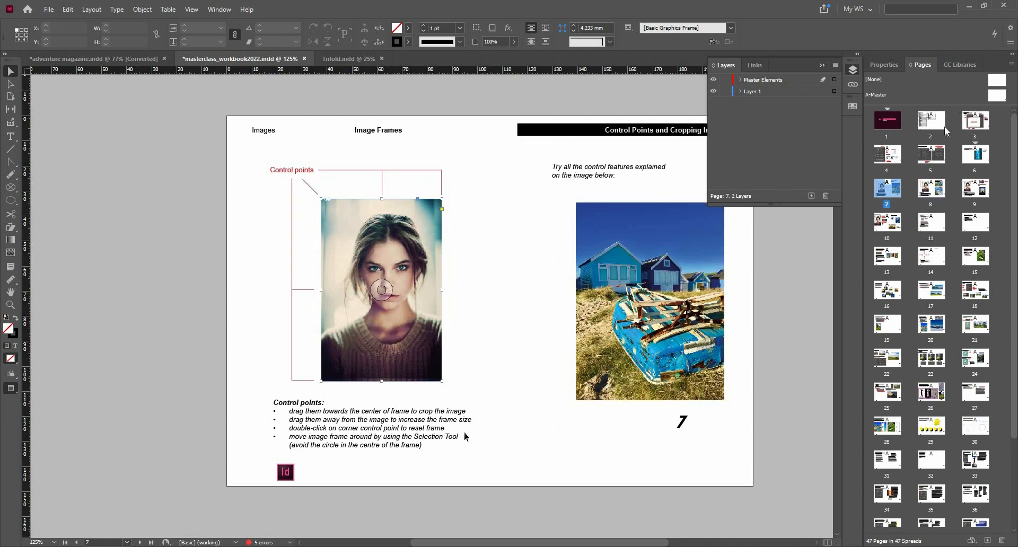
click(680, 422)
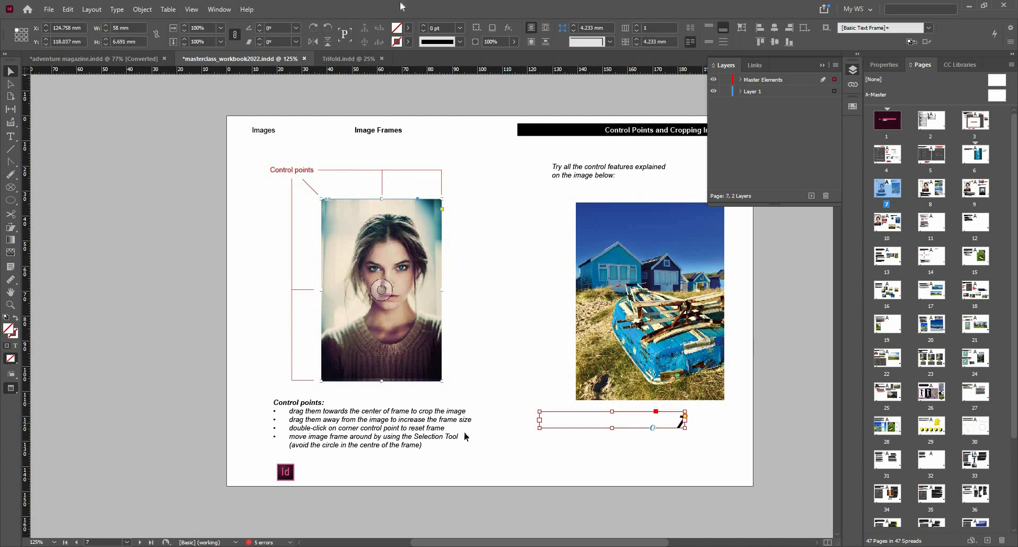
click(408, 28)
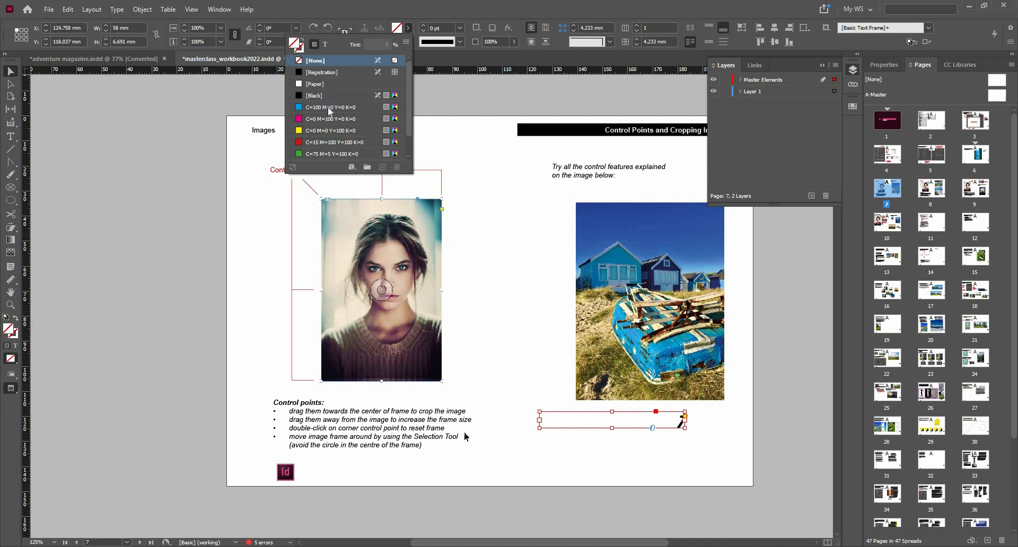
click(329, 107)
click(719, 433)
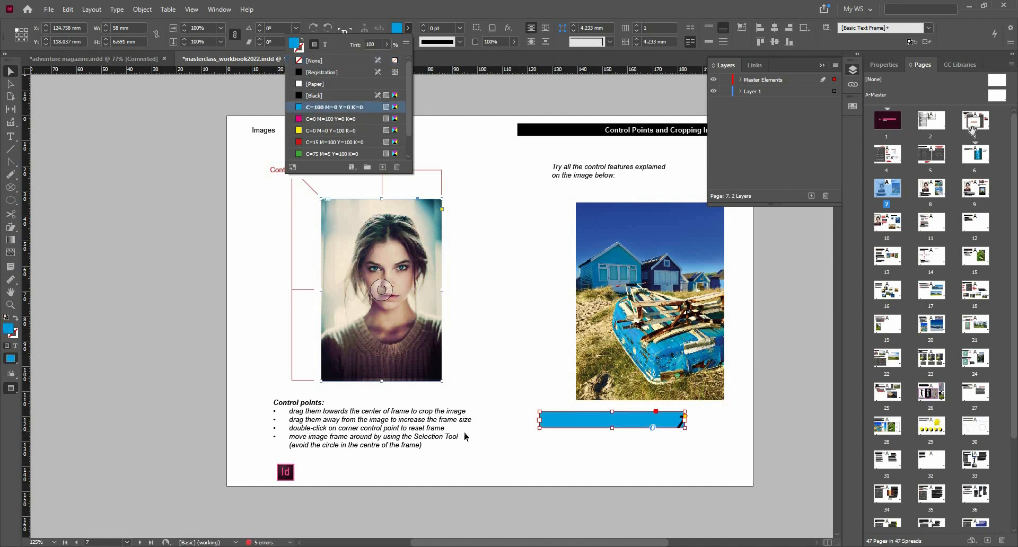
- Compare the page-number frame on the A-Master parent page with those on pages 8 and 7
double_click(993, 97)
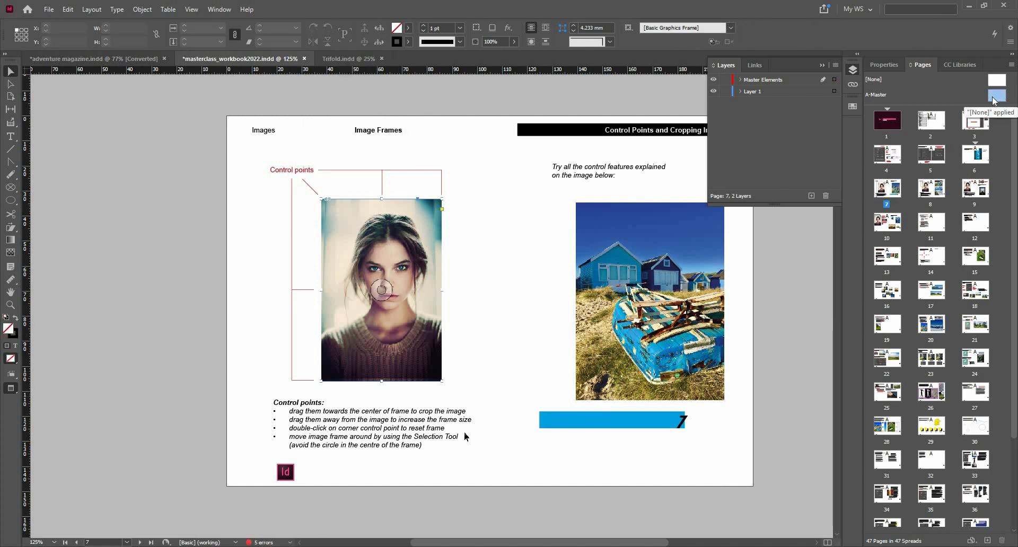
click(732, 419)
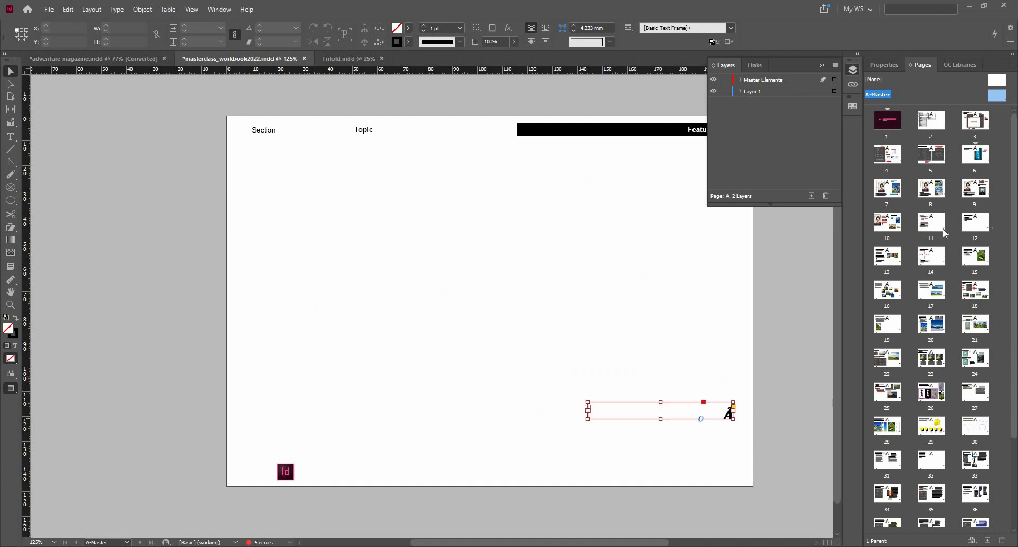
click(931, 222)
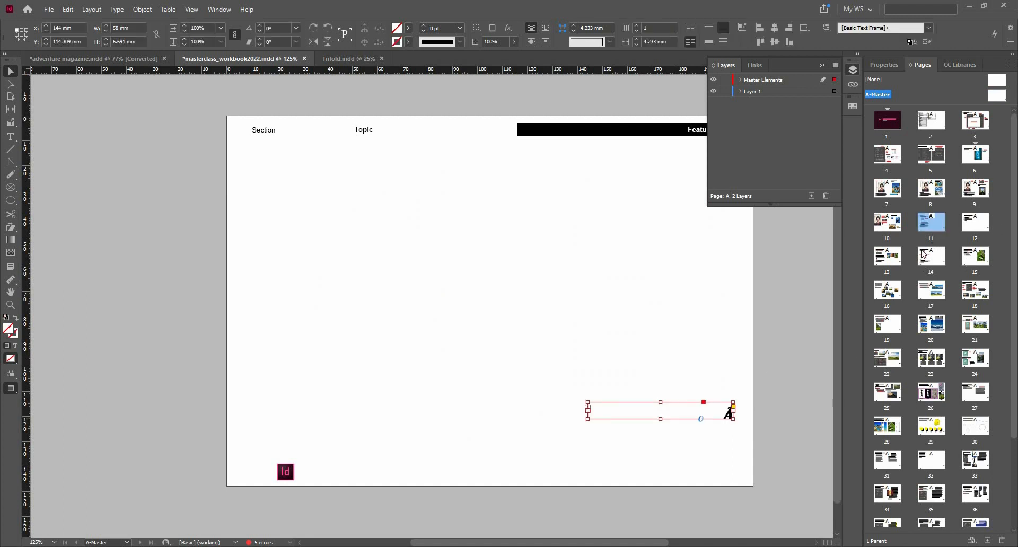
double_click(937, 190)
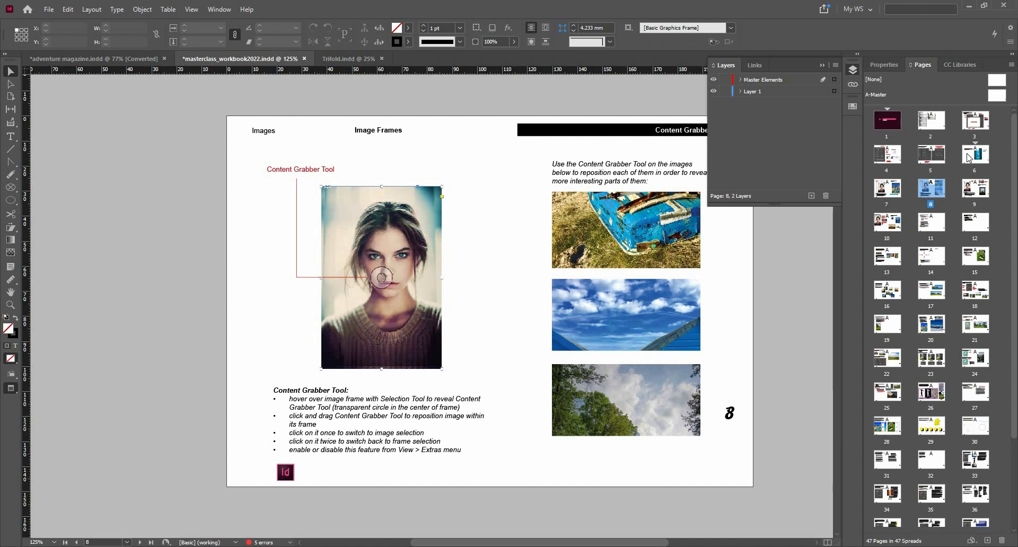
right_click(888, 198)
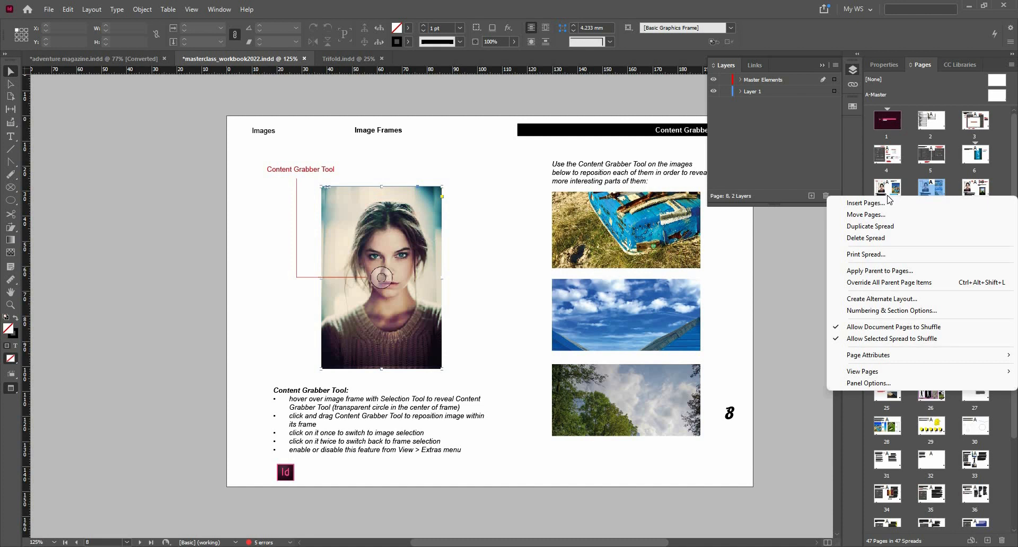
key(Escape)
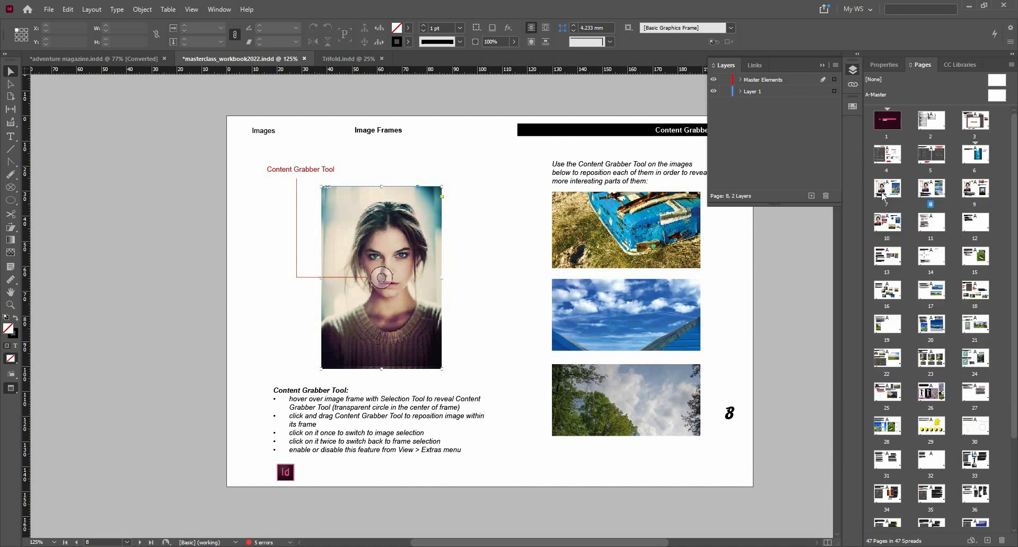
double_click(885, 195)
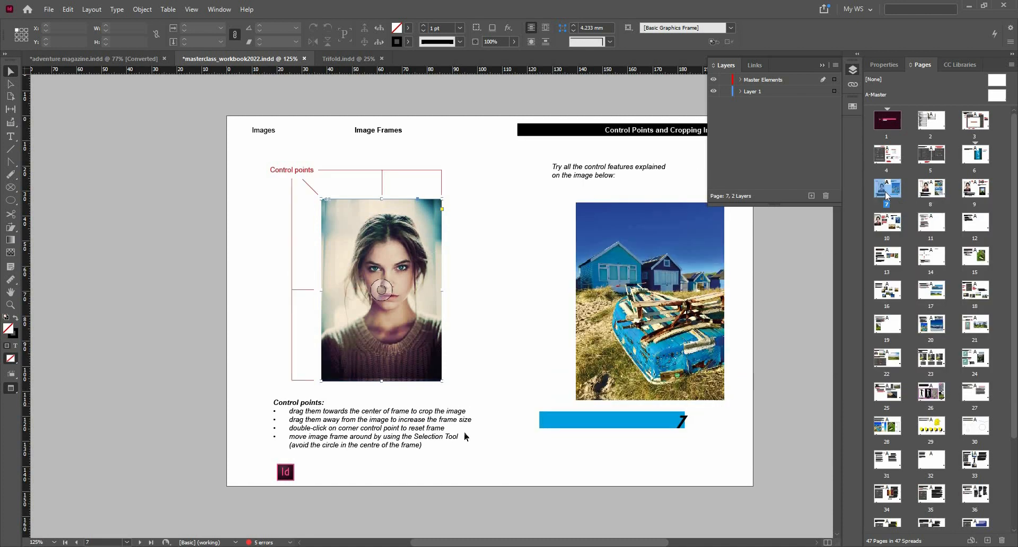
- Reapply the A-Master parent to page 7
right_click(890, 186)
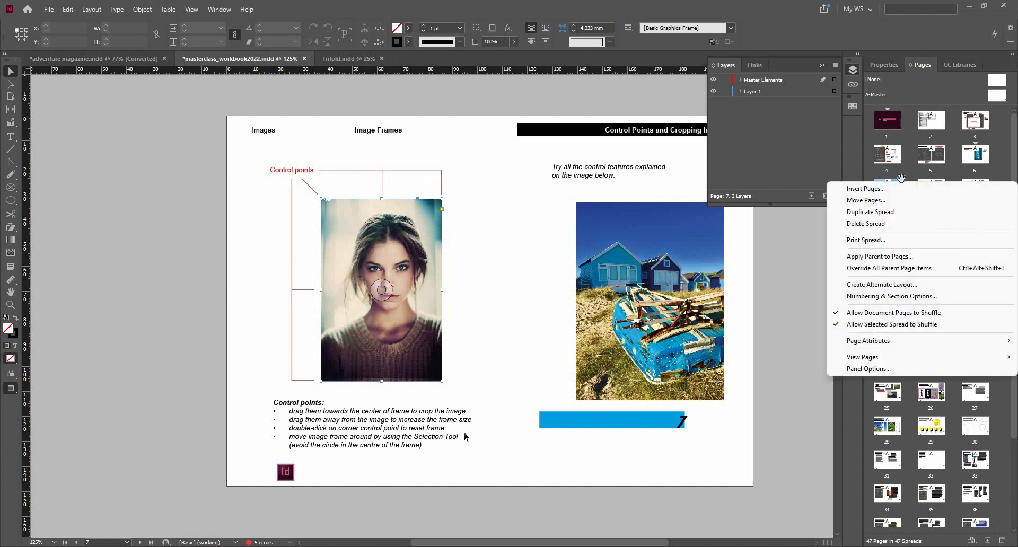
key(Escape)
right_click(895, 205)
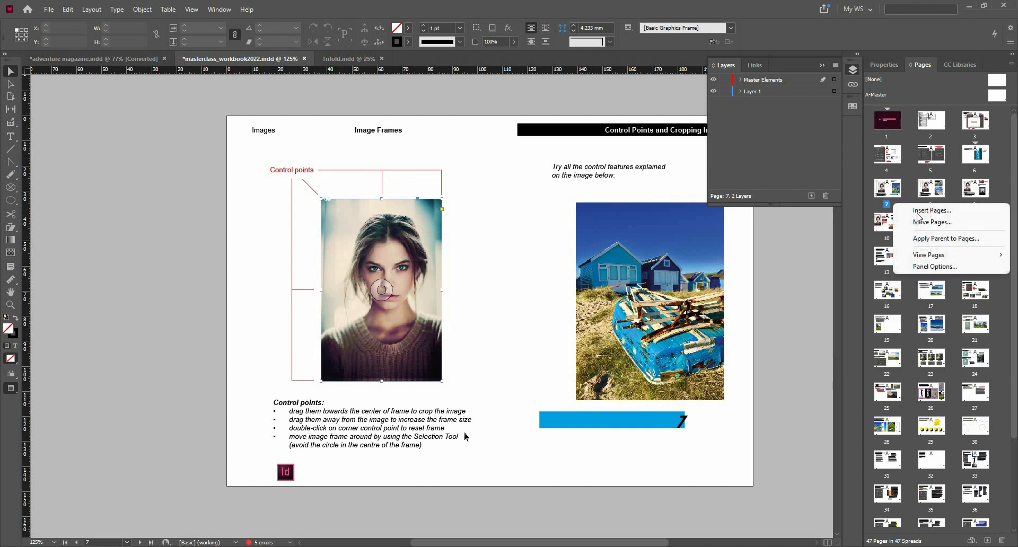
click(940, 239)
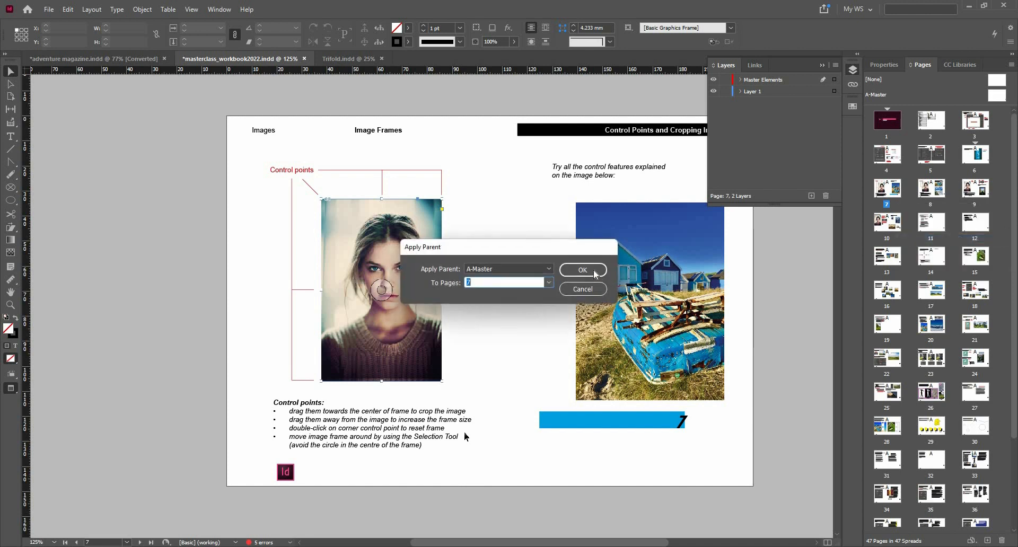
click(595, 273)
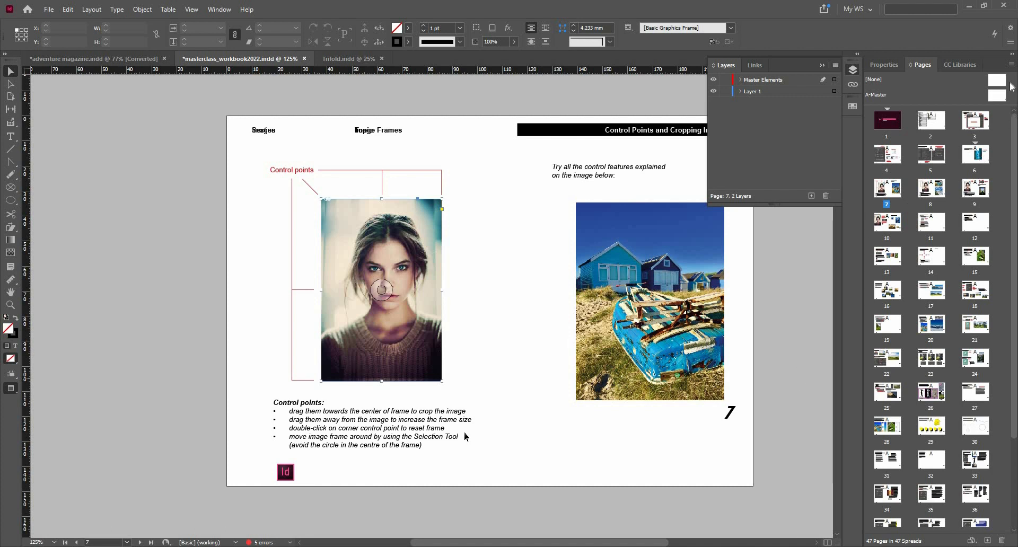
- Switch page 7 back and forth between the [None] and A-Master parents, finishing with A-Master applied
drag(996, 96, 892, 200)
click(998, 86)
drag(999, 87, 887, 207)
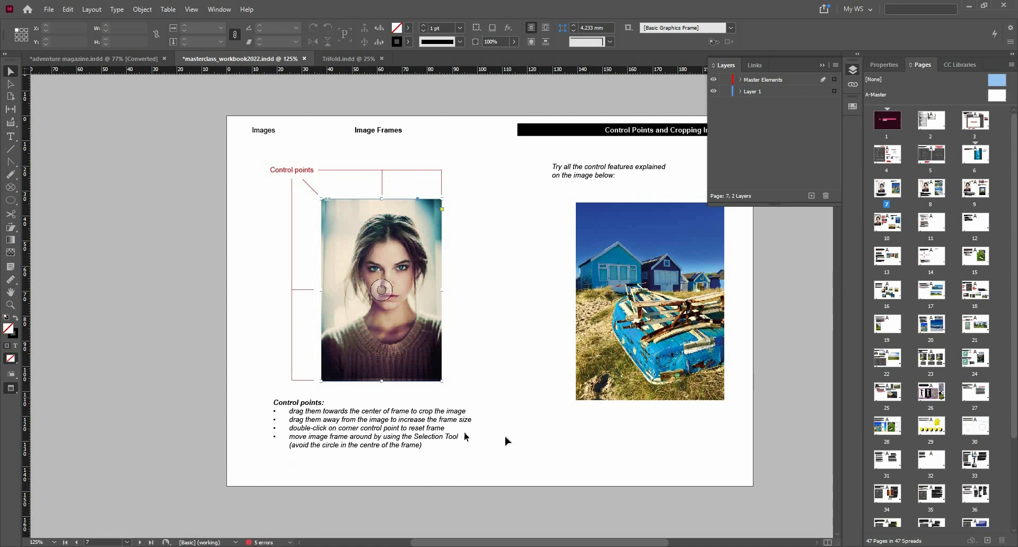
click(998, 97)
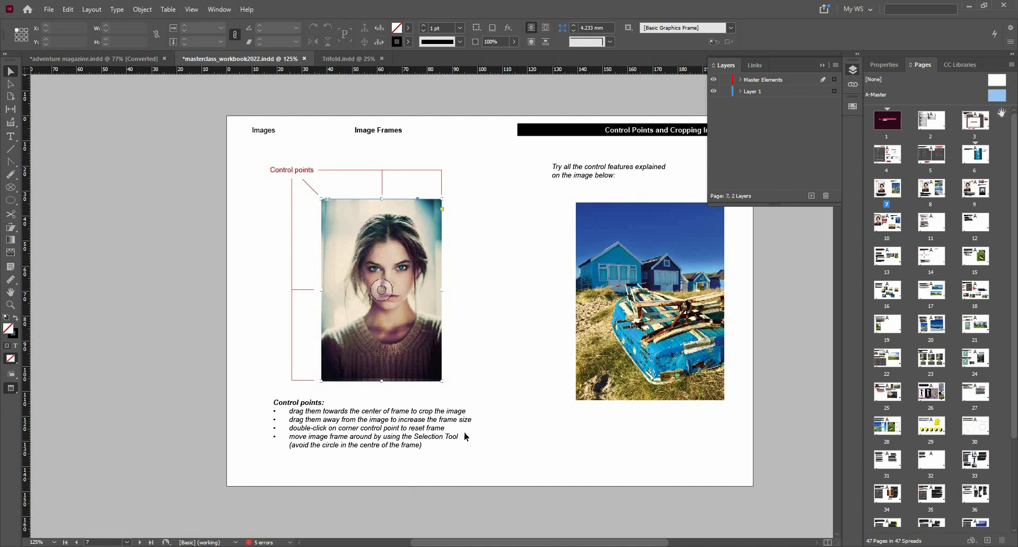
drag(998, 98, 889, 197)
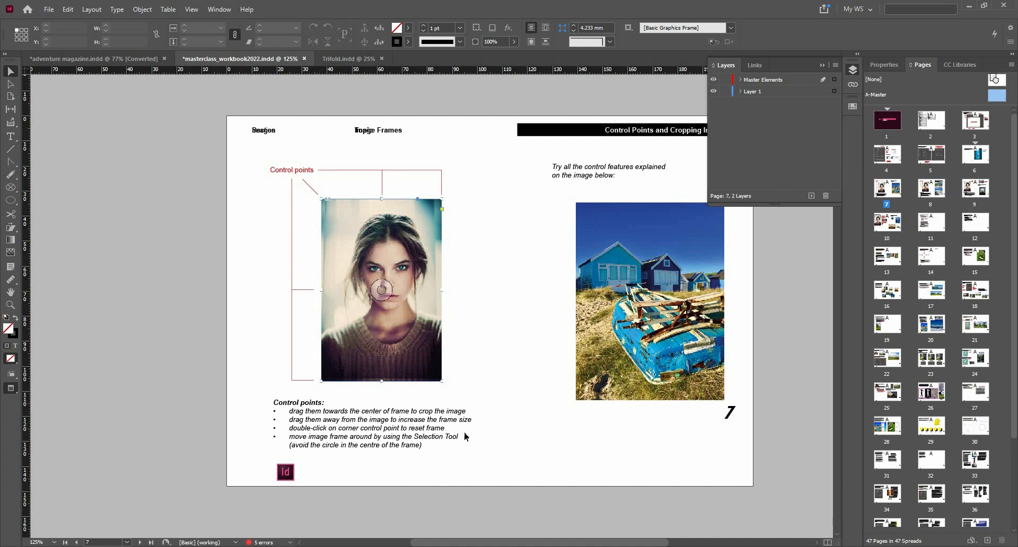
drag(995, 81, 892, 200)
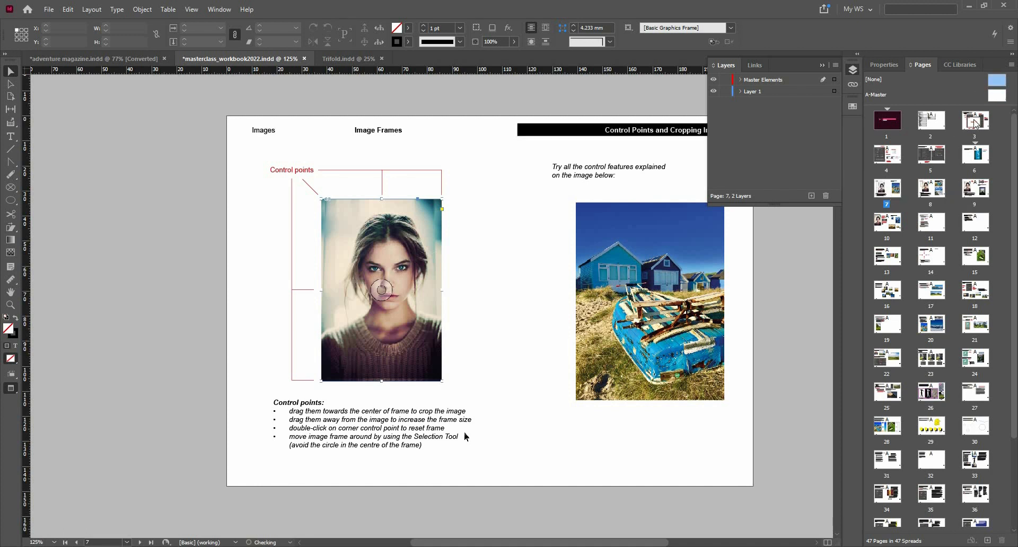
drag(997, 100, 881, 202)
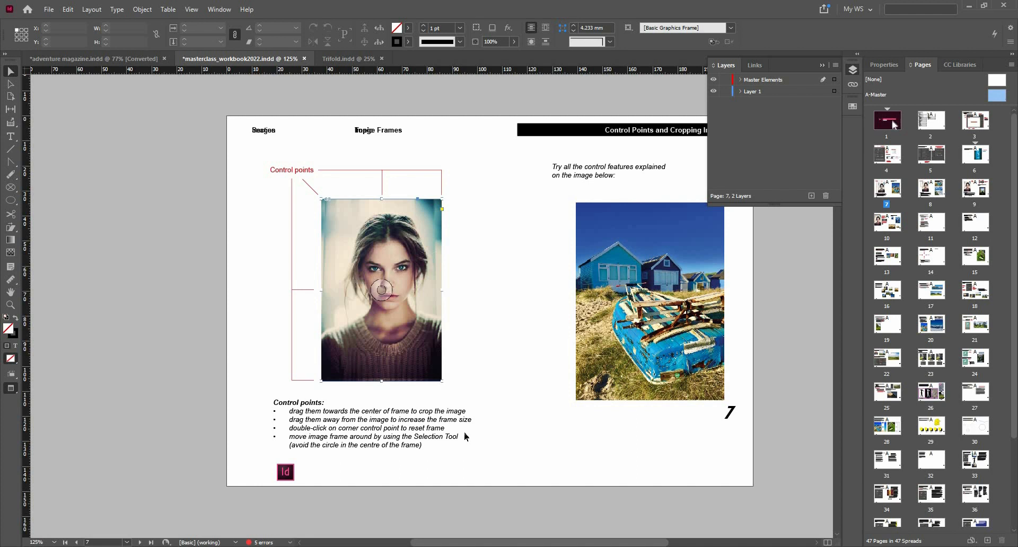
- Collapse the document's layer list and open the A-Master parent page
click(822, 66)
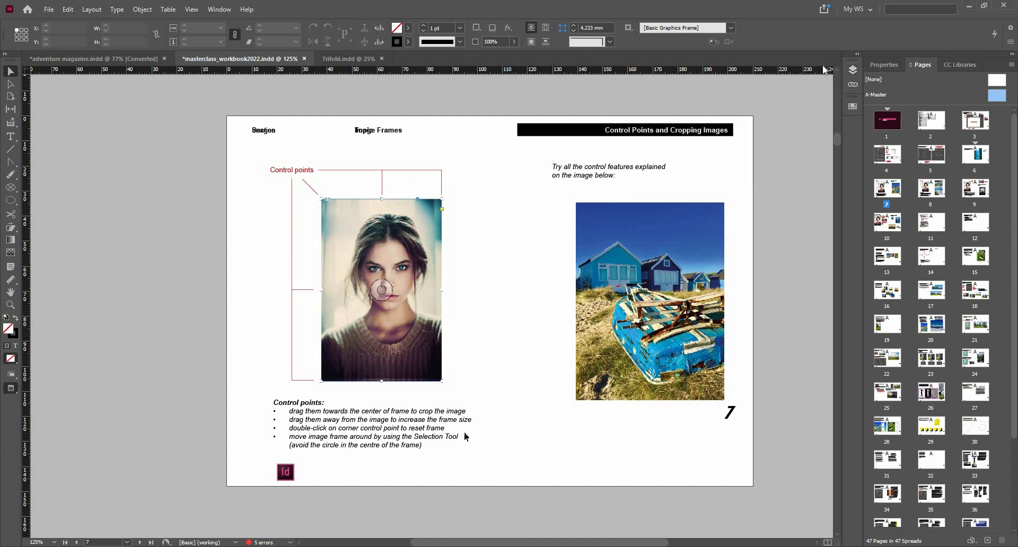
double_click(995, 101)
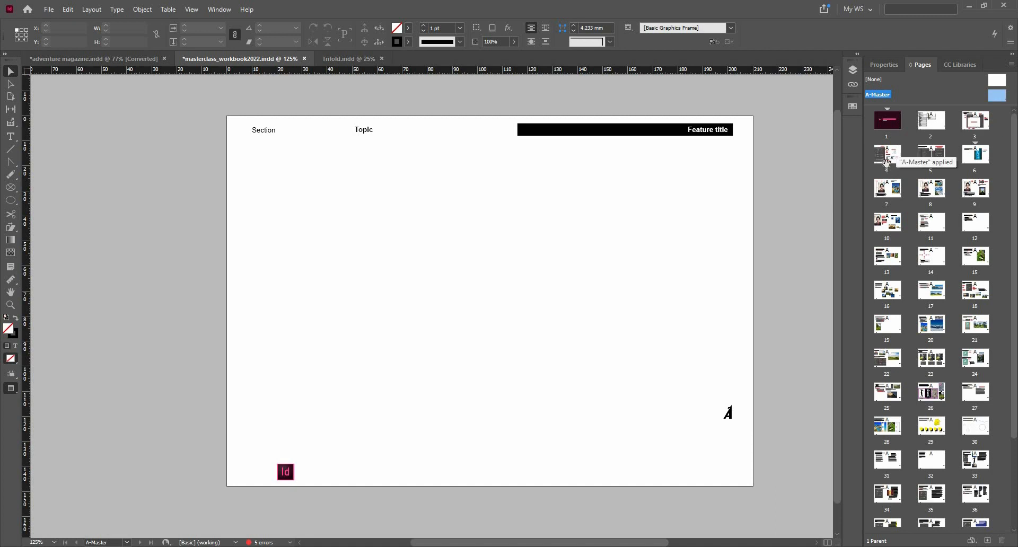
- Open page 7 of the workbook from the page thumbnails
click(887, 168)
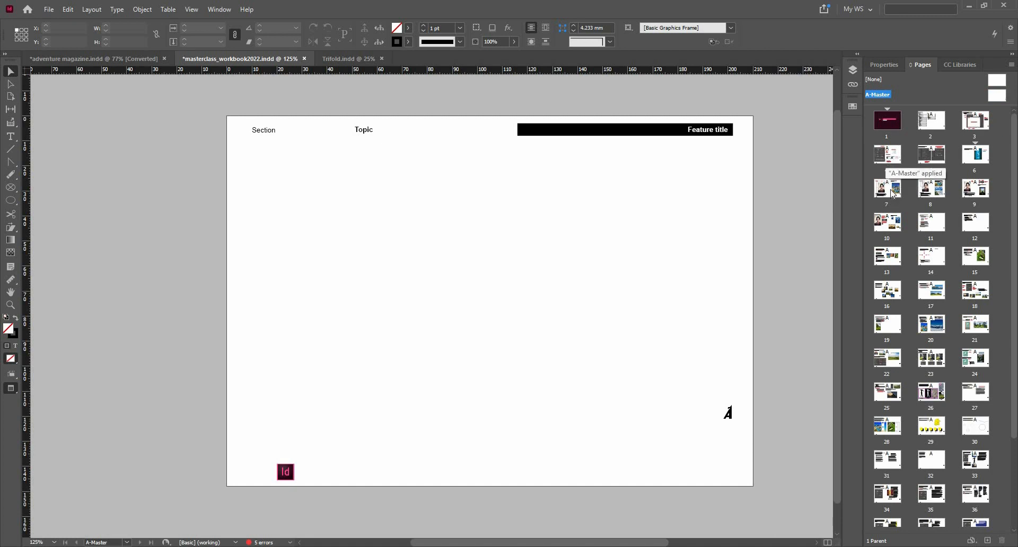
double_click(894, 191)
right_click(897, 184)
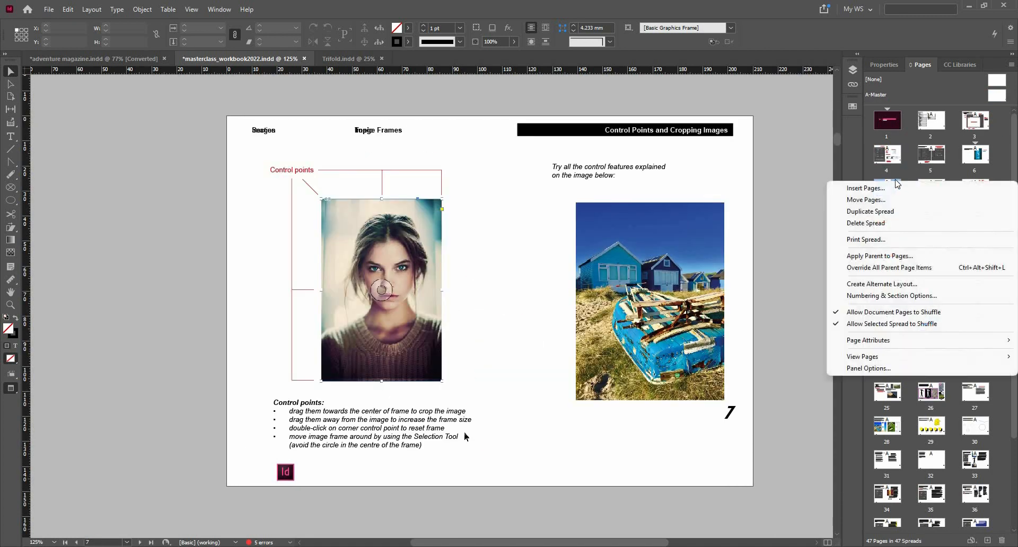
key(Escape)
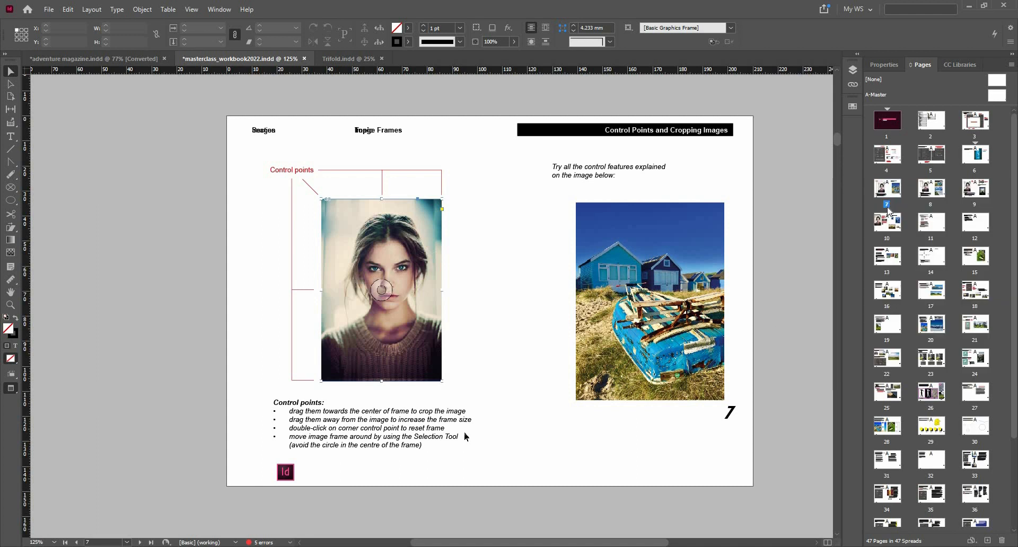
right_click(889, 210)
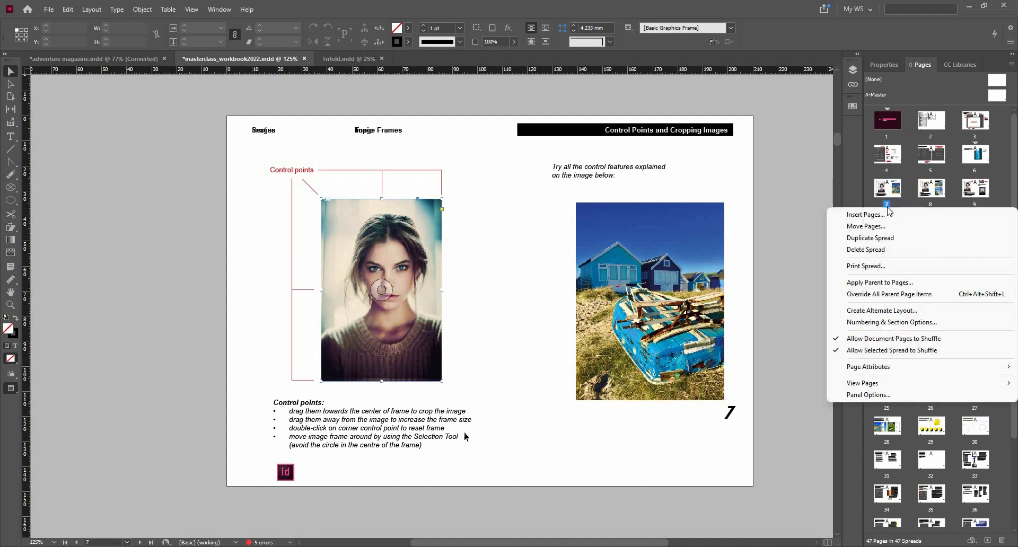
click(900, 284)
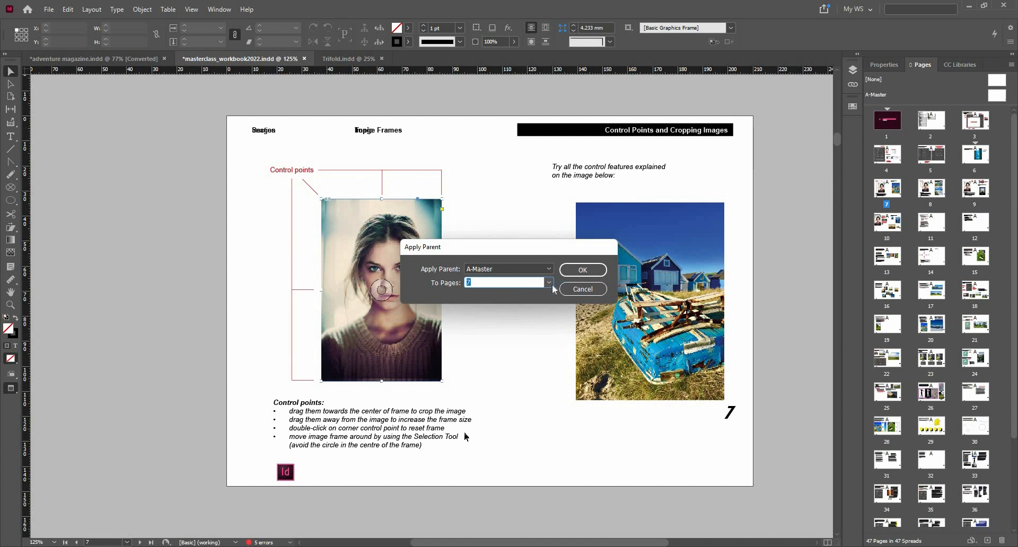
click(549, 283)
click(517, 283)
click(445, 281)
text(14-)
key(BackSpace)
key(BackSpace)
key(BackSpace)
text(12,13,17)
click(571, 287)
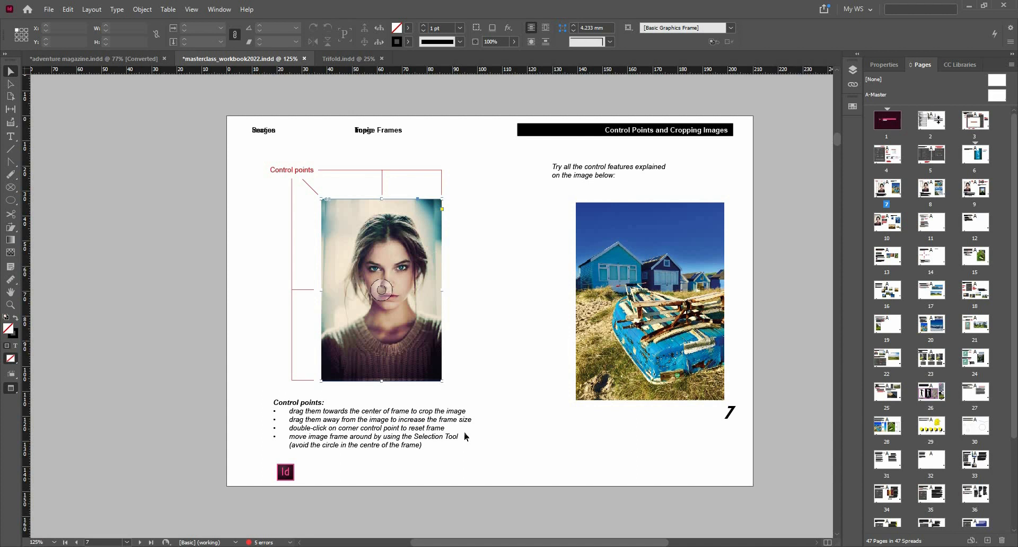
- Create a new parent with prefix B and name Parent, based on [None], with one A5 page of 210 × 148 mm
drag(939, 119, 939, 141)
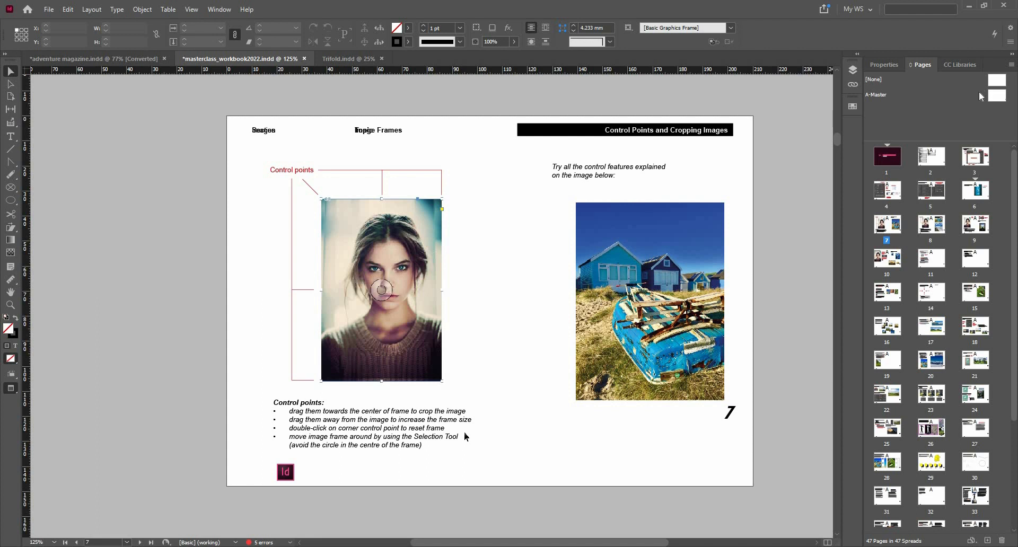
right_click(967, 119)
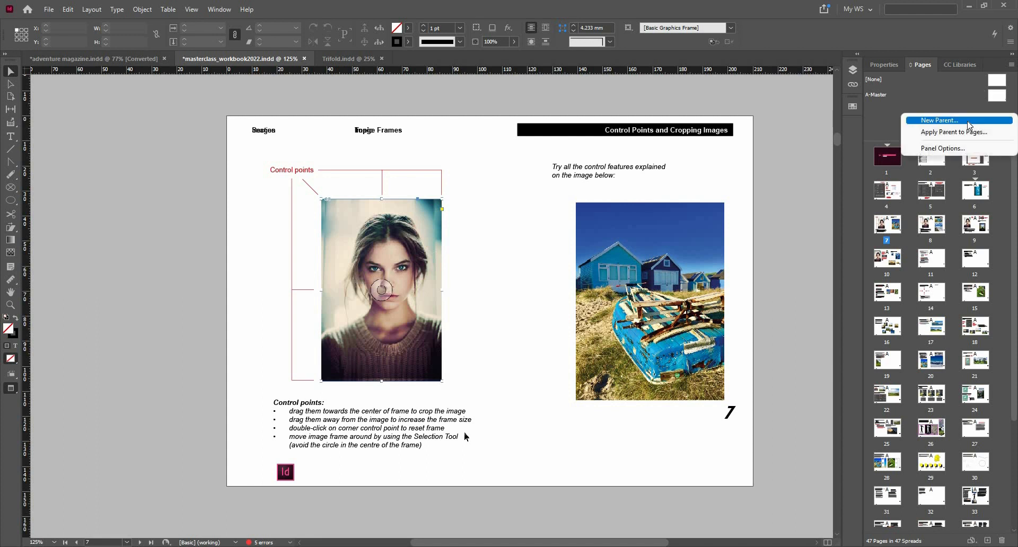
click(968, 122)
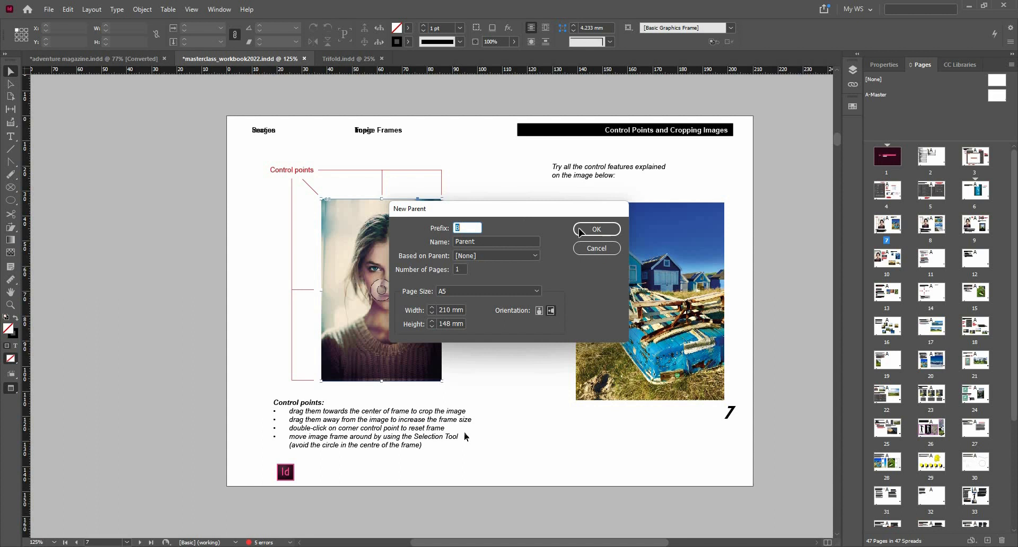
click(596, 229)
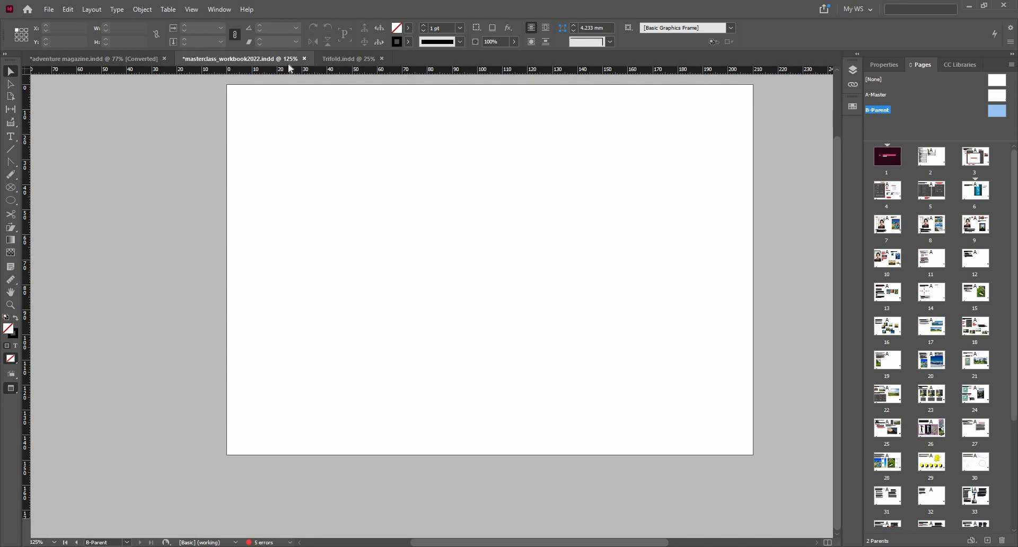
- Look at the adventure magazine document, return to the workbook and view page 1 fitted to the window
click(123, 62)
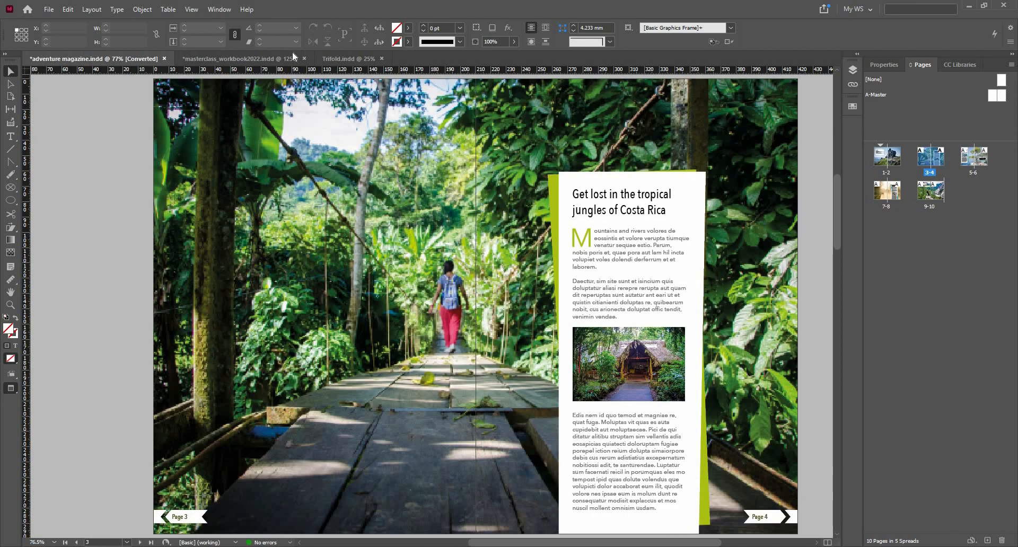
click(278, 62)
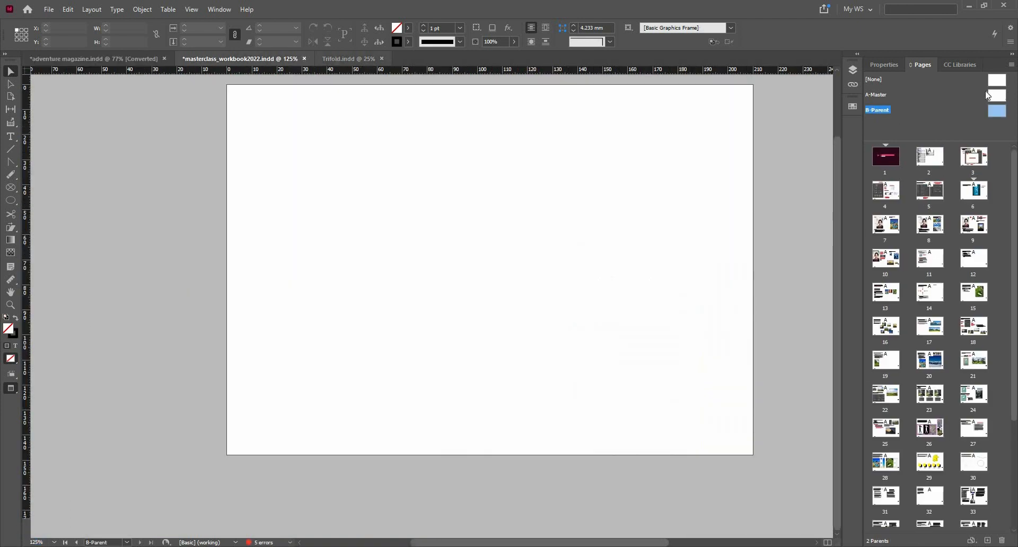
double_click(892, 162)
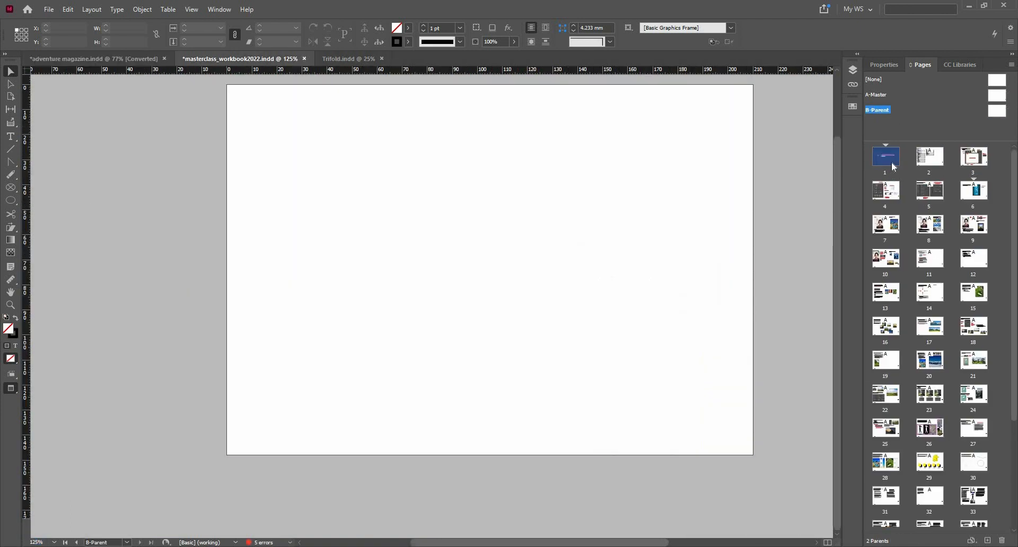
key(ctrl+0)
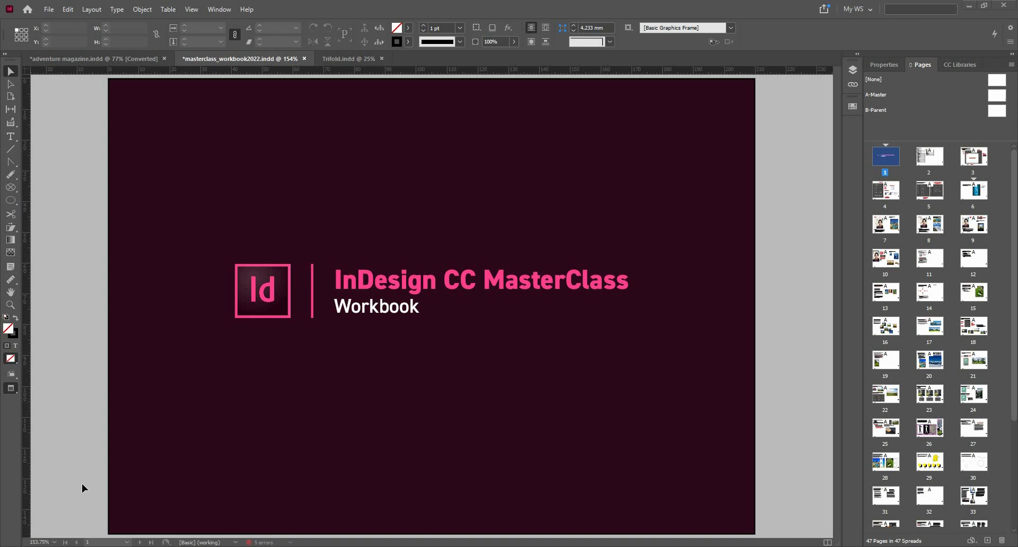
- Delete the B-Parent spread and open the A-Master parent page, shrinking the parent list area
right_click(1004, 112)
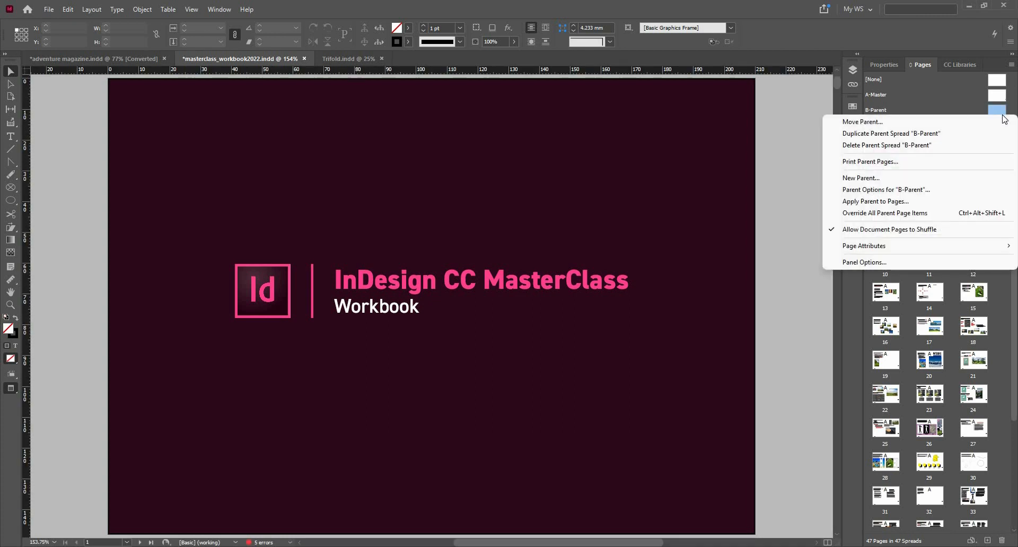
click(962, 145)
double_click(996, 99)
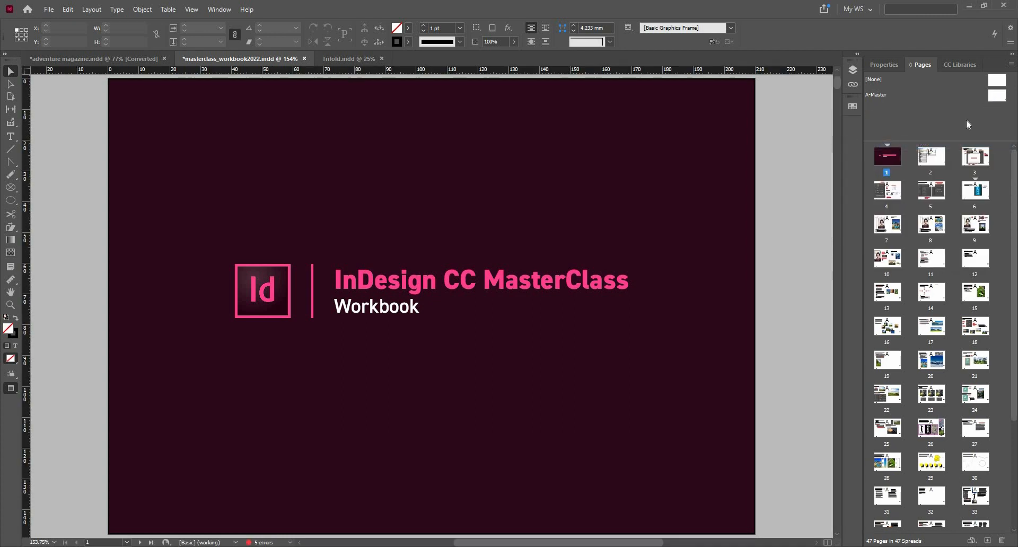
drag(956, 115, 956, 108)
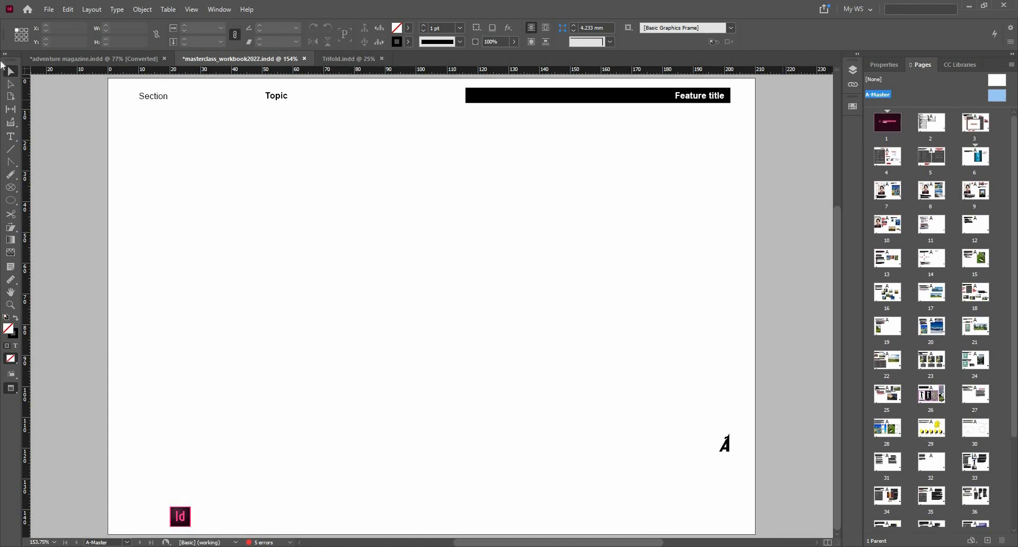
- Draw a text frame about 70 × 81 mm on the A-Master page, just above the page number, and select it
click(10, 136)
drag(504, 188, 717, 431)
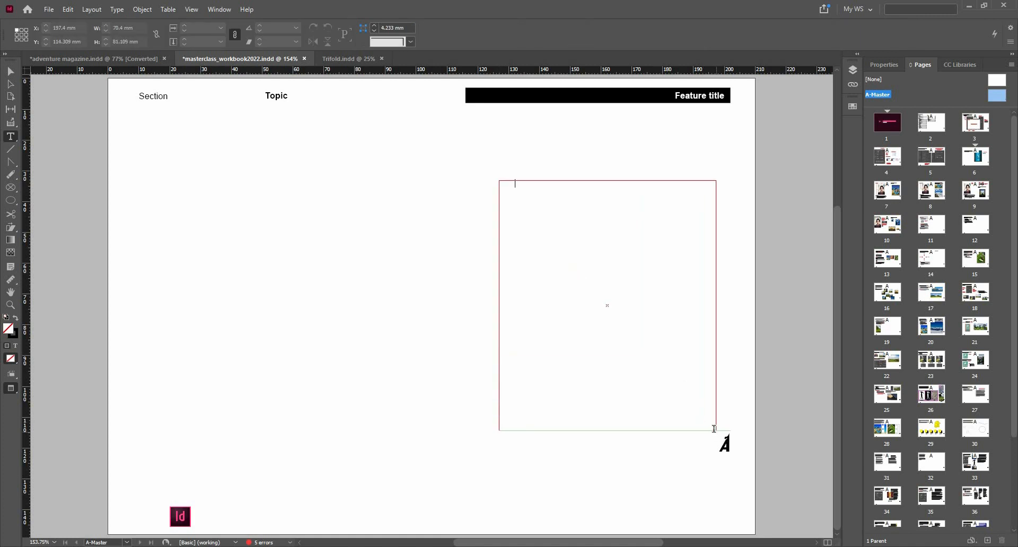
key(ctrl+z)
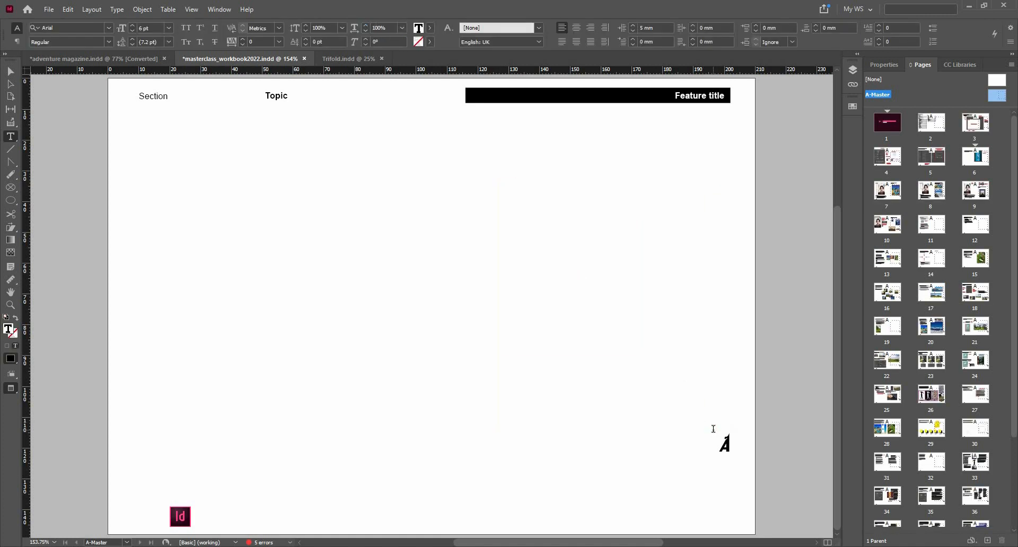
click(11, 73)
click(687, 253)
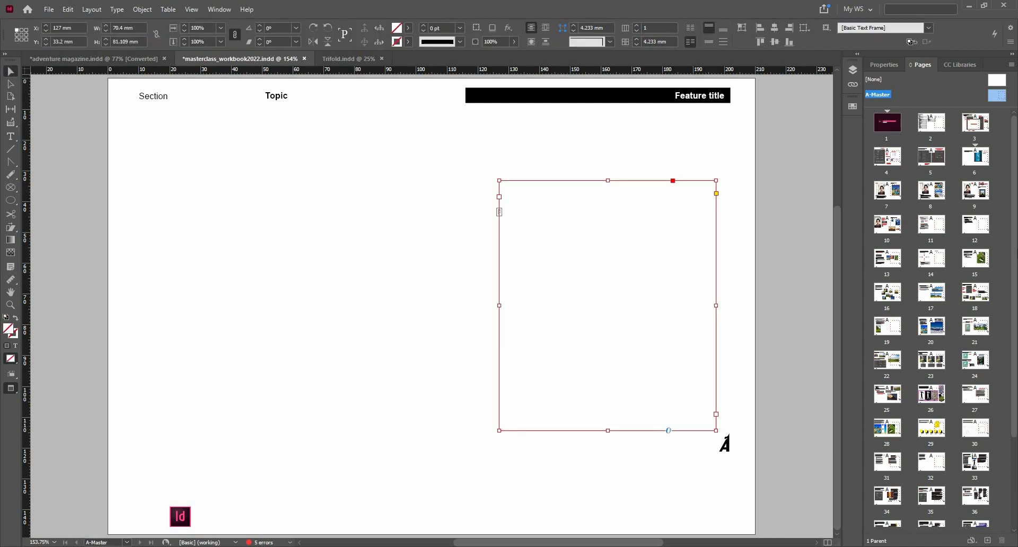
- Inspect the parent text frame on pages 12 and 41, switching between preview and normal view and finishing with frame edges shown
double_click(973, 238)
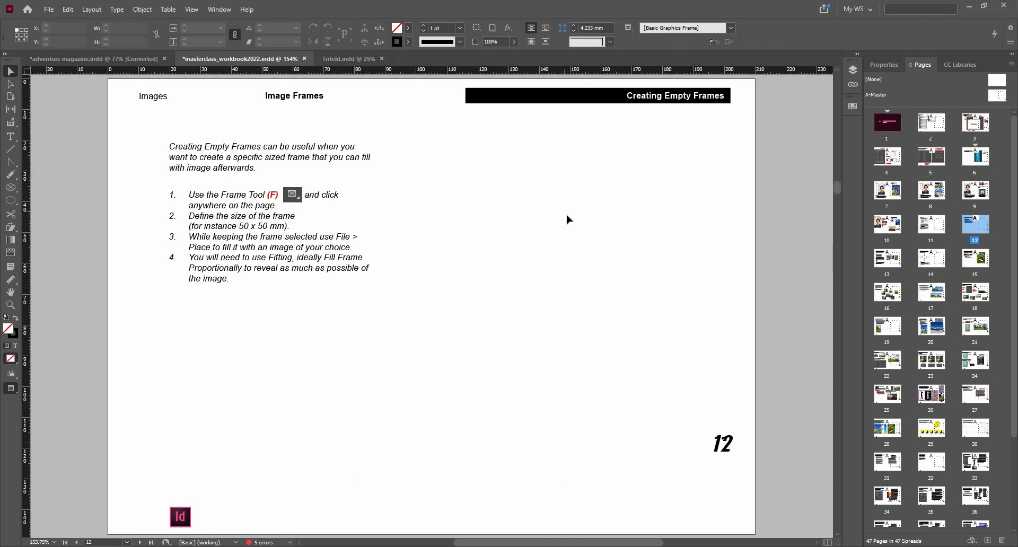
key(w)
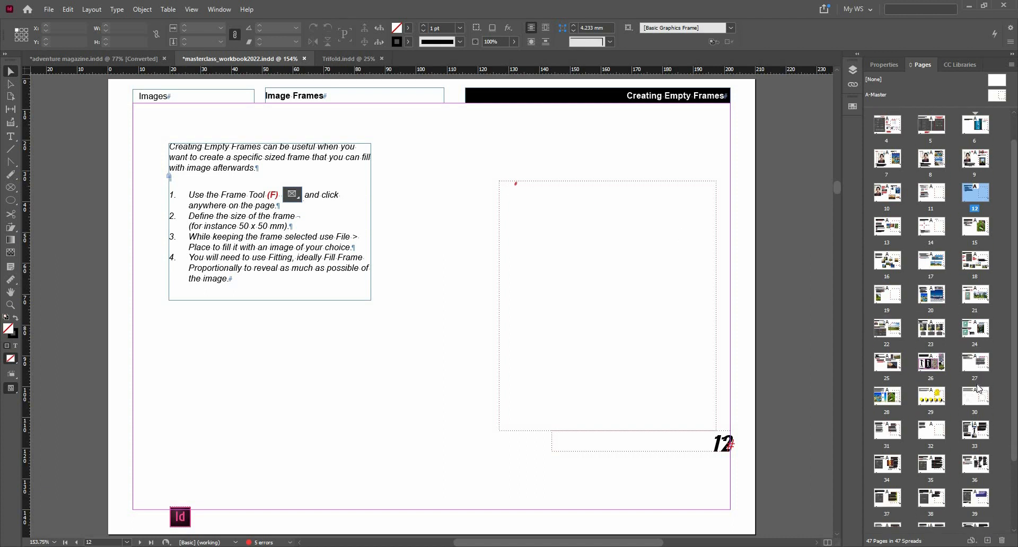
scroll(978, 390, down, 3)
double_click(926, 451)
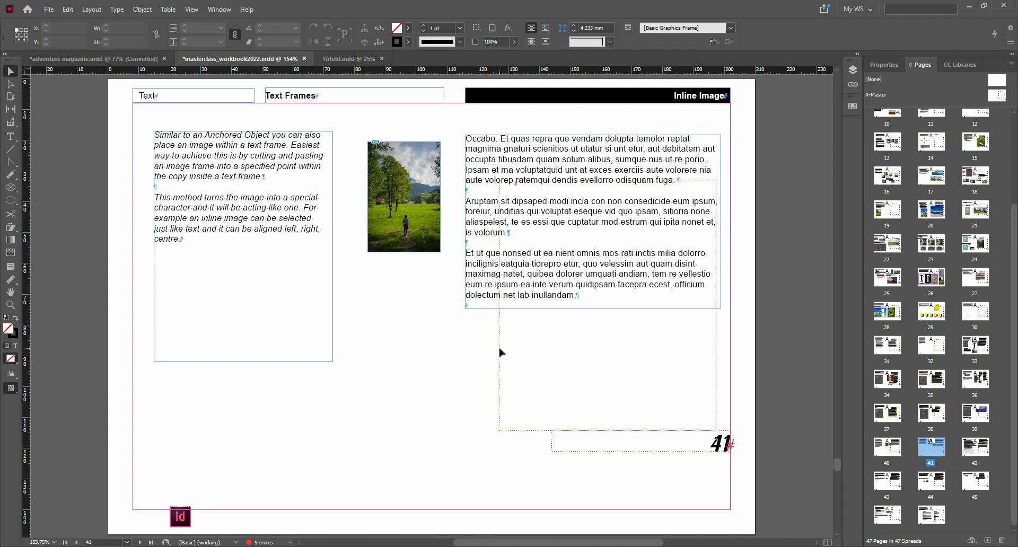
key(w)
key(w)
key(w)
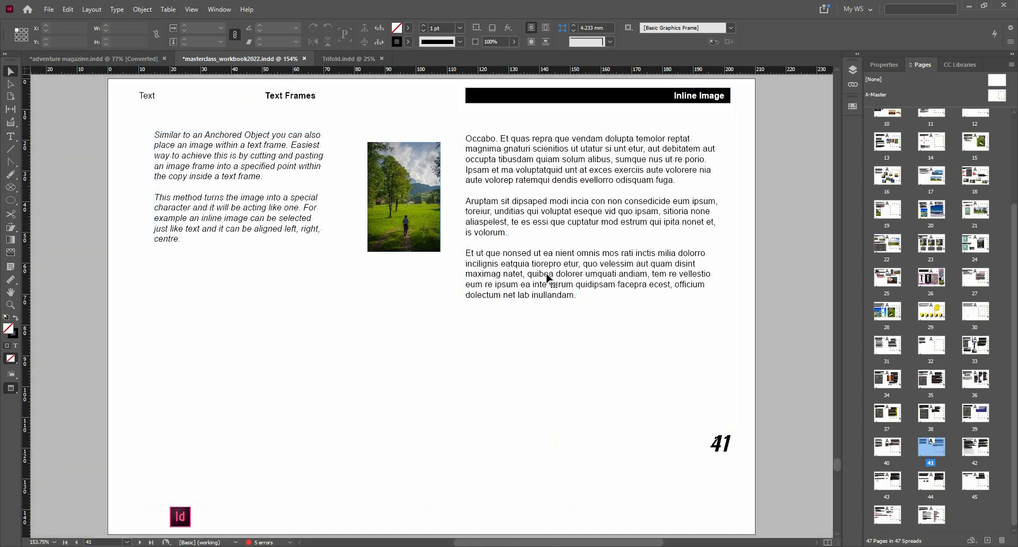
click(592, 305)
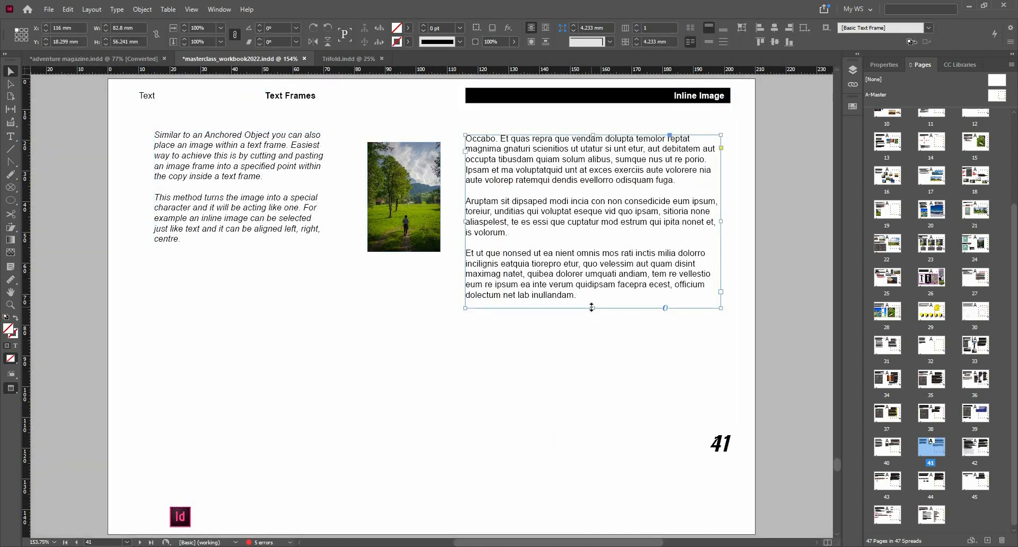
key(w)
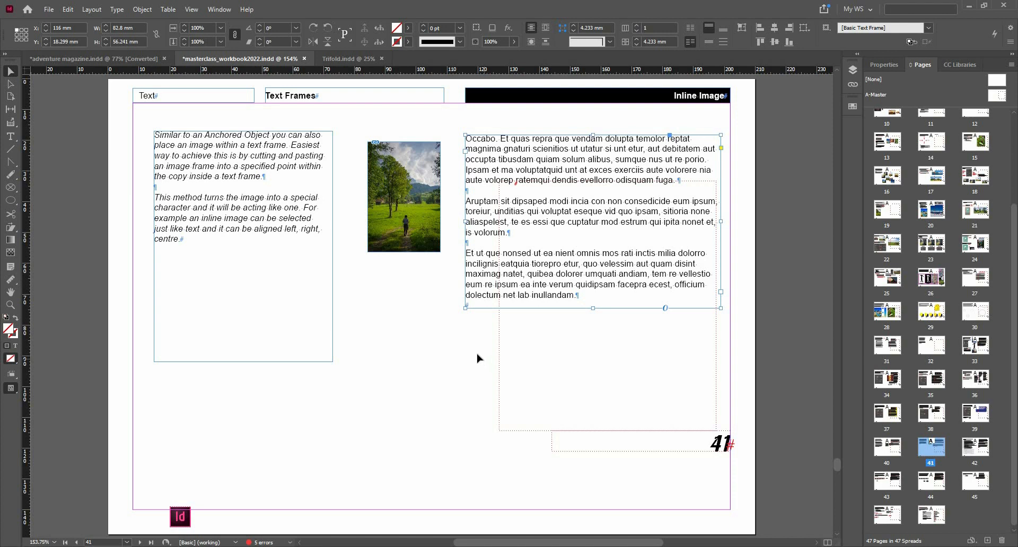
- Override the parent text frame on page 41 and resize it to about 81.4 × 38.1 mm, beneath the Occabo text frame
drag(444, 343, 520, 370)
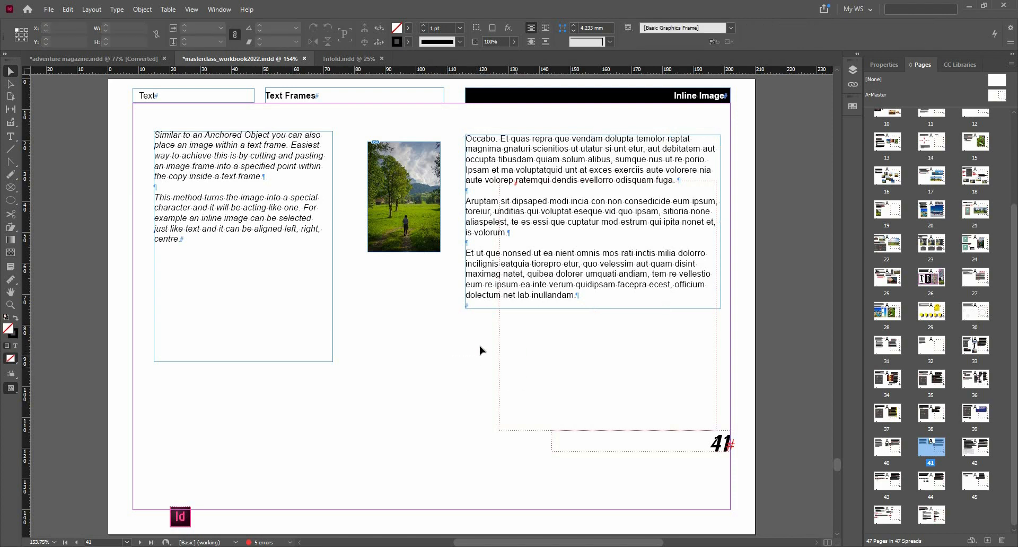
click(498, 356)
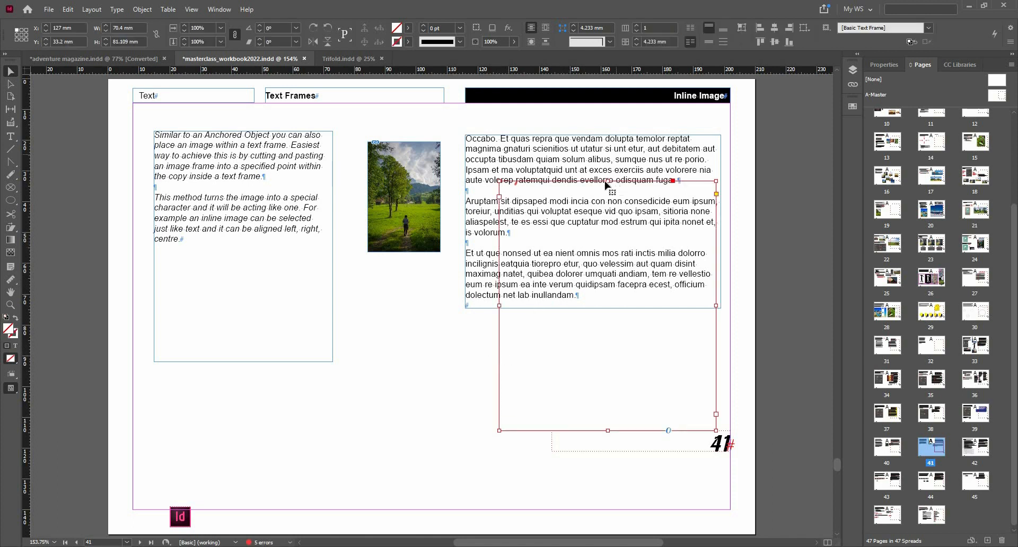
drag(607, 182, 599, 313)
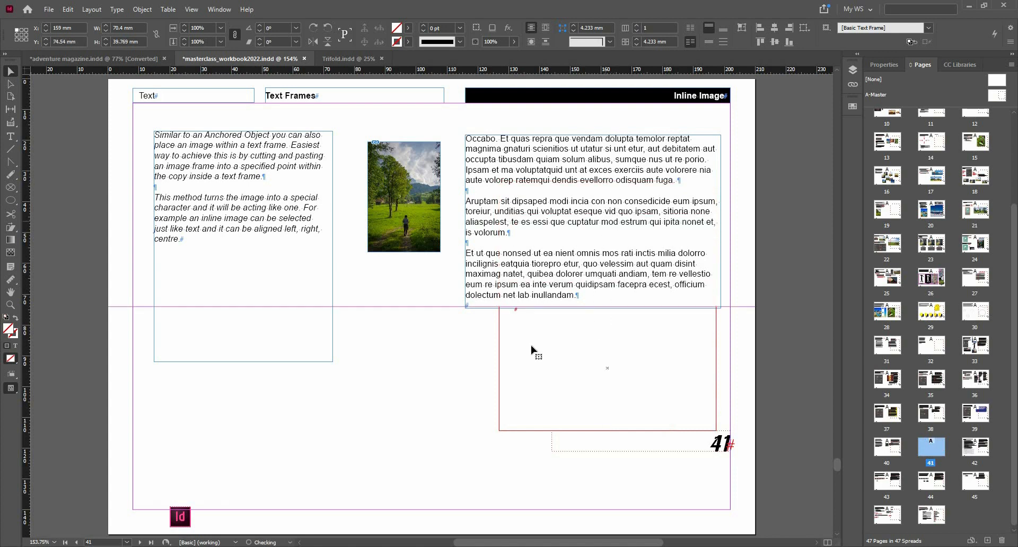
drag(499, 371, 471, 363)
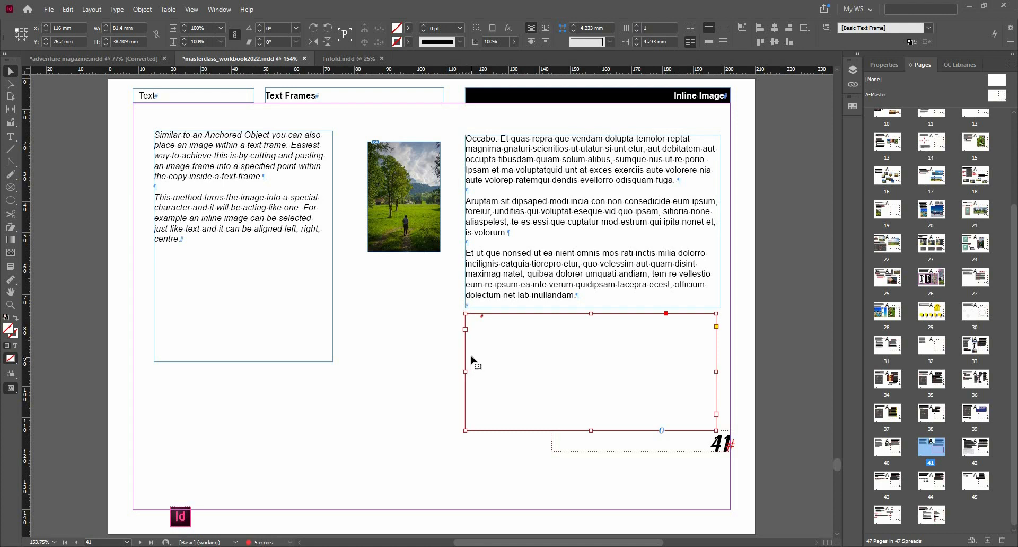
- Start placing a file into the selected frame on page 41 and browse to the InDesign CC 2019 MasterClass course folder
click(52, 9)
click(117, 159)
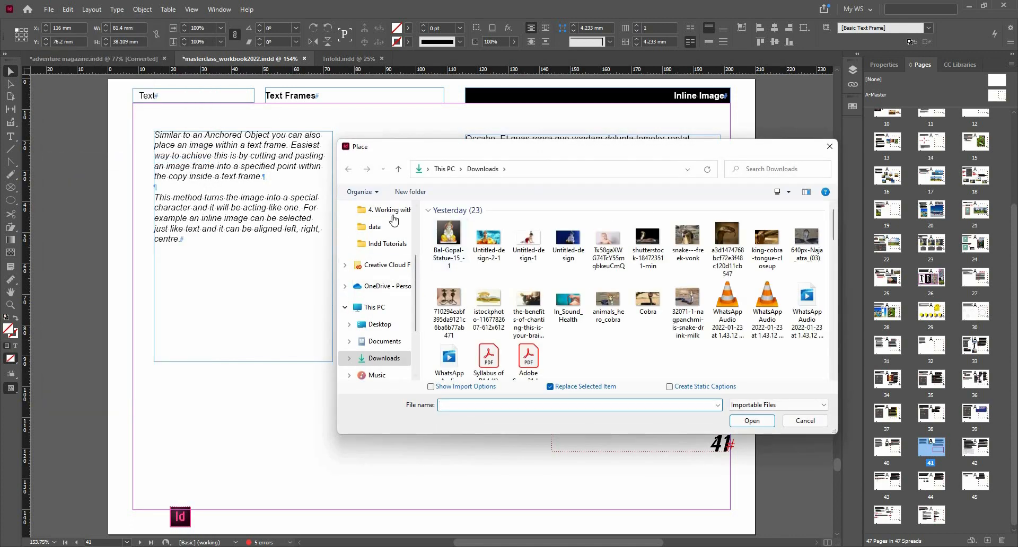
scroll(390, 226, up, 1)
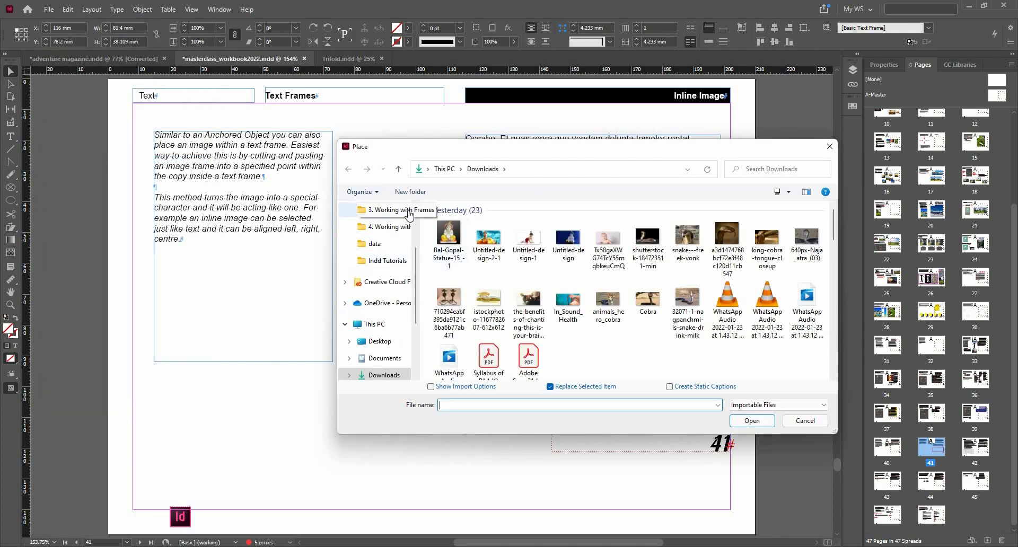
click(389, 209)
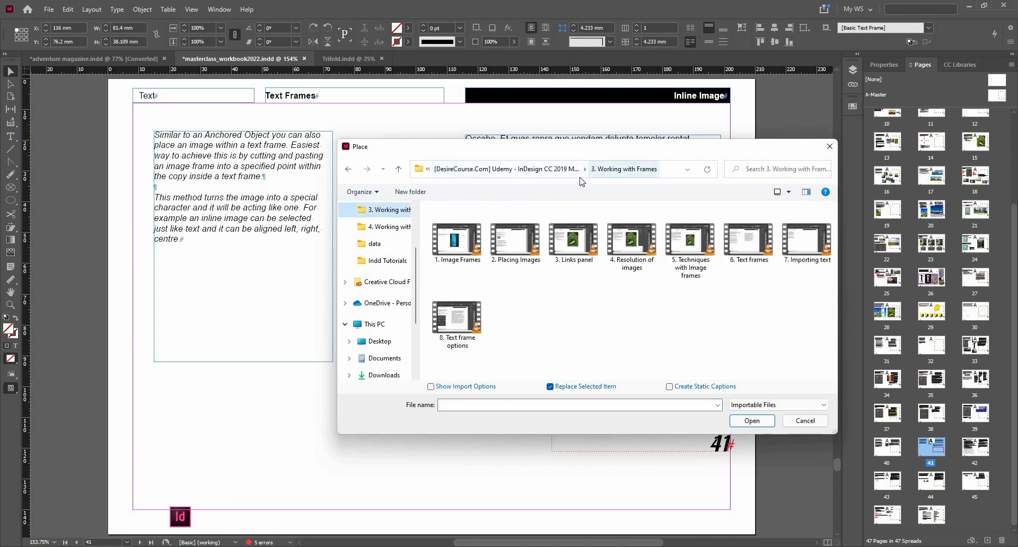
click(557, 168)
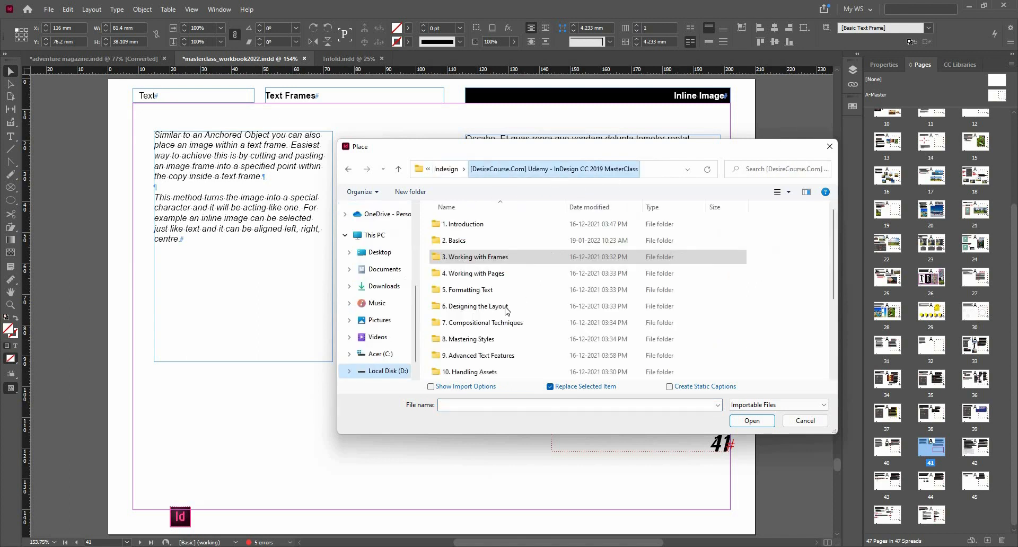
- Place the sample_text file from the Excercise folder inside 2. Basics into the overridden text frame on page 41
scroll(506, 310, down, 3)
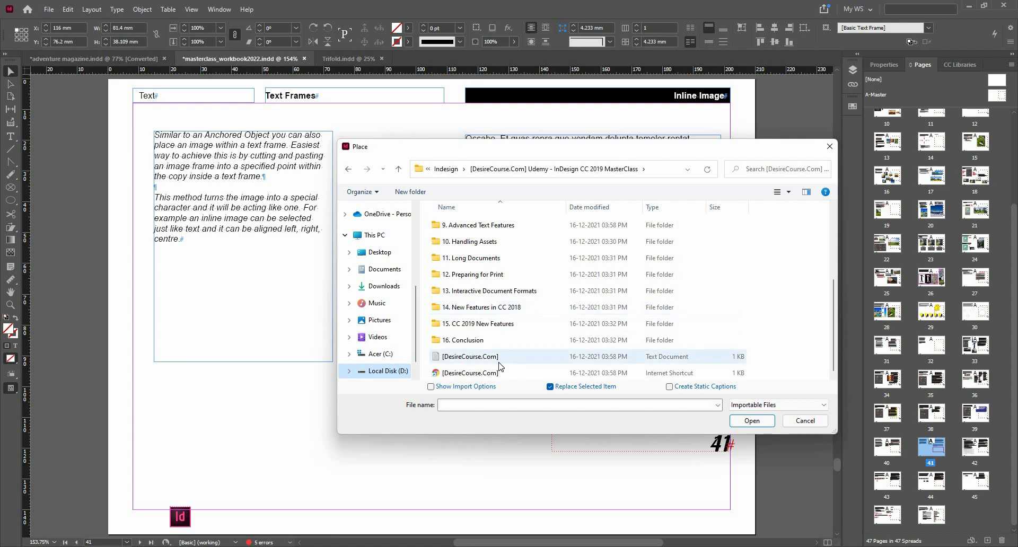
scroll(501, 363, up, 3)
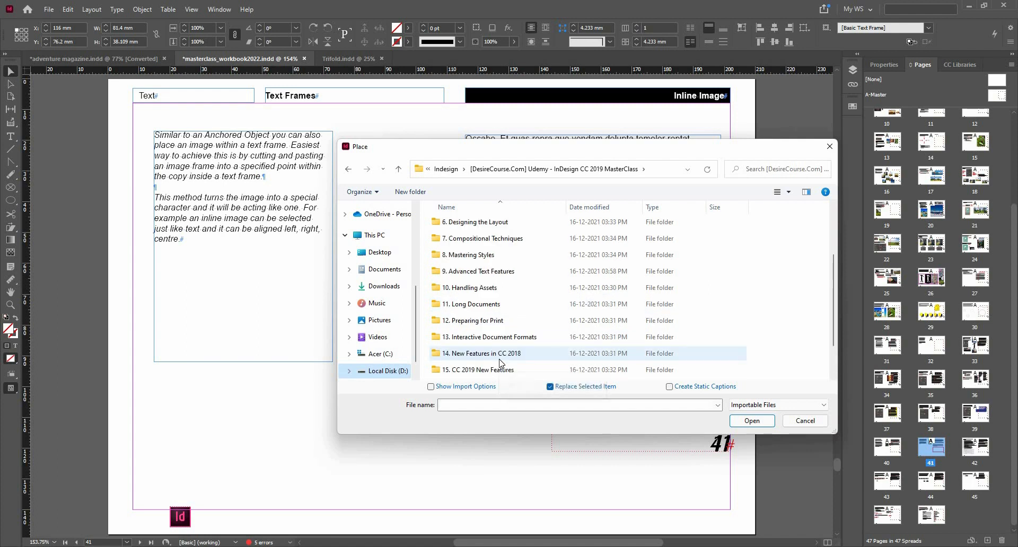
double_click(467, 224)
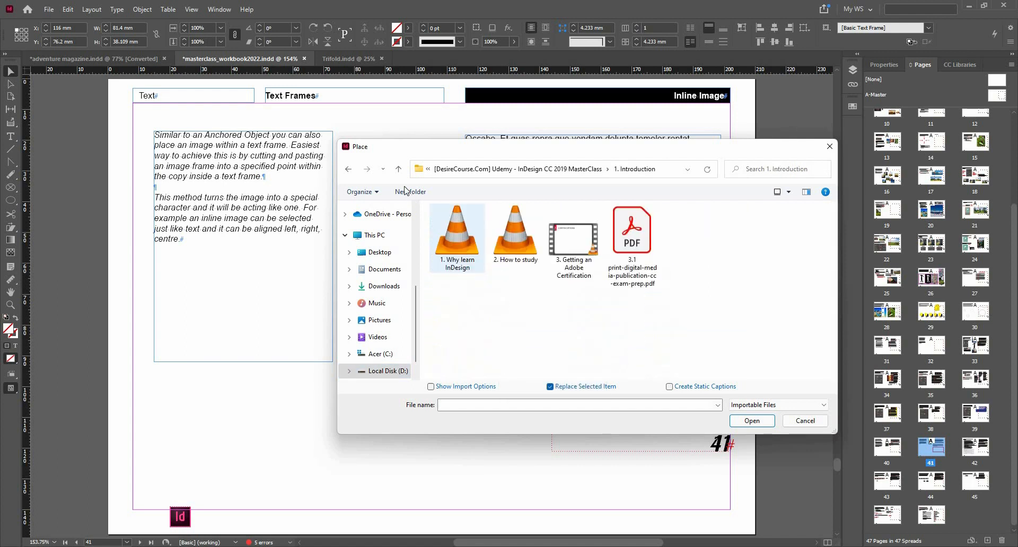
click(398, 168)
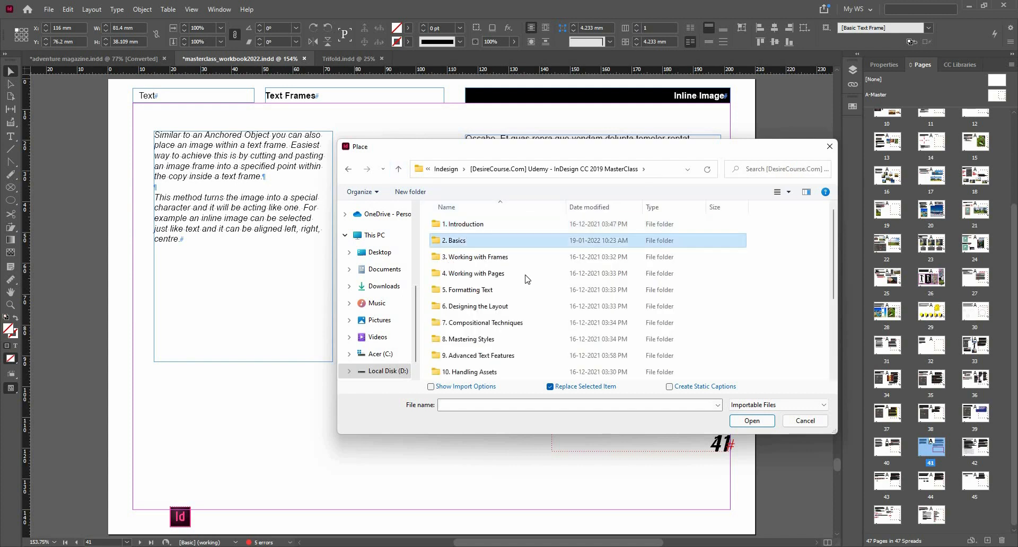
double_click(461, 241)
double_click(457, 234)
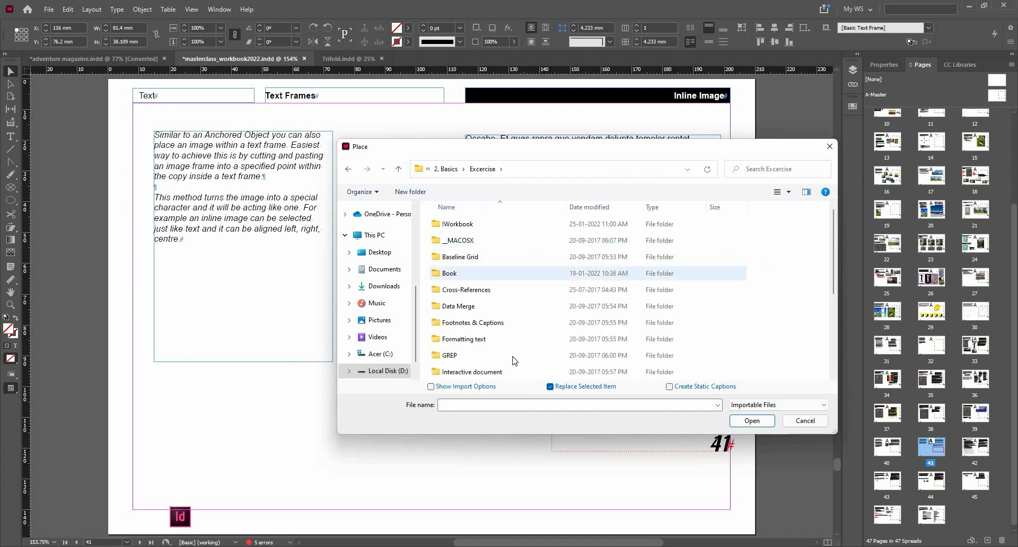
click(513, 358)
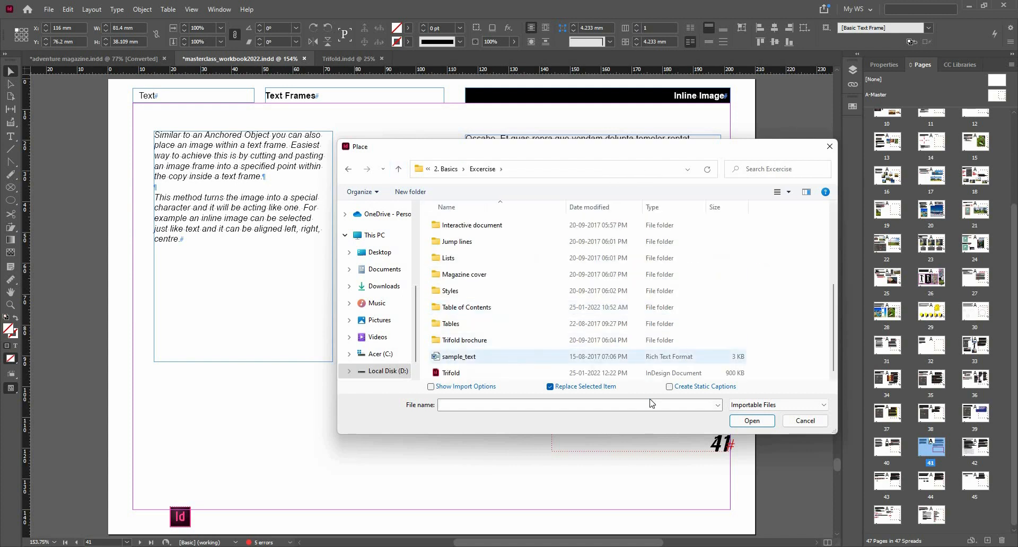
click(739, 422)
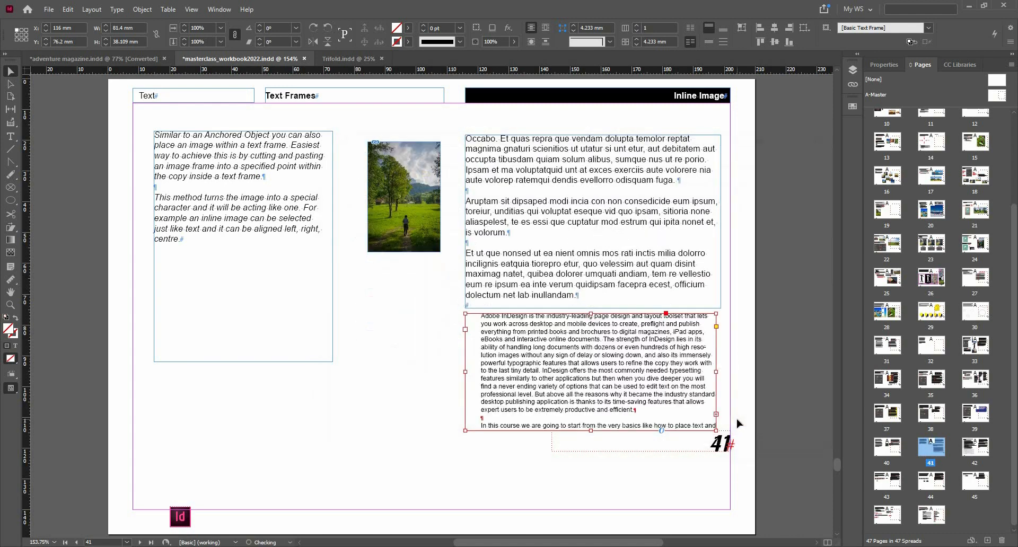
- Examine how the placed text threads from page 41 to the following pages, and reopen the A-Master parent page to view its text frame
scroll(677, 389, down, 8)
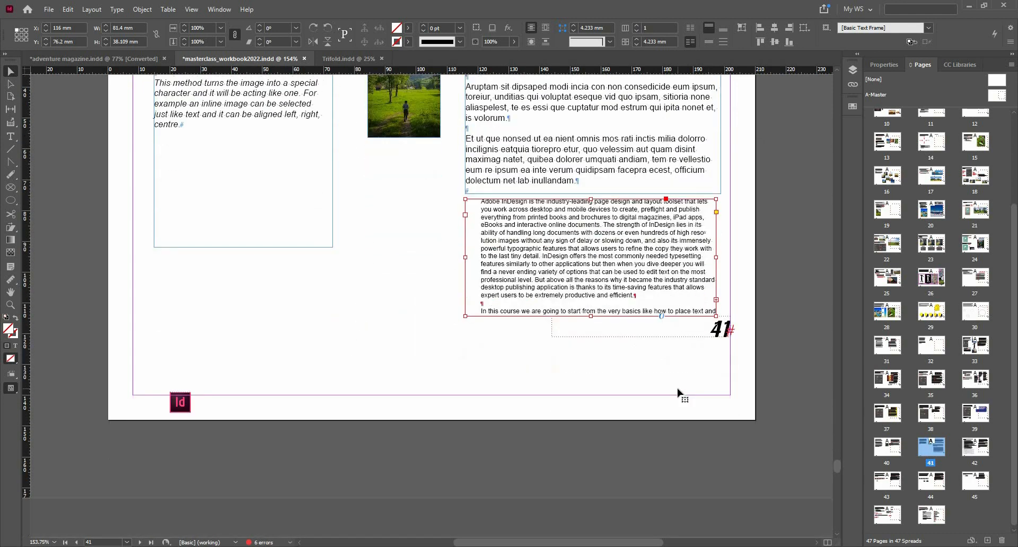
scroll(676, 389, up, 3)
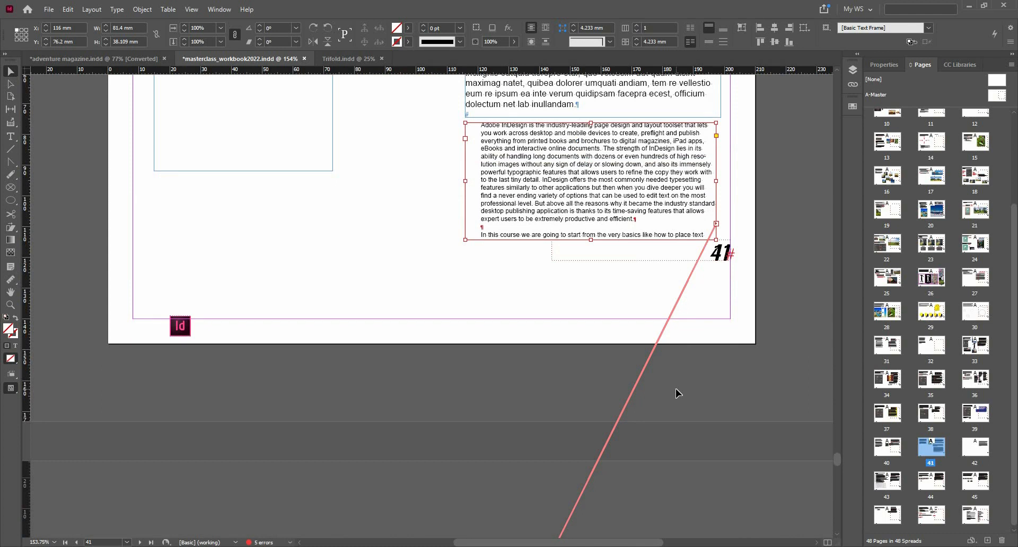
scroll(676, 393, up, 4)
scroll(675, 393, down, 8)
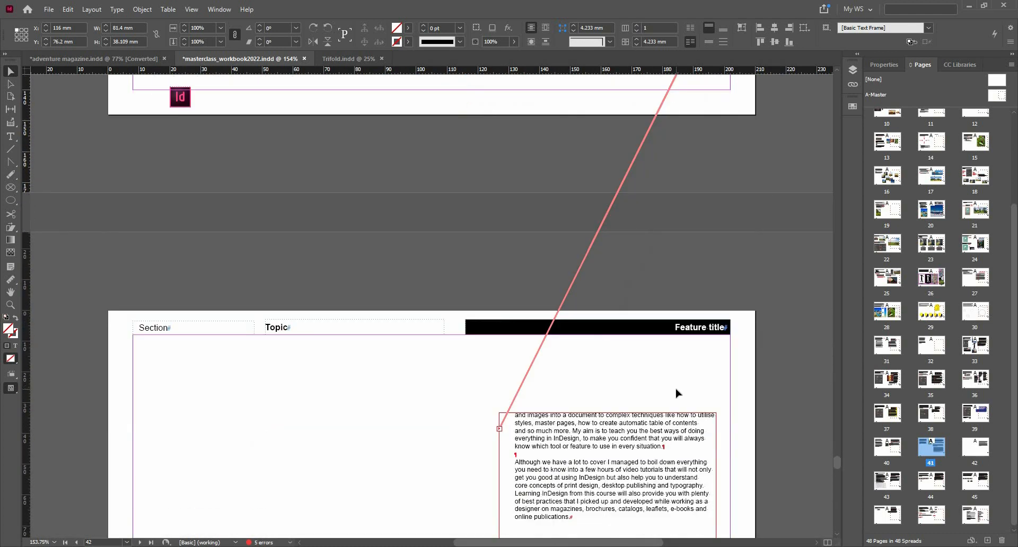
scroll(677, 393, down, 3)
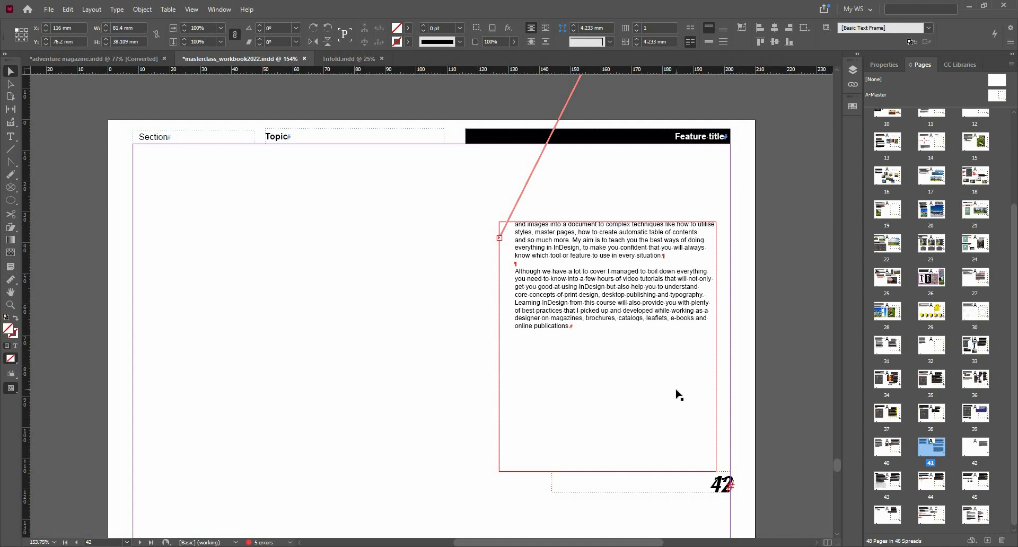
scroll(676, 395, down, 5)
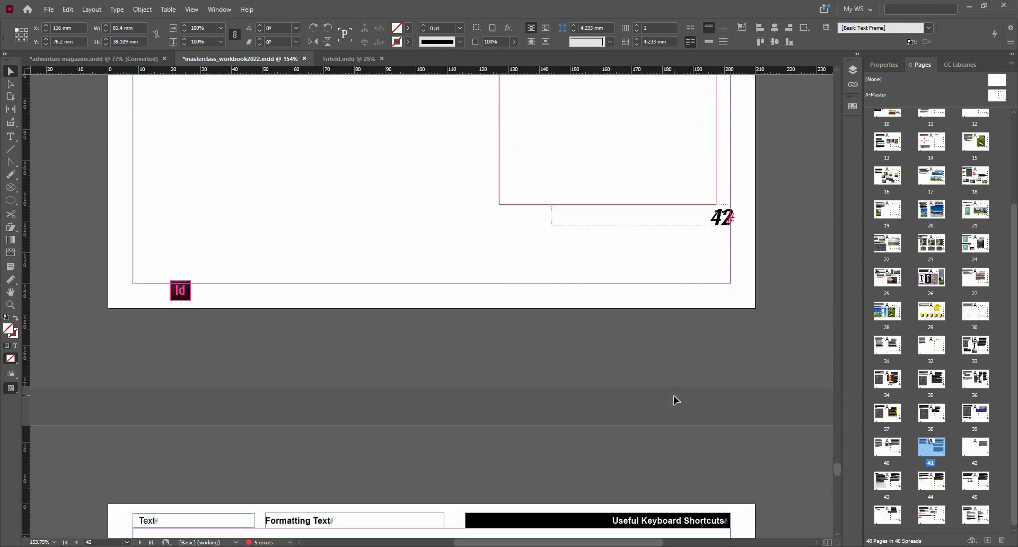
scroll(673, 395, down, 4)
scroll(674, 395, up, 4)
scroll(674, 396, up, 3)
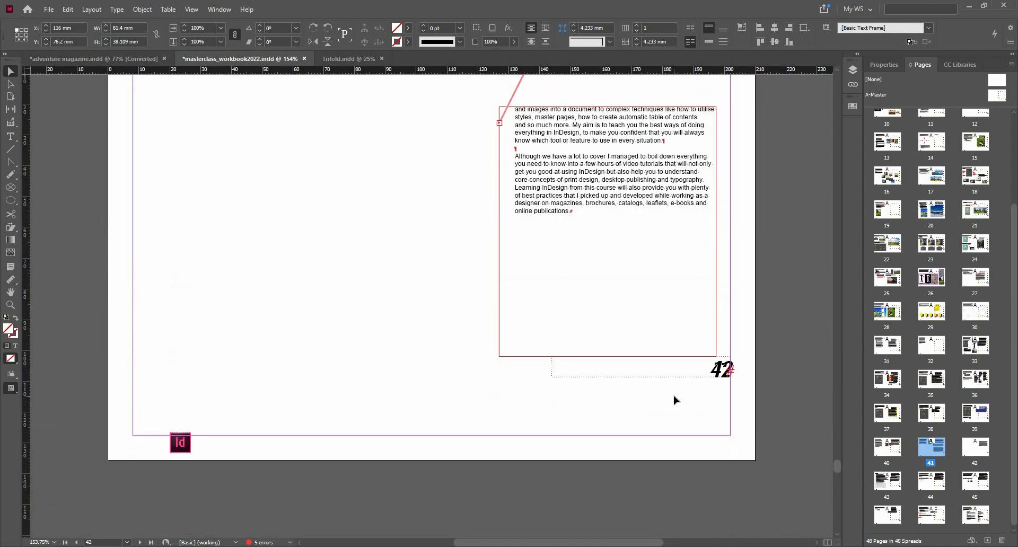
scroll(674, 396, down, 9)
scroll(673, 396, down, 4)
scroll(673, 396, up, 15)
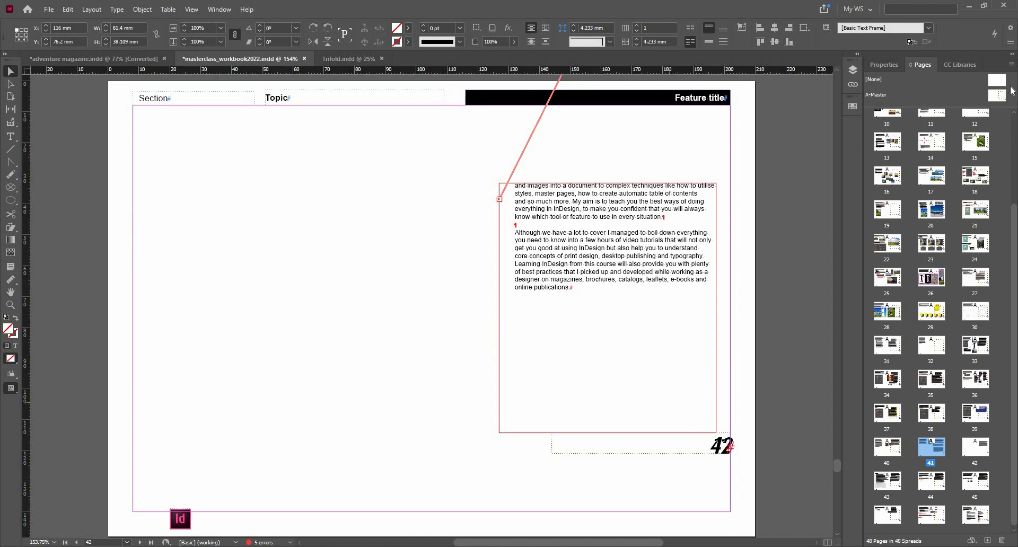
double_click(997, 96)
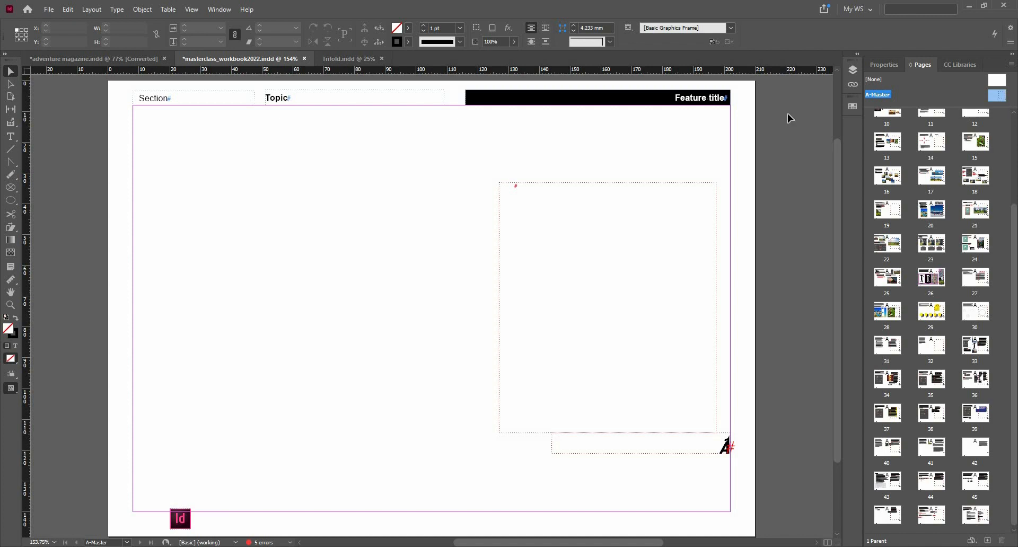
- Create a new one-page print document from the A5 preset in landscape orientation with facing pages turned off
click(49, 11)
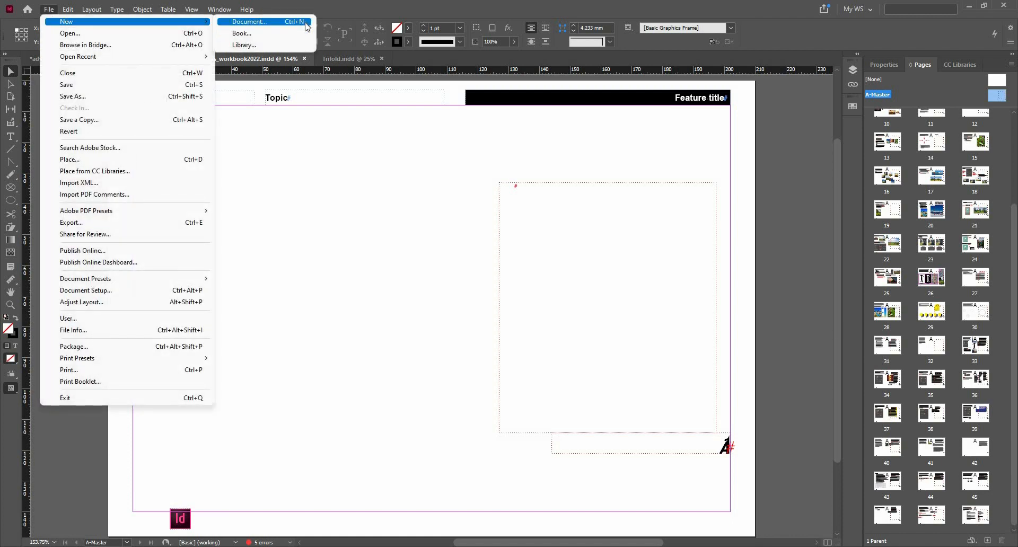
click(305, 23)
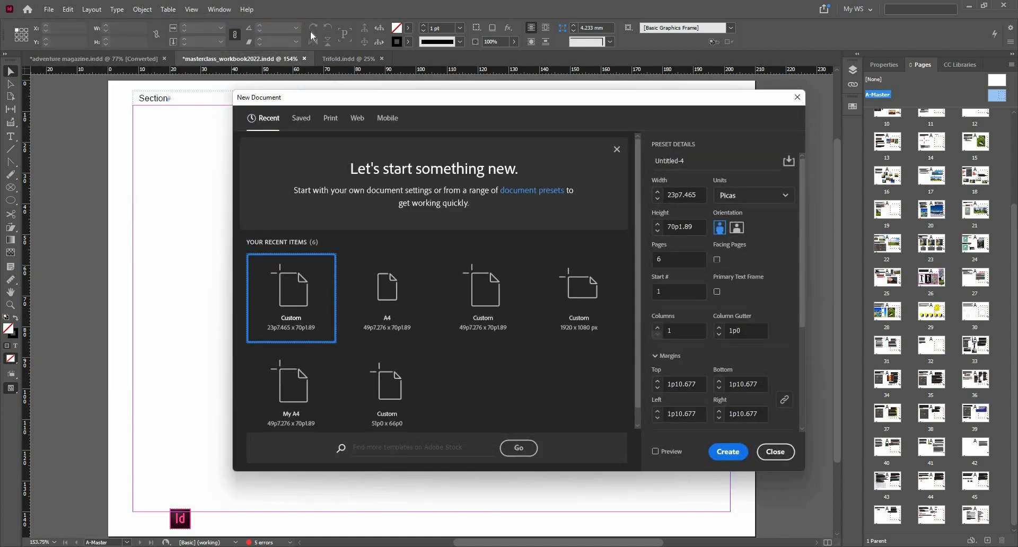
click(754, 204)
click(757, 272)
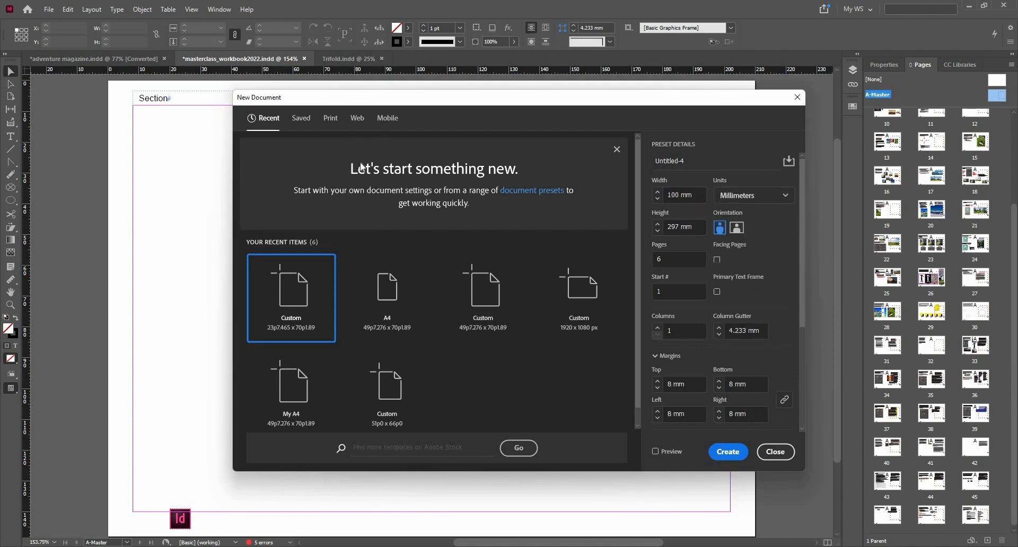
click(329, 119)
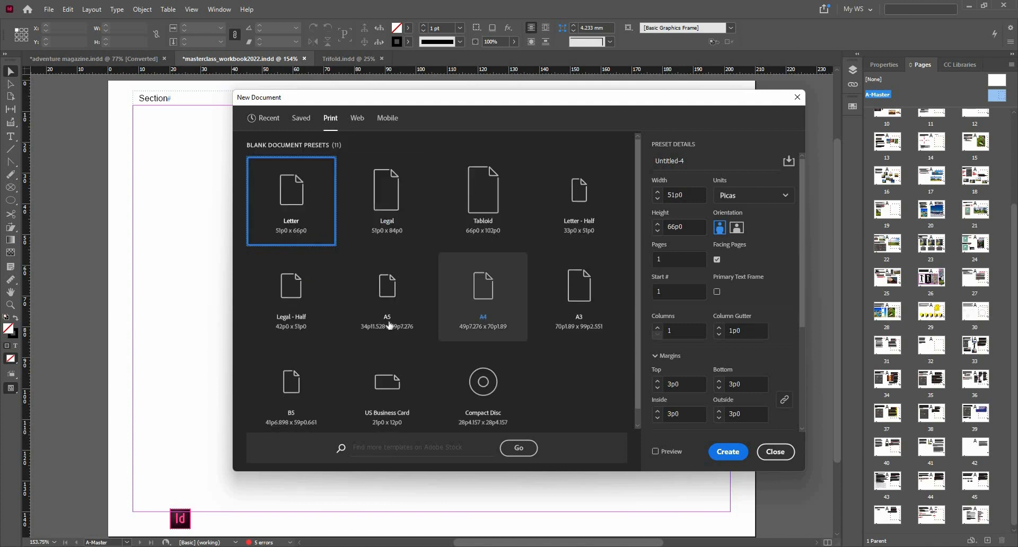
click(390, 322)
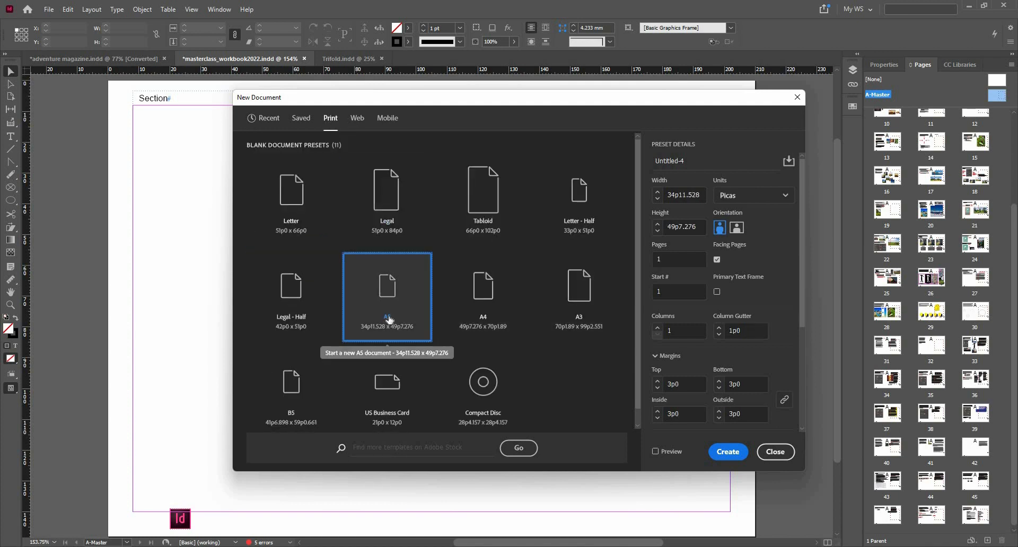
click(737, 228)
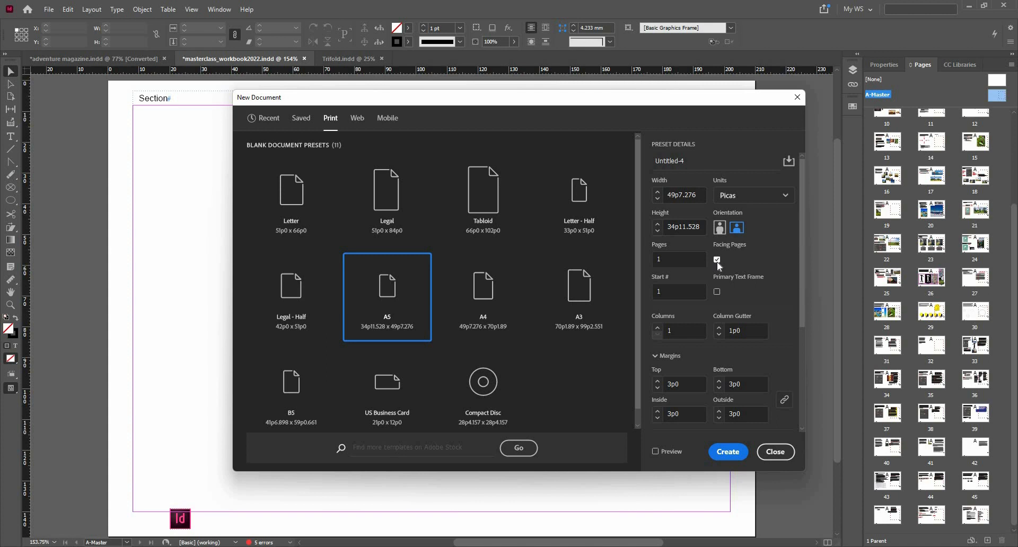
click(717, 262)
click(731, 456)
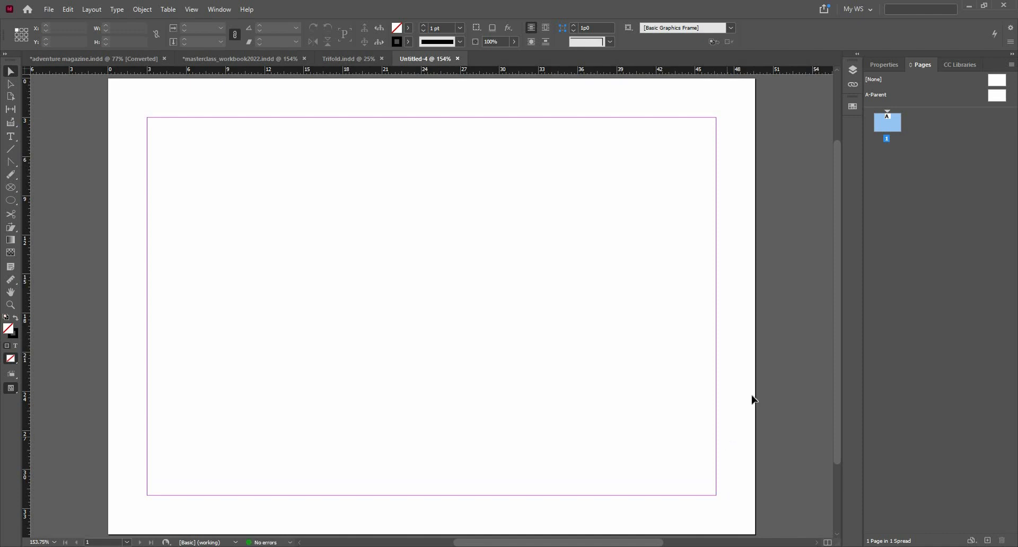
- Draw a text frame about 16p2 × 23p11 on the right half of the A-Parent page and select it
click(992, 97)
double_click(992, 96)
key(t)
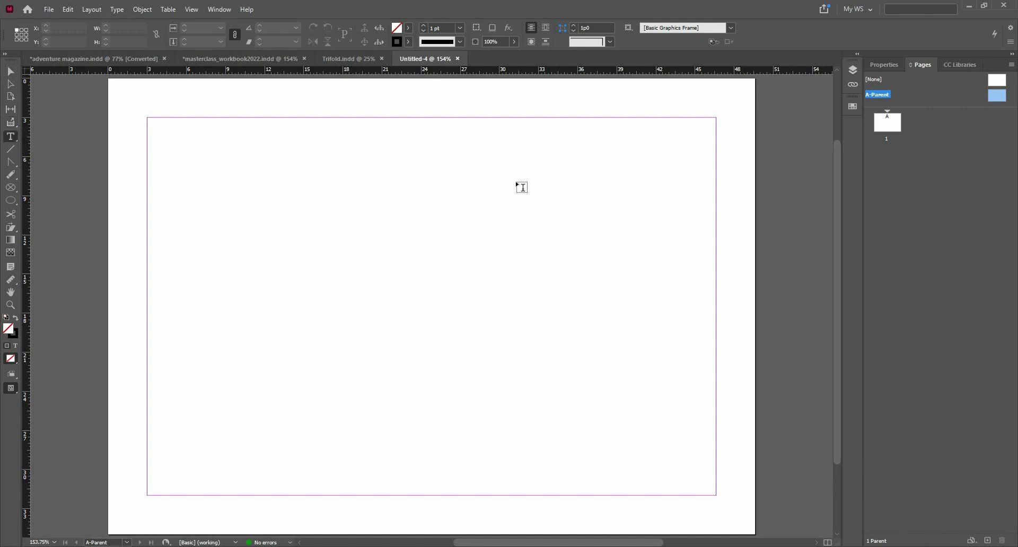
drag(486, 165, 698, 476)
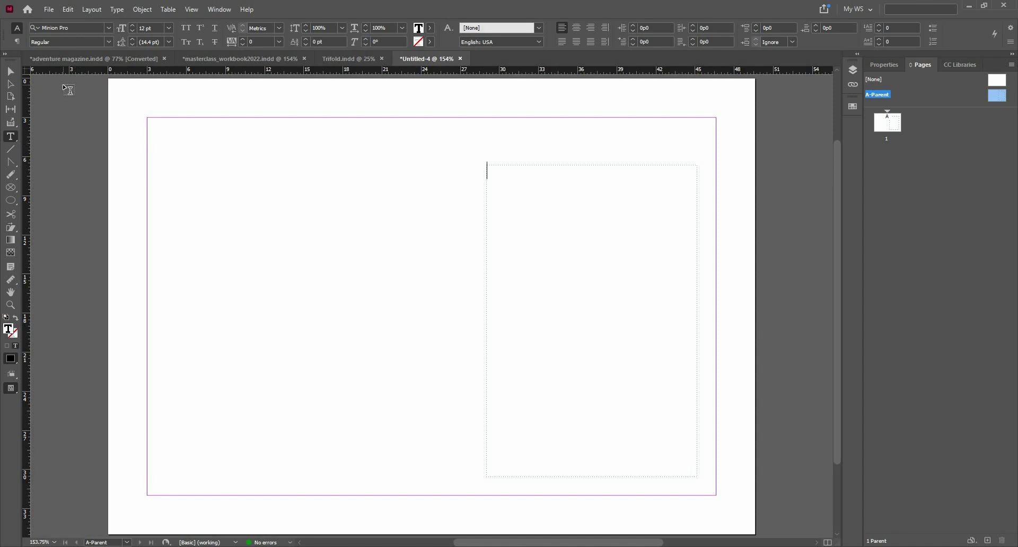
click(11, 72)
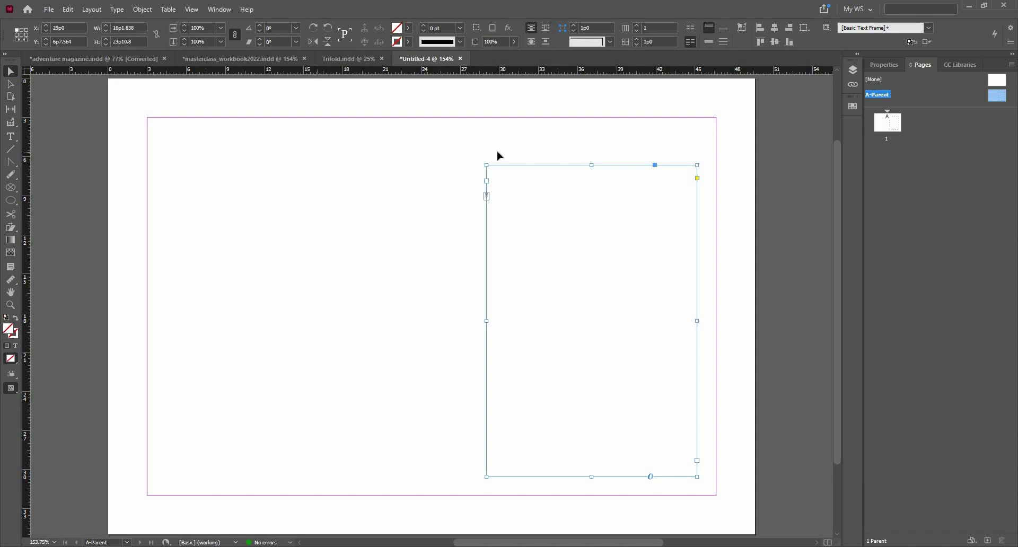
- Override the parent text frame on page 1 and place sample_text into it, using import options that remove styles and formatting
double_click(889, 127)
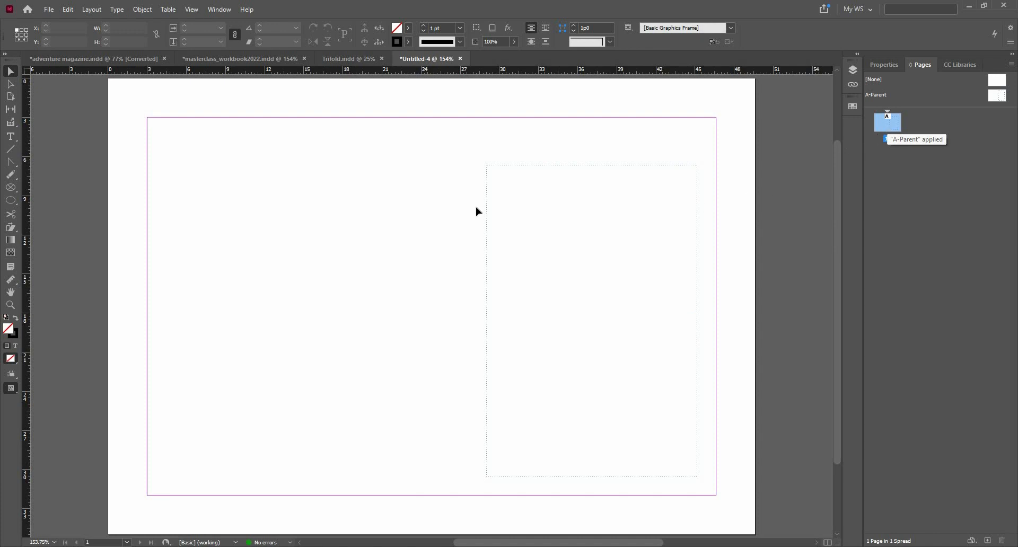
ctrl+shift+click(503, 215)
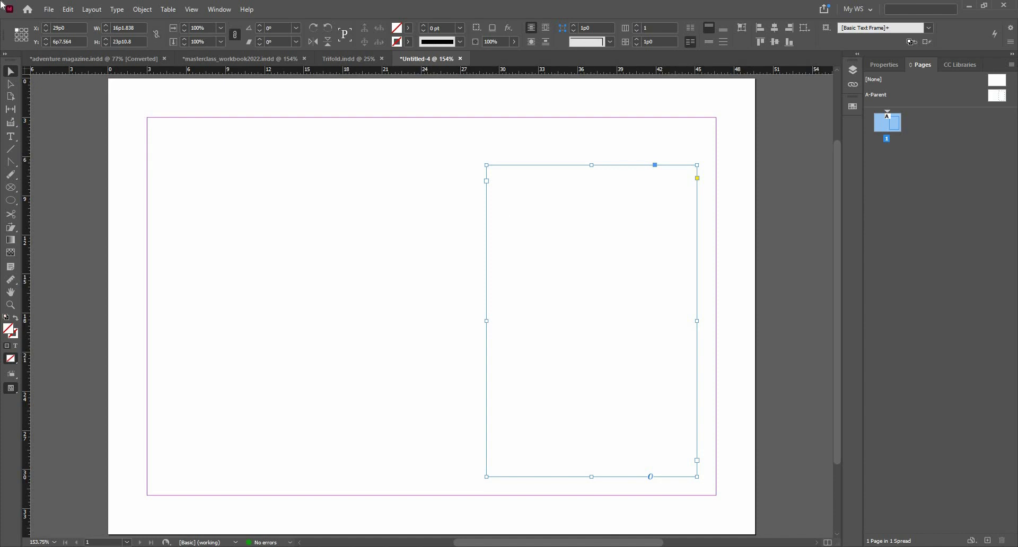
click(49, 9)
click(124, 160)
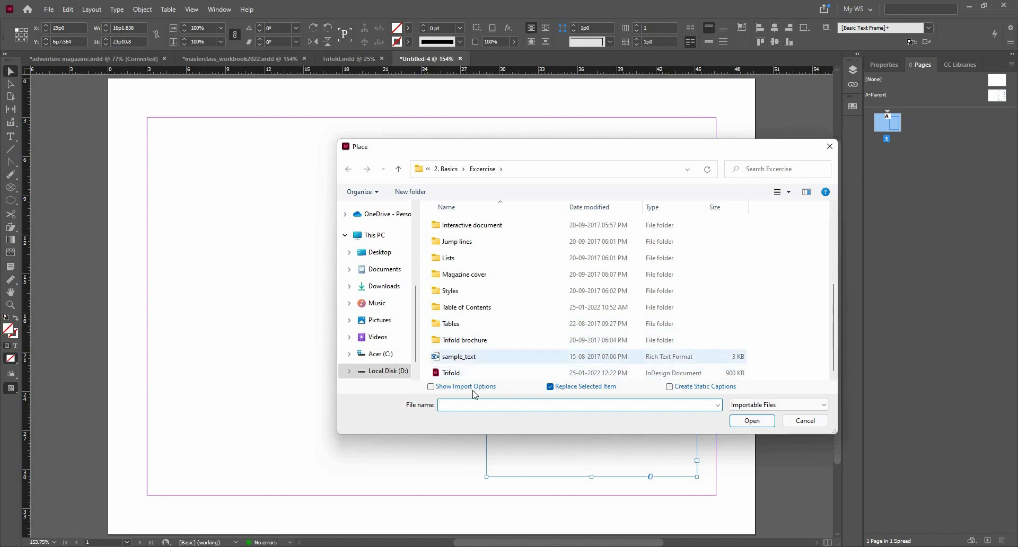
click(459, 356)
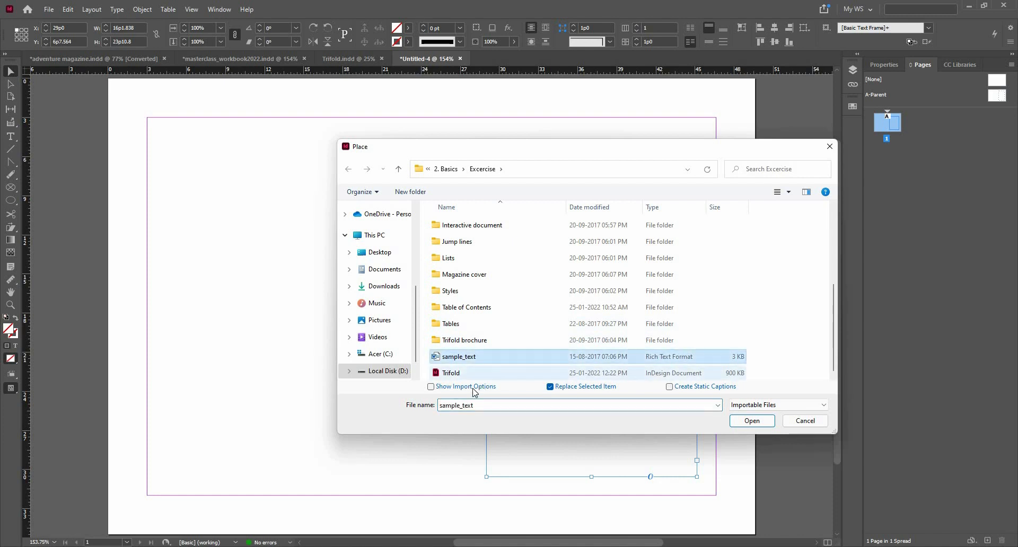
shift+click(763, 421)
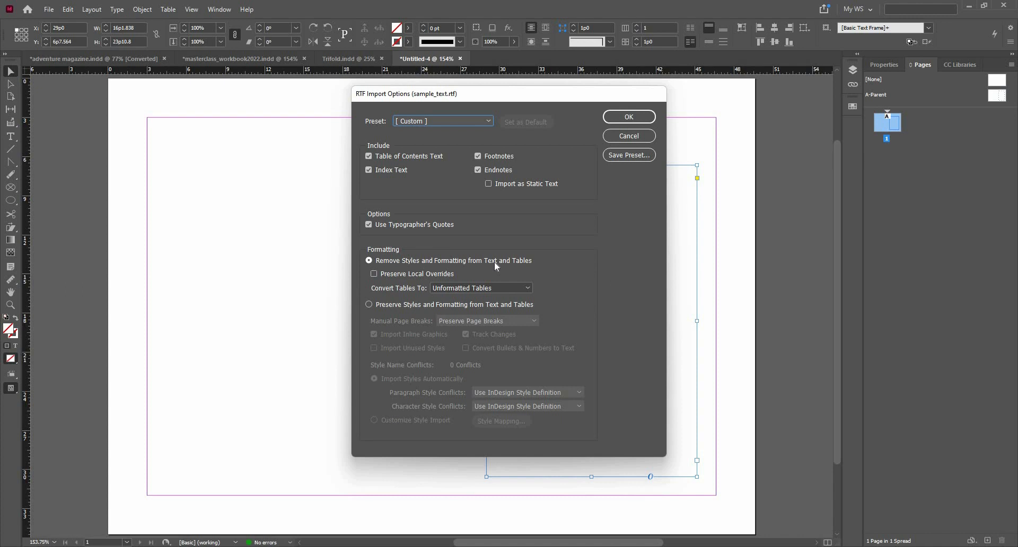
click(631, 117)
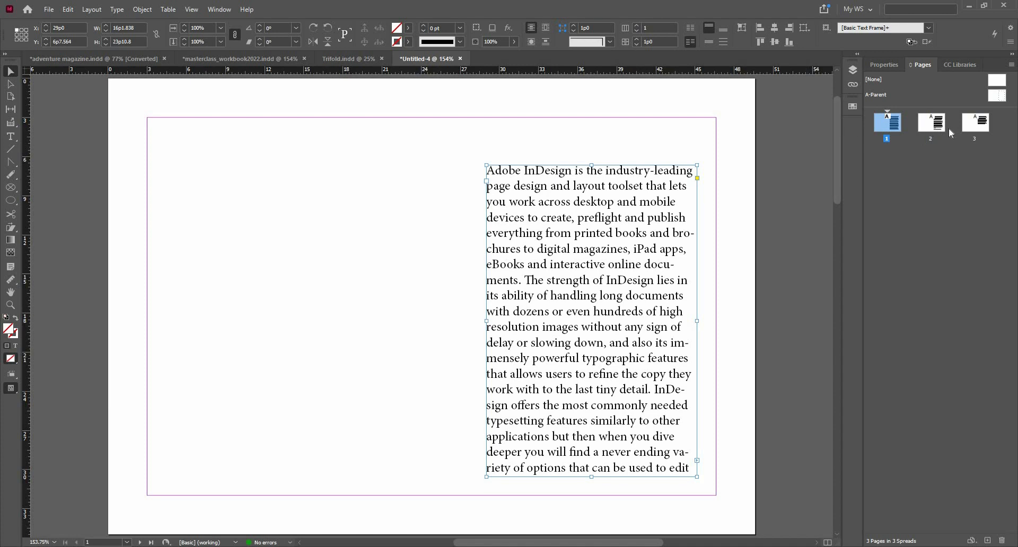
- Review how the placed text flows over pages 1 to 3 and show the text threads linking its frames
scroll(653, 261, down, 10)
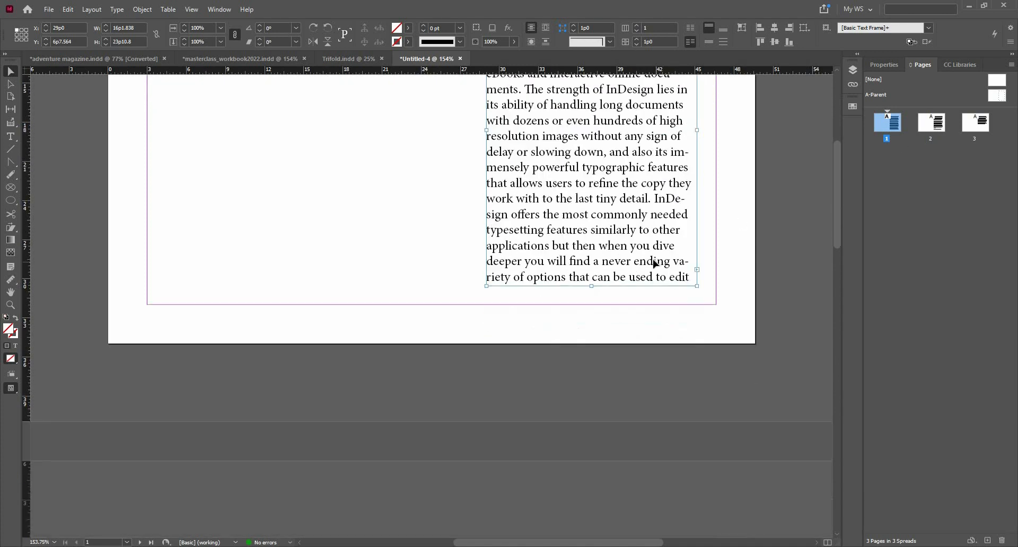
scroll(654, 264, down, 12)
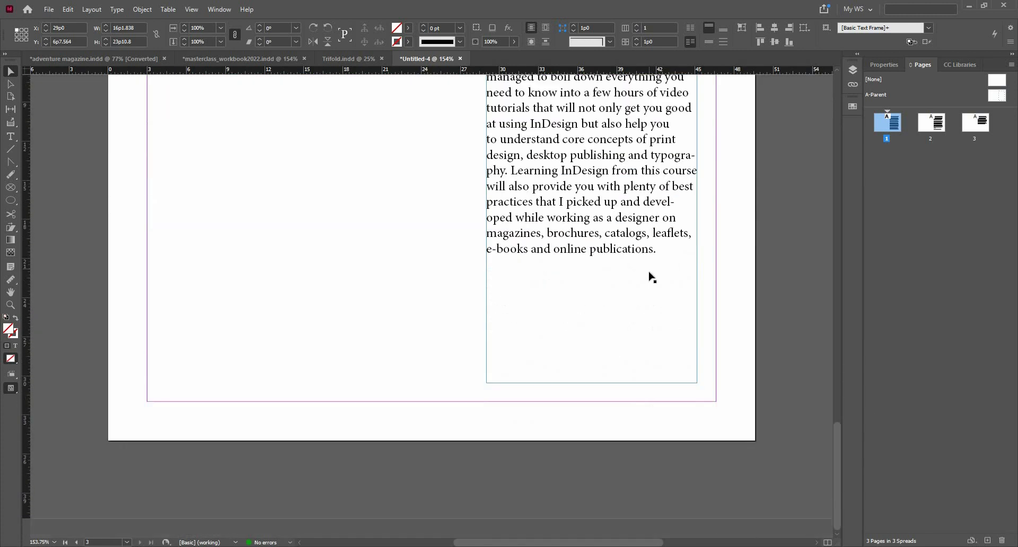
scroll(651, 277, up, 1)
scroll(652, 277, up, 12)
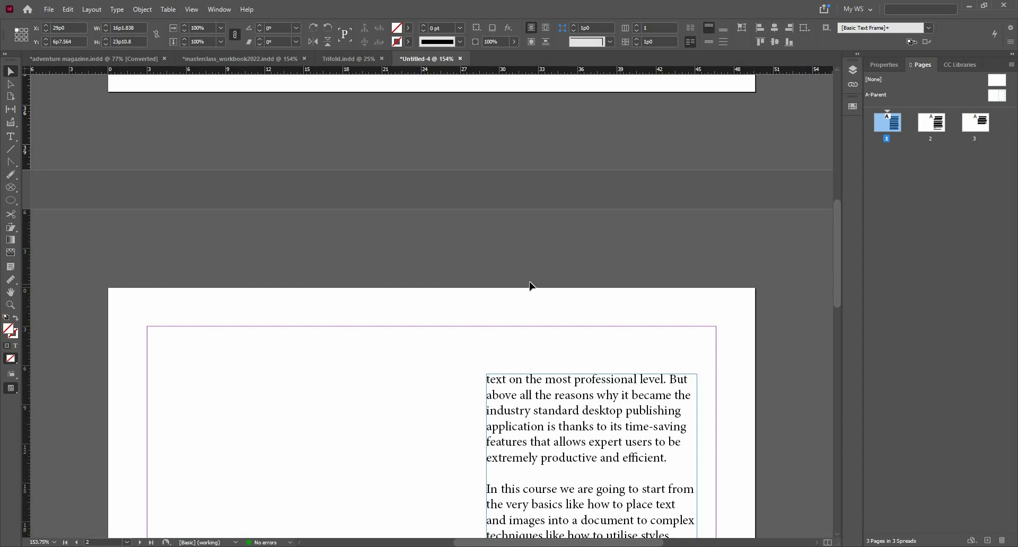
scroll(493, 281, down, 6)
scroll(469, 266, up, 2)
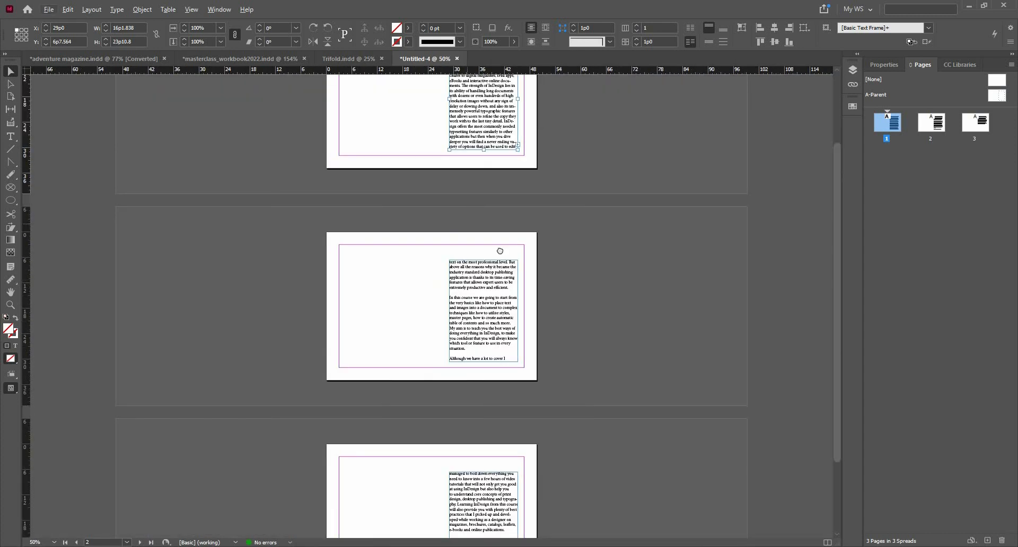
scroll(500, 251, up, 1)
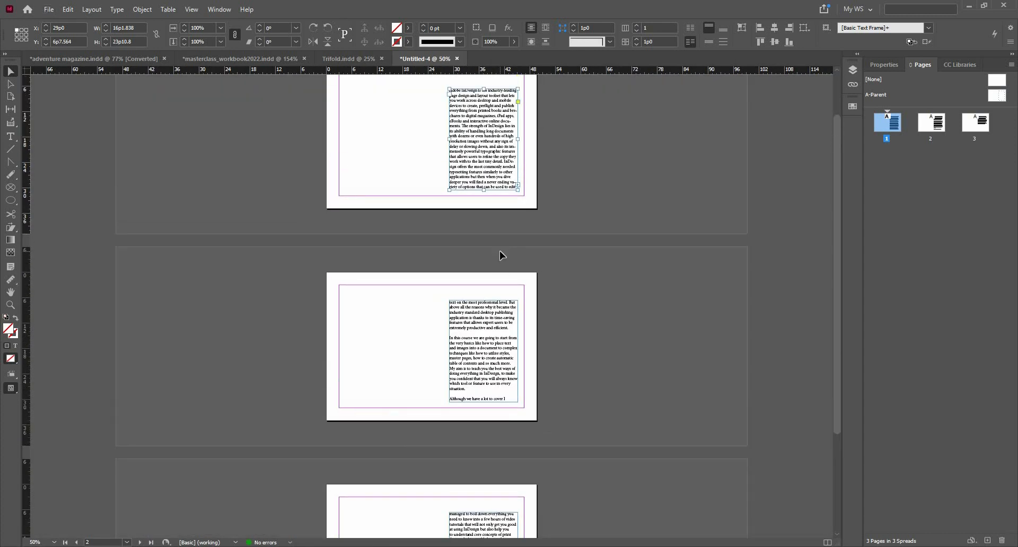
click(190, 8)
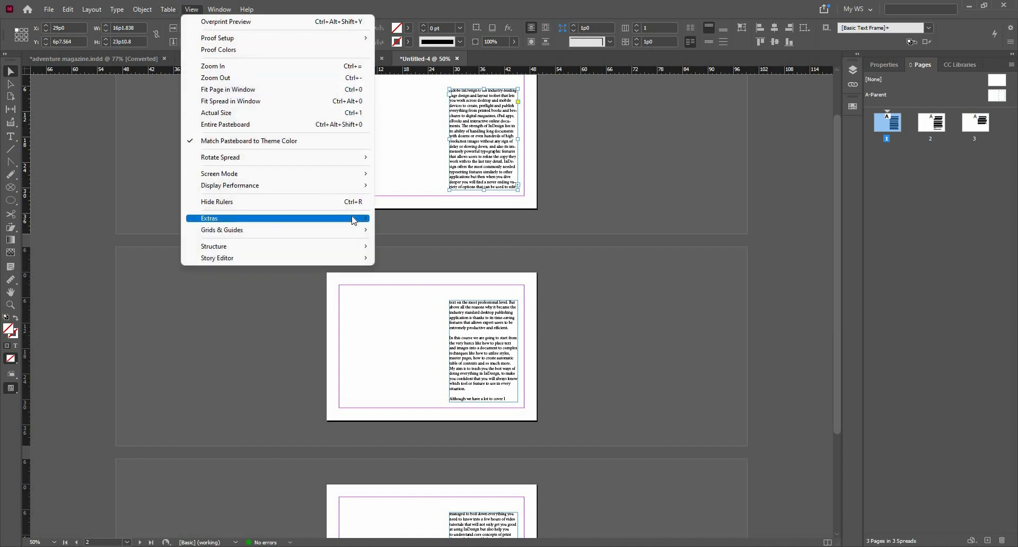
mouse_move(353, 219)
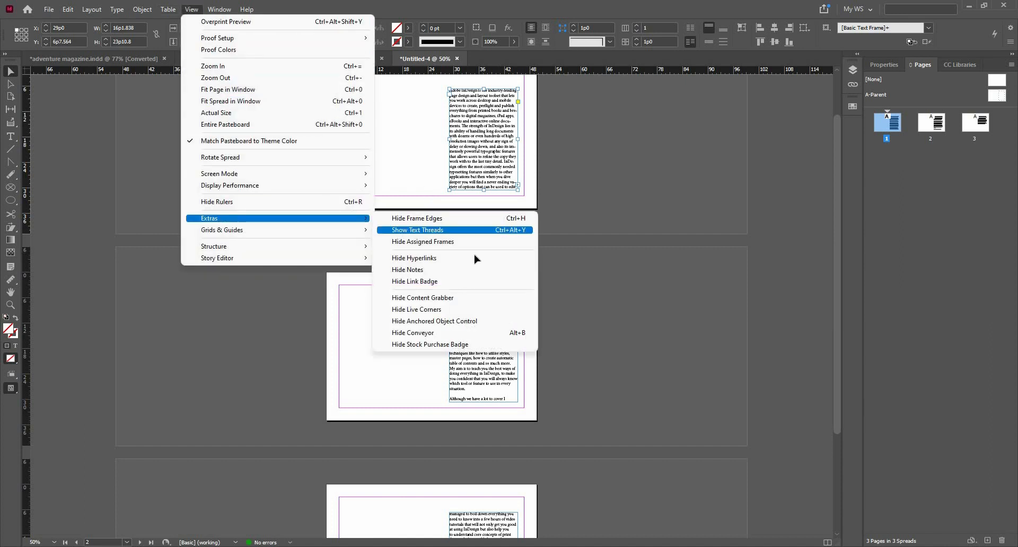
click(462, 231)
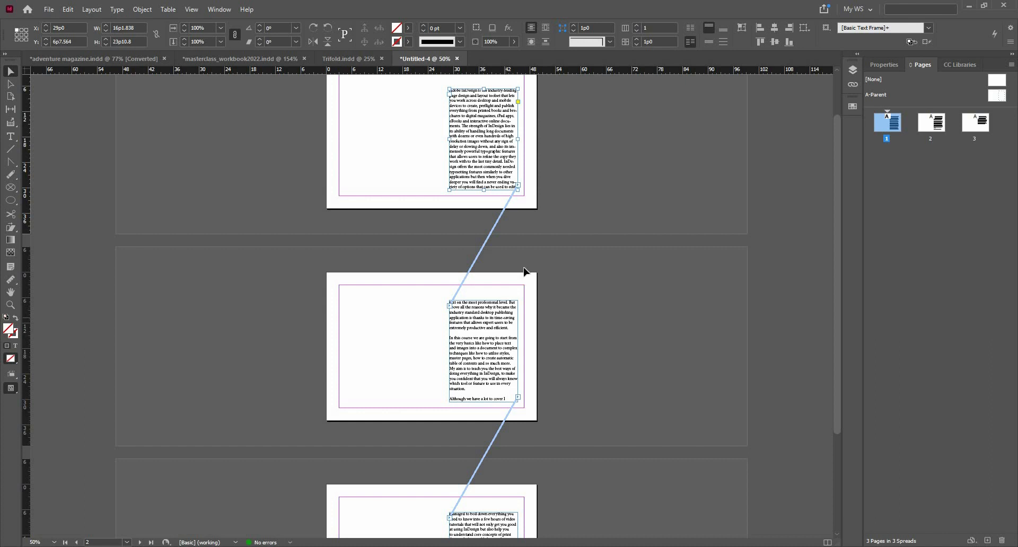
click(1012, 65)
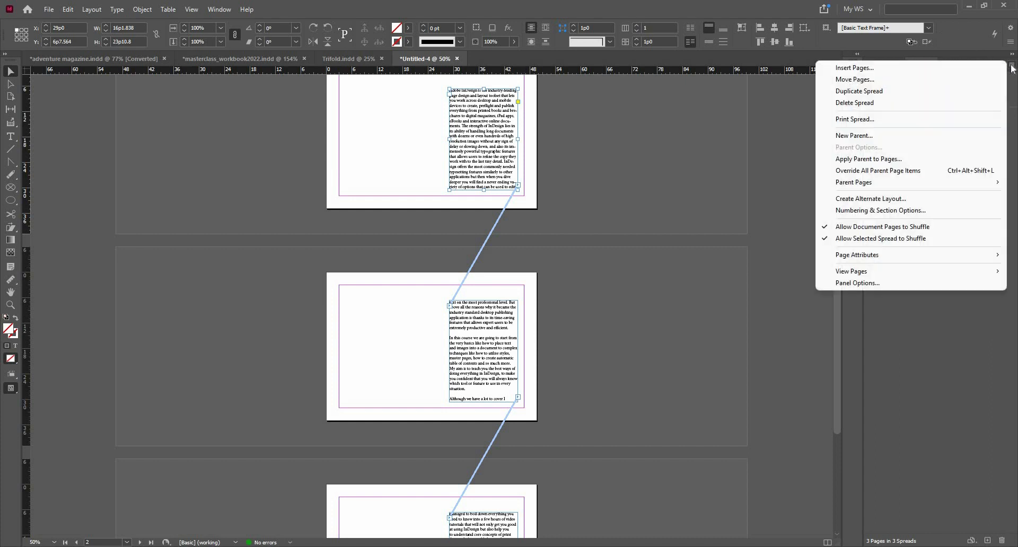
click(902, 140)
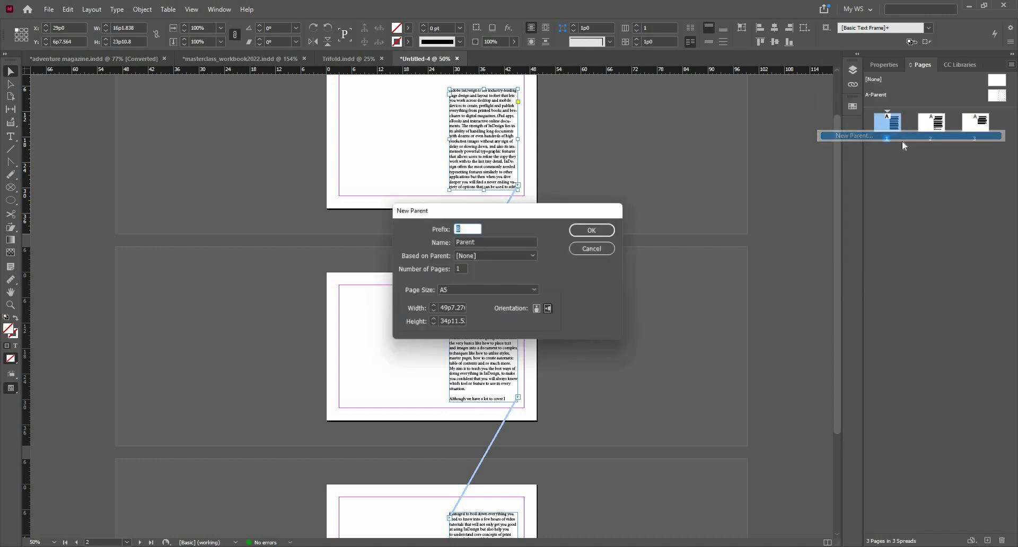
click(597, 249)
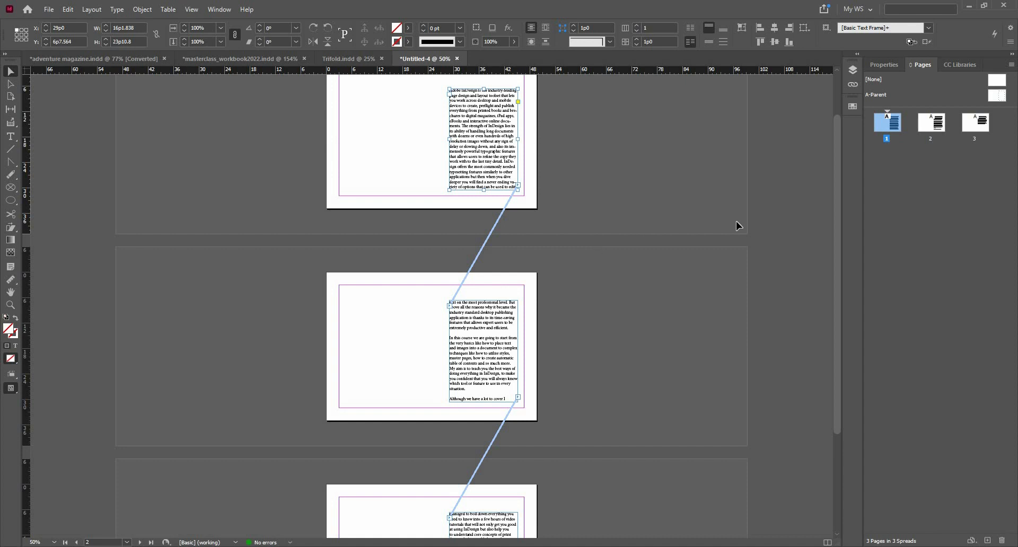
- Load the parent pages from the workbook document in the !Workbook exercise folder into this document
click(1012, 65)
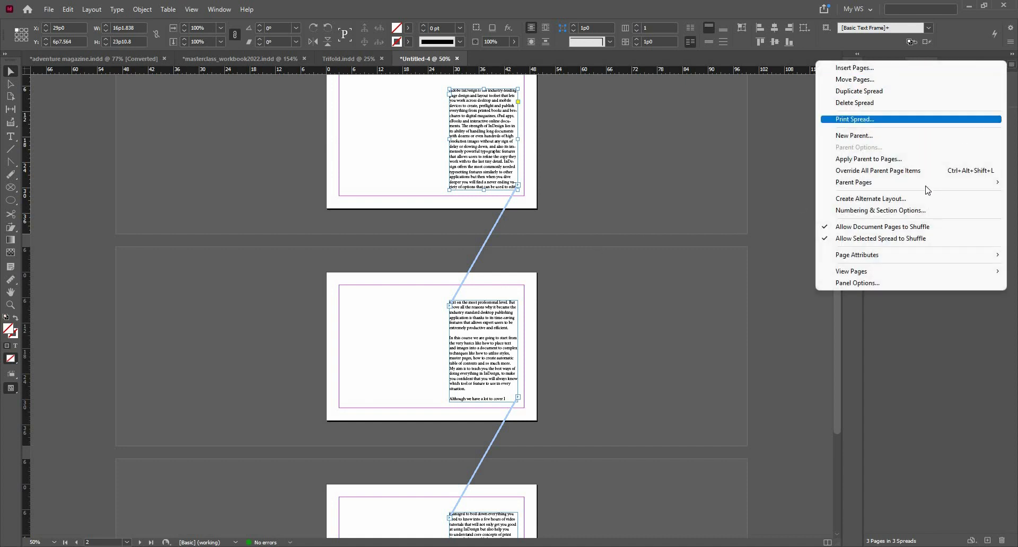
mouse_move(928, 183)
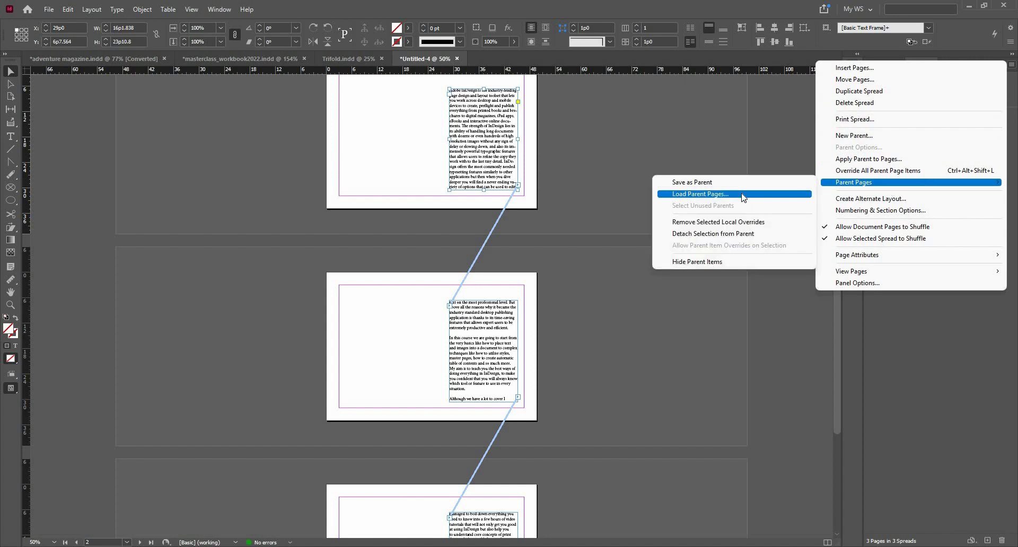
click(742, 195)
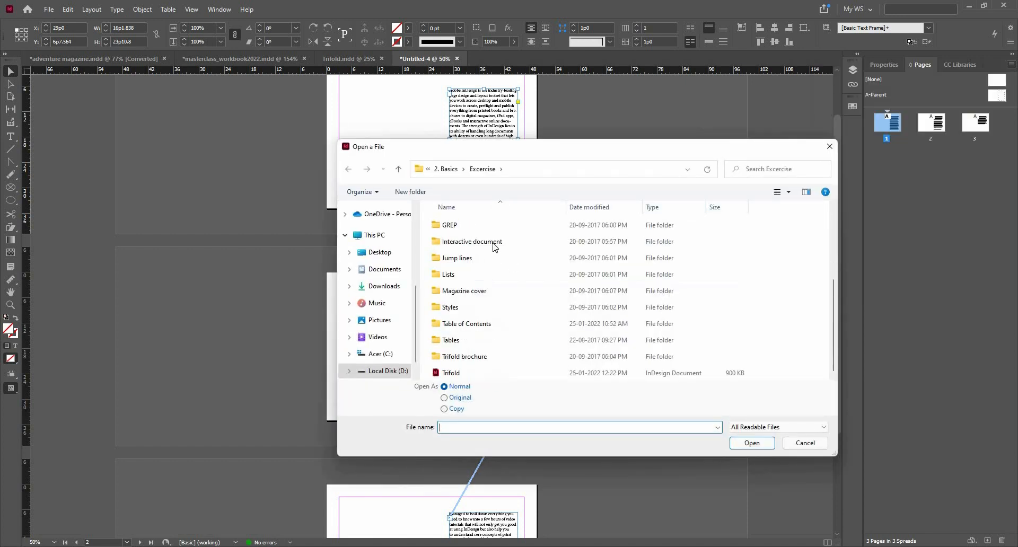
scroll(493, 247, up, 3)
click(493, 225)
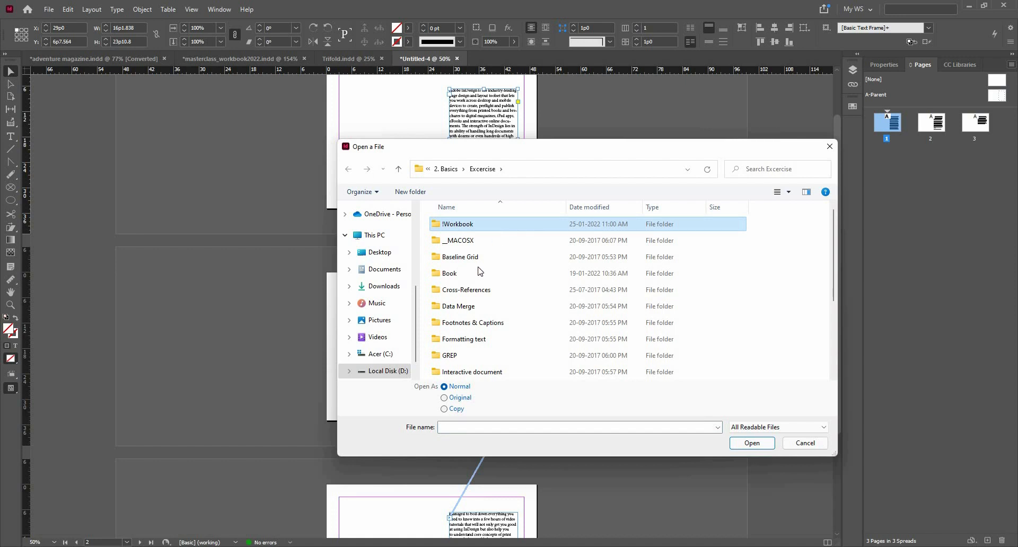
key(Return)
click(690, 273)
click(752, 443)
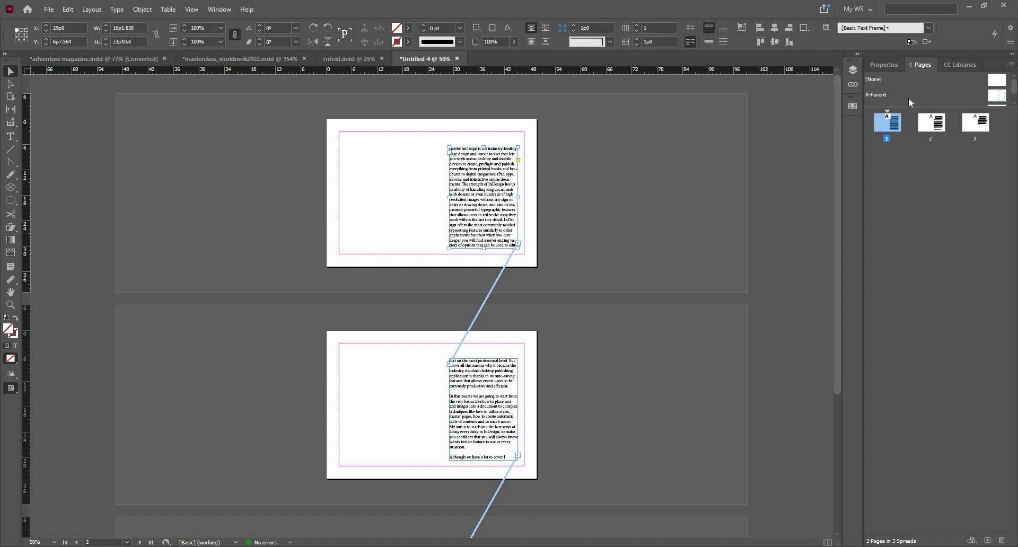
- Open the loaded A-Master parent page and examine its layout
scroll(909, 99, down, 1)
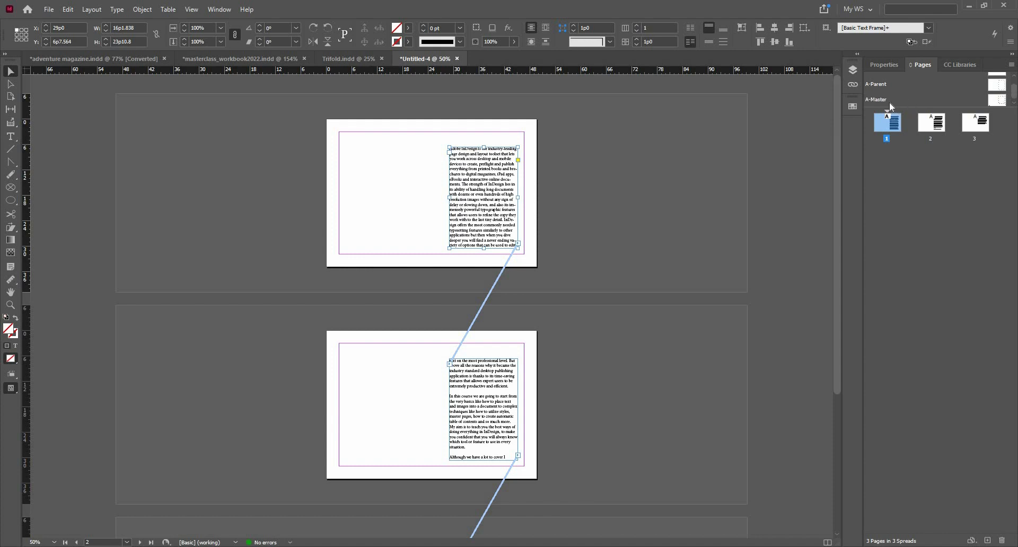
double_click(997, 98)
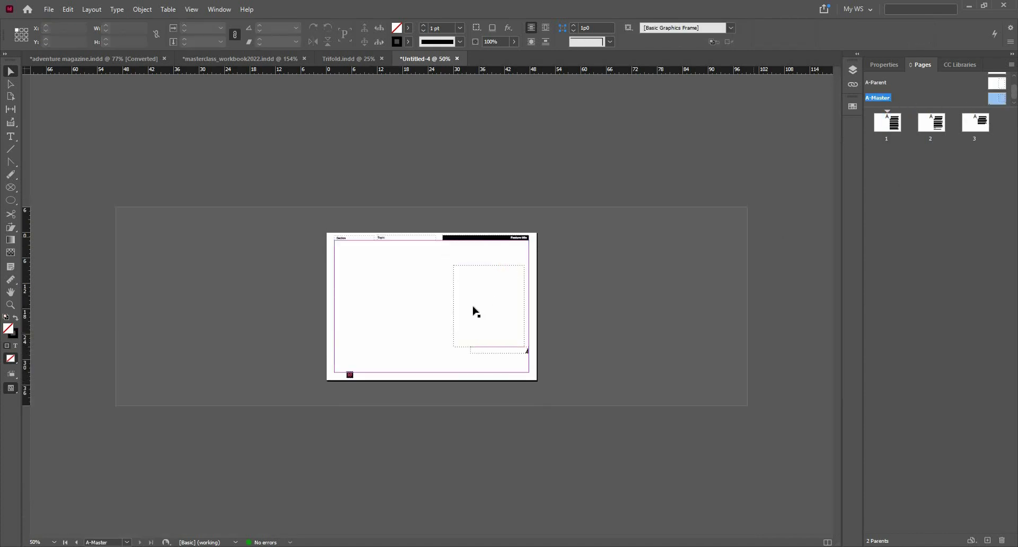
scroll(405, 279, up, 3)
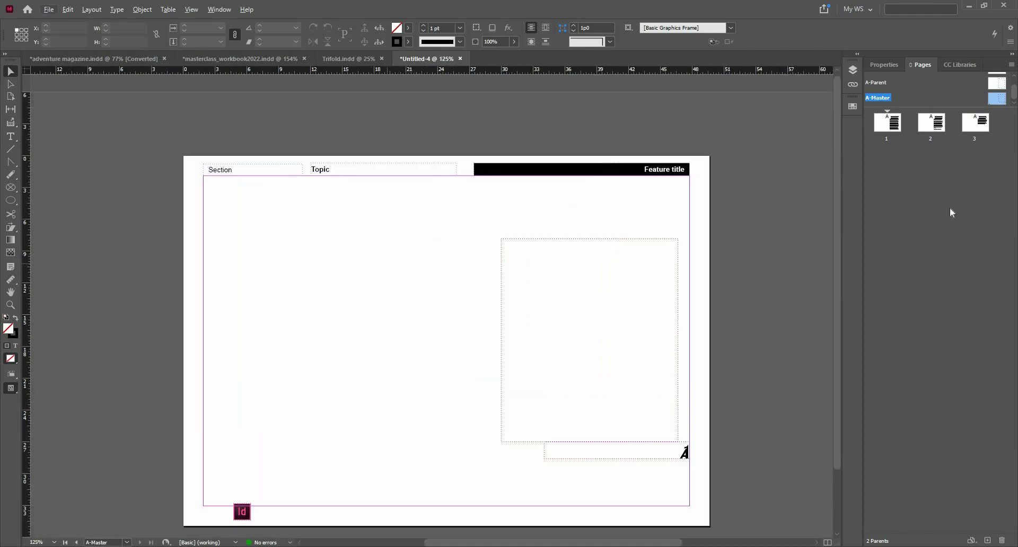
- Apply the loaded A-Master parent to document pages 1 to 3 and enlarge the parent page list to show every parent
double_click(882, 130)
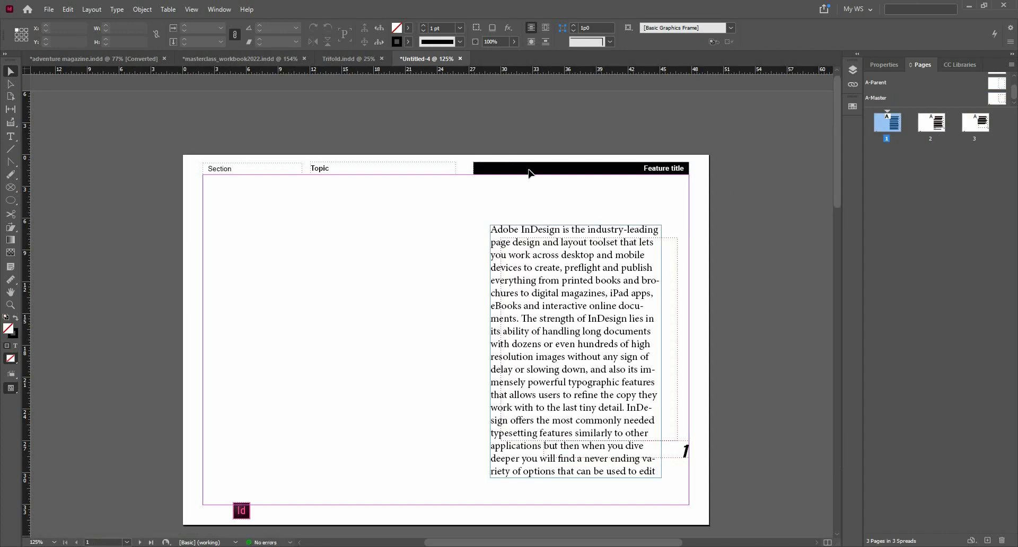
click(999, 133)
drag(926, 107, 927, 151)
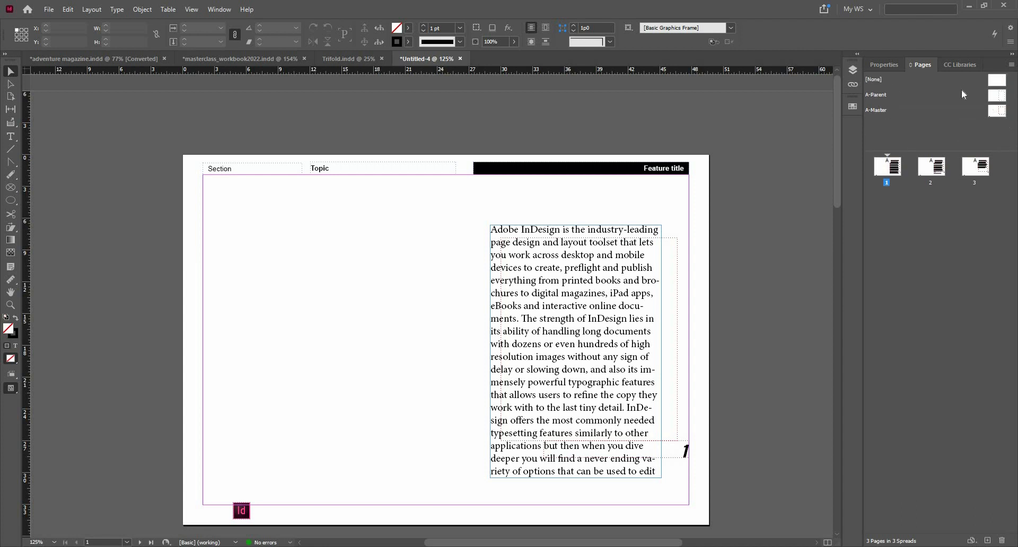